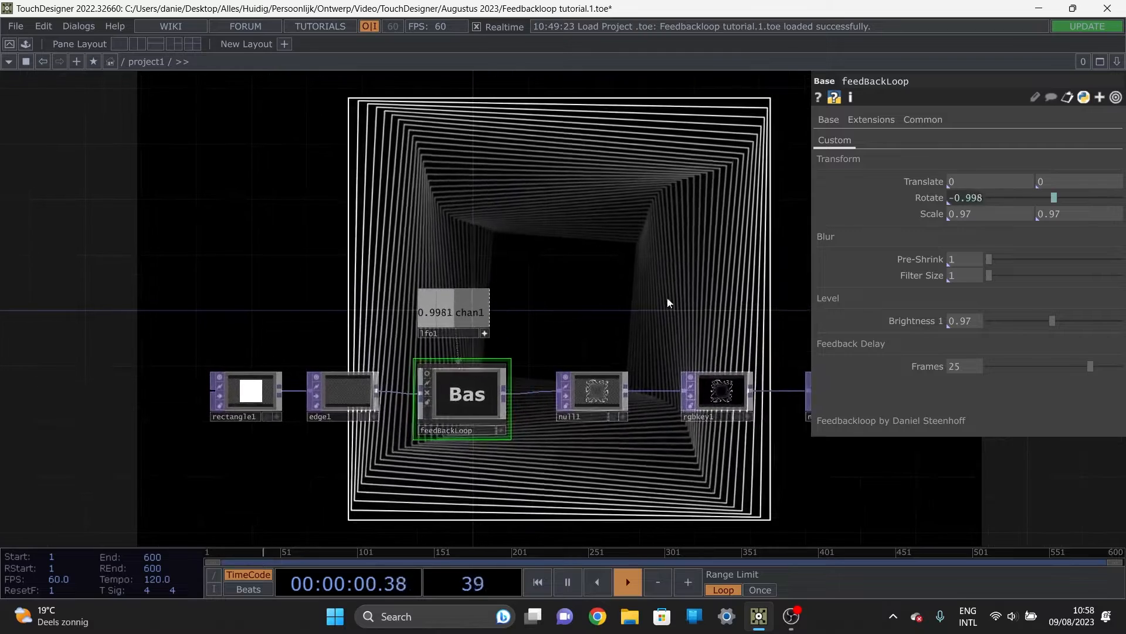
# Step: Lower the Feedback Delay of the feedBackLoop component to 1 frame, and raise it to 32 frames to compare the effect
pyautogui.moveTo(586, 332); pyautogui.dragTo(535, 402)
pyautogui.moveTo(478, 297); pyautogui.dragTo(329, 385)
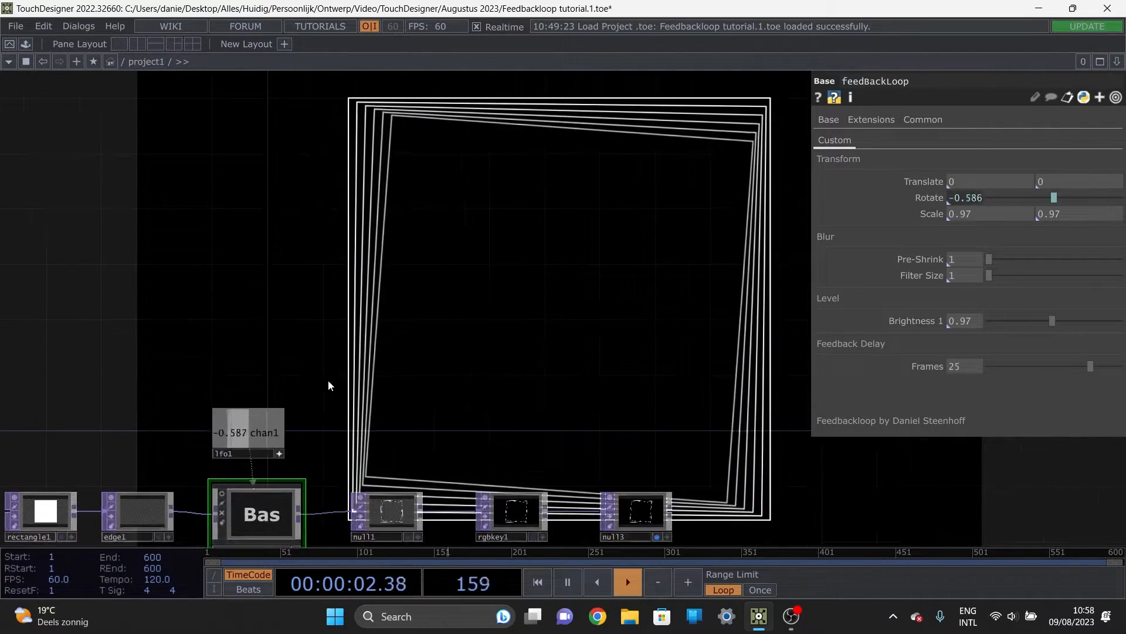
pyautogui.moveTo(549, 338); pyautogui.dragTo(602, 259)
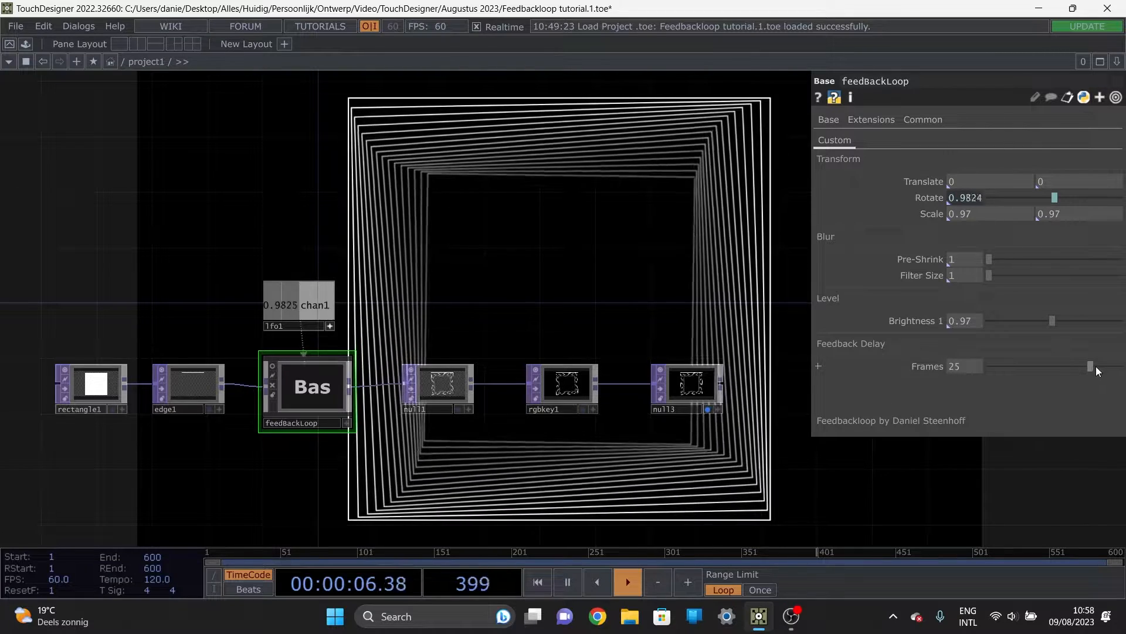
pyautogui.moveTo(1096, 366); pyautogui.dragTo(844, 399)
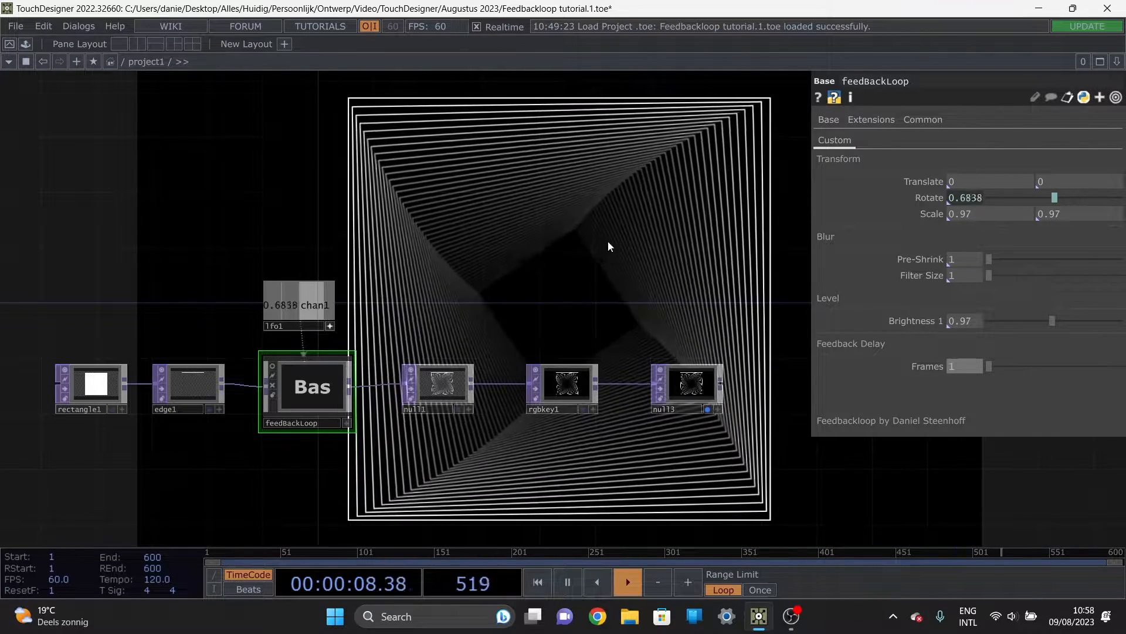
pyautogui.moveTo(517, 264); pyautogui.dragTo(543, 241)
pyautogui.moveTo(993, 367); pyautogui.dragTo(1125, 374)
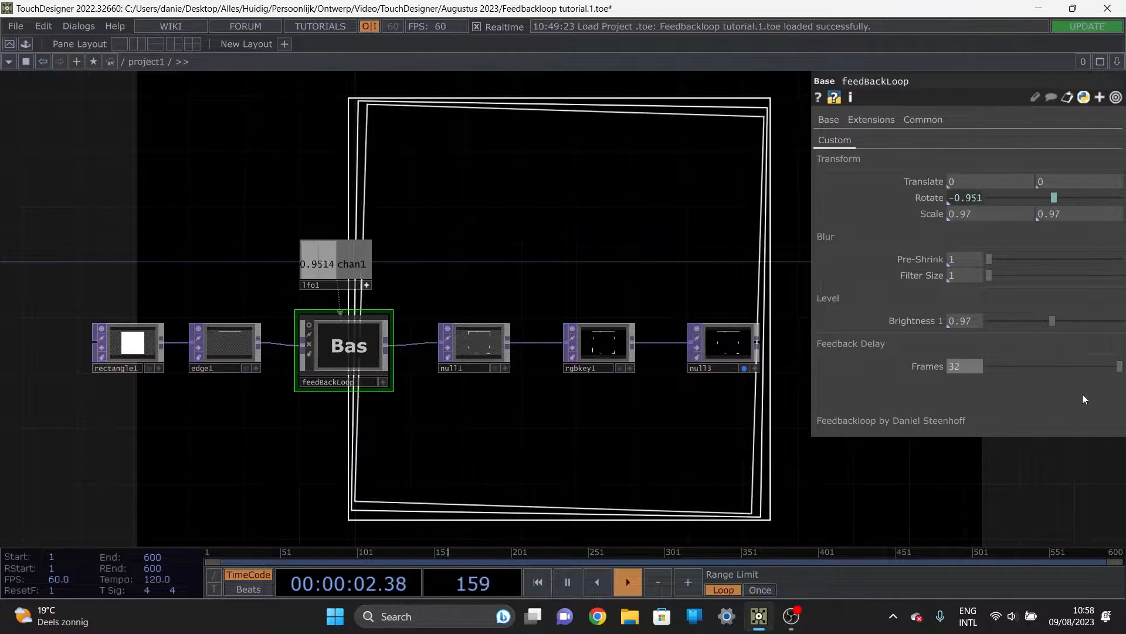
pyautogui.moveTo(686, 261); pyautogui.dragTo(541, 294)
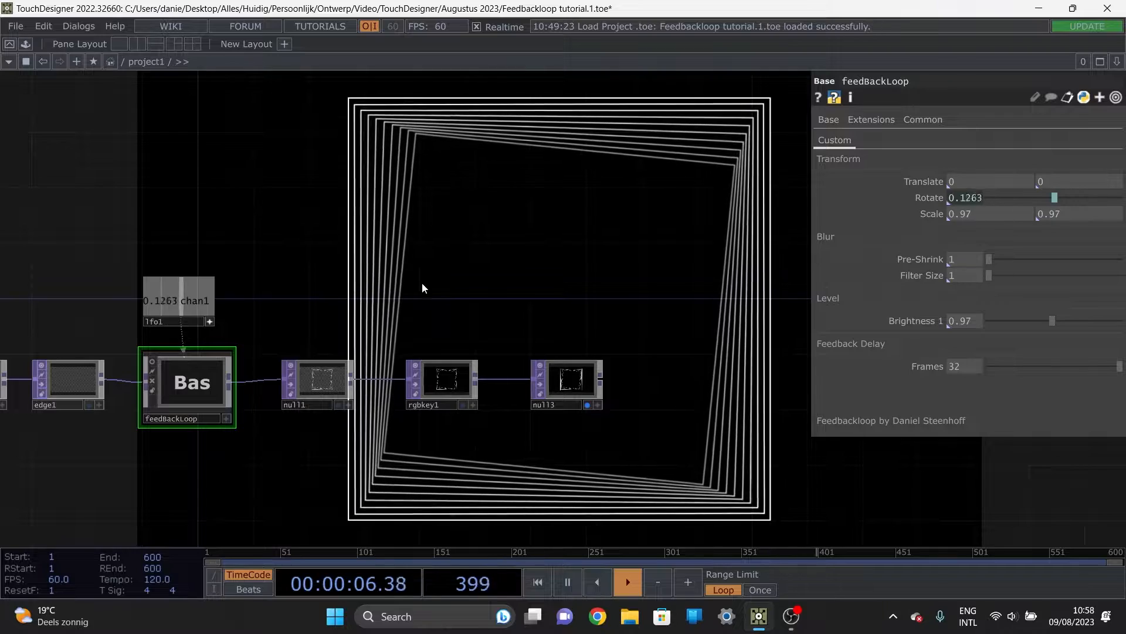
pyautogui.moveTo(462, 261); pyautogui.dragTo(555, 195)
pyautogui.moveTo(415, 430); pyautogui.dragTo(582, 443)
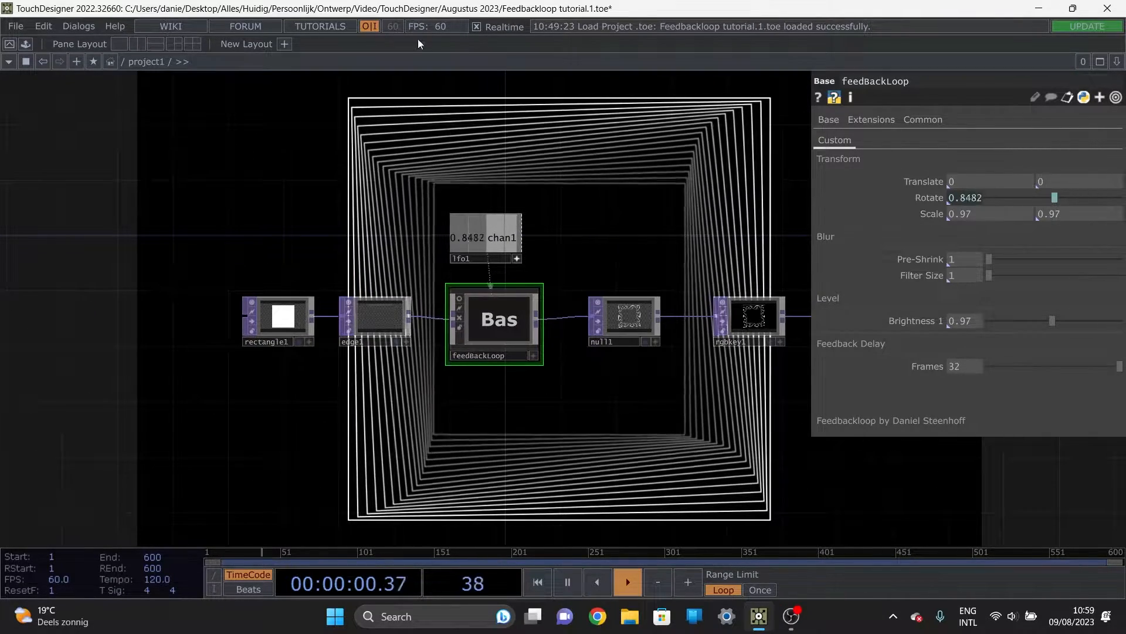
pyautogui.moveTo(601, 261); pyautogui.dragTo(646, 262)
pyautogui.scroll(-4, 624, 283)
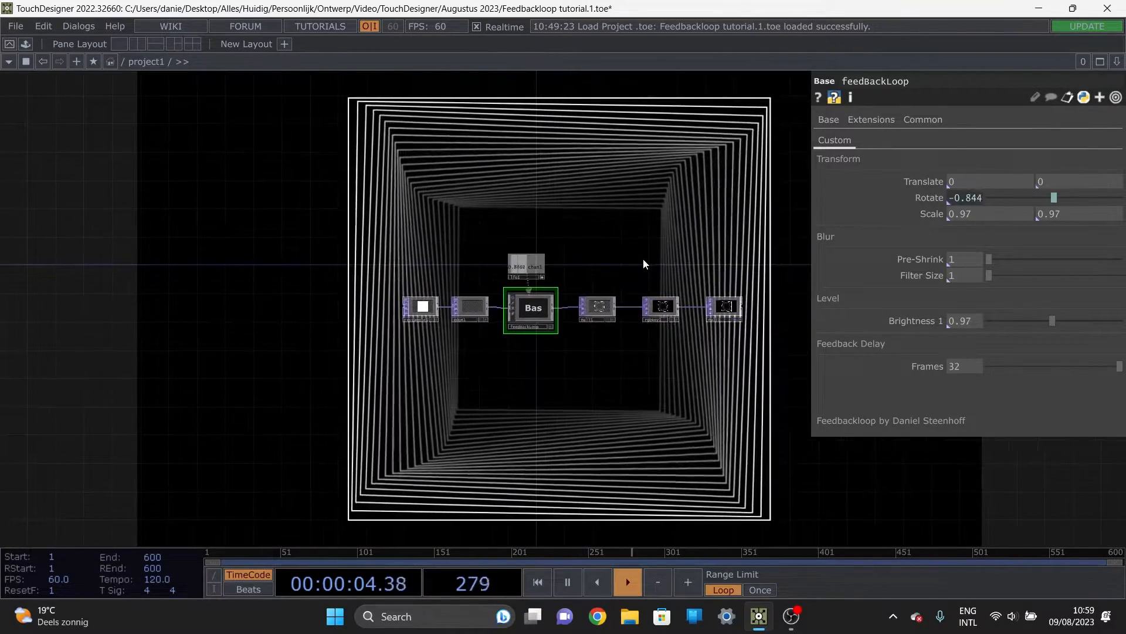
pyautogui.scroll(3, 633, 266)
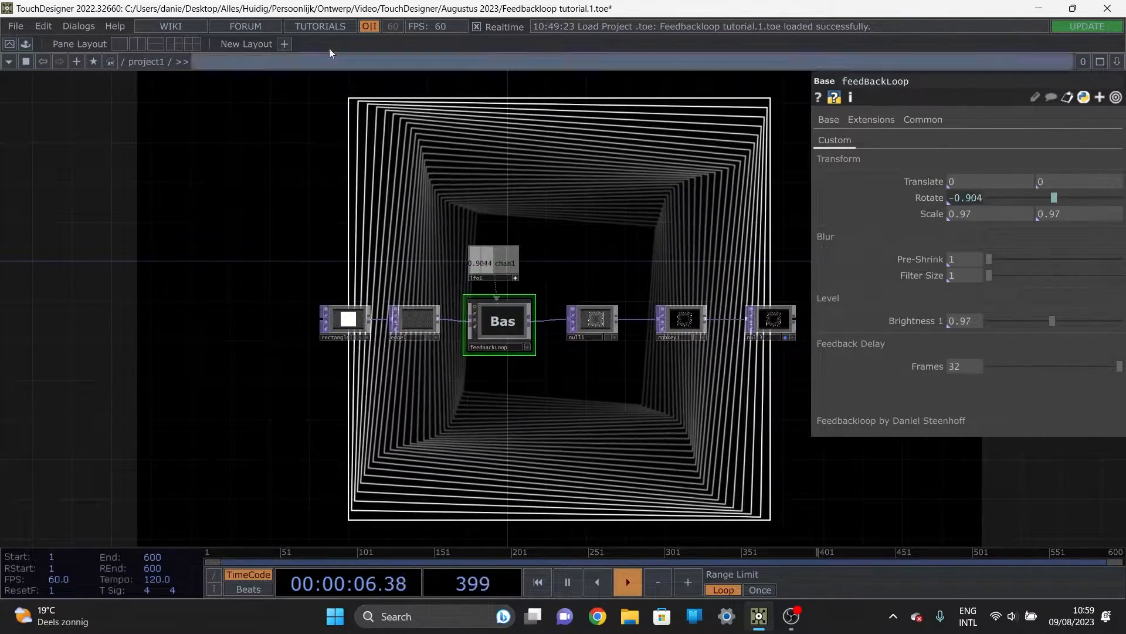
pyautogui.moveTo(579, 261); pyautogui.dragTo(564, 219)
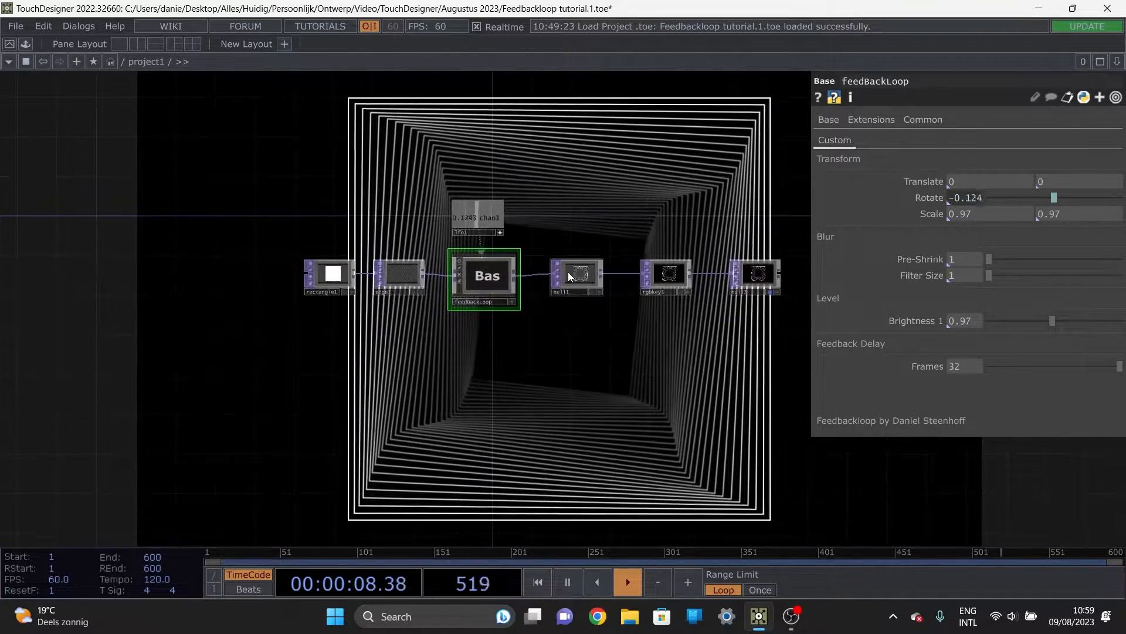
pyautogui.moveTo(580, 456); pyautogui.dragTo(549, 435)
pyautogui.moveTo(576, 396); pyautogui.dragTo(420, 469)
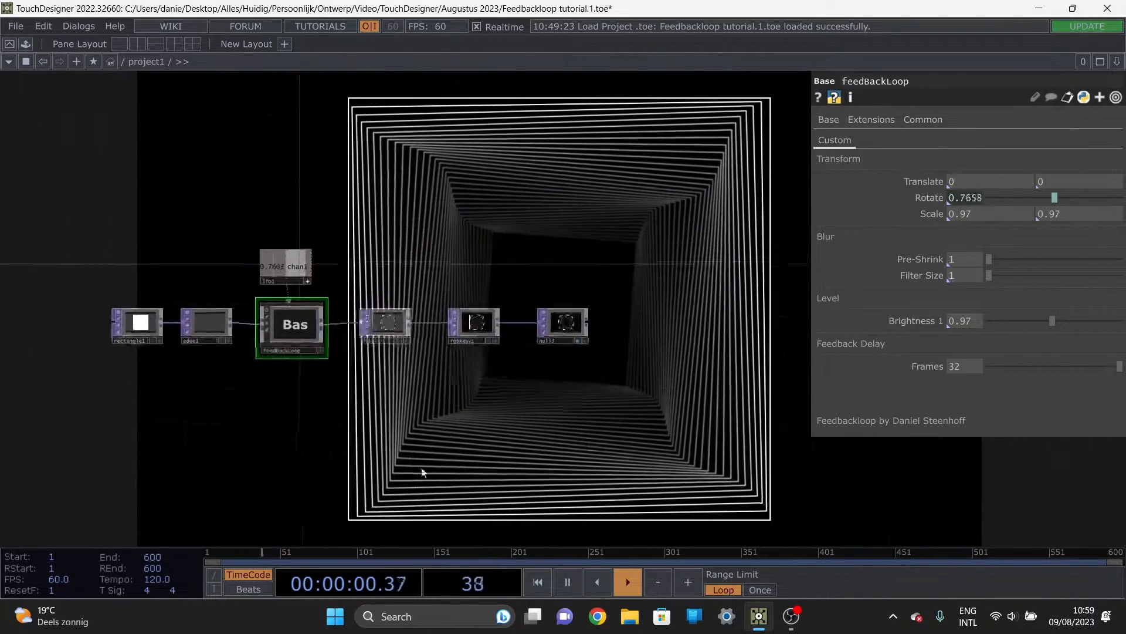
pyautogui.moveTo(490, 219); pyautogui.dragTo(364, 305)
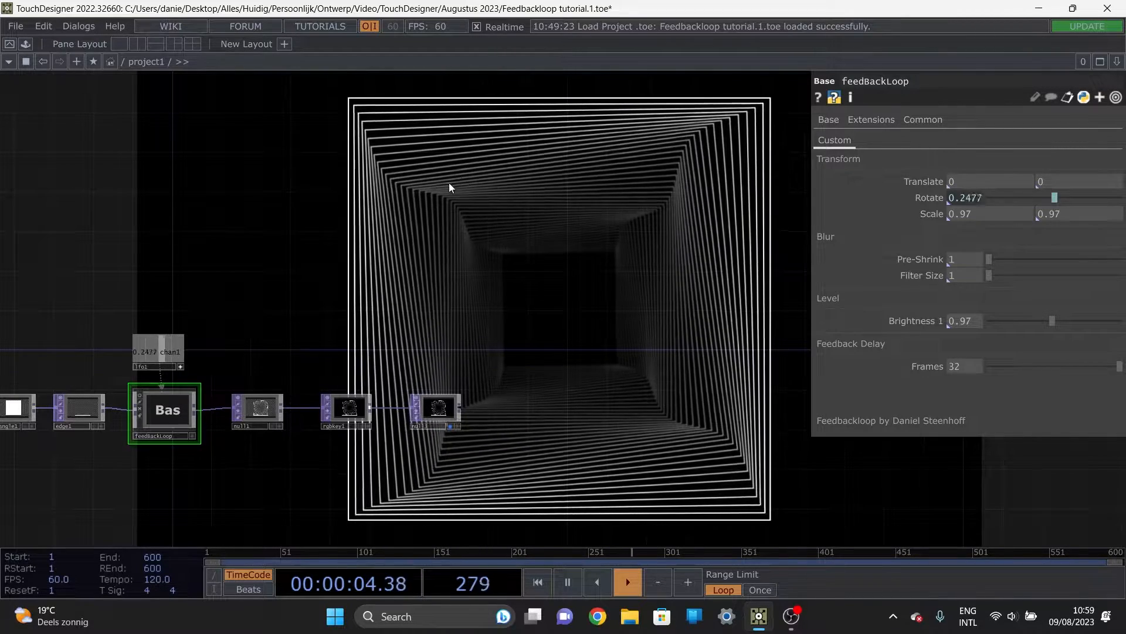
pyautogui.moveTo(370, 344); pyautogui.dragTo(534, 217)
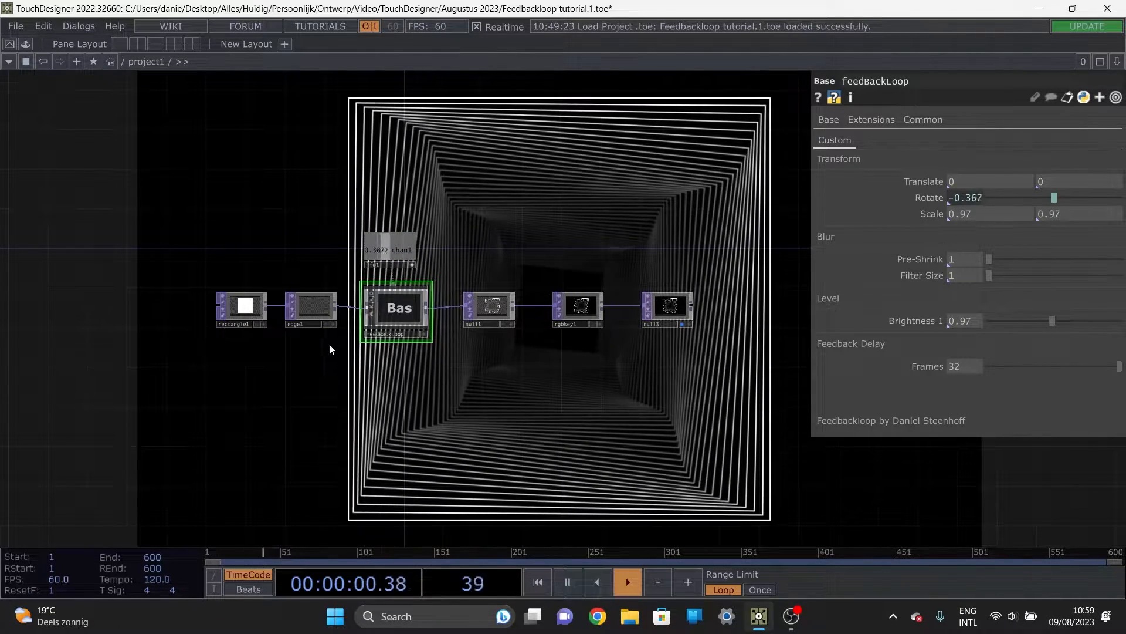
# Step: Enter the feedBackLoop component and examine its control operators and the stacked rows of Null and Feedback operators
pyautogui.doubleClick(414, 322)
pyautogui.scroll(-1, 444, 308)
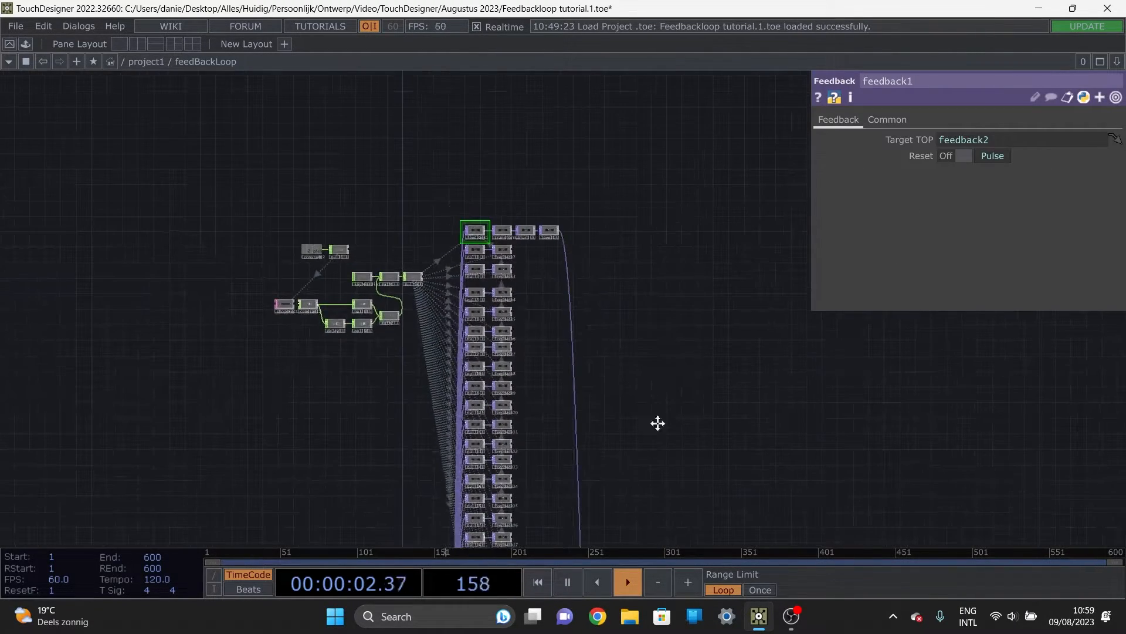
pyautogui.moveTo(656, 422); pyautogui.dragTo(616, 317)
pyautogui.scroll(-2, 616, 317)
pyautogui.moveTo(614, 398); pyautogui.dragTo(547, 216)
pyautogui.moveTo(546, 173); pyautogui.dragTo(632, 304)
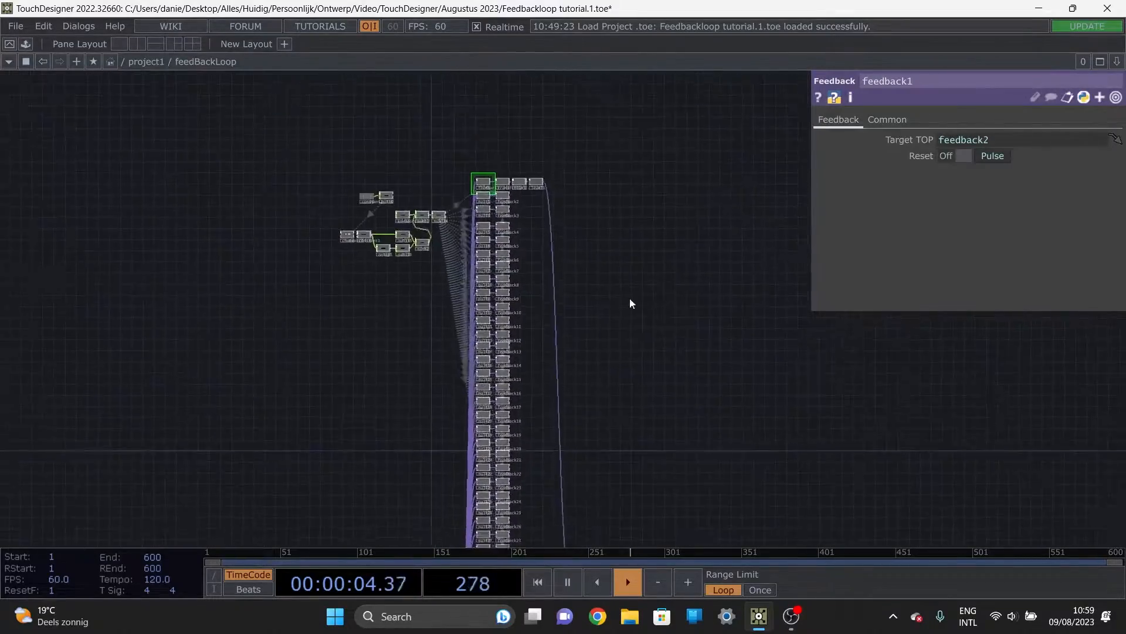
pyautogui.scroll(2, 577, 254)
pyautogui.moveTo(638, 257); pyautogui.dragTo(456, 284)
pyautogui.press('Tab')
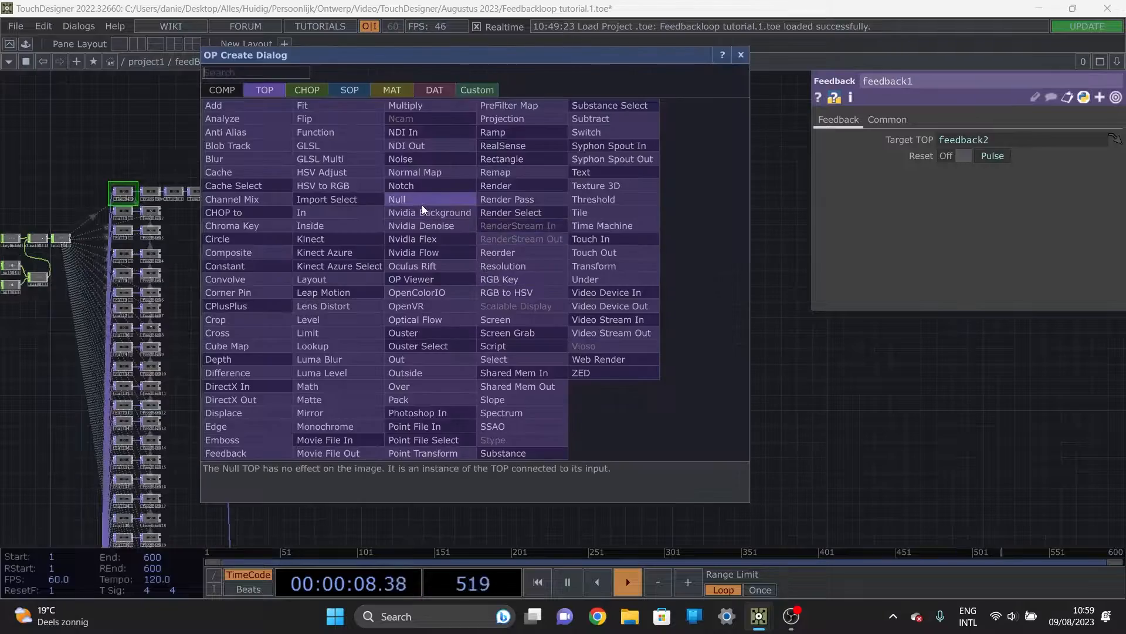
pyautogui.press('Escape')
pyautogui.moveTo(474, 396); pyautogui.dragTo(574, 297)
pyautogui.scroll(-5, 550, 245)
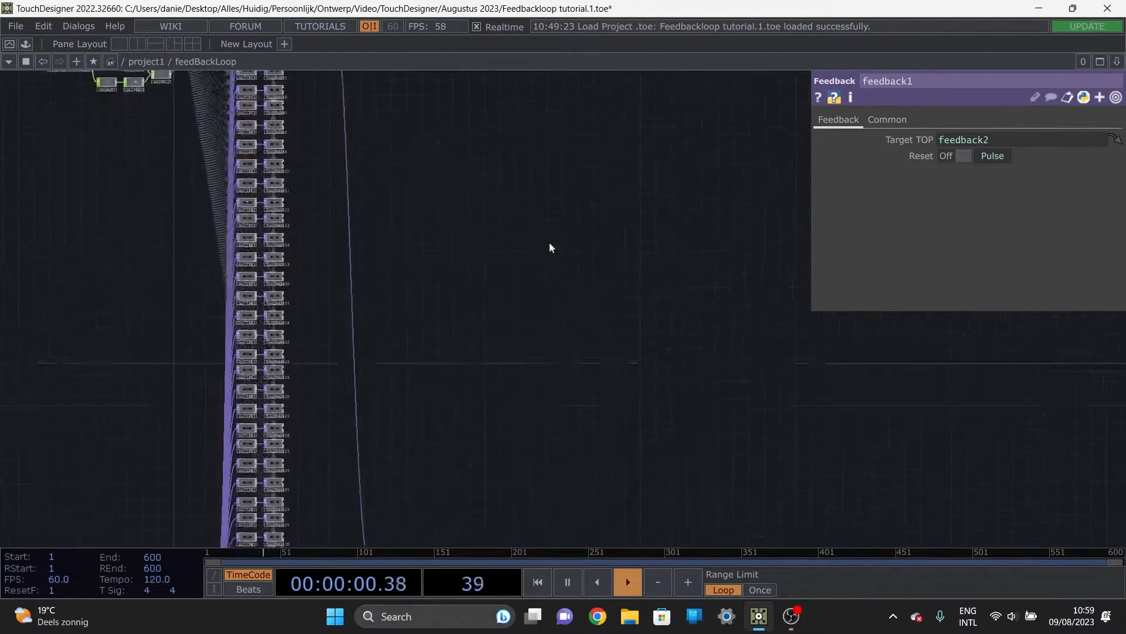
# Step: Examine how the last rows of the feedback chain link feedback32 and feedback33 to the output, and return to the parent network
pyautogui.scroll(3, 324, 443)
pyautogui.scroll(5, 246, 407)
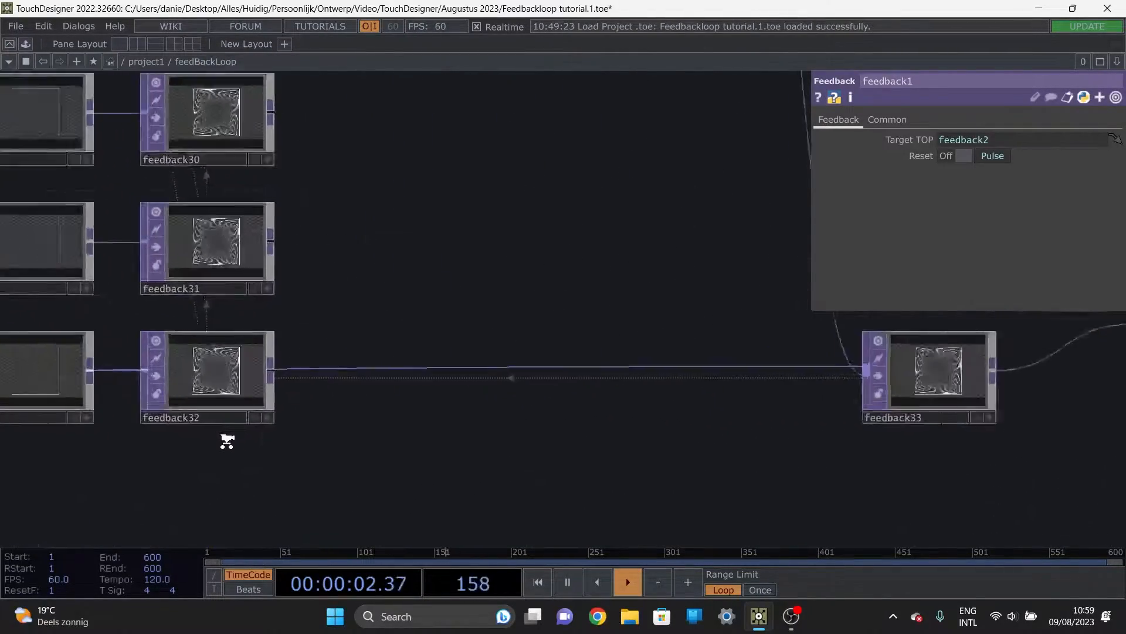
pyautogui.scroll(-2, 410, 290)
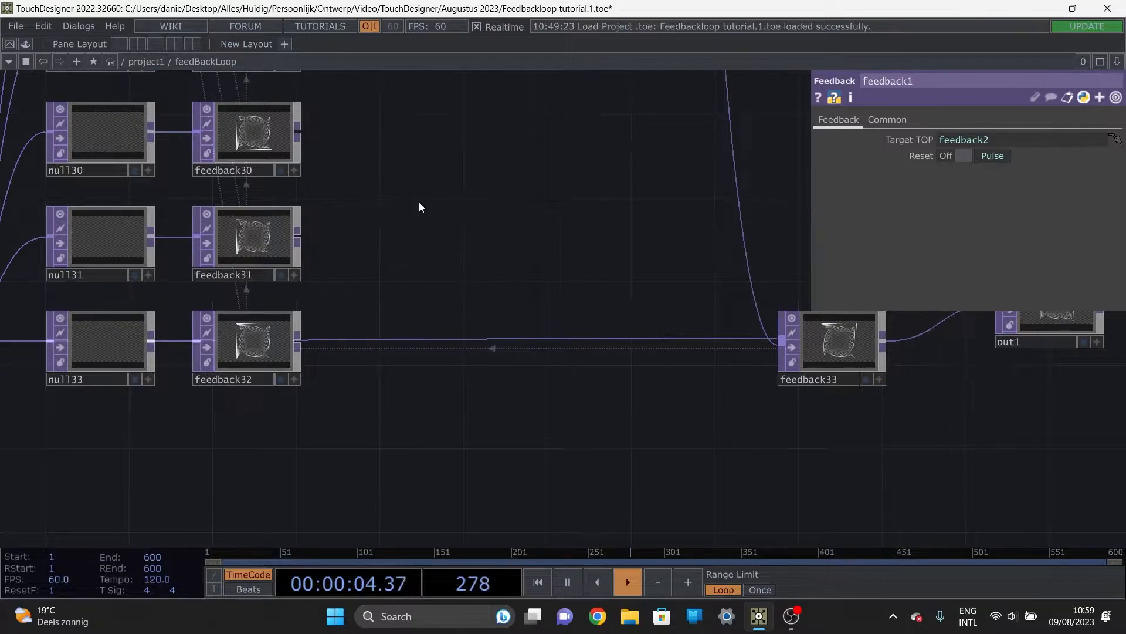
pyautogui.scroll(-6, 481, 276)
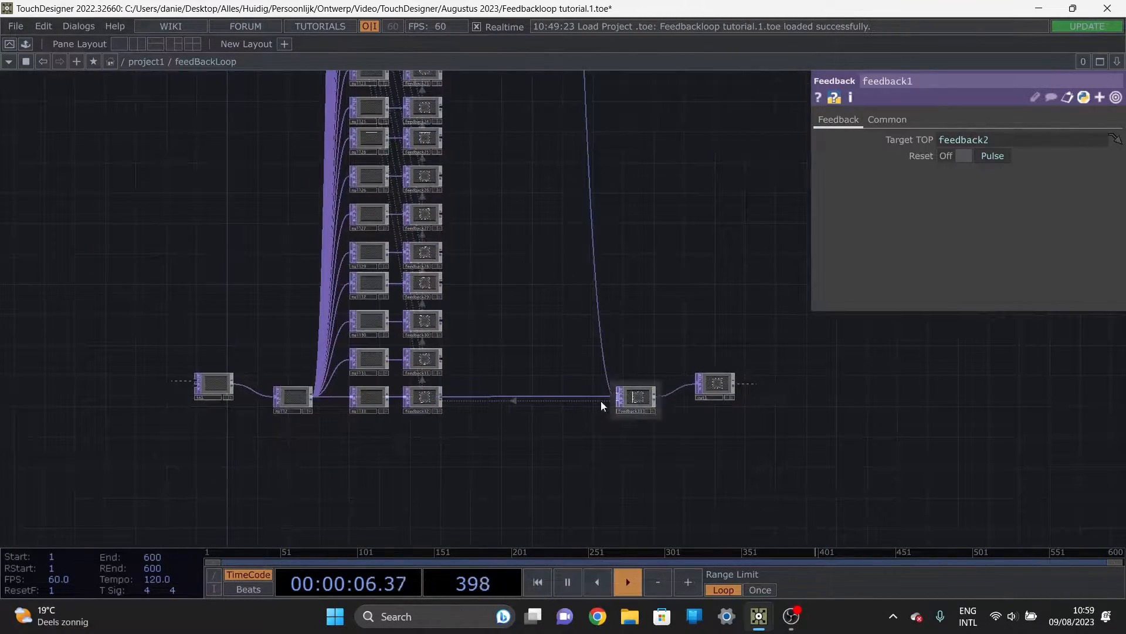
pyautogui.moveTo(481, 291); pyautogui.dragTo(523, 446)
pyautogui.moveTo(543, 423); pyautogui.dragTo(561, 123, button='middle')
pyautogui.moveTo(573, 115); pyautogui.dragTo(636, 410)
pyautogui.moveTo(615, 300); pyautogui.dragTo(570, 219)
pyautogui.moveTo(576, 460); pyautogui.dragTo(522, 88)
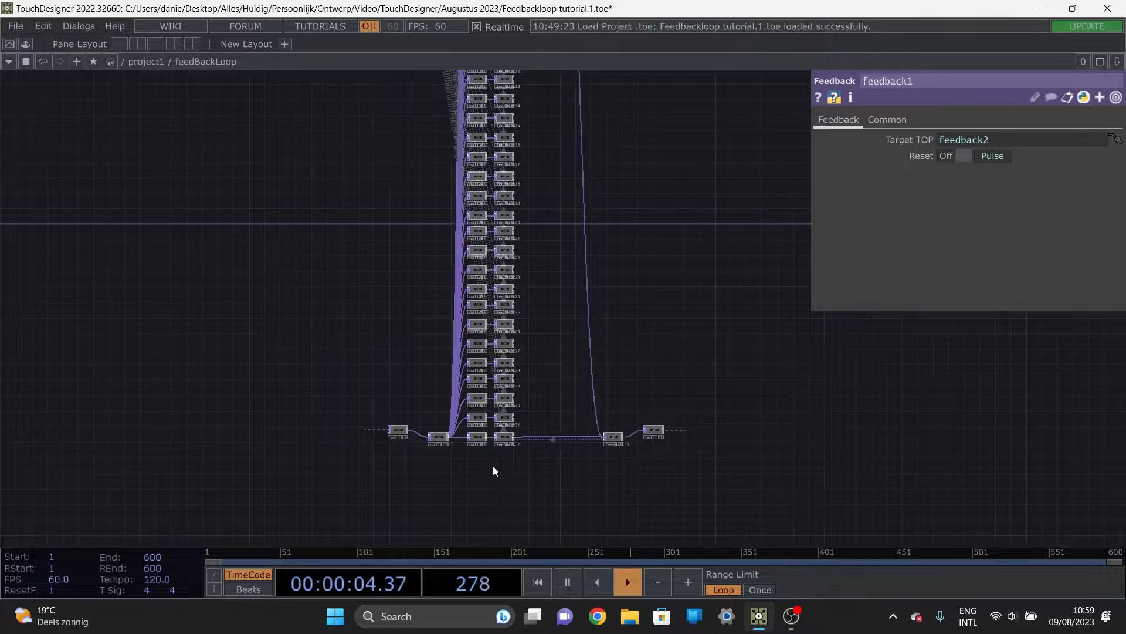
pyautogui.scroll(6, 494, 468)
pyautogui.scroll(-6, 521, 415)
pyautogui.moveTo(551, 253); pyautogui.dragTo(568, 446)
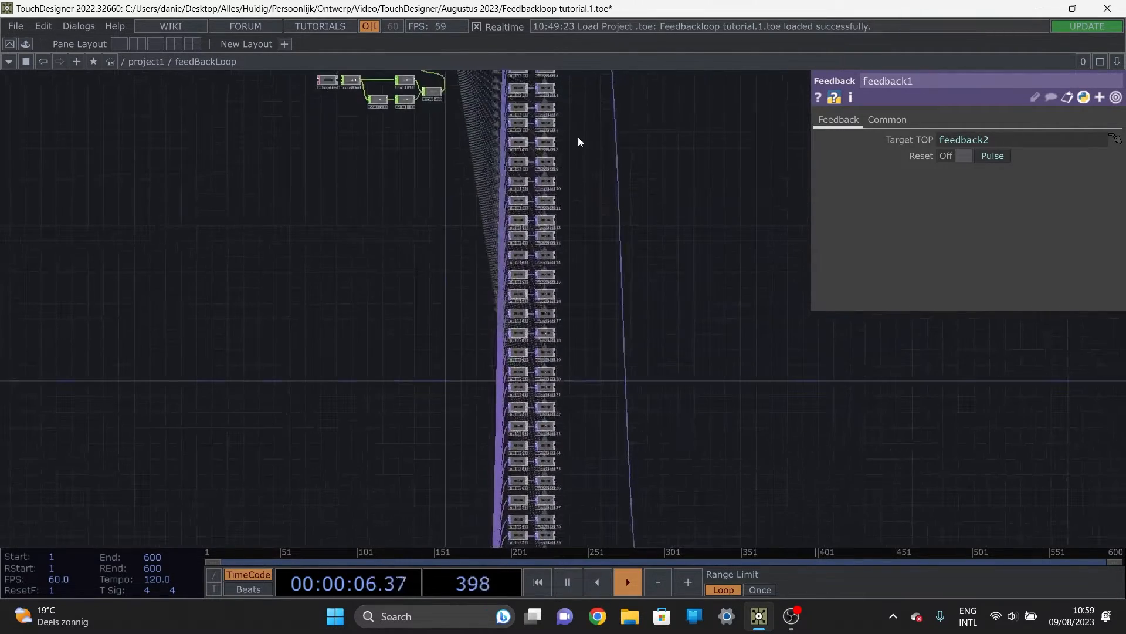
pyautogui.moveTo(579, 141); pyautogui.dragTo(576, 385)
pyautogui.press('u')
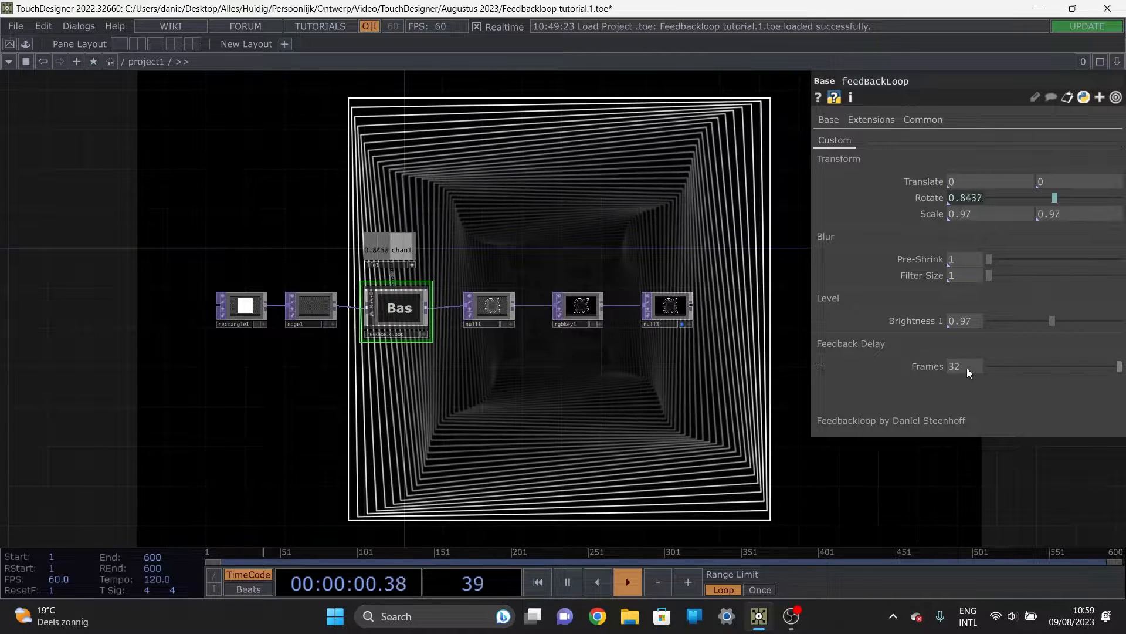
pyautogui.press('i')
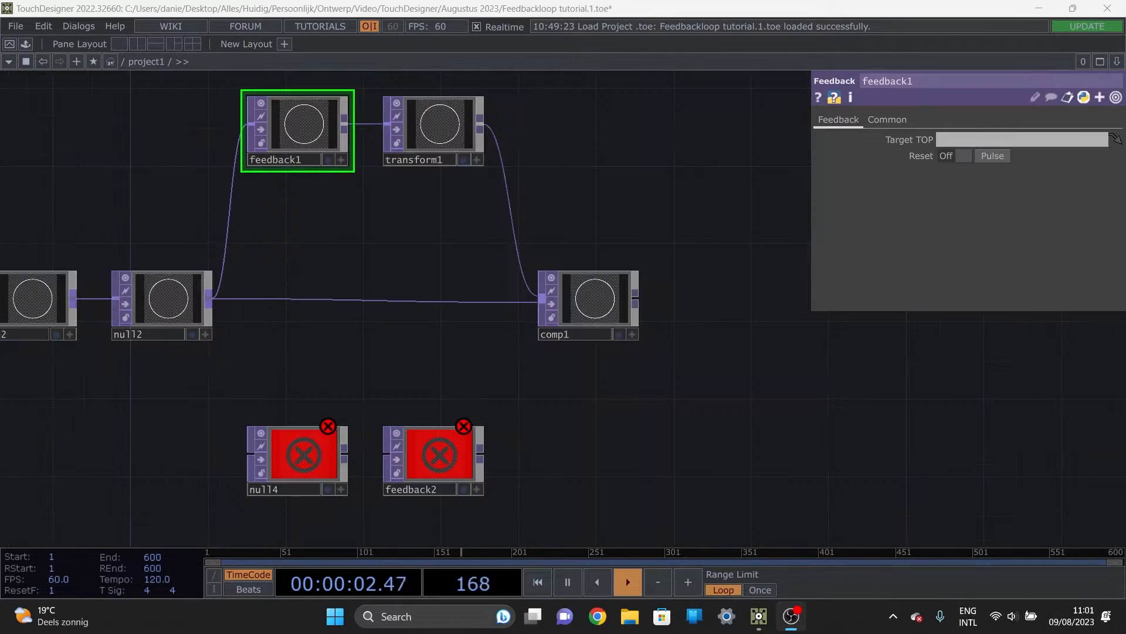
# Step: Move the circle1, edge2 and null2 chain together with comp1 slightly lower, keeping them aligned in one row
pyautogui.scroll(-4, 367, 369)
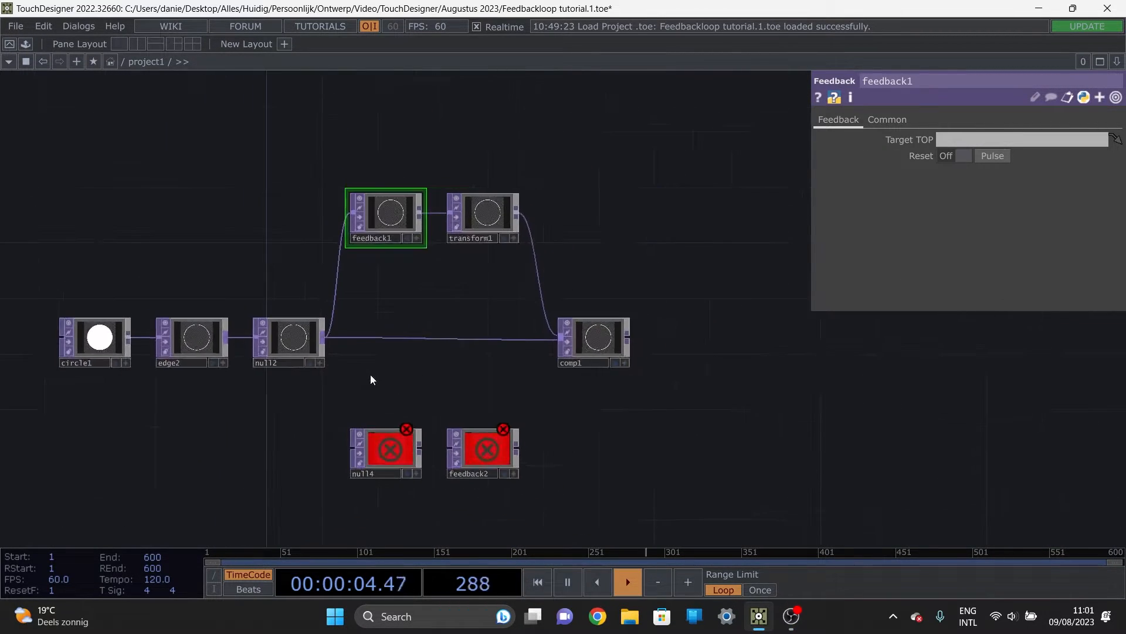
pyautogui.click(306, 350)
pyautogui.moveTo(307, 350); pyautogui.dragTo(310, 364)
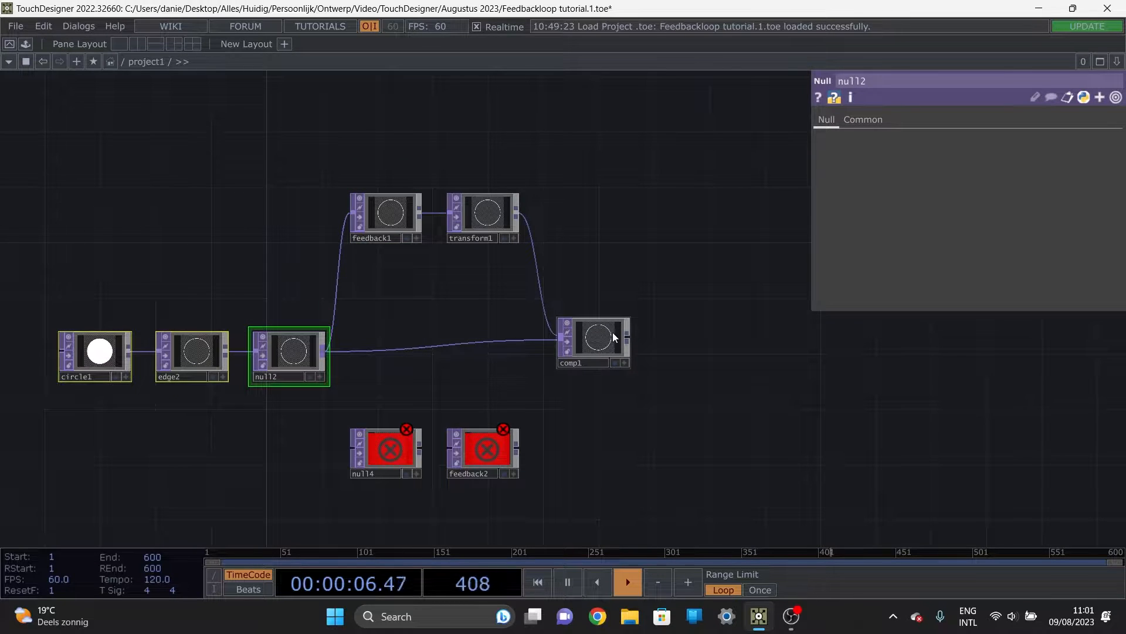
pyautogui.moveTo(612, 332); pyautogui.dragTo(610, 346)
pyautogui.moveTo(546, 476); pyautogui.dragTo(406, 445, button='right')
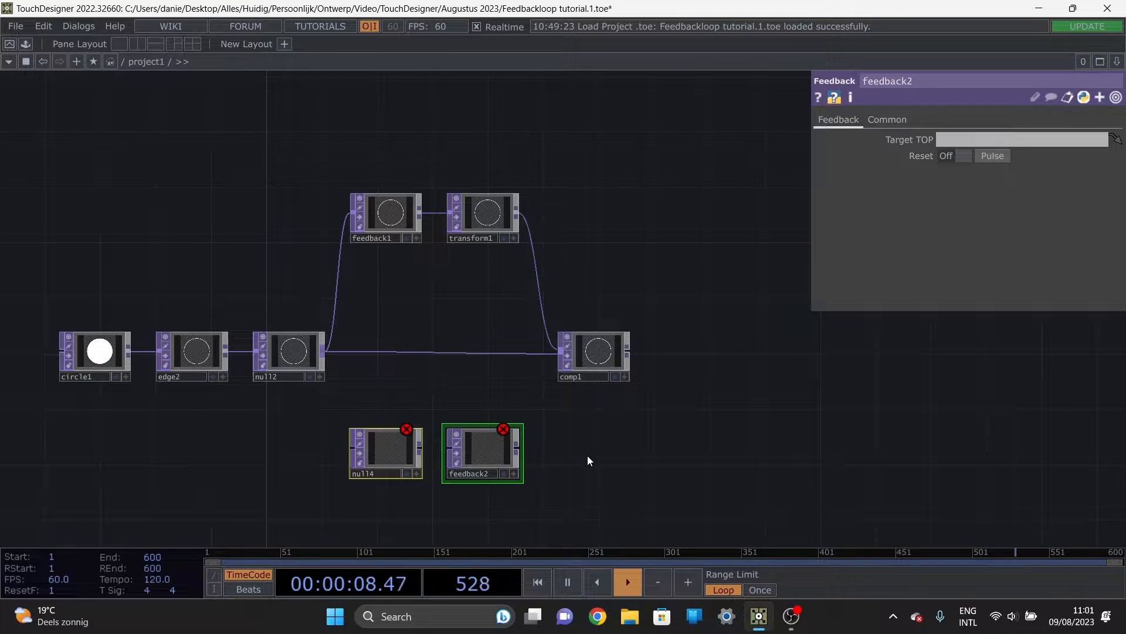
pyautogui.moveTo(587, 455); pyautogui.dragTo(582, 447)
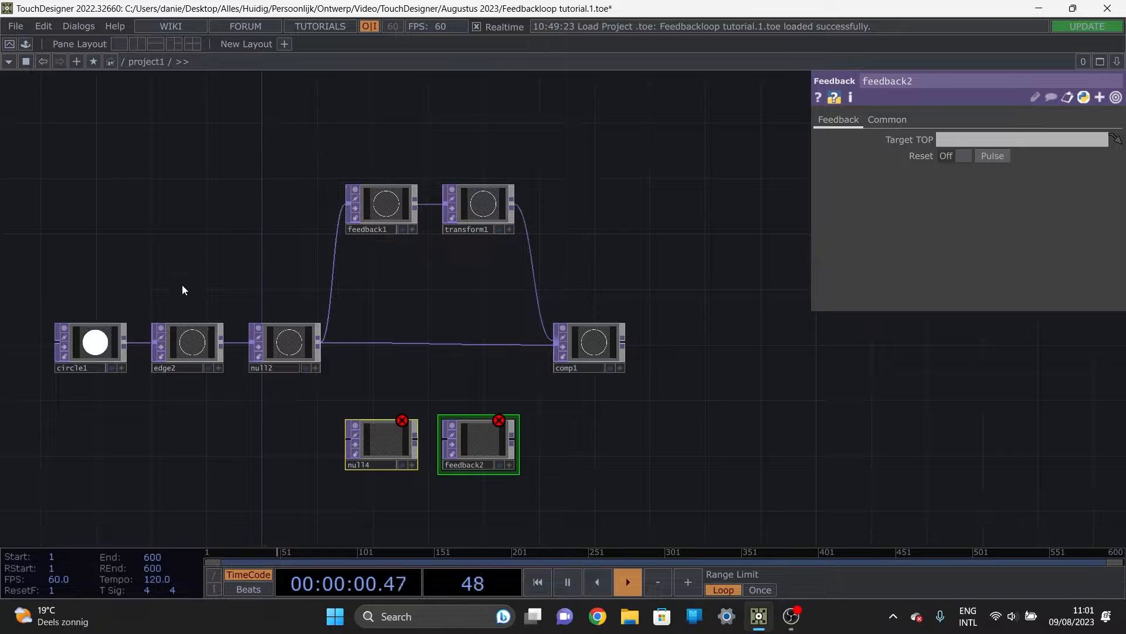
# Step: Reduce the scale of transform1 slightly below 1 and assign comp1 as the Target TOP of feedback1, checking the looped circles in comp1
pyautogui.click(477, 196)
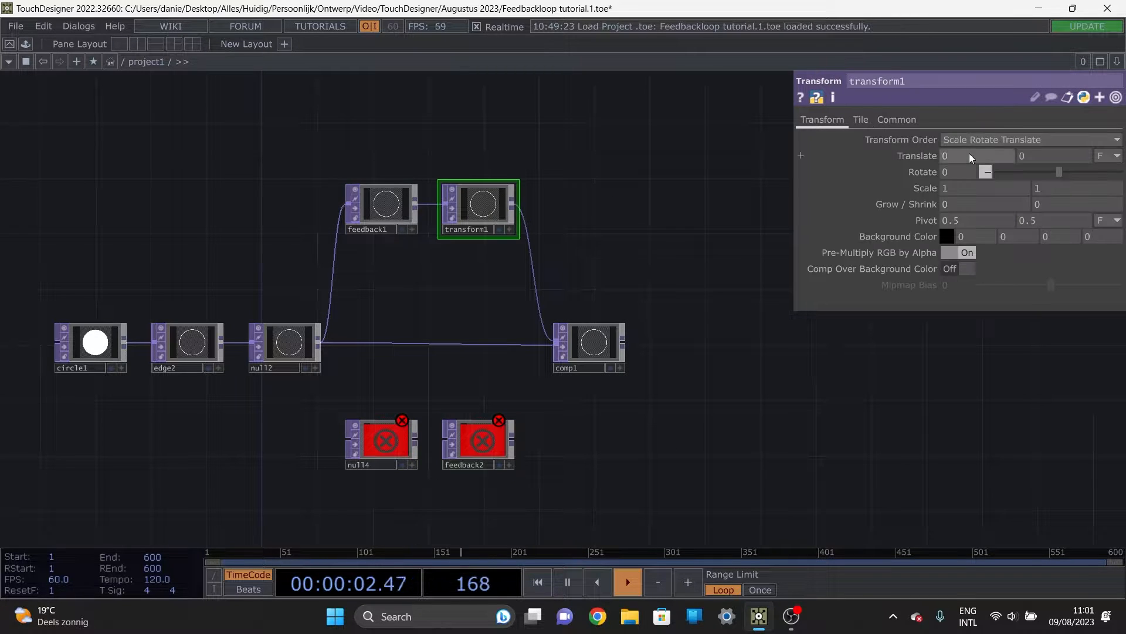
pyautogui.moveTo(935, 188); pyautogui.dragTo(735, 254, button='middle')
pyautogui.moveTo(583, 348); pyautogui.dragTo(375, 202)
pyautogui.click(347, 213)
pyautogui.click(559, 347)
pyautogui.scroll(5, 641, 376)
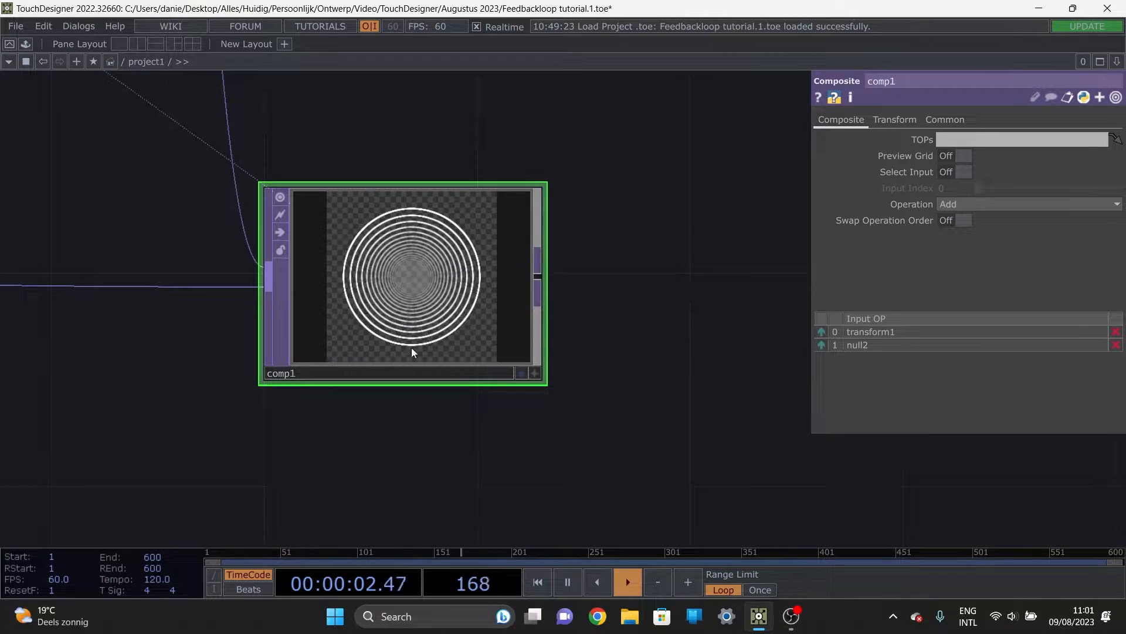
pyautogui.scroll(3, 473, 232)
pyautogui.scroll(-6, 346, 235)
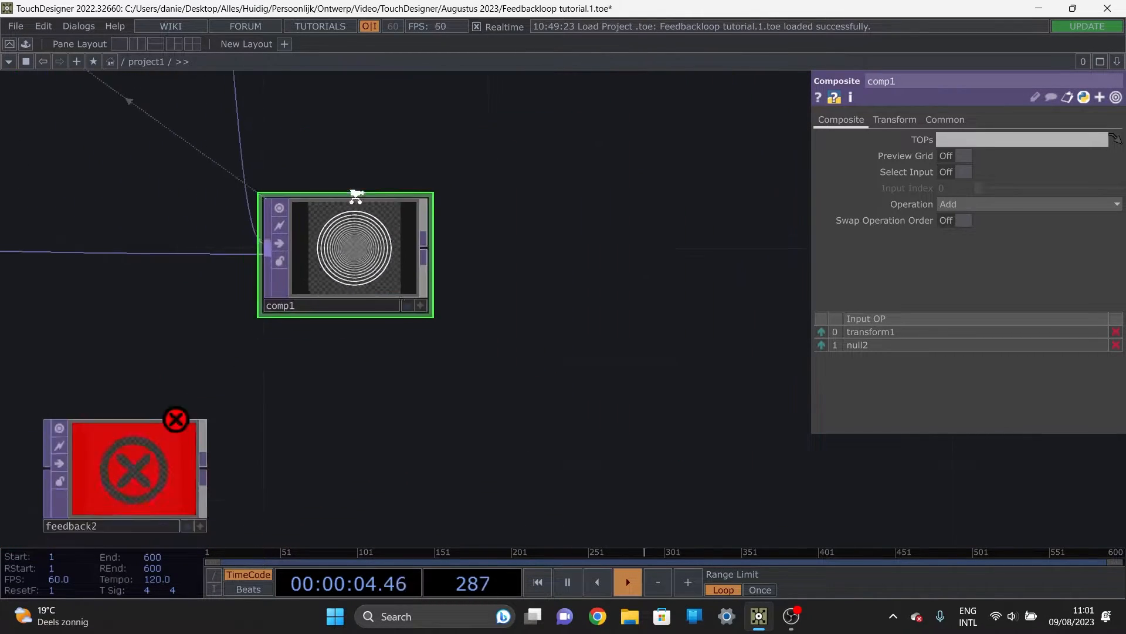
pyautogui.scroll(-4, 305, 289)
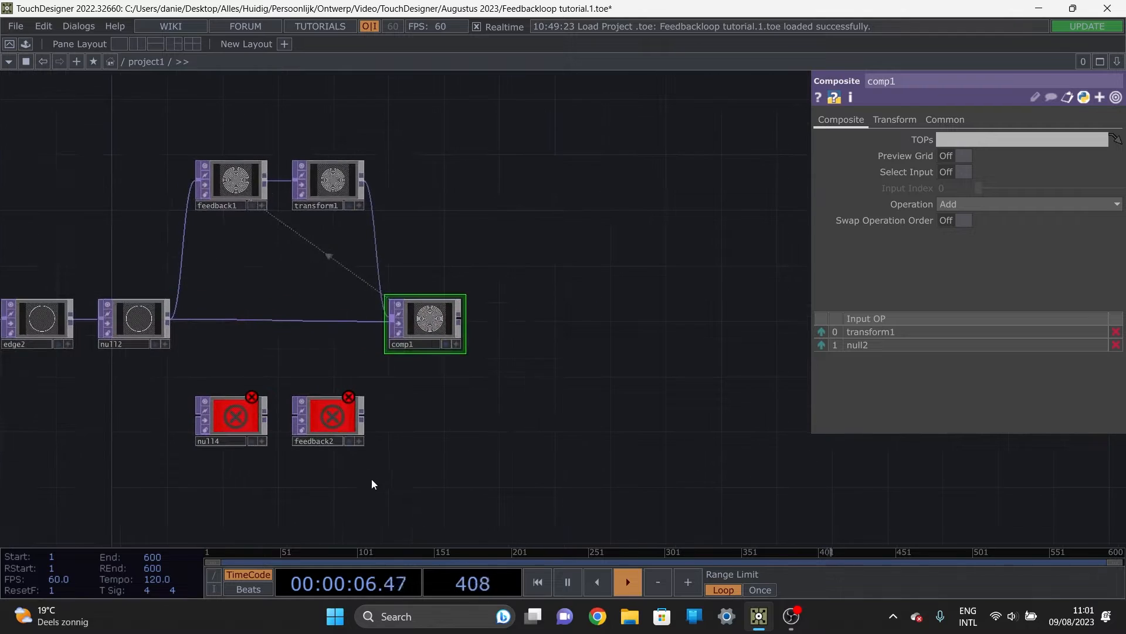
# Step: Place null4, wired into feedback2, beneath feedback1 and transform1, targeting feedback2 at comp1 and feedback1 at feedback2
pyautogui.click(298, 438)
pyautogui.moveTo(321, 439); pyautogui.dragTo(321, 273)
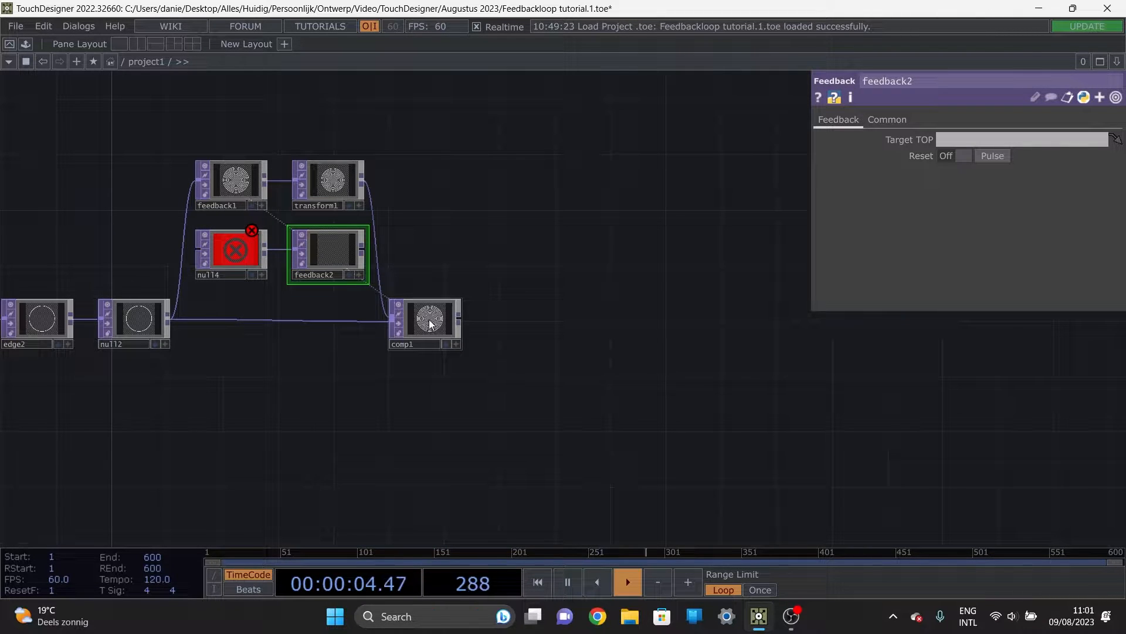
pyautogui.moveTo(432, 322); pyautogui.dragTo(230, 184)
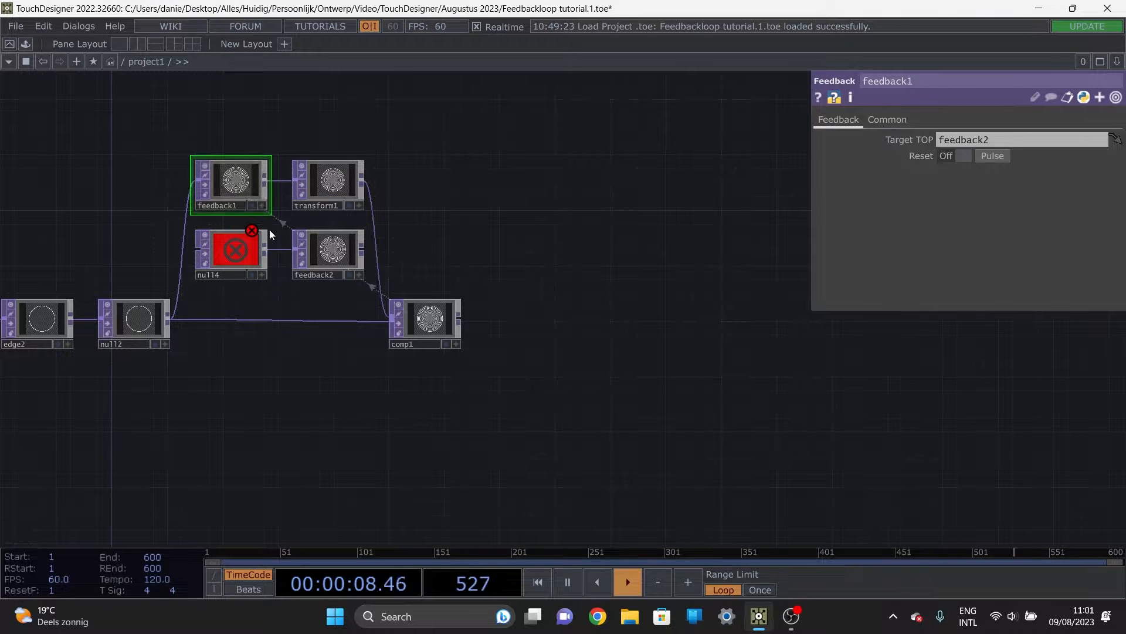
pyautogui.scroll(2, 453, 280)
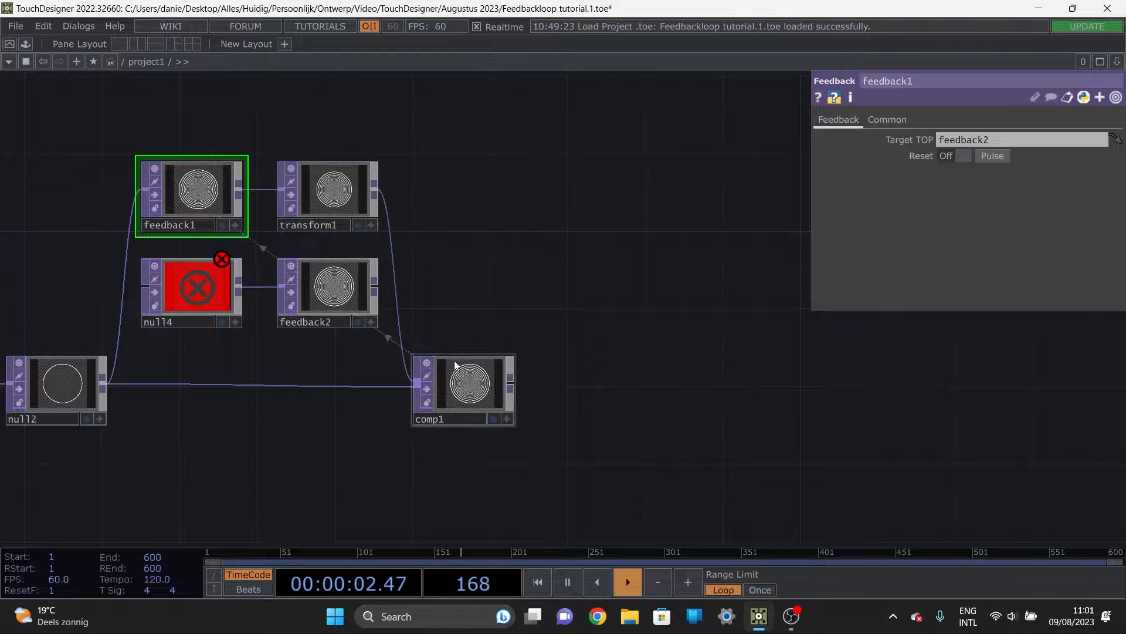
pyautogui.moveTo(199, 462); pyautogui.dragTo(370, 405)
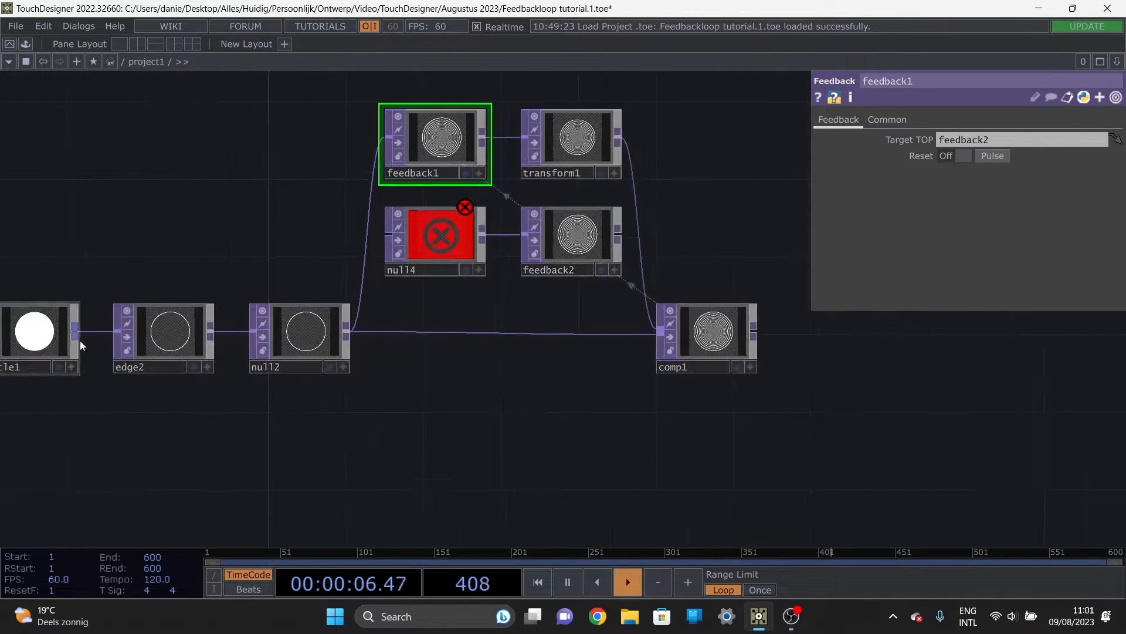
# Step: Check the Target TOP settings of feedback2 and feedback1
pyautogui.click(585, 246)
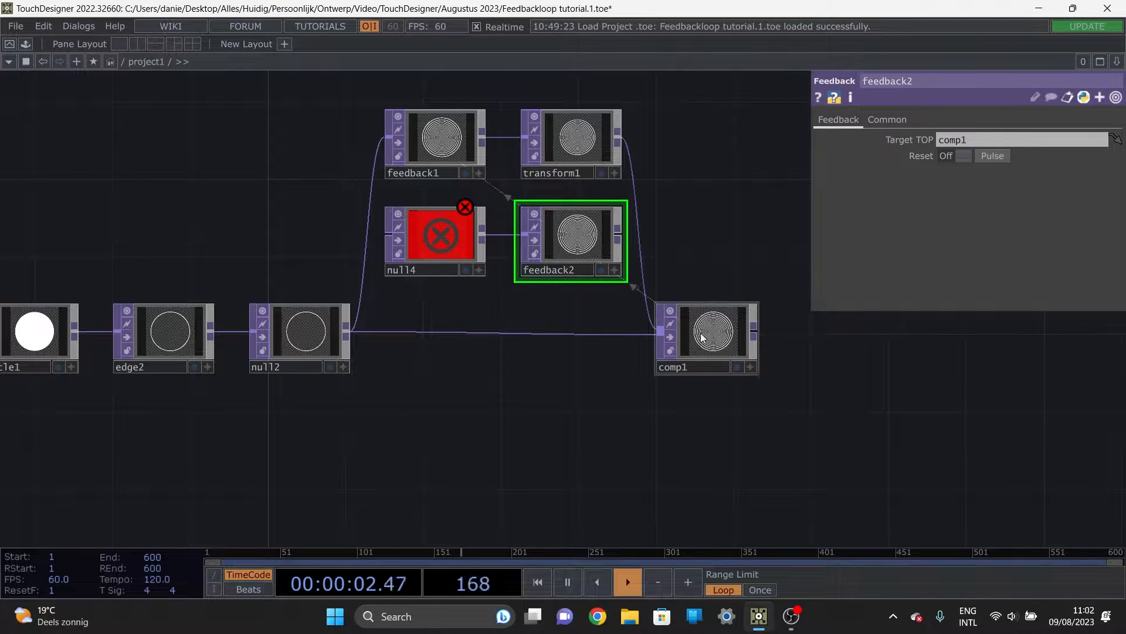
pyautogui.click(443, 129)
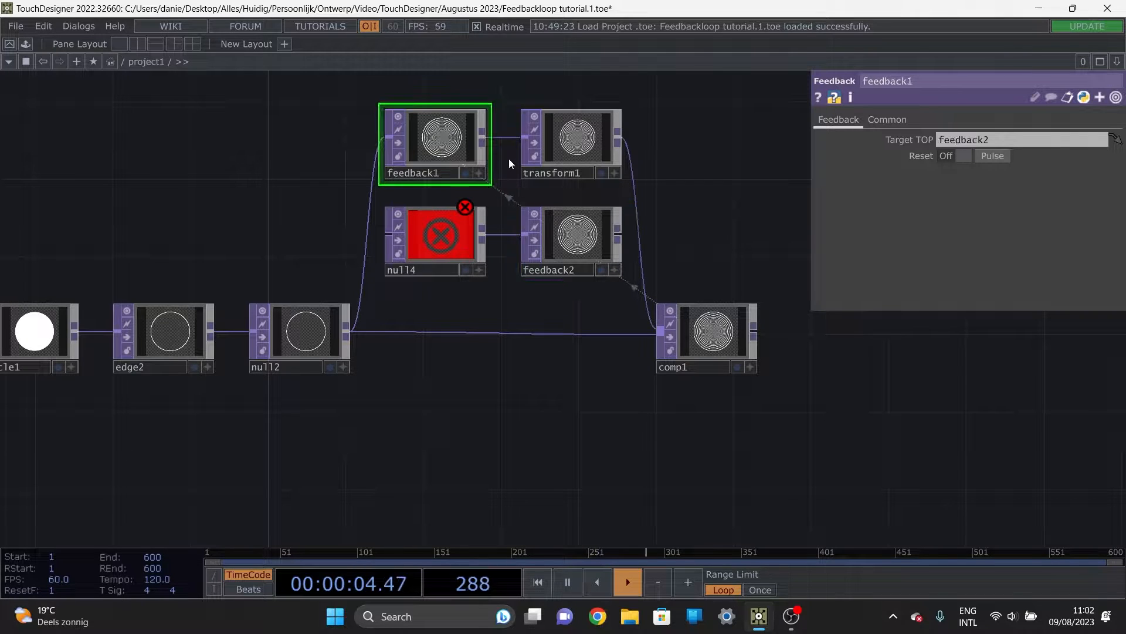
# Step: Paste several copies of the null4 and feedback2 pair in rows beneath the original
pyautogui.click(579, 247)
pyautogui.keyDown('ctrl'); pyautogui.click(434, 223); pyautogui.keyUp('ctrl')
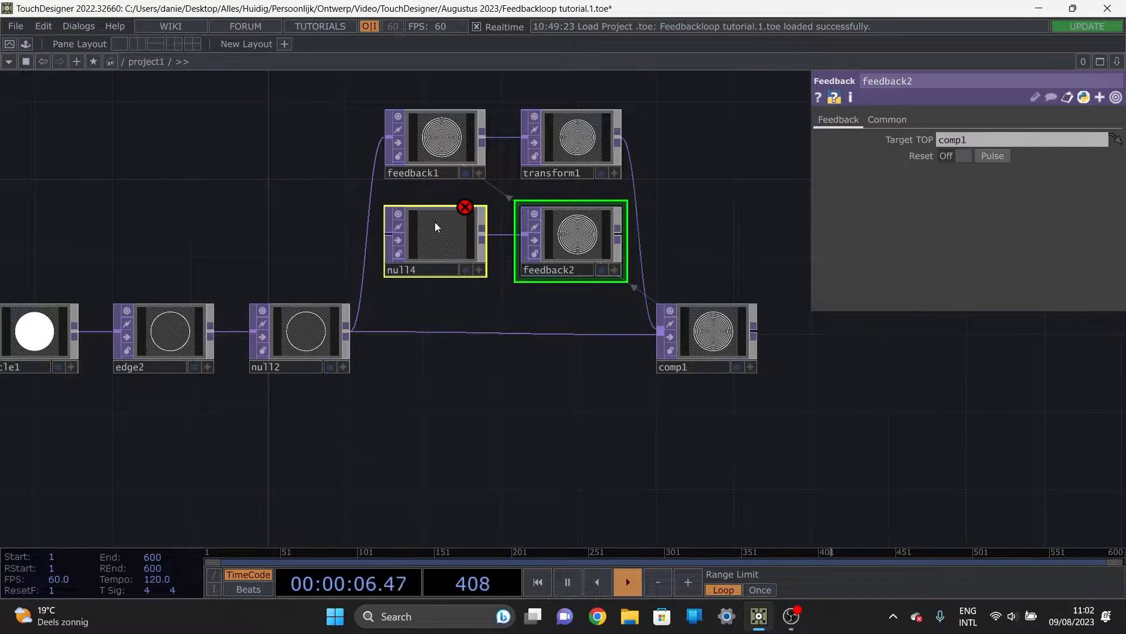
pyautogui.hotkey('ctrl', 'c')
pyautogui.hotkey('ctrl', 'v')
pyautogui.hotkey('ctrl', 'v')
pyautogui.hotkey('ctrl', 'v')
pyautogui.hotkey('ctrl', 'v')
pyautogui.hotkey('ctrl', 'v')
pyautogui.scroll(-3, 764, 408)
pyautogui.moveTo(741, 329); pyautogui.dragTo(681, 112)
pyautogui.moveTo(626, 202); pyautogui.dragTo(612, 318)
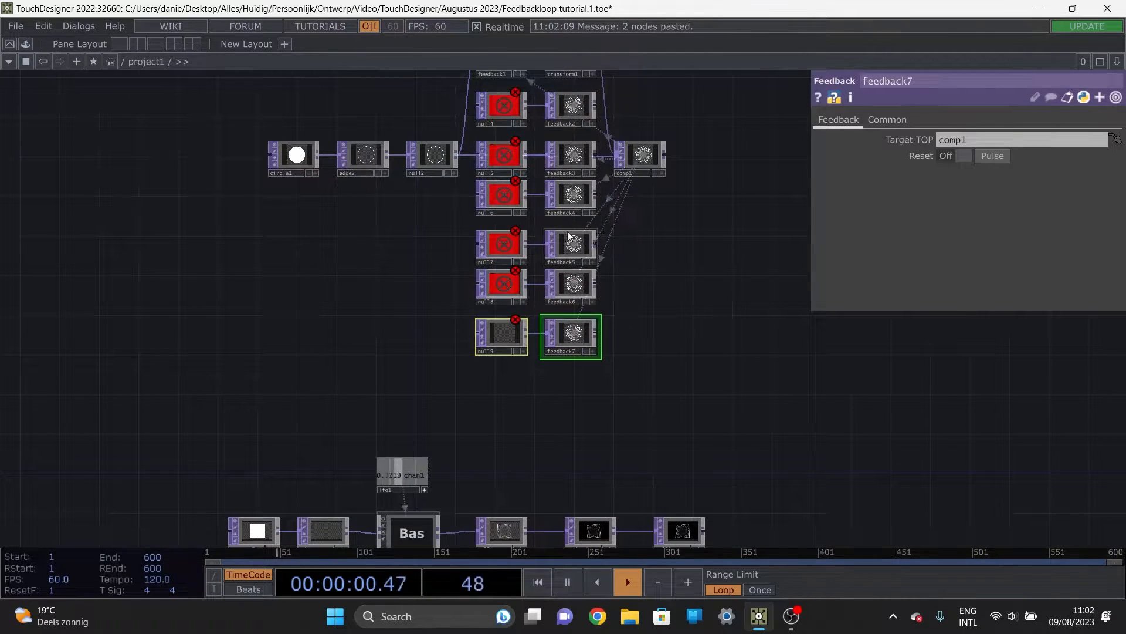
# Step: Undo the latest pasted copies of the null and feedback pair
pyautogui.hotkey('ctrl', 'z')
pyautogui.hotkey('ctrl', 'z')
pyautogui.hotkey('ctrl', 'z')
pyautogui.hotkey('ctrl', 'z')
pyautogui.hotkey('ctrl', 'z')
pyautogui.hotkey('ctrl', 'z')
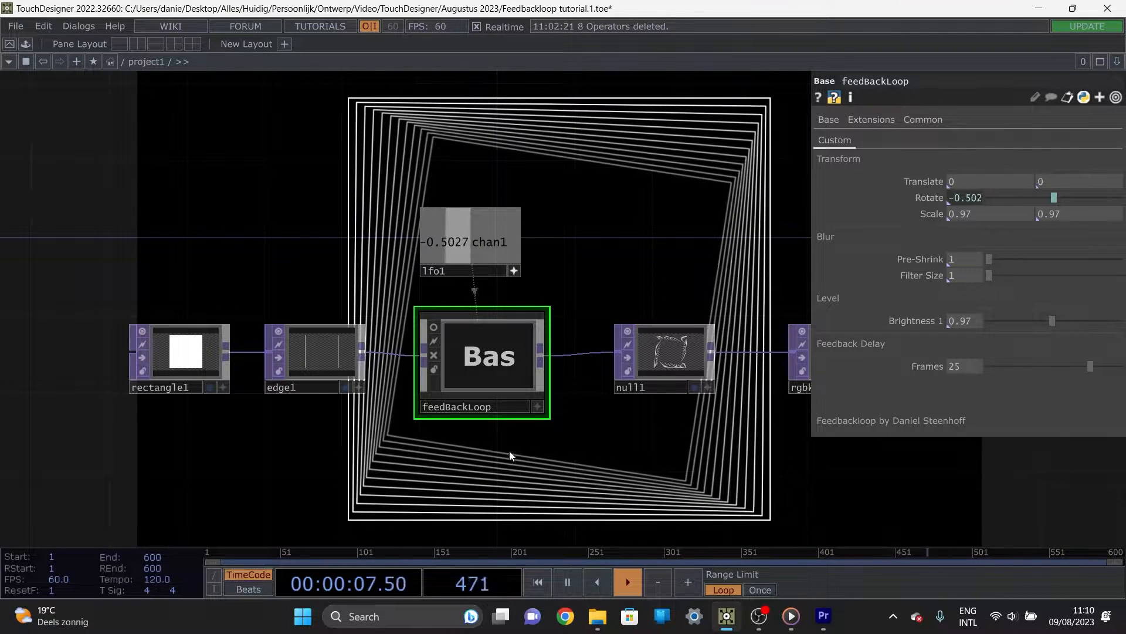
# Step: Look inside the feedBackLoop component at its long column of feedback rows, and return to the parent network
pyautogui.moveTo(525, 463); pyautogui.dragTo(551, 398)
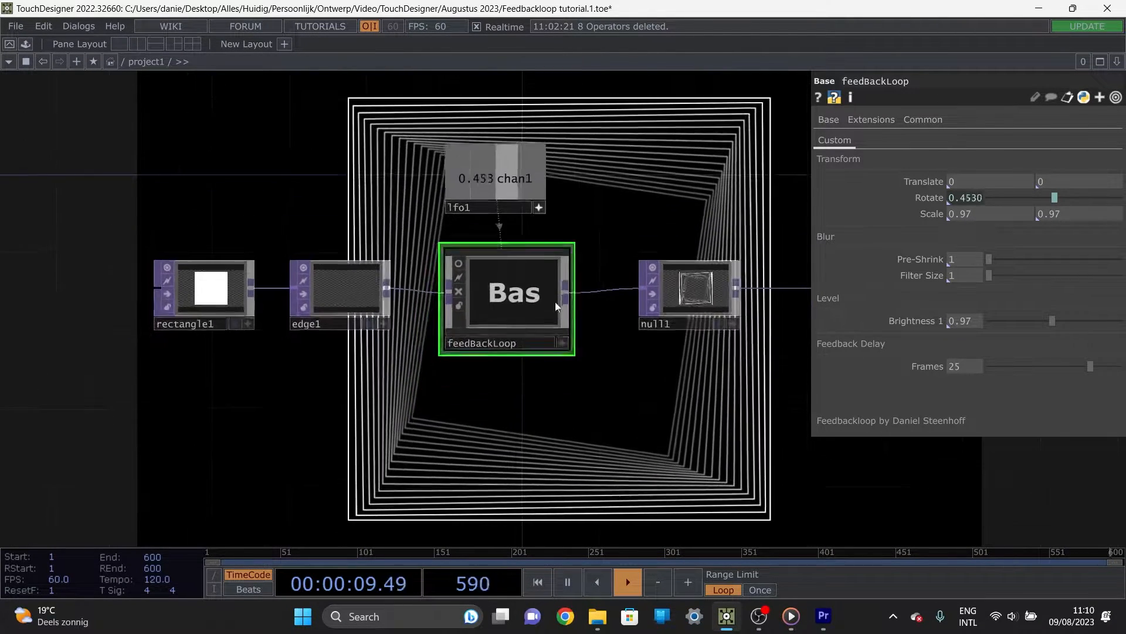
pyautogui.doubleClick(544, 322)
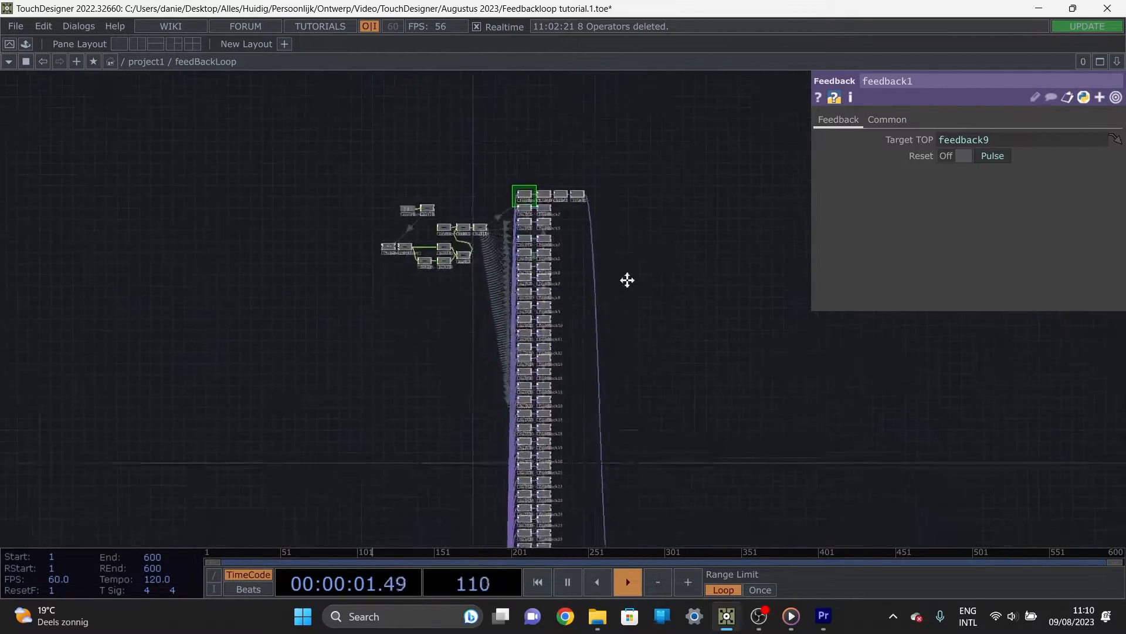
pyautogui.press('u')
pyautogui.scroll(-2, 625, 412)
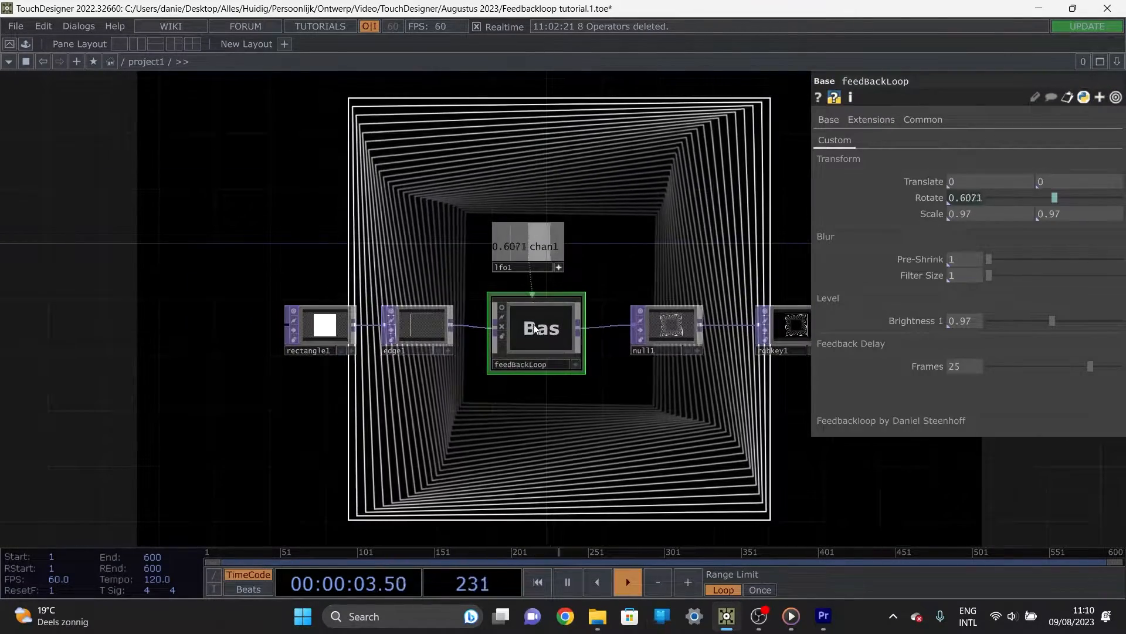
pyautogui.moveTo(540, 440); pyautogui.dragTo(512, 381)
pyautogui.moveTo(695, 396); pyautogui.dragTo(585, 435)
pyautogui.scroll(-1, 632, 413)
pyautogui.moveTo(484, 439); pyautogui.dragTo(554, 427)
pyautogui.scroll(3, 522, 420)
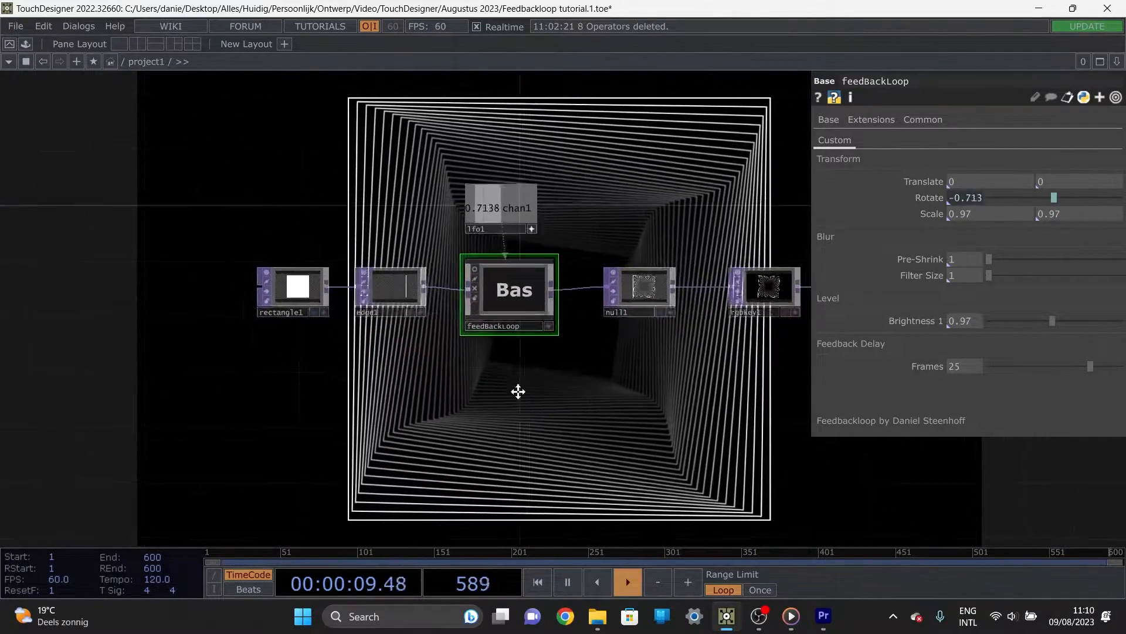
pyautogui.moveTo(518, 389); pyautogui.dragTo(380, 390)
pyautogui.moveTo(404, 318); pyautogui.dragTo(404, 305)
pyautogui.moveTo(463, 390); pyautogui.dragTo(503, 390)
pyautogui.moveTo(455, 308); pyautogui.dragTo(455, 321)
pyautogui.moveTo(492, 392); pyautogui.dragTo(401, 380)
pyautogui.scroll(-3, 492, 395)
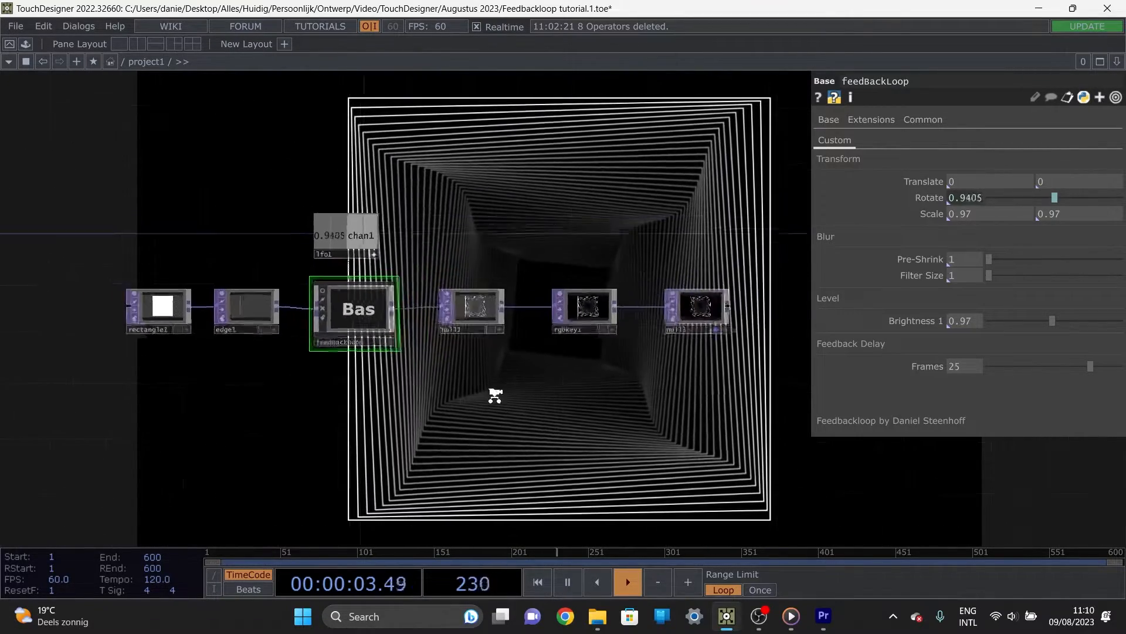
pyautogui.moveTo(457, 415); pyautogui.dragTo(498, 403)
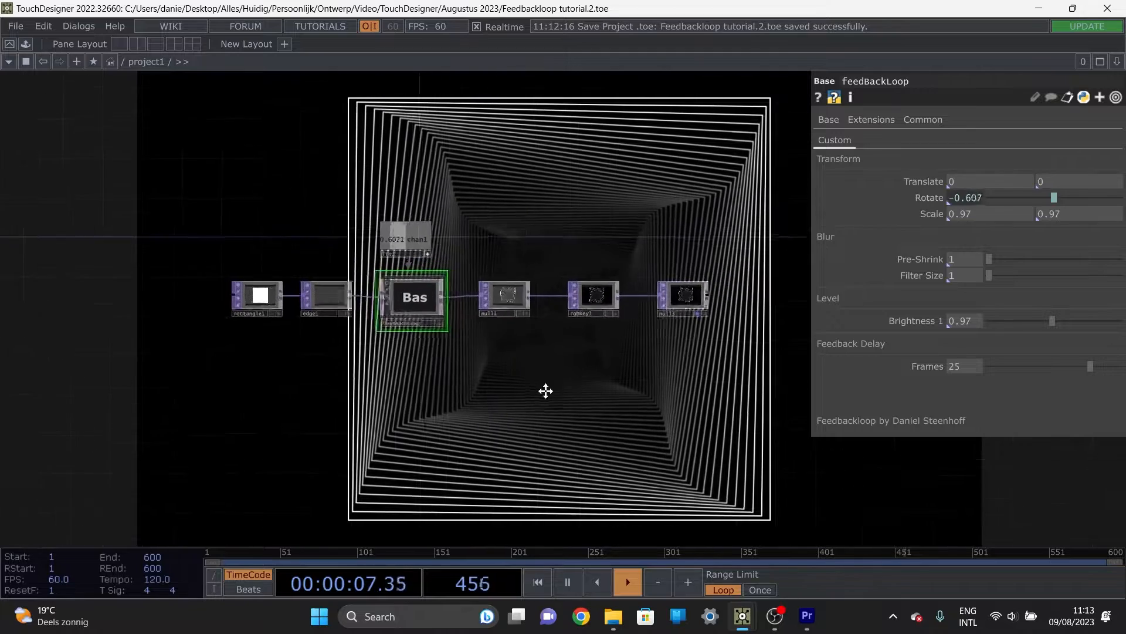
pyautogui.moveTo(545, 391); pyautogui.dragTo(540, 395)
pyautogui.moveTo(663, 403); pyautogui.dragTo(638, 365)
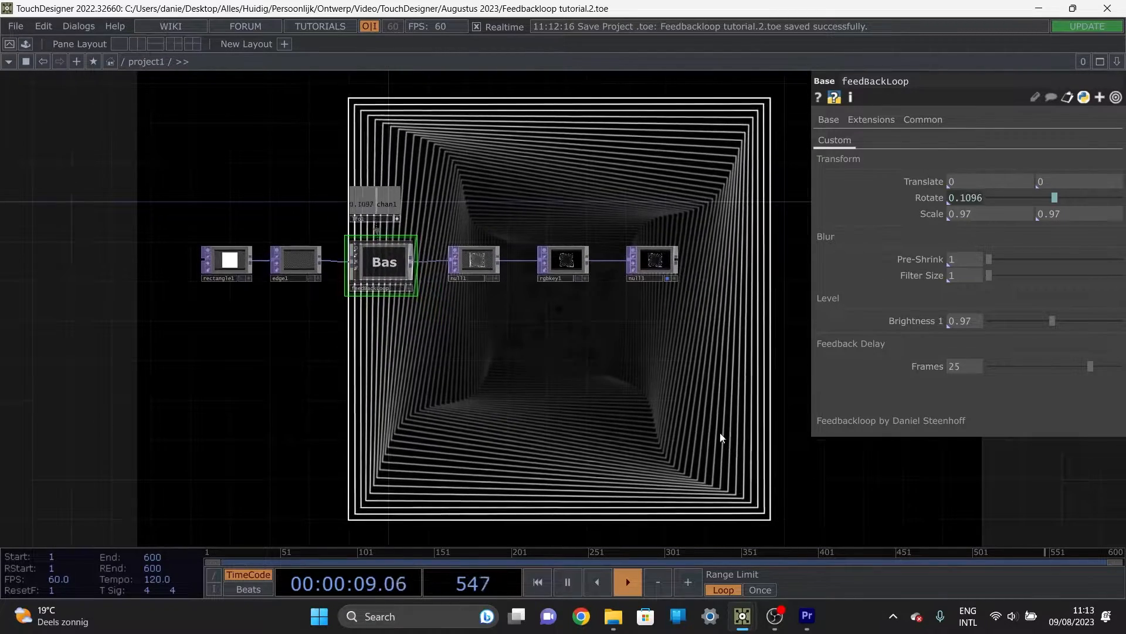
# Step: Delete all operators in the project1 network and place a new Rectangle TOP in it
pyautogui.moveTo(727, 438); pyautogui.dragTo(195, 188, button='right')
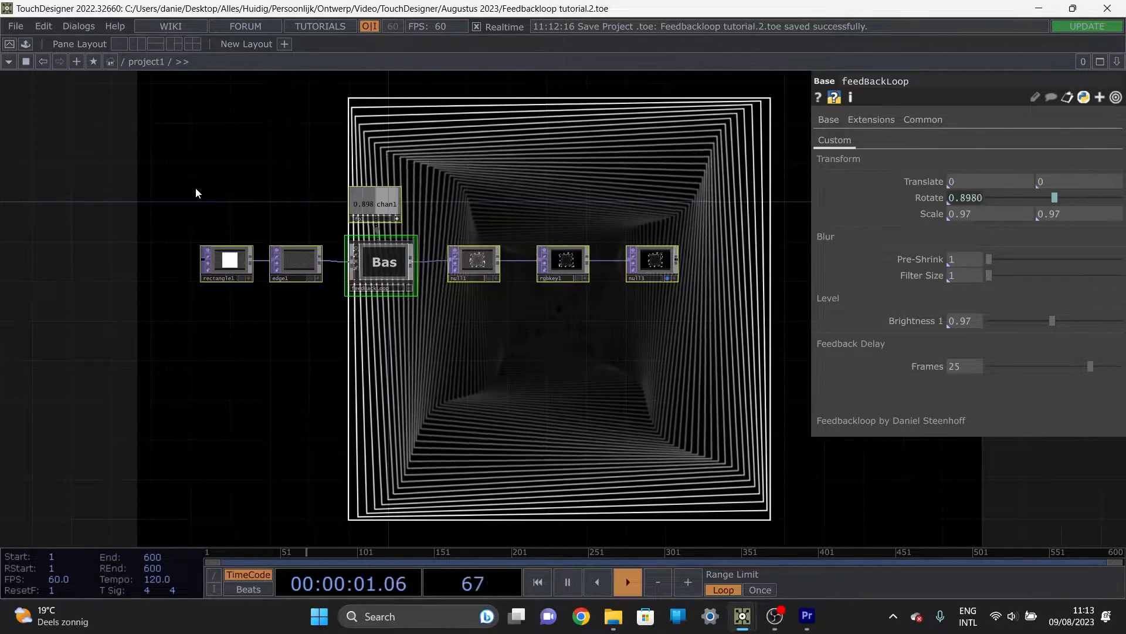
pyautogui.press('Delete')
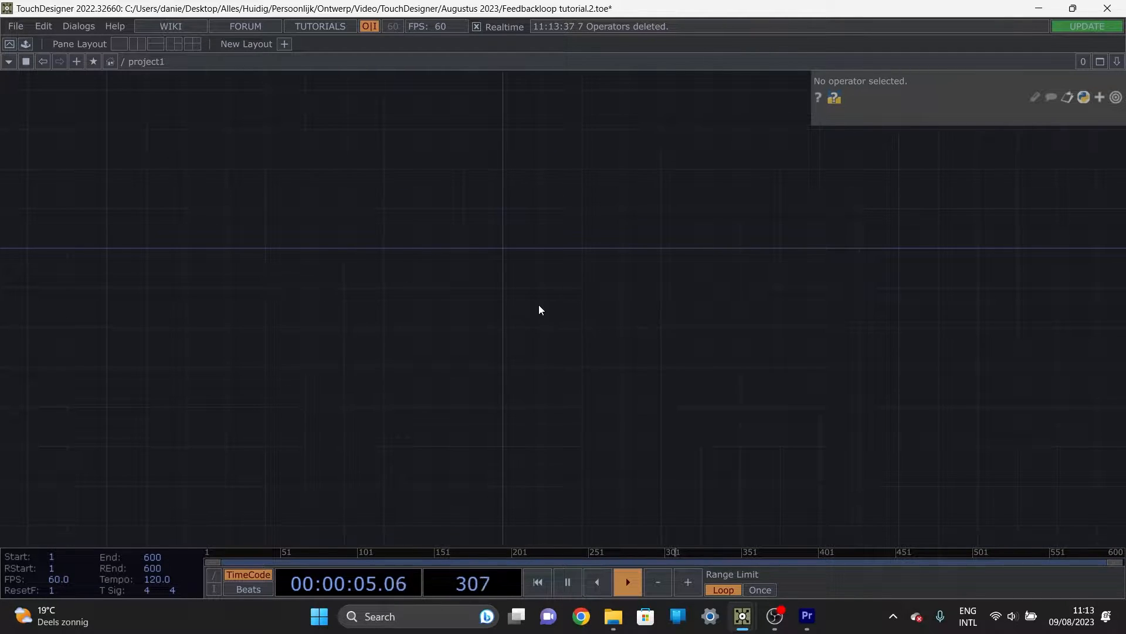
pyautogui.press('Tab')
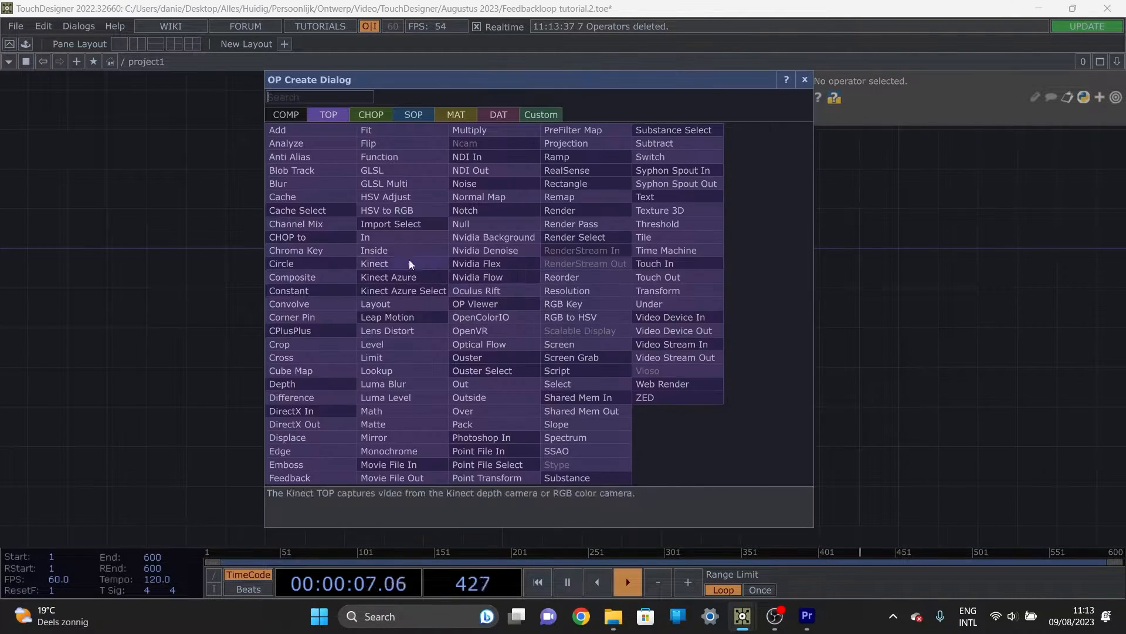
pyautogui.click(566, 184)
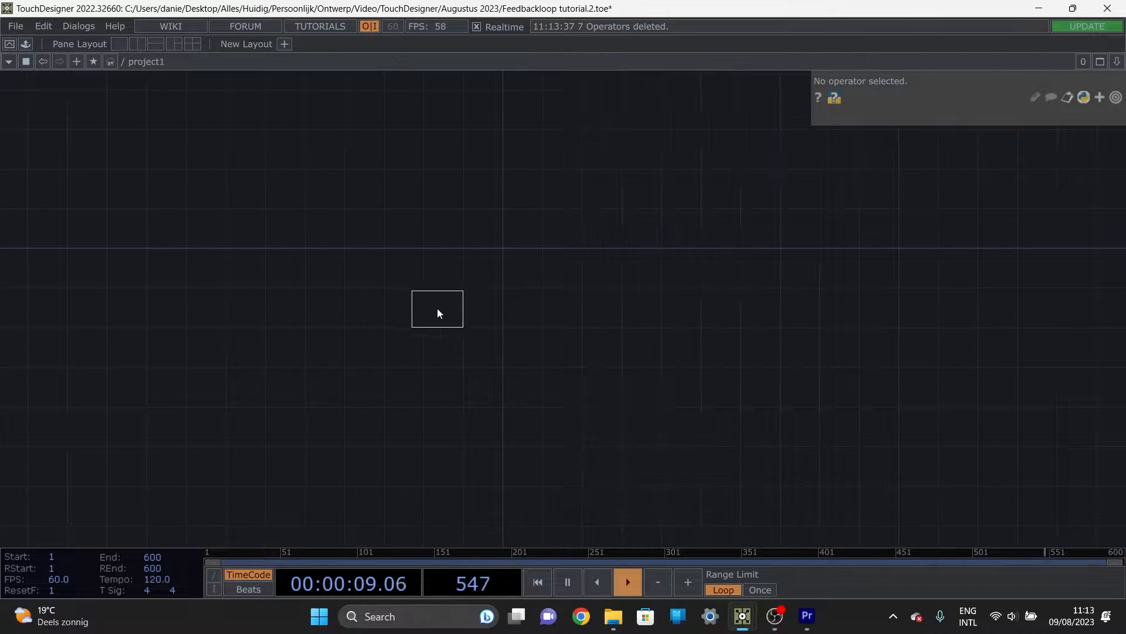
pyautogui.click(438, 308)
pyautogui.press('h')
# Step: Set rectangle1's resolution to 1080 by 1080 and its size to 0.7 by 0.7
pyautogui.click(928, 119)
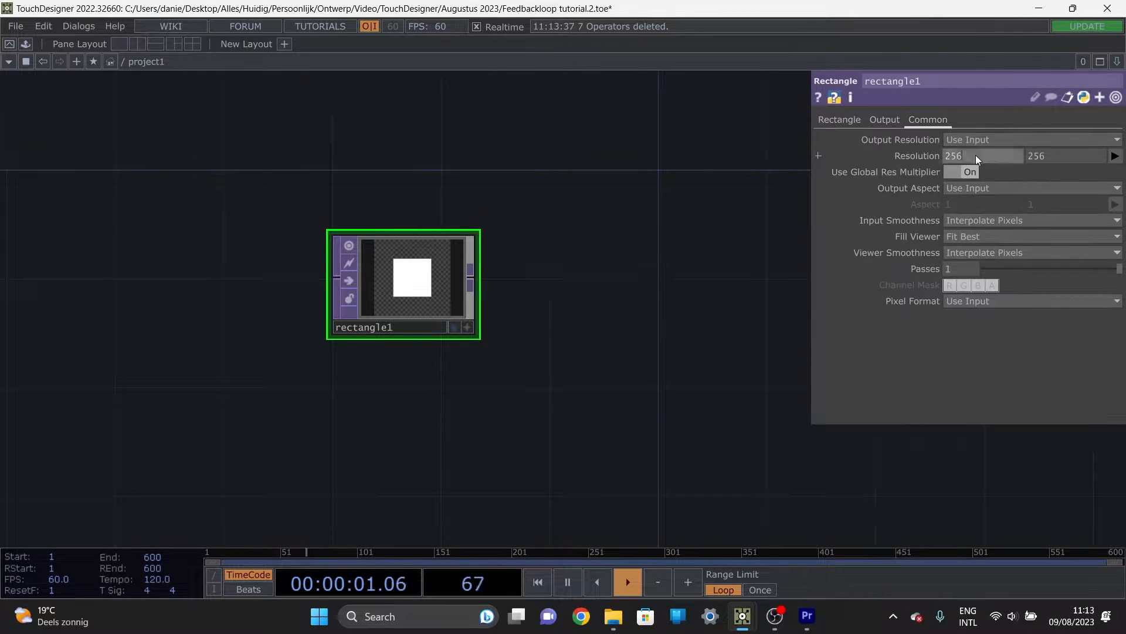
pyautogui.click(976, 155)
pyautogui.write('1080')
pyautogui.press('Tab')
pyautogui.write('1')
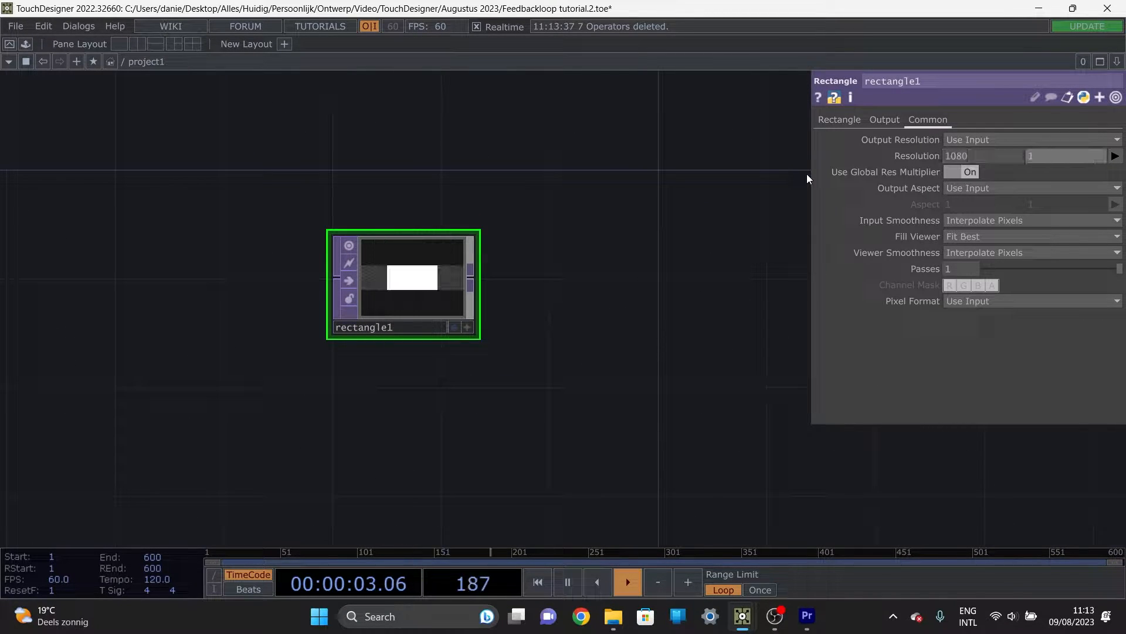
pyautogui.write('080')
pyautogui.press('Return')
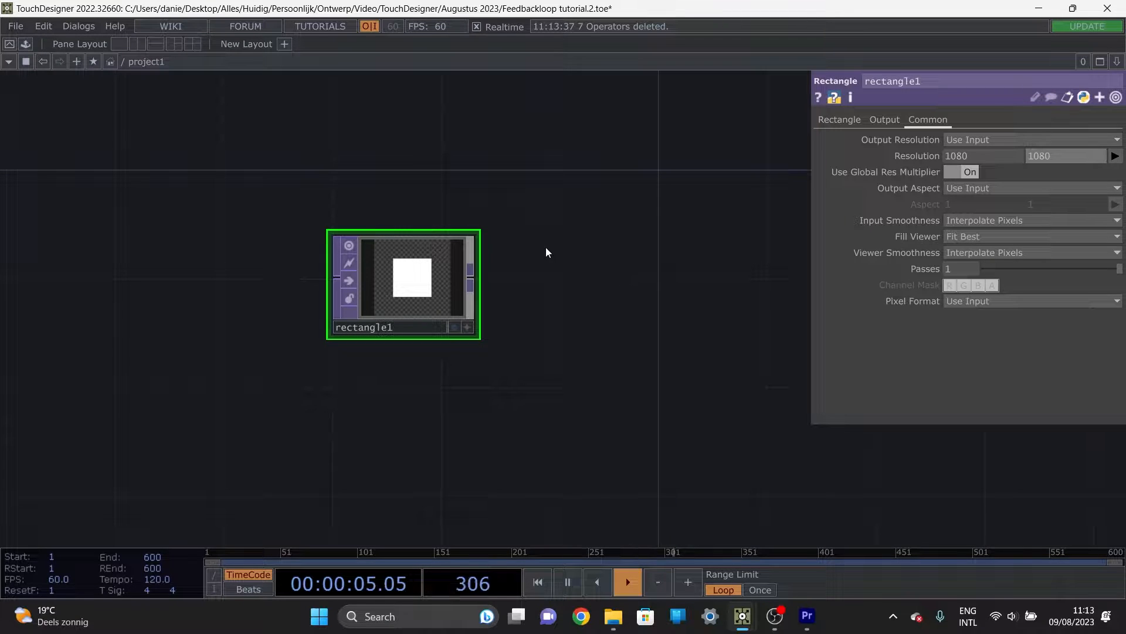
pyautogui.click(838, 120)
pyautogui.moveTo(945, 140); pyautogui.dragTo(962, 136, button='middle')
# Step: Add an Edge TOP fed by the output of rectangle1
pyautogui.click(479, 278)
pyautogui.click(589, 282)
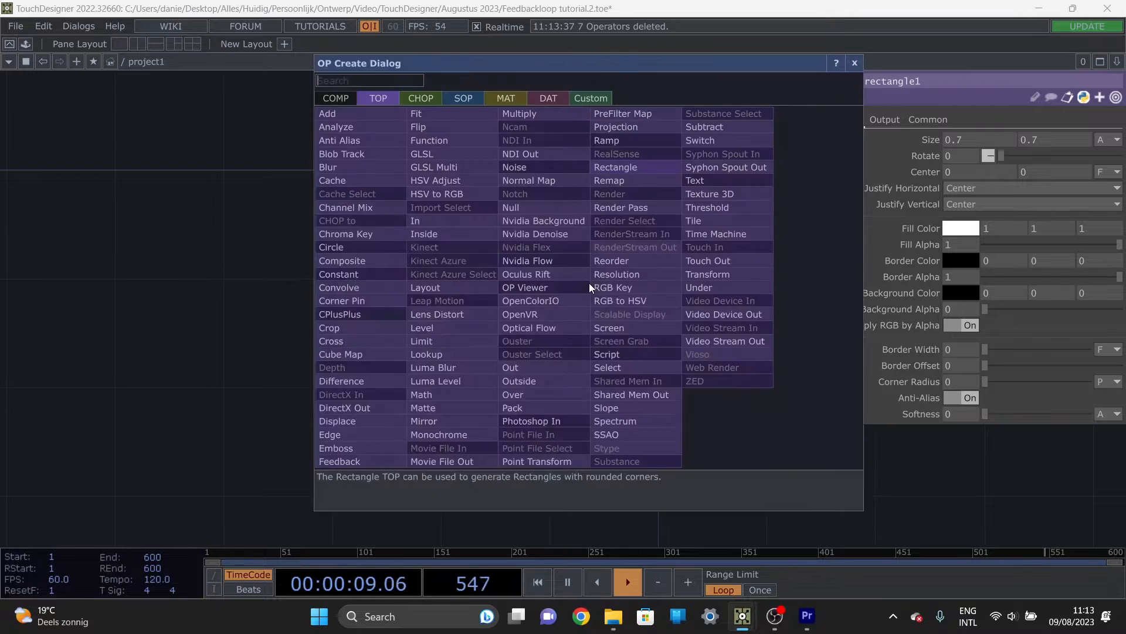
pyautogui.press('Escape')
pyautogui.click(552, 261)
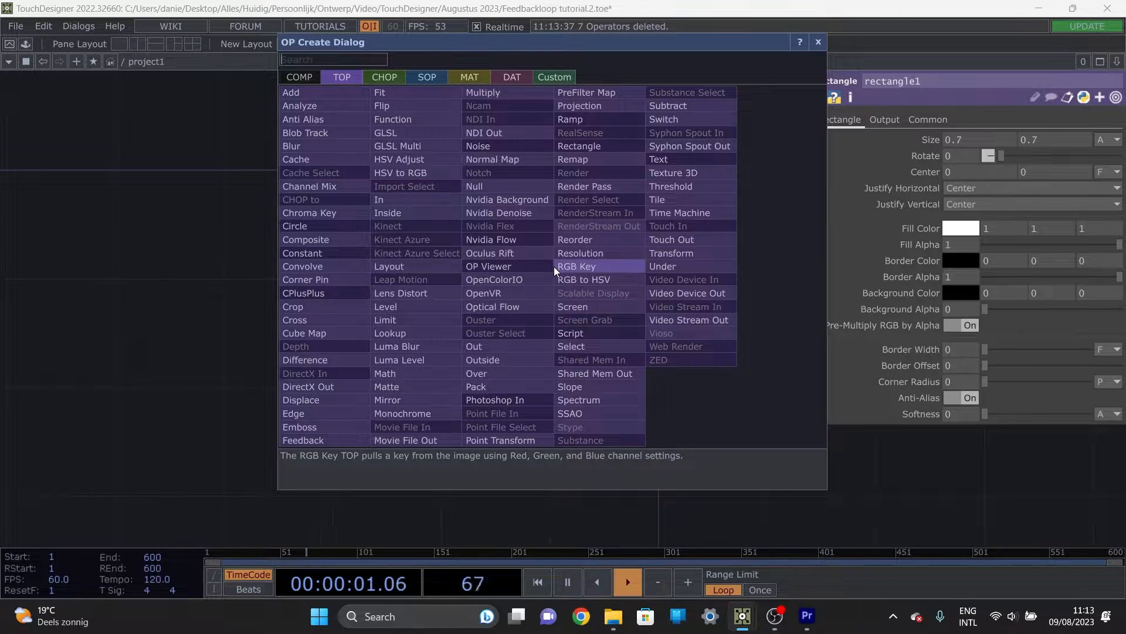
pyautogui.click(324, 412)
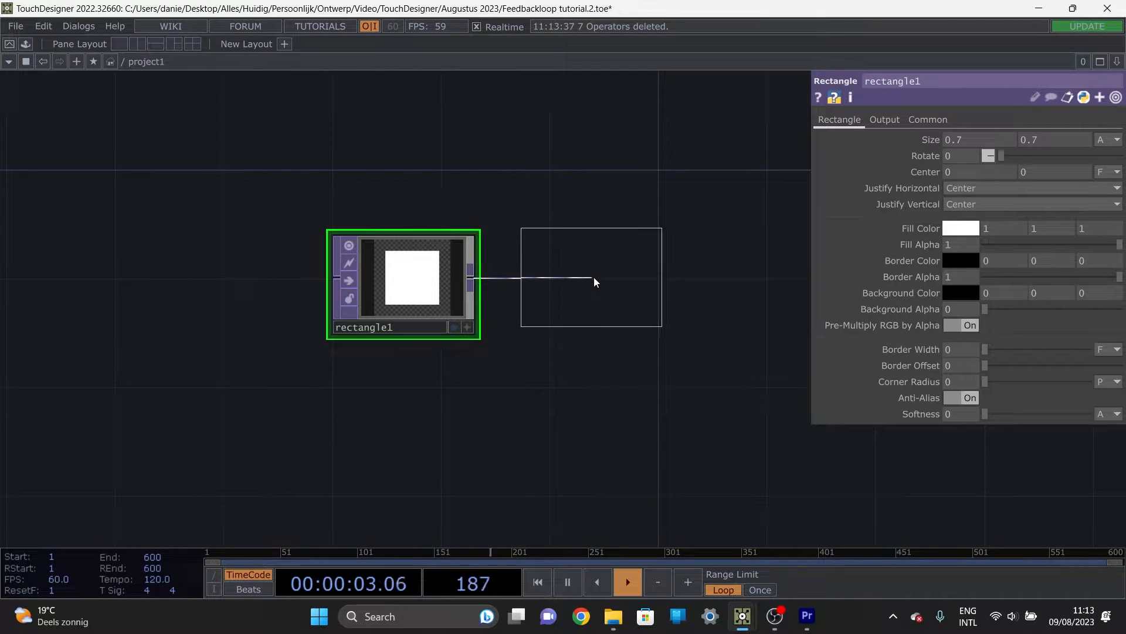
pyautogui.click(594, 277)
pyautogui.moveTo(618, 356); pyautogui.dragTo(521, 344)
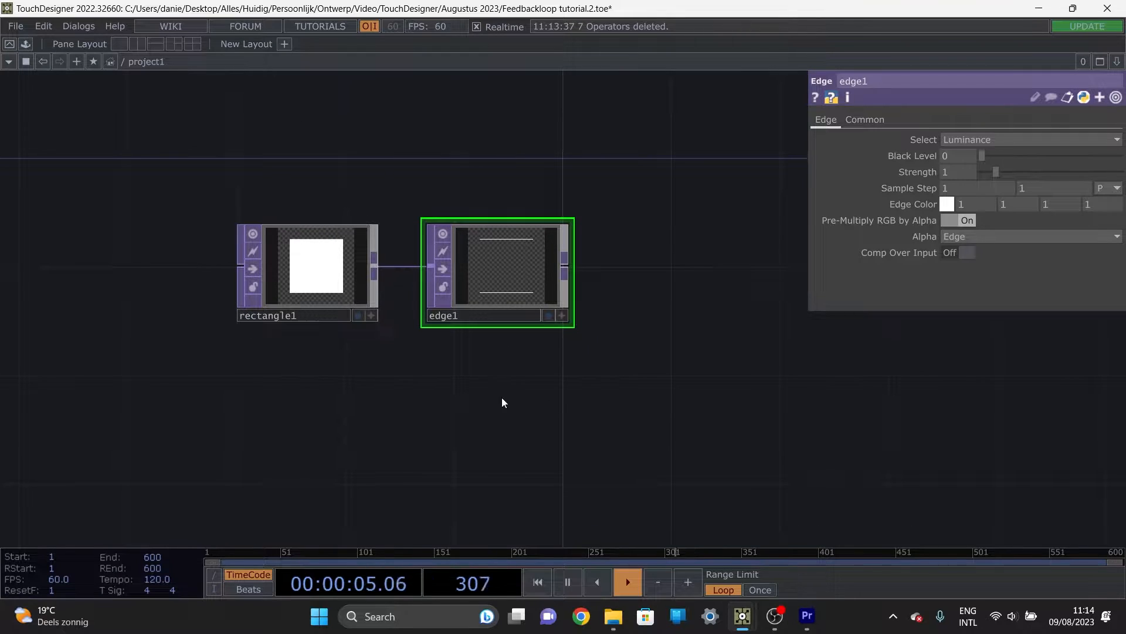
pyautogui.moveTo(614, 356); pyautogui.dragTo(546, 365)
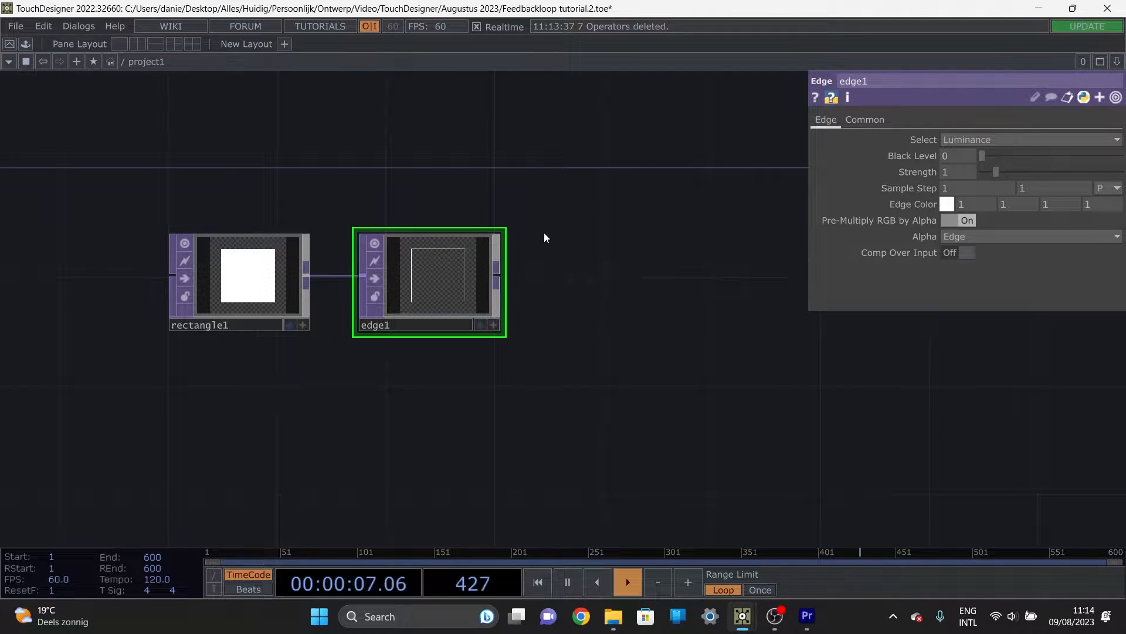
pyautogui.moveTo(604, 280); pyautogui.dragTo(511, 291)
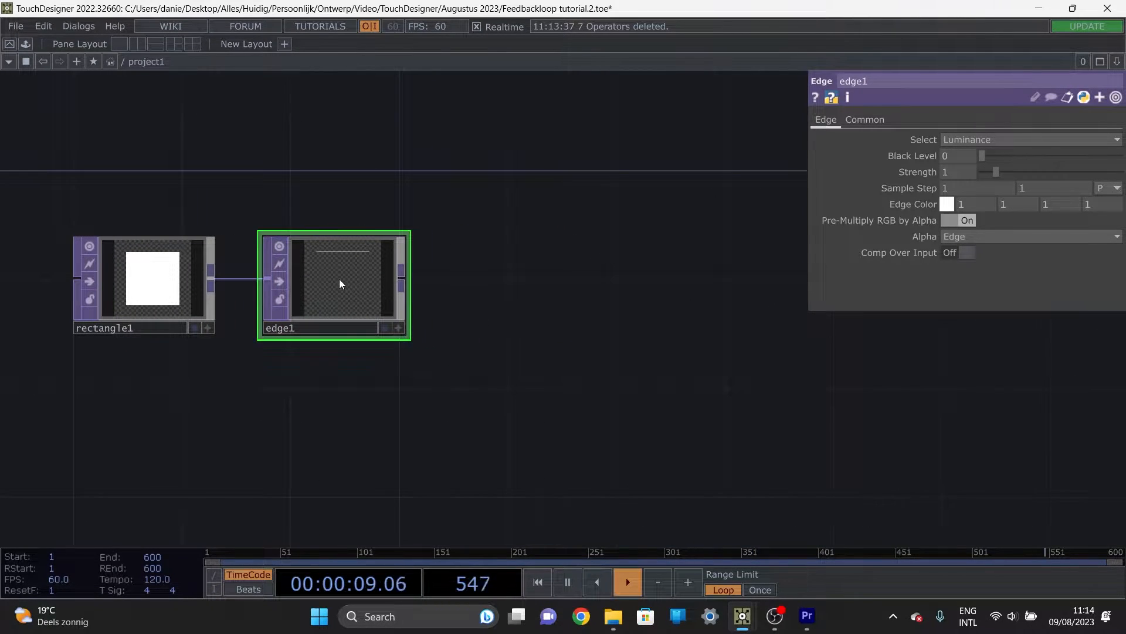
pyautogui.scroll(3, 334, 280)
pyautogui.moveTo(643, 286); pyautogui.dragTo(543, 289)
pyautogui.scroll(-2, 543, 290)
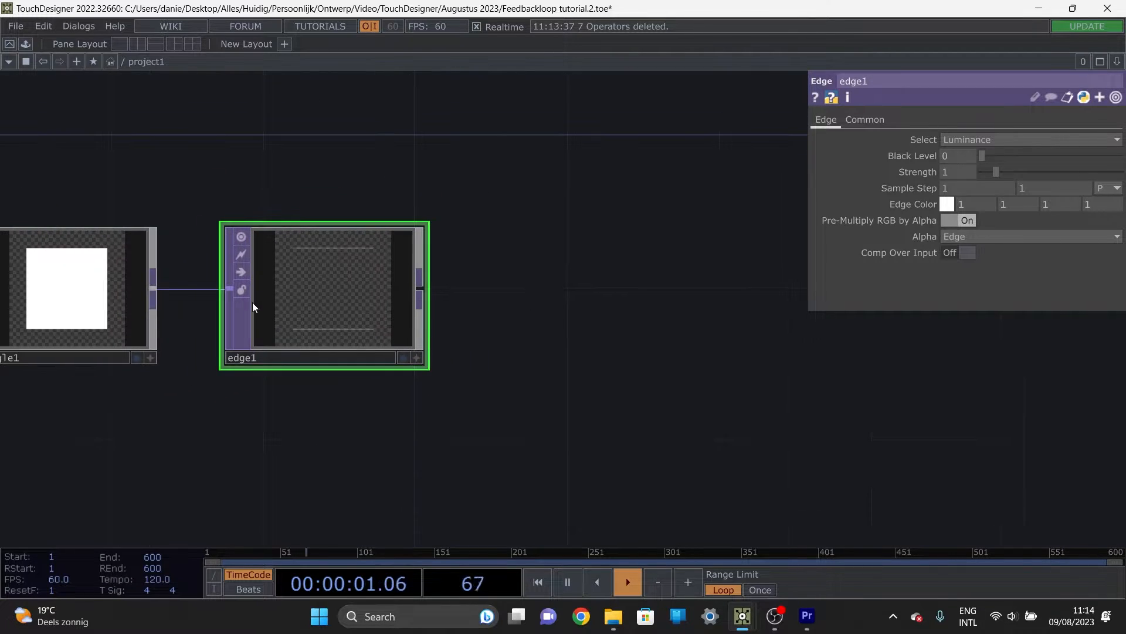
pyautogui.scroll(4, 319, 289)
pyautogui.scroll(-4, 656, 305)
pyautogui.moveTo(654, 307); pyautogui.dragTo(402, 294)
pyautogui.moveTo(495, 304); pyautogui.dragTo(411, 344)
pyautogui.scroll(-2, 493, 269)
pyautogui.moveTo(456, 299); pyautogui.dragTo(368, 341)
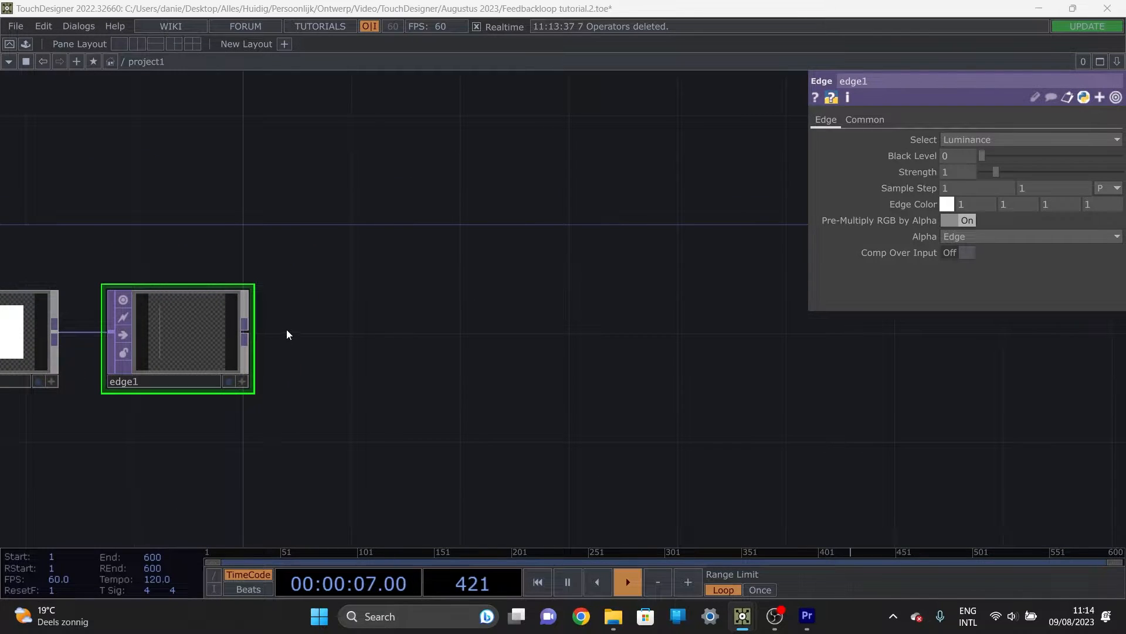
# Step: Add a Null TOP after edge1, wired to its output
pyautogui.press('Tab')
pyautogui.write('n')
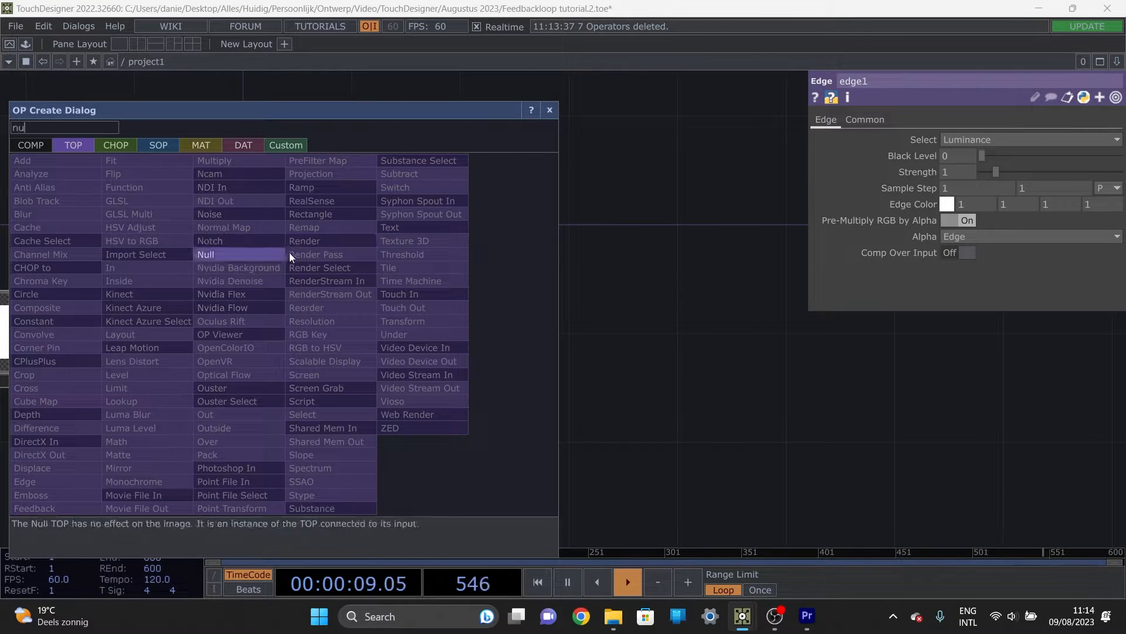
pyautogui.press('Escape')
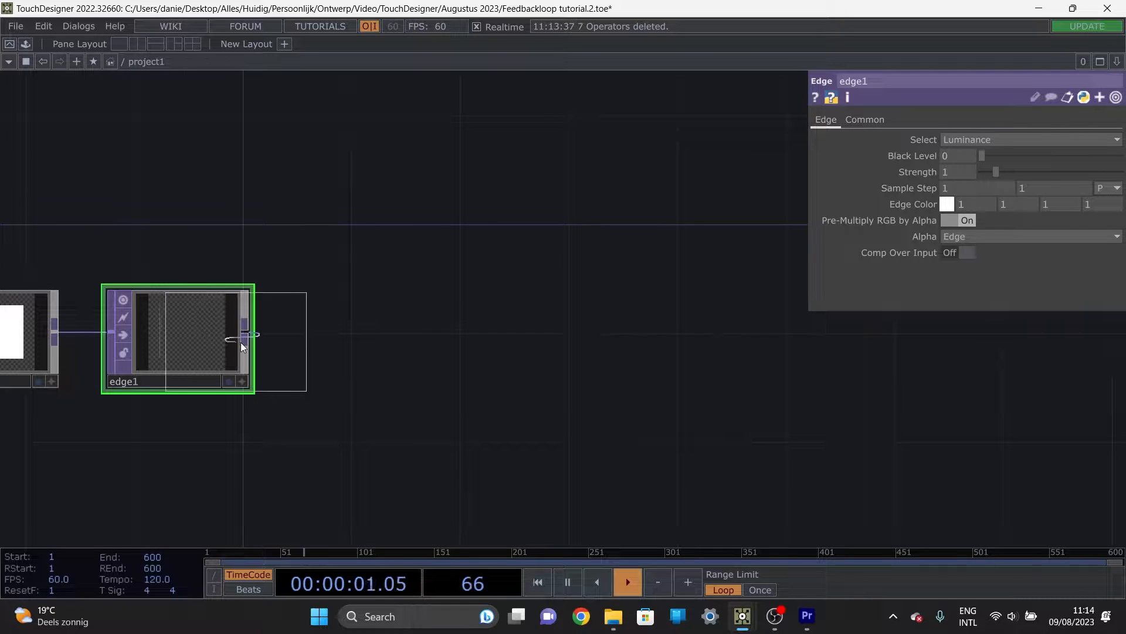
pyautogui.click(395, 338)
# Step: Place an unconnected Feedback TOP above and just beyond null1
pyautogui.moveTo(509, 352); pyautogui.dragTo(413, 373)
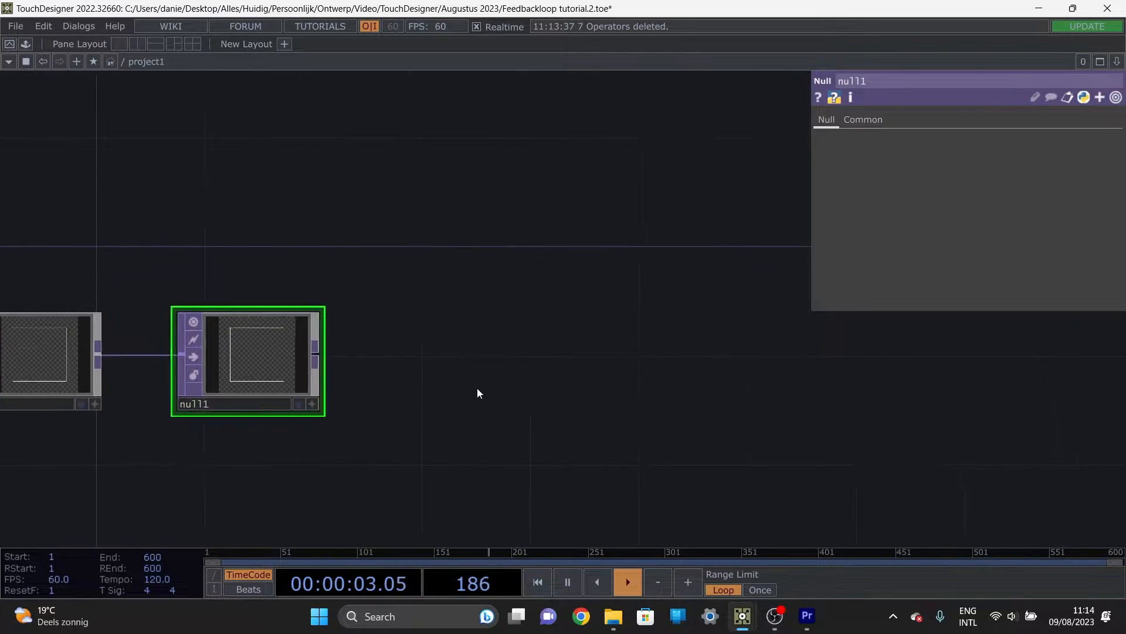
pyautogui.scroll(-2, 517, 345)
pyautogui.moveTo(517, 345); pyautogui.dragTo(440, 366)
pyautogui.press('Tab')
pyautogui.write('f')
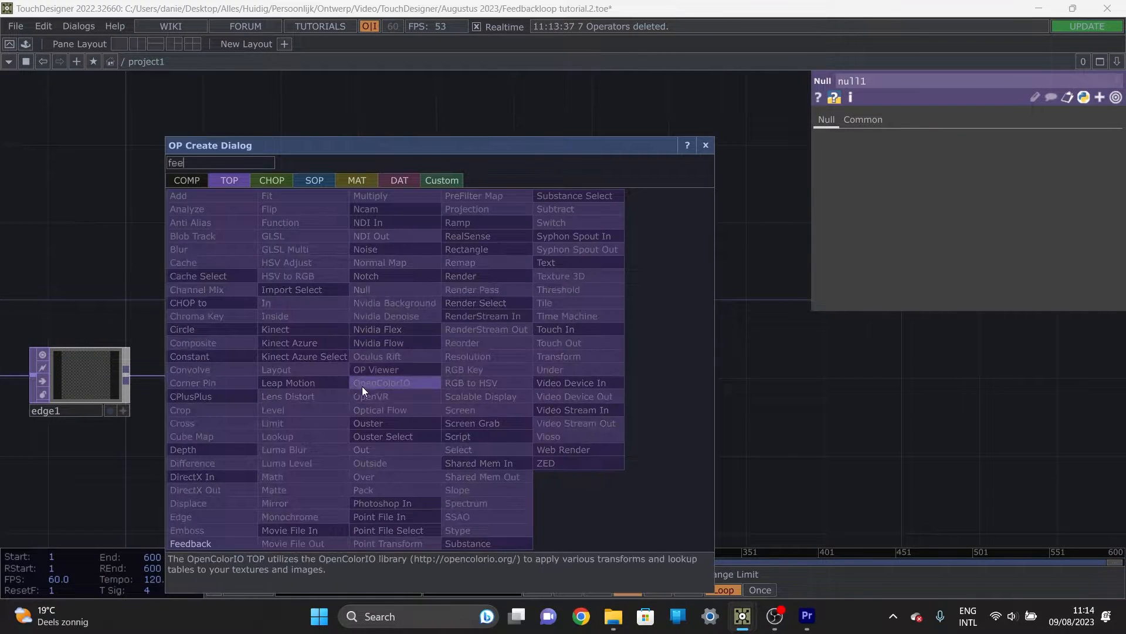
pyautogui.click(192, 544)
pyautogui.click(359, 282)
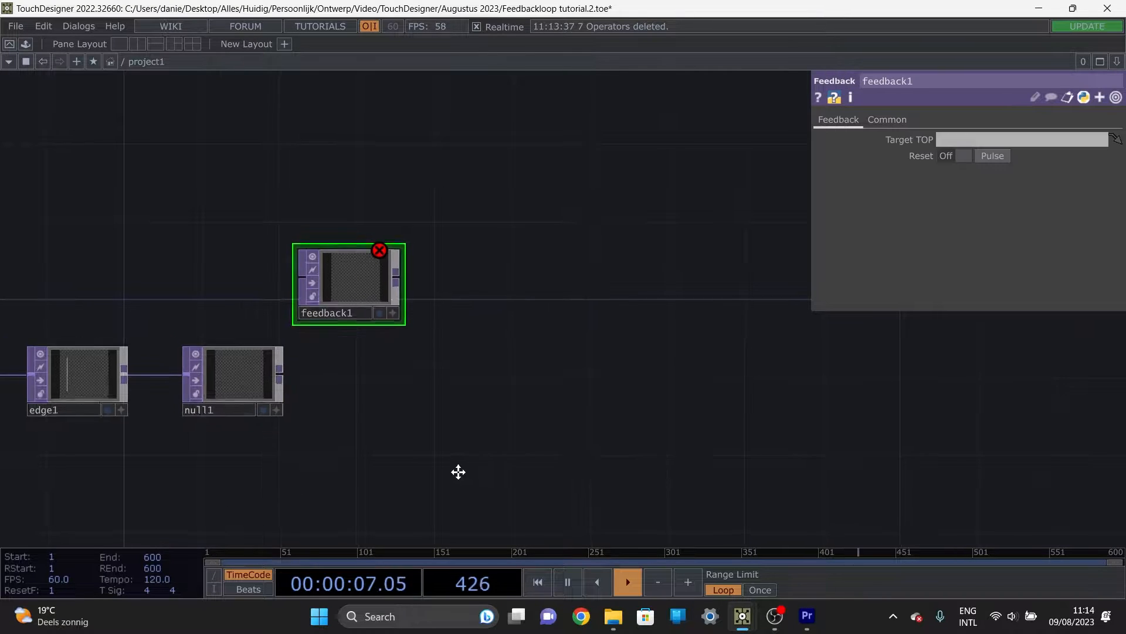
# Step: Place an unconnected Transform TOP beside feedback1 in the same row
pyautogui.moveTo(458, 469); pyautogui.dragTo(421, 415)
pyautogui.press('Tab')
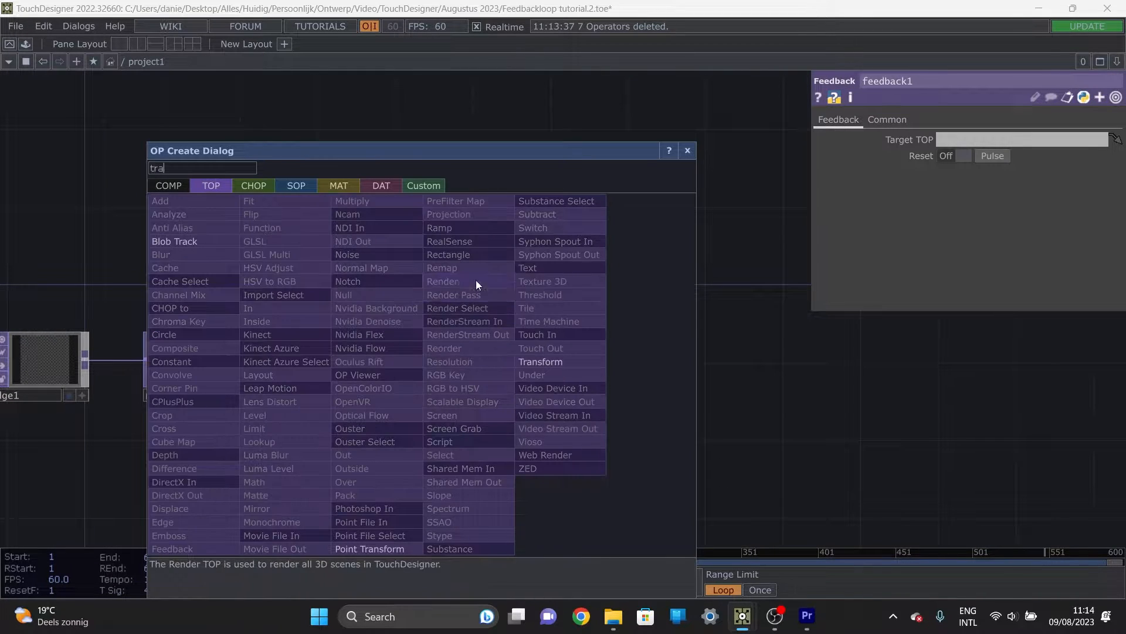
pyautogui.click(540, 361)
pyautogui.click(440, 274)
# Step: Place an unconnected Blur TOP and an unconnected Level TOP after transform1 in the same row
pyautogui.press('Tab')
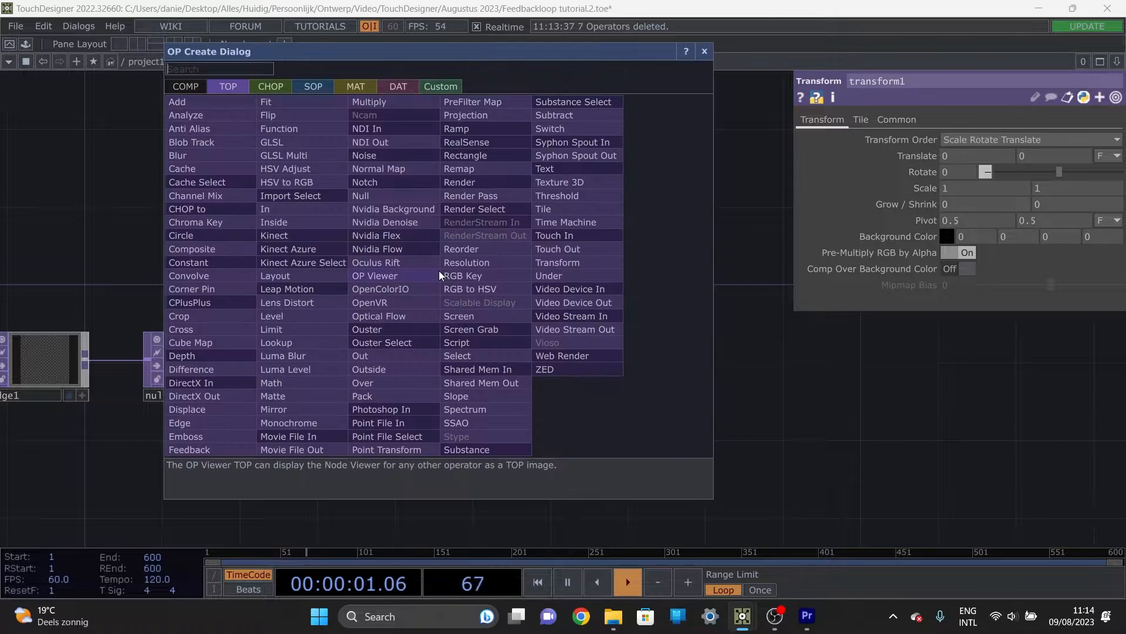
pyautogui.write('blur')
pyautogui.click(186, 155)
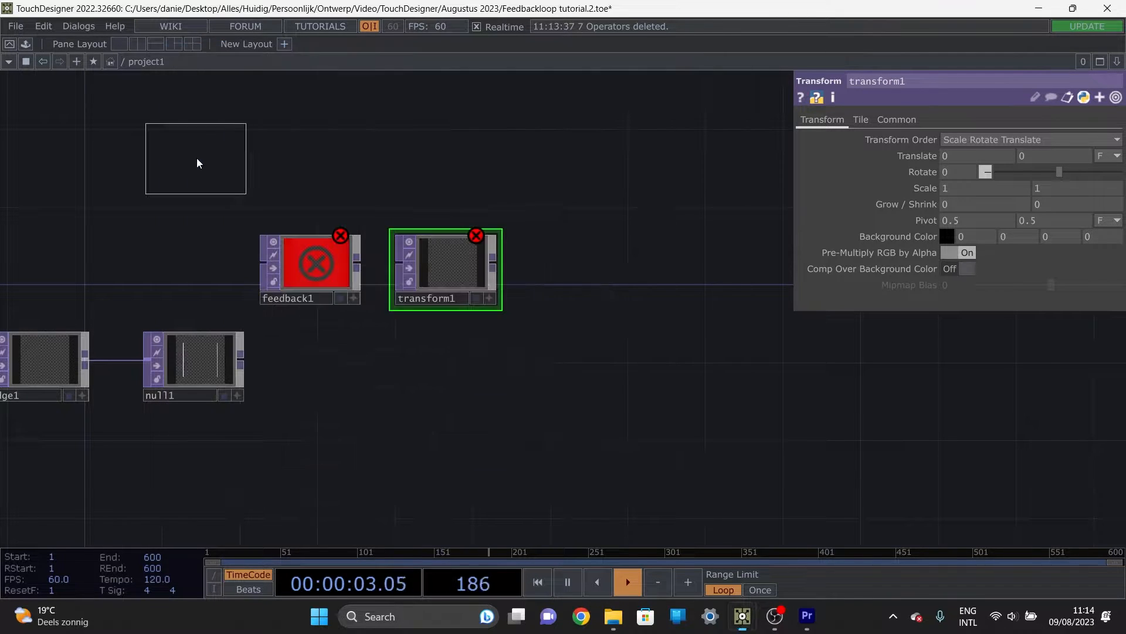
pyautogui.click(583, 267)
pyautogui.press('Tab')
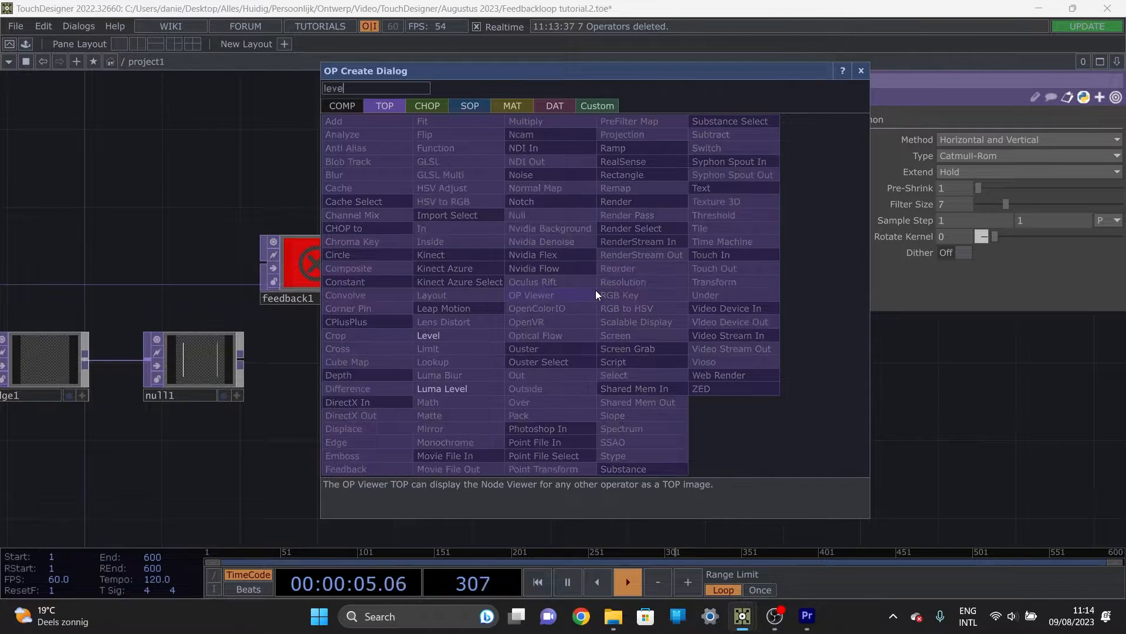
pyautogui.click(452, 323)
pyautogui.click(727, 273)
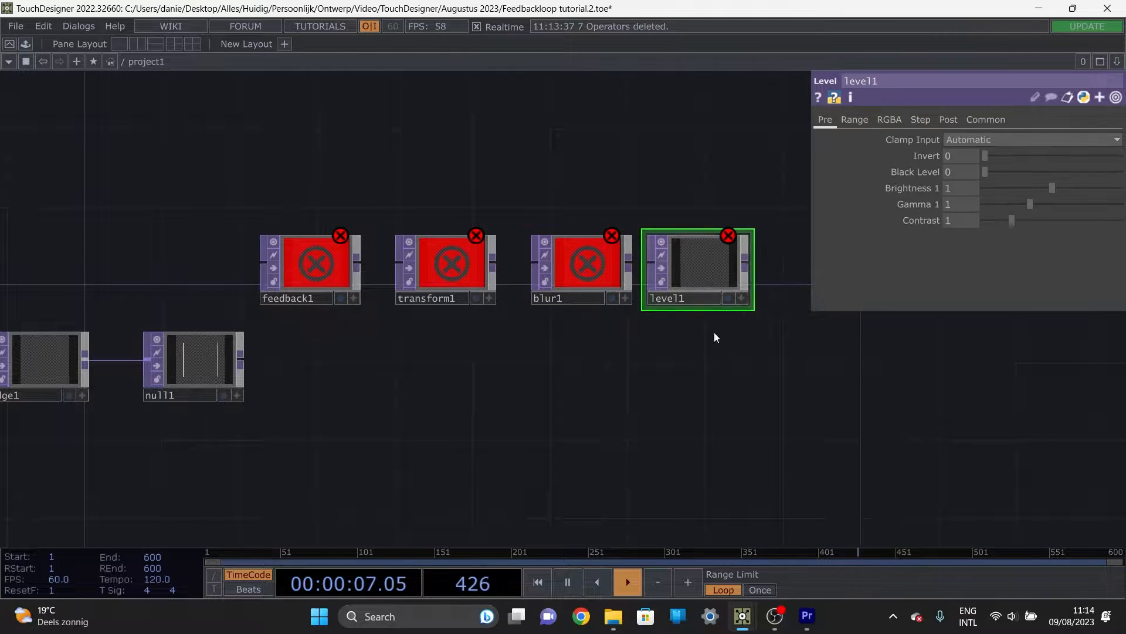
# Step: Place a Composite TOP beyond level1 in null1's row and wire null1's output into it
pyautogui.press('Tab')
pyautogui.write('comp')
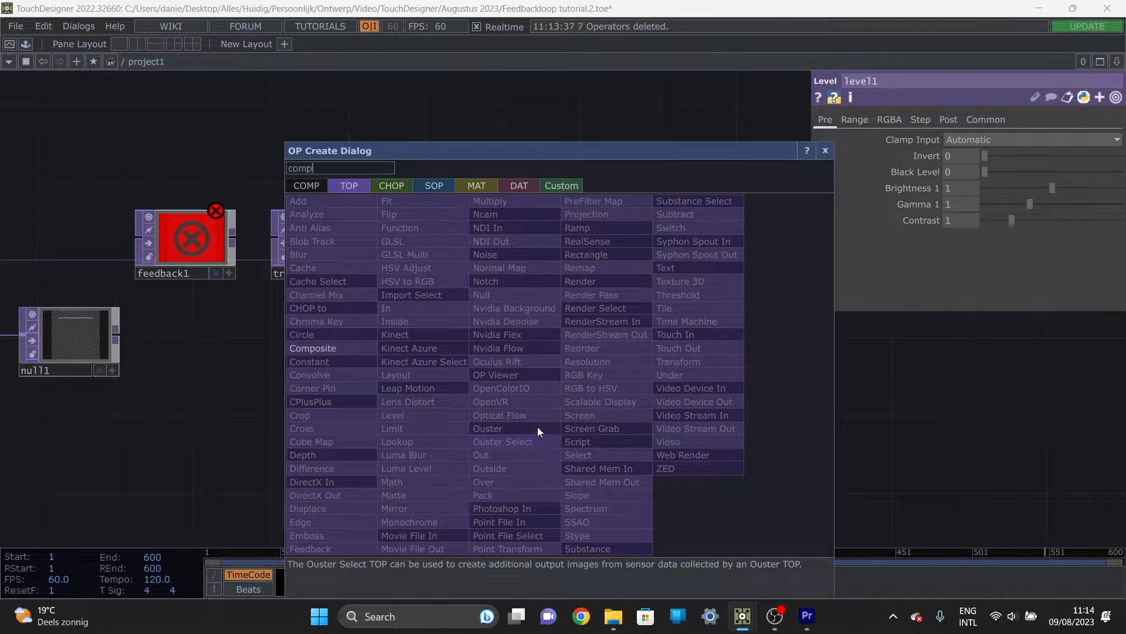
pyautogui.click(335, 348)
pyautogui.click(724, 349)
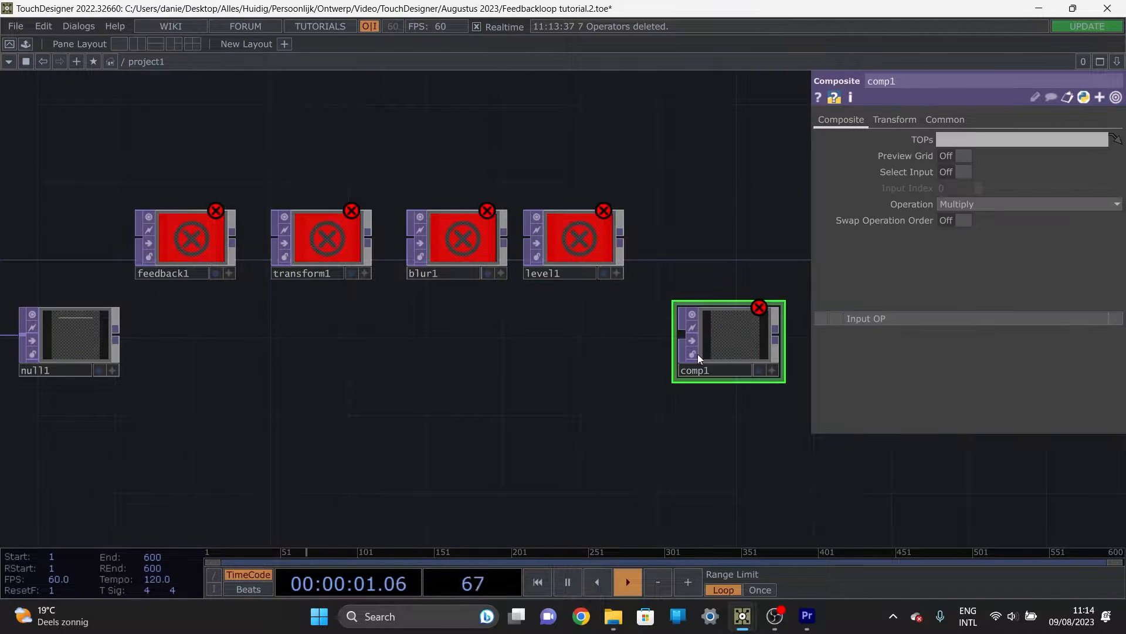
pyautogui.scroll(-3, 675, 355)
pyautogui.click(267, 344)
pyautogui.click(658, 348)
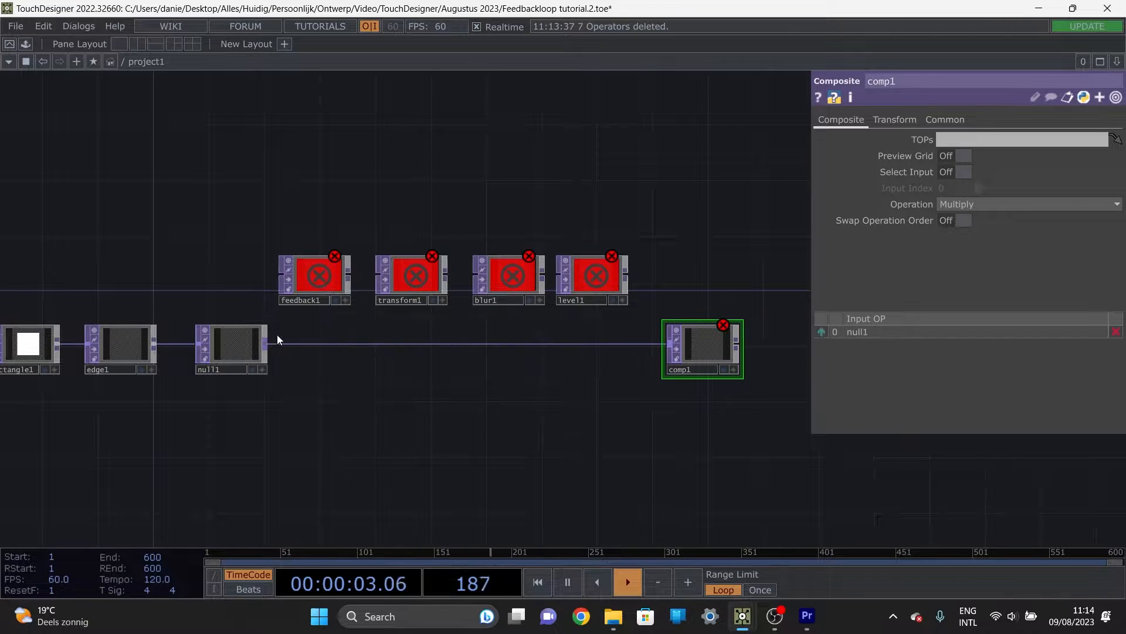
# Step: Wire null1 into feedback1 and connect feedback1, transform1, blur1 and level1 in series
pyautogui.click(267, 343)
pyautogui.click(281, 275)
pyautogui.click(350, 275)
pyautogui.click(379, 275)
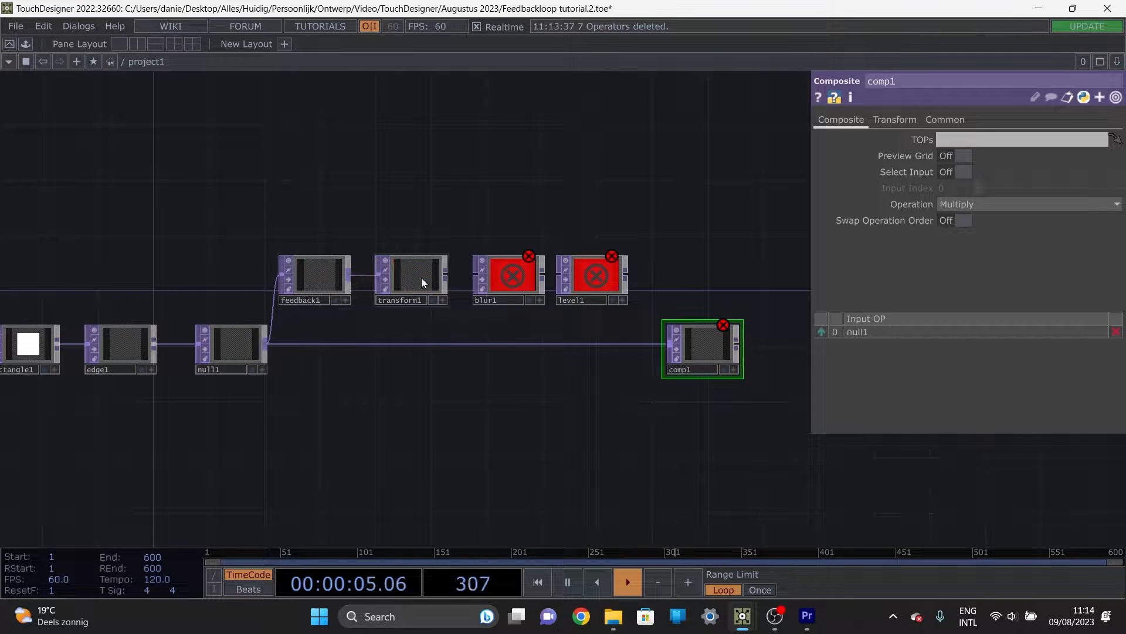
pyautogui.click(445, 275)
pyautogui.click(476, 275)
pyautogui.click(542, 274)
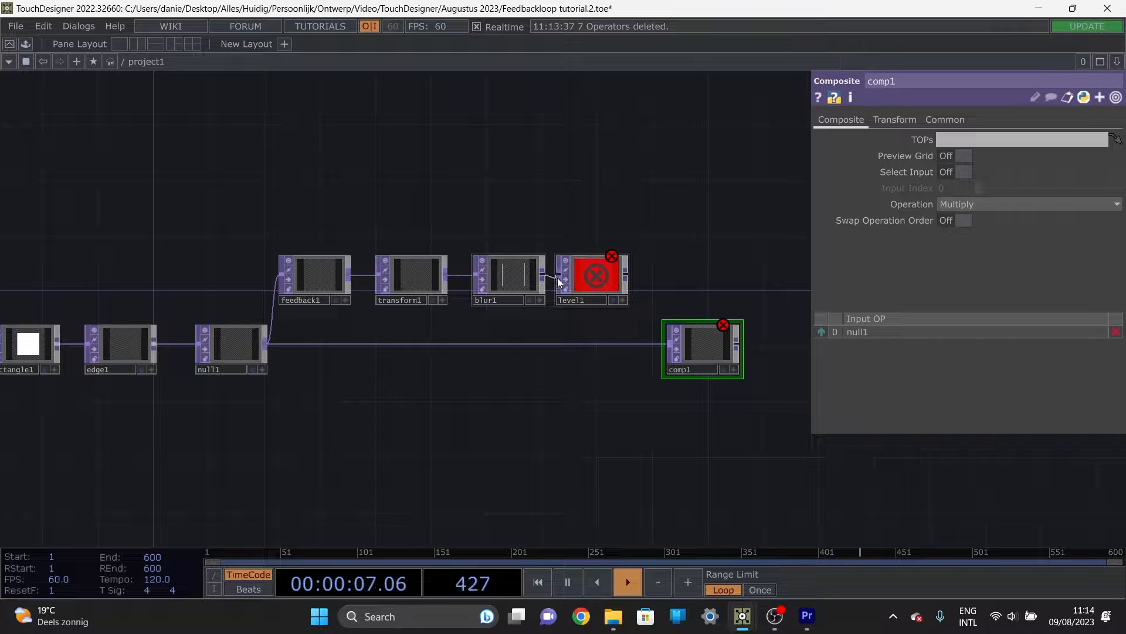
pyautogui.click(559, 275)
# Step: Wire level1 into comp1 as its second input and add a Null TOP fed by comp1's output
pyautogui.click(626, 273)
pyautogui.click(663, 350)
pyautogui.scroll(-3, 566, 420)
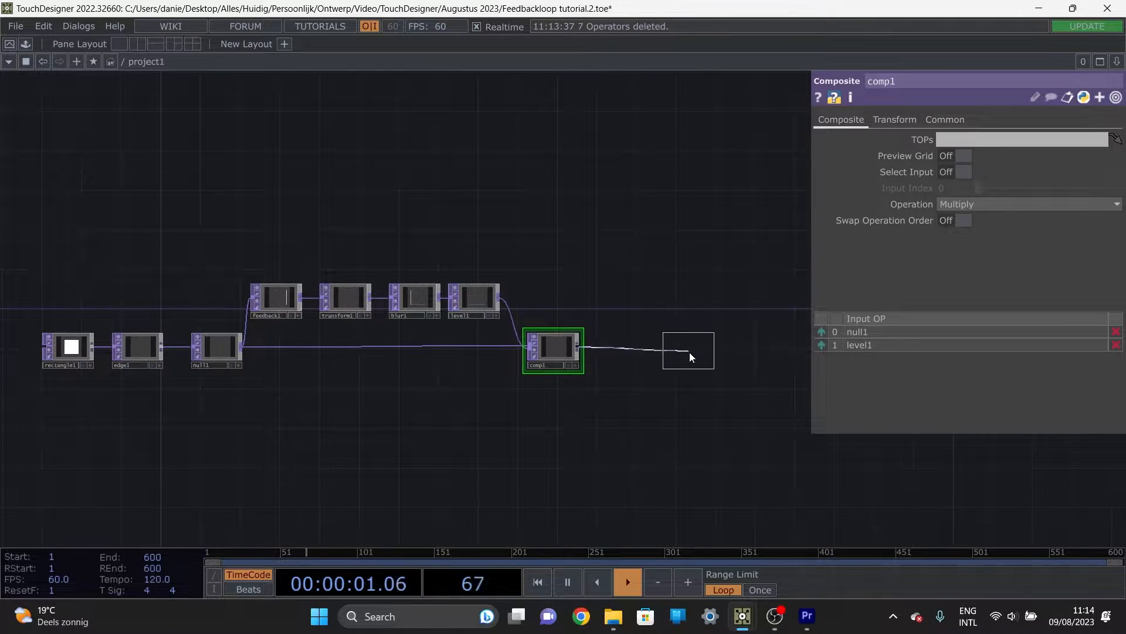
pyautogui.click(699, 351)
# Step: Collapse null1, feedback1, transform1, blur1, level1 and comp1 into a single Base component
pyautogui.moveTo(582, 433); pyautogui.dragTo(233, 229)
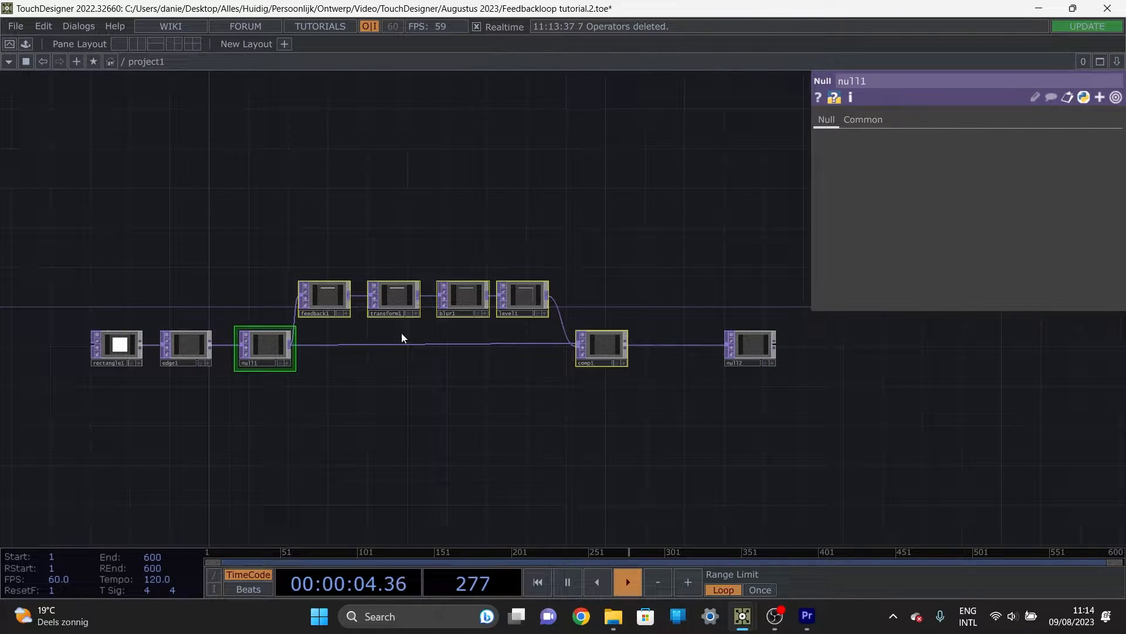
pyautogui.rightClick(431, 368)
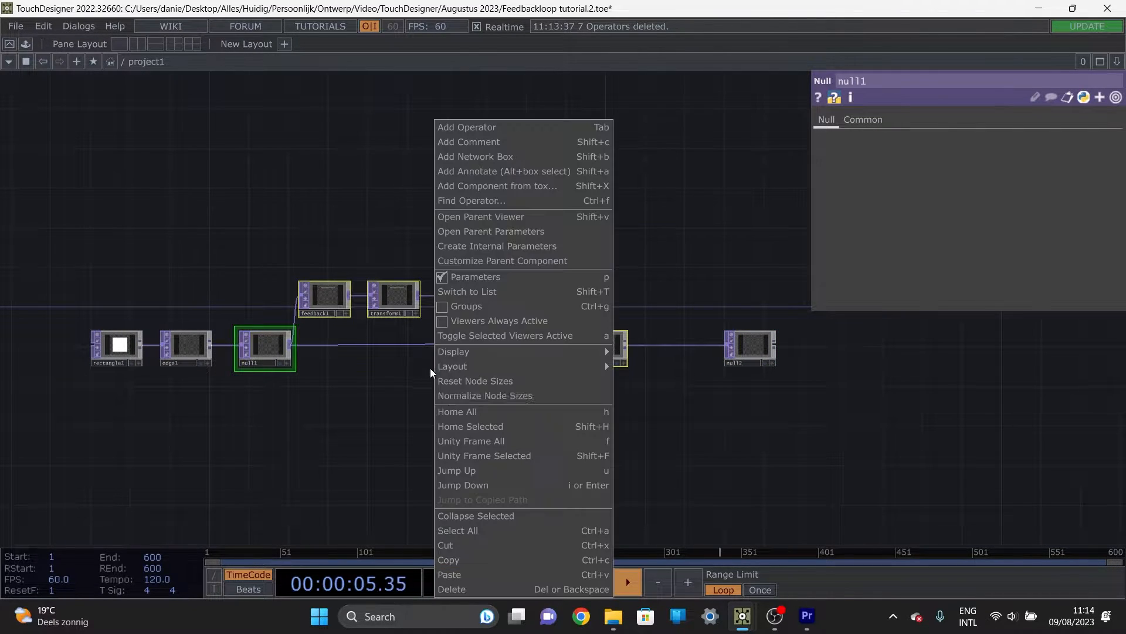
pyautogui.click(516, 519)
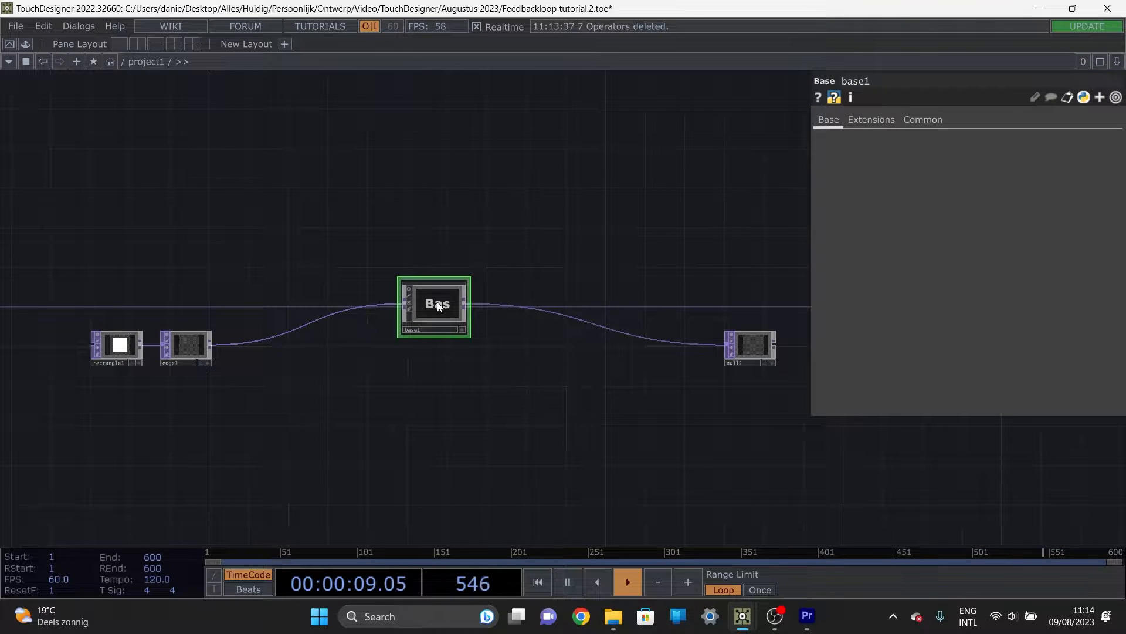
# Step: Rename the new Base component as feedBackLoop
pyautogui.scroll(3, 452, 345)
pyautogui.click(463, 336)
pyautogui.write('f')
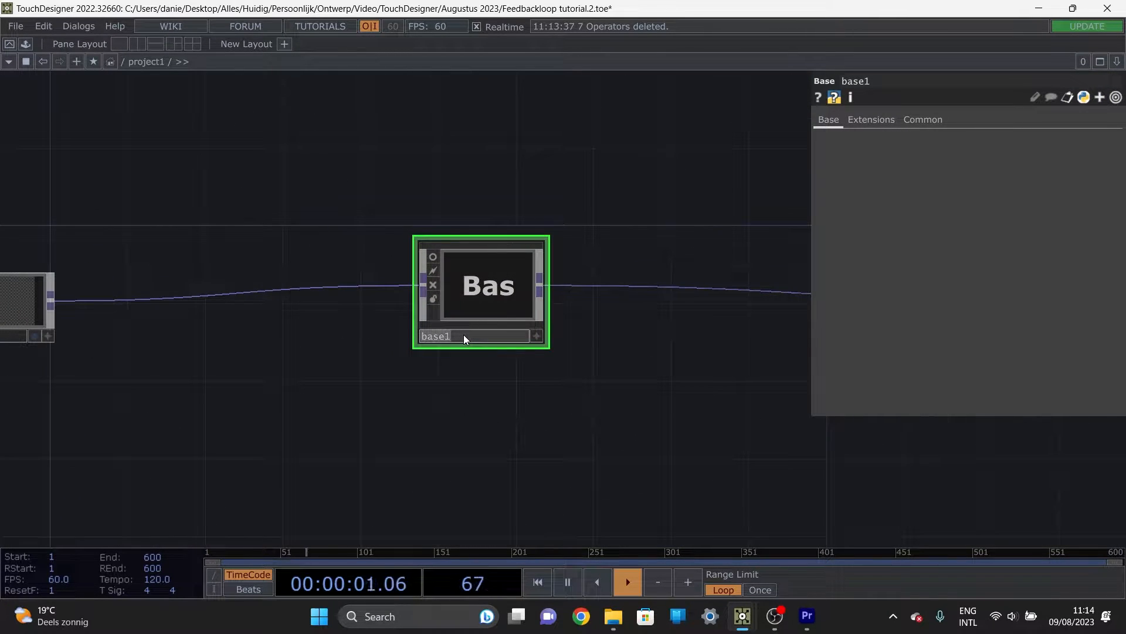
pyautogui.write('eedB')
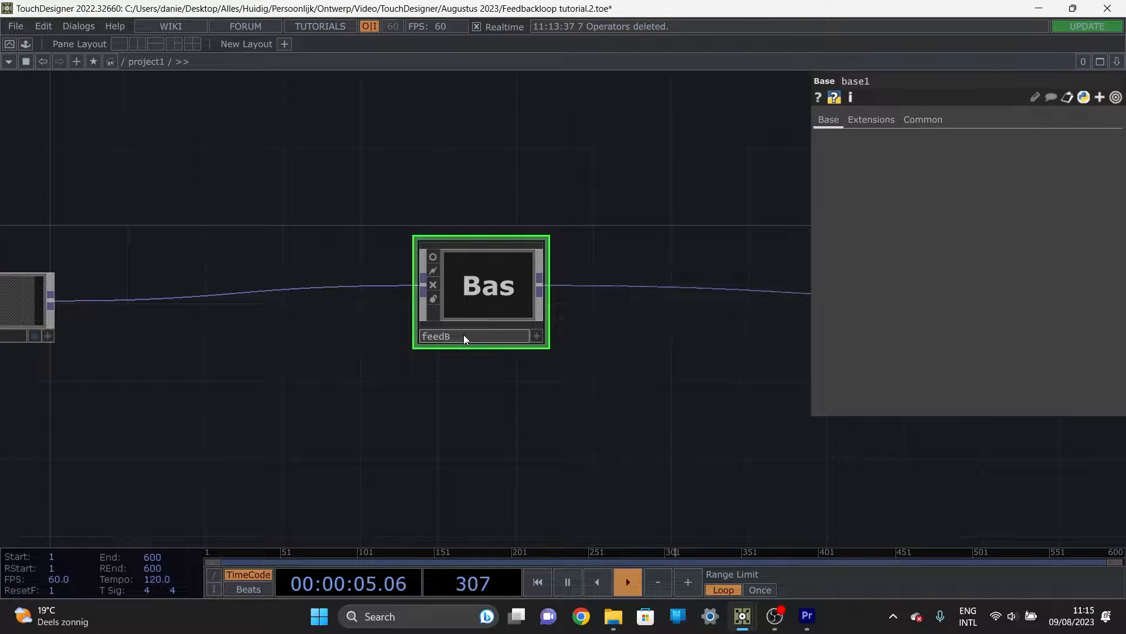
pyautogui.write('ackLoop')
pyautogui.press('Return')
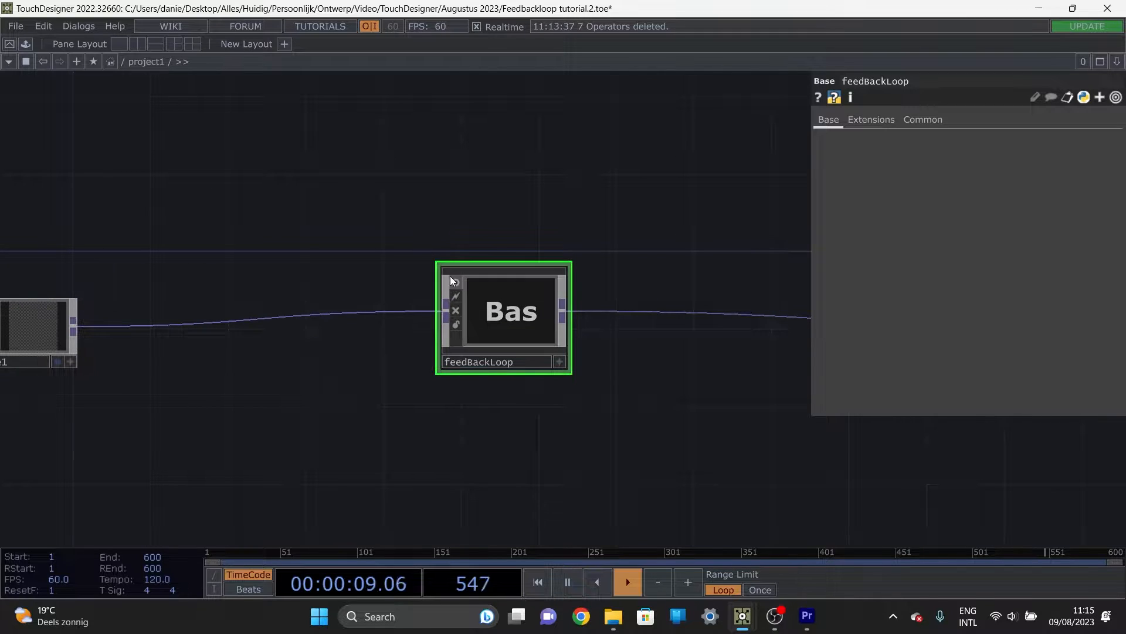
# Step: Enter the feedBackLoop component and examine how its internal network relates to the parent network
pyautogui.scroll(5, 551, 296)
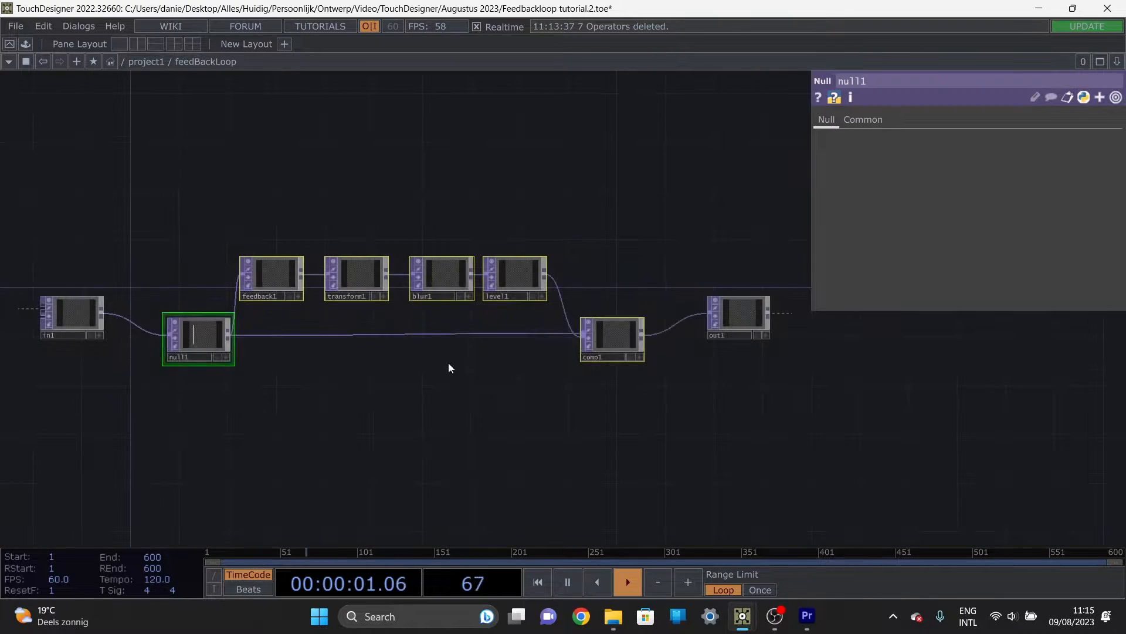
pyautogui.scroll(-5, 448, 362)
pyautogui.scroll(-5, 441, 369)
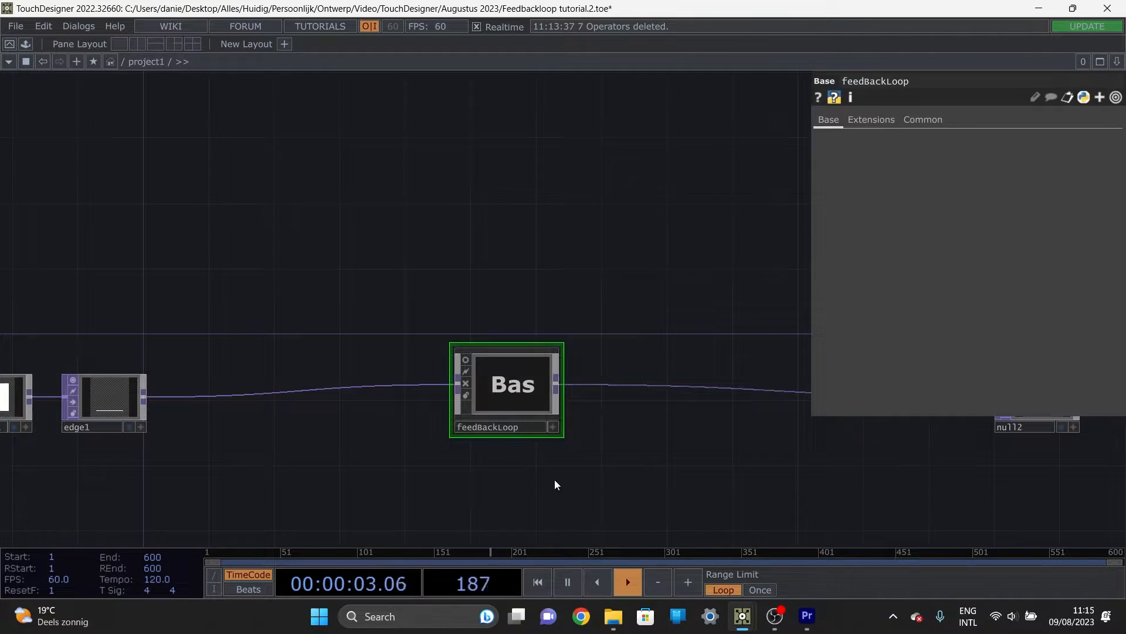
pyautogui.scroll(3, 473, 378)
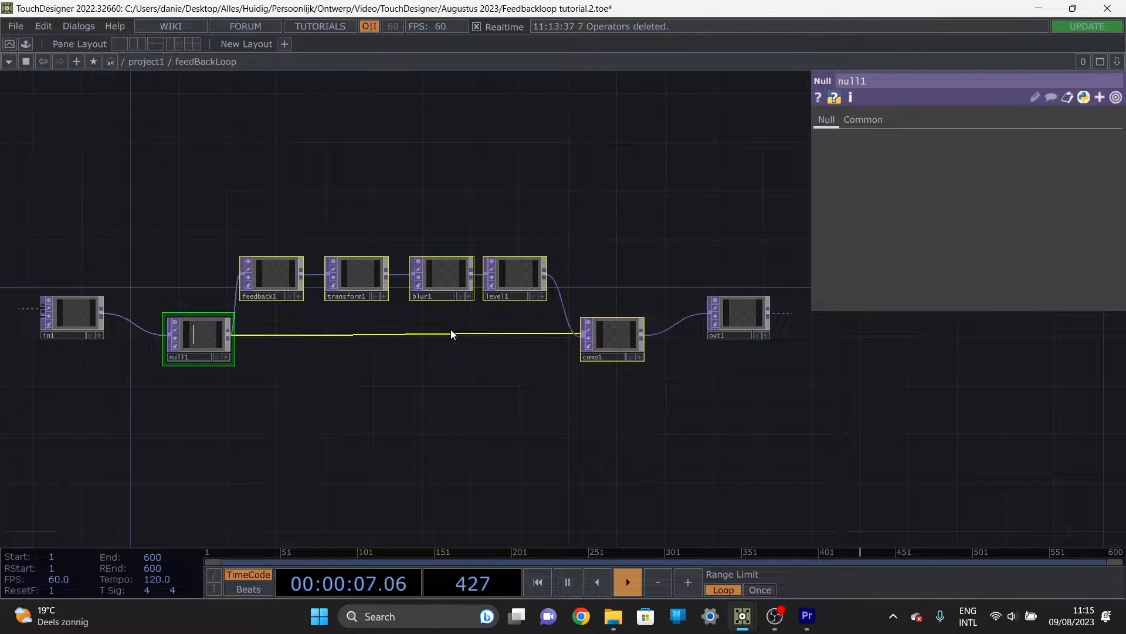
pyautogui.scroll(-3, 450, 329)
pyautogui.scroll(3, 446, 333)
pyautogui.scroll(-3, 466, 336)
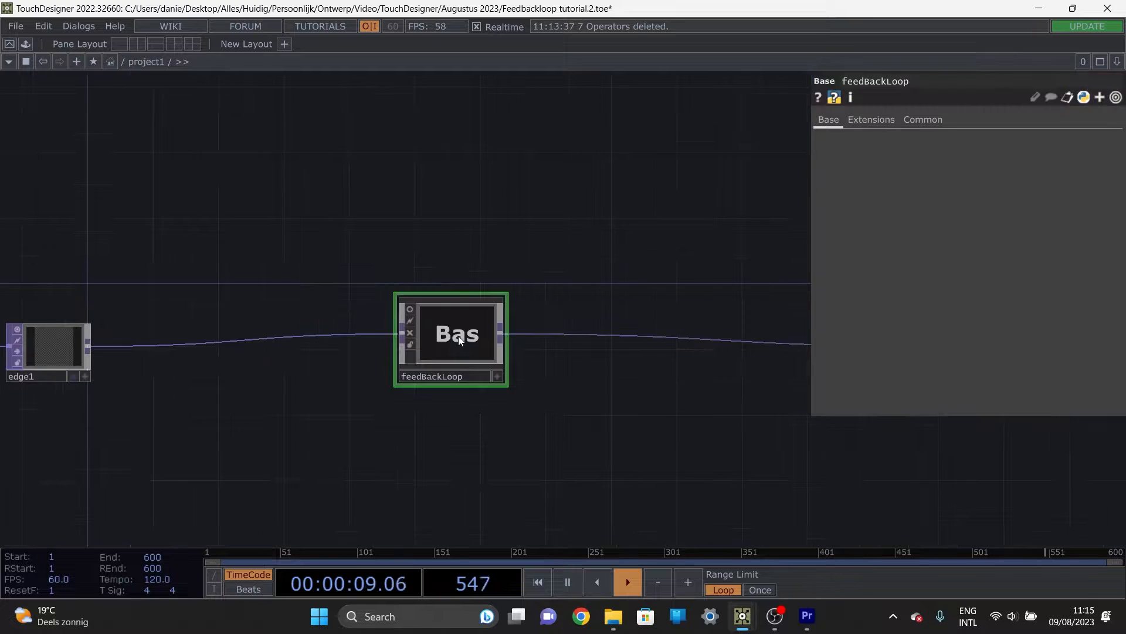
pyautogui.scroll(3, 459, 336)
pyautogui.scroll(-3, 457, 335)
pyautogui.scroll(3, 456, 335)
# Step: Inside feedBackLoop, align in1 with null1 and move the feedback1, transform1, blur1 and level1 row well above null1 and comp1
pyautogui.moveTo(374, 410); pyautogui.dragTo(568, 437)
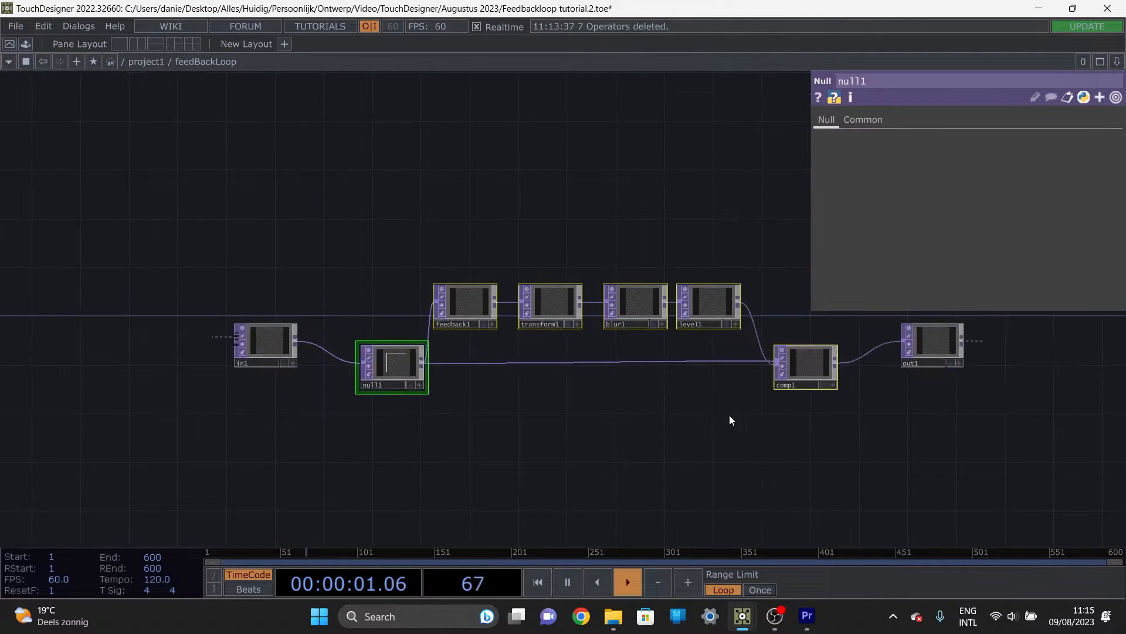
pyautogui.scroll(-3, 478, 430)
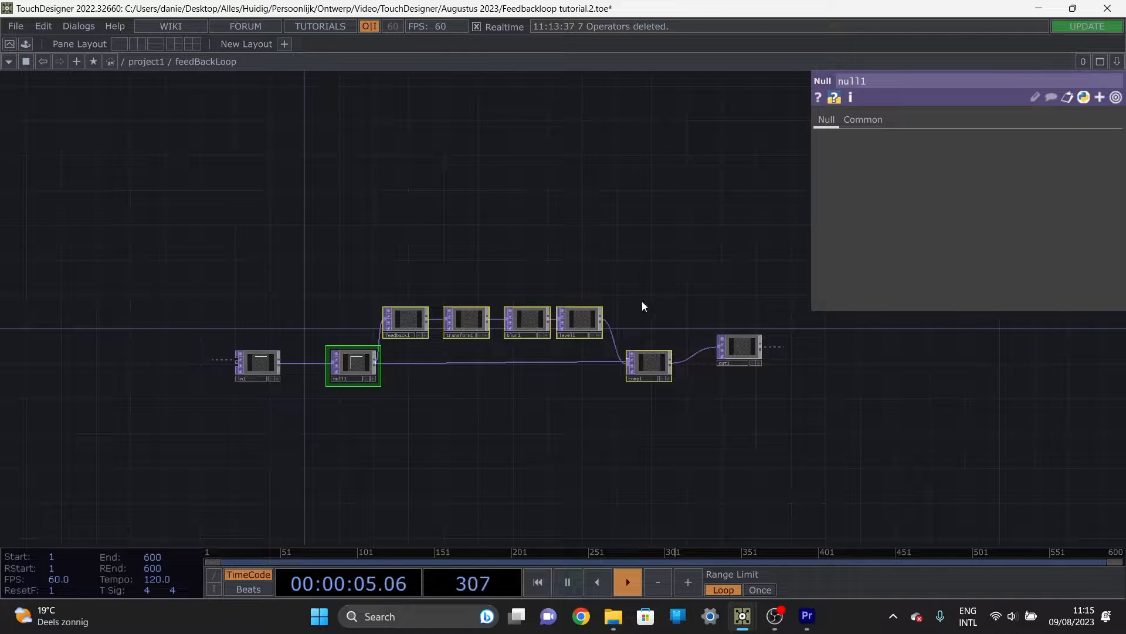
pyautogui.moveTo(642, 300); pyautogui.dragTo(366, 326, button='right')
pyautogui.moveTo(403, 326); pyautogui.dragTo(386, 131)
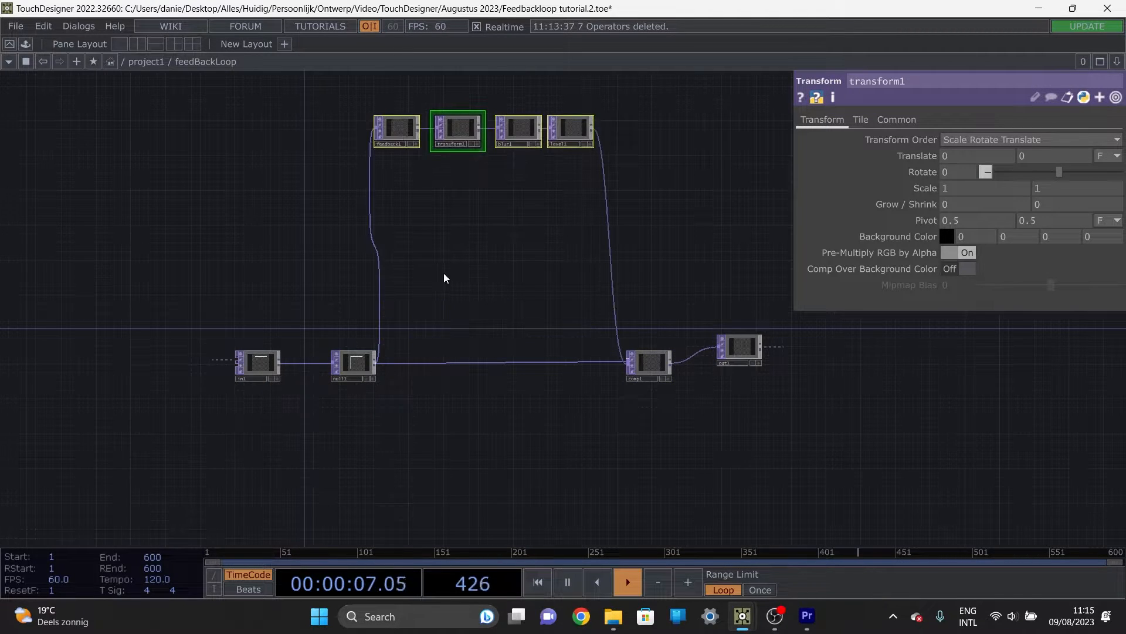
pyautogui.press('h')
pyautogui.click(484, 275)
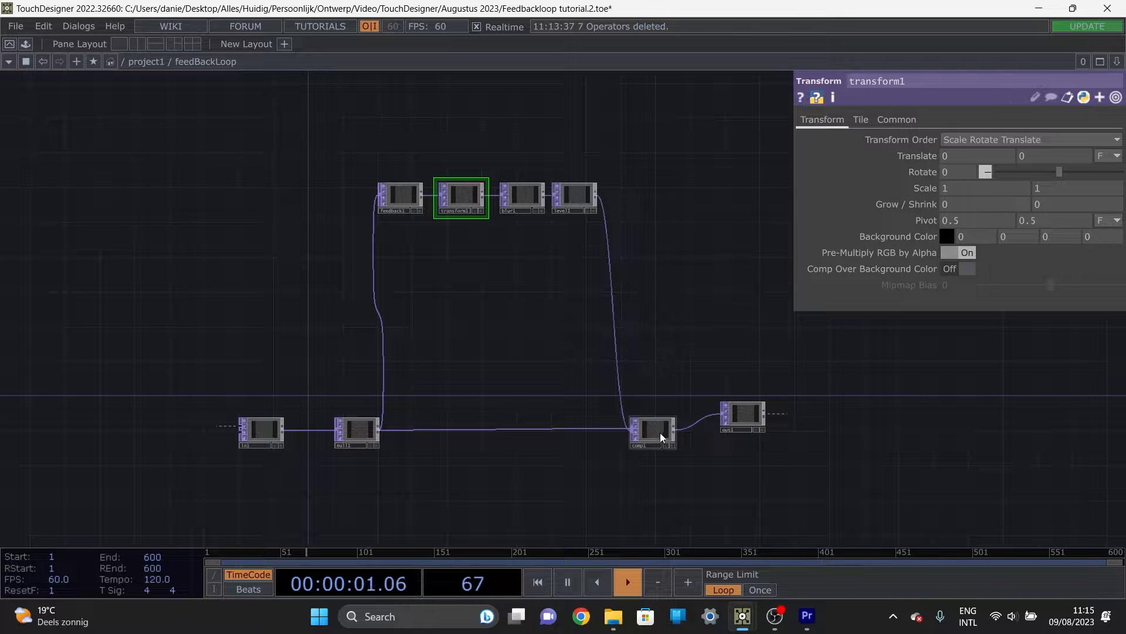
# Step: Set feedback1's Target TOP to comp1
pyautogui.click(408, 198)
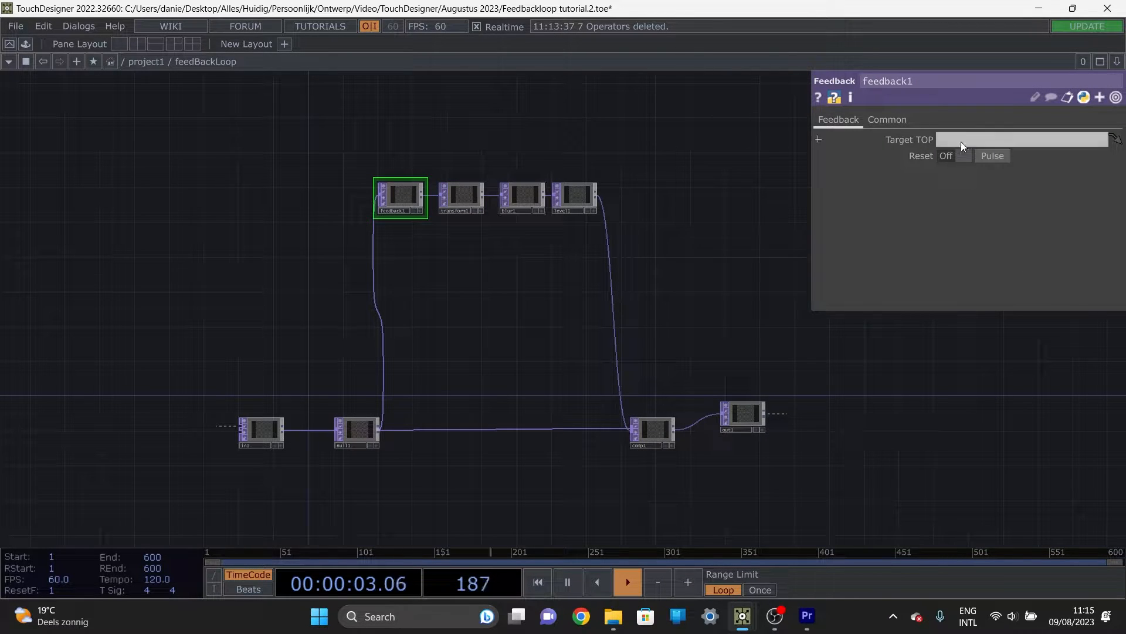
pyautogui.click(939, 141)
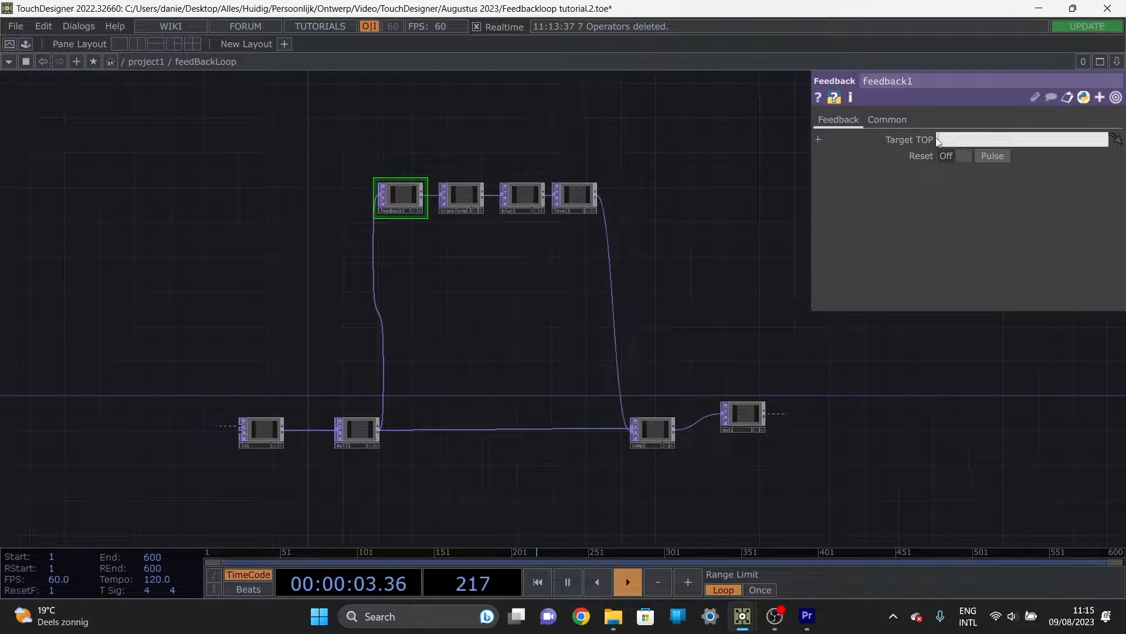
pyautogui.click(400, 206)
pyautogui.moveTo(657, 434); pyautogui.dragTo(405, 202)
# Step: Set the Operation of comp1 to Add
pyautogui.scroll(2, 643, 455)
pyautogui.scroll(2, 644, 454)
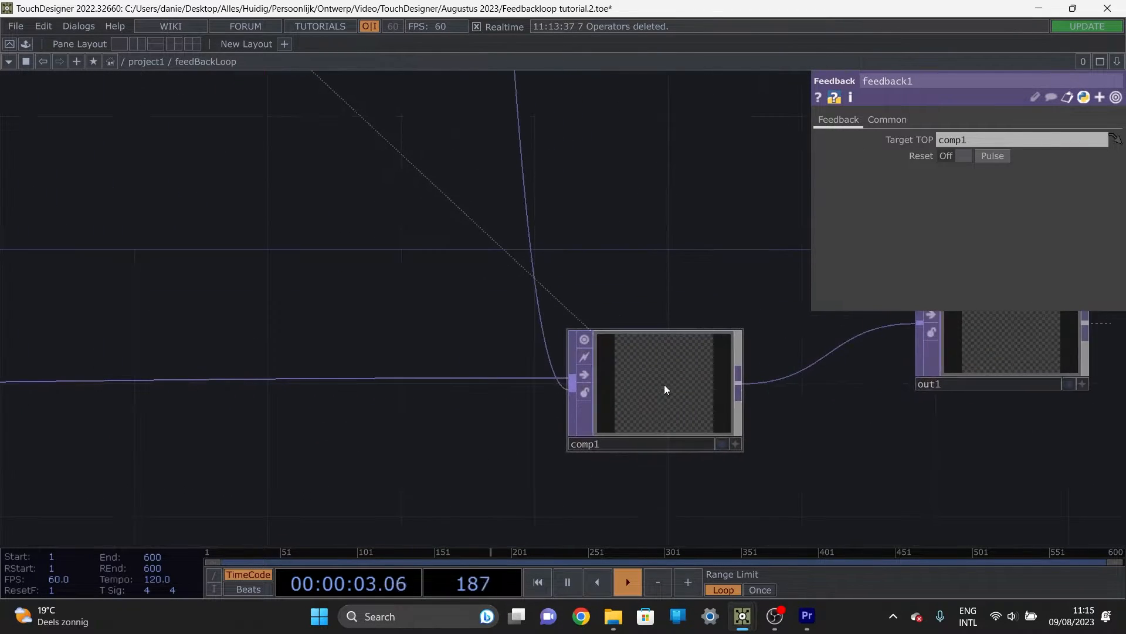
pyautogui.click(664, 385)
pyautogui.click(1001, 206)
pyautogui.click(997, 220)
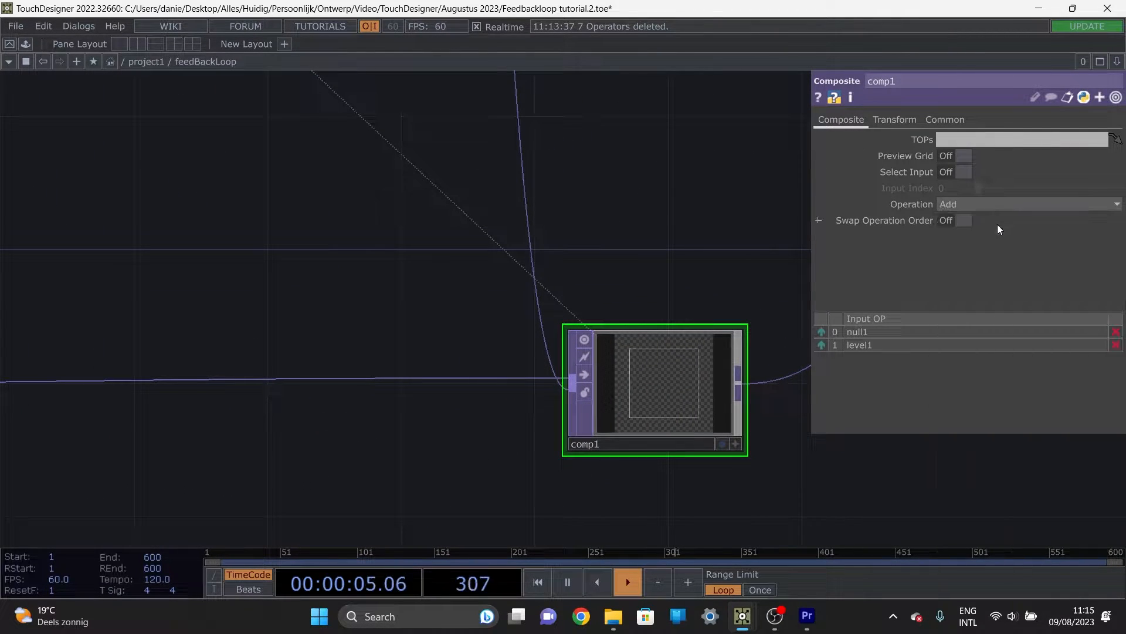
# Step: Reduce blur1's Filter Size to 1
pyautogui.scroll(-5, 407, 385)
pyautogui.scroll(5, 422, 306)
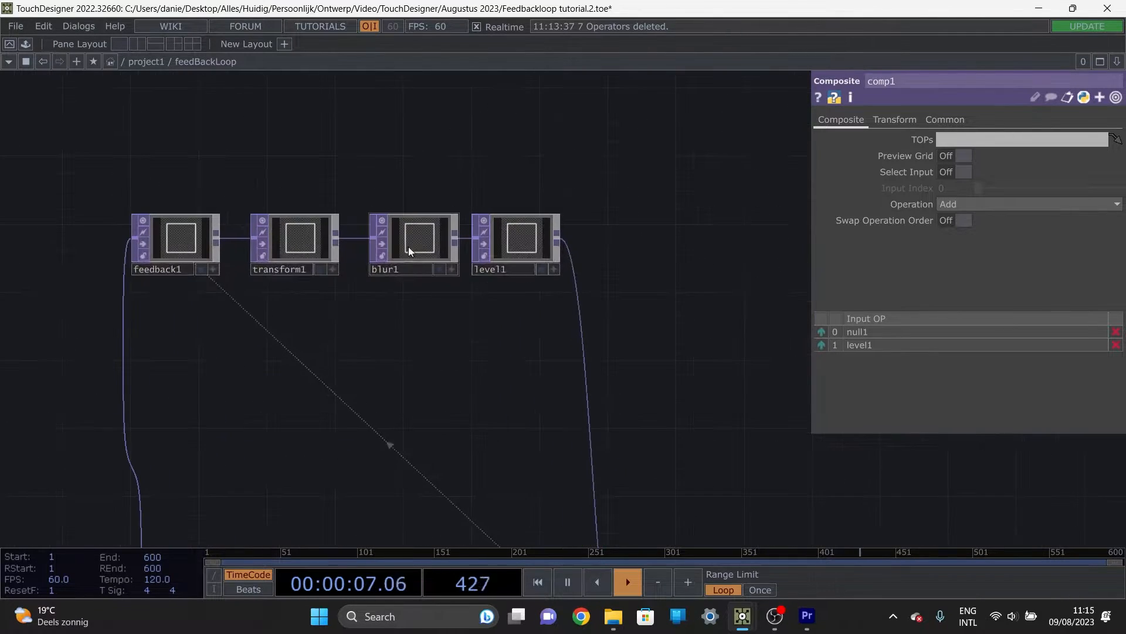
pyautogui.click(417, 240)
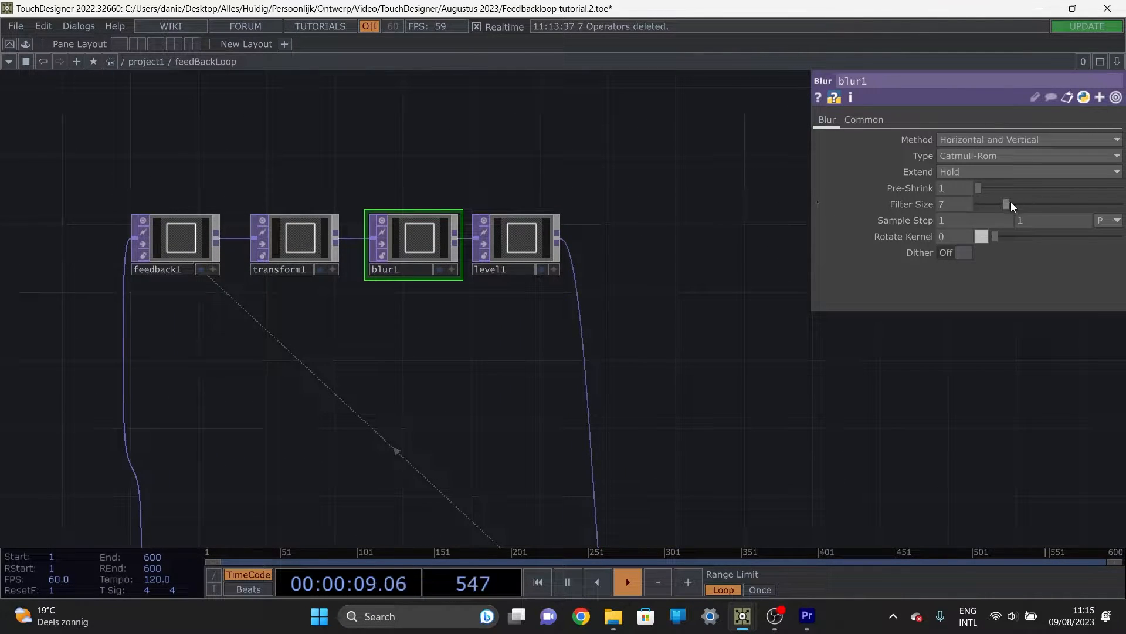
pyautogui.moveTo(1012, 202); pyautogui.dragTo(603, 304)
# Step: Add a Keyboard In CHOP inside feedBackLoop and move it to the open space well before feedback1
pyautogui.moveTo(367, 407); pyautogui.dragTo(511, 475)
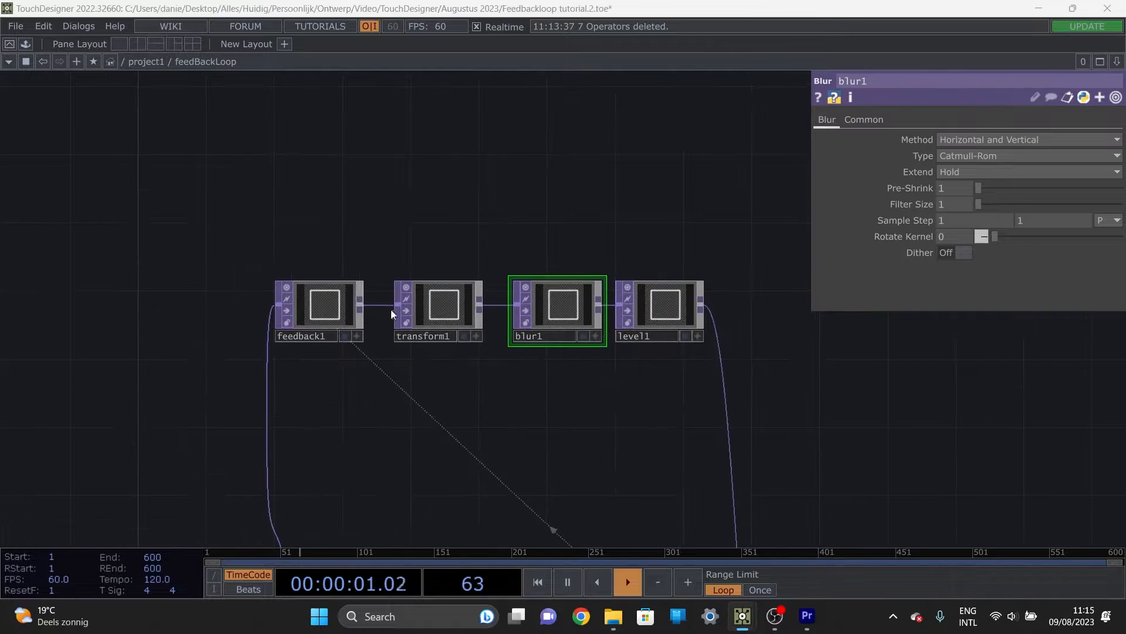
pyautogui.press('Tab')
pyautogui.press('Tab')
pyautogui.write('key')
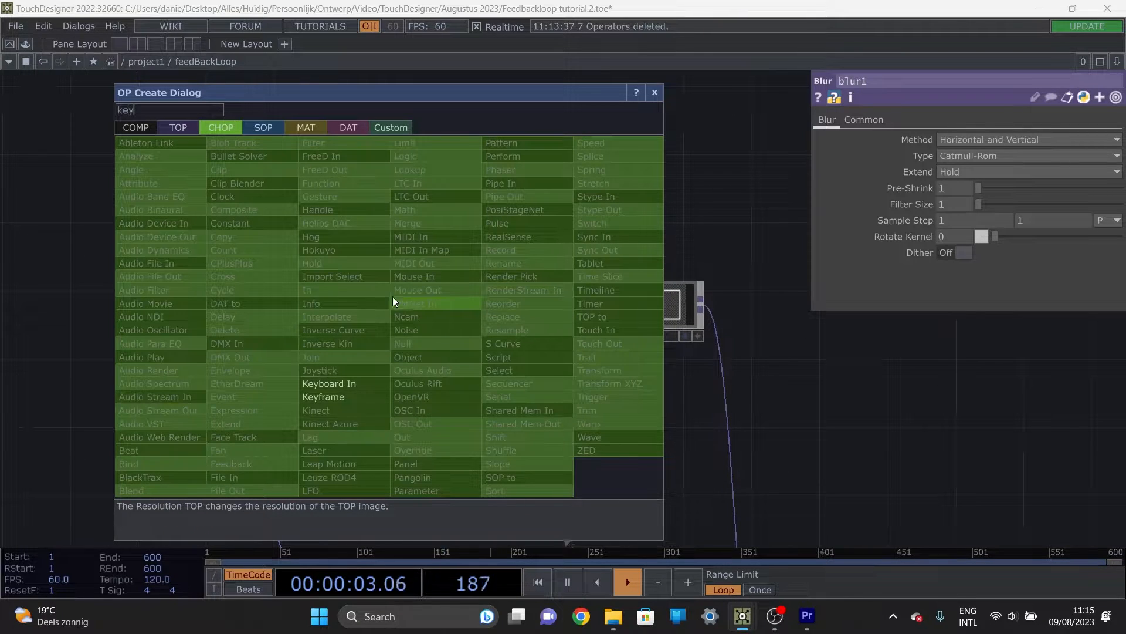
pyautogui.click(329, 383)
pyautogui.click(320, 227)
pyautogui.click(365, 280)
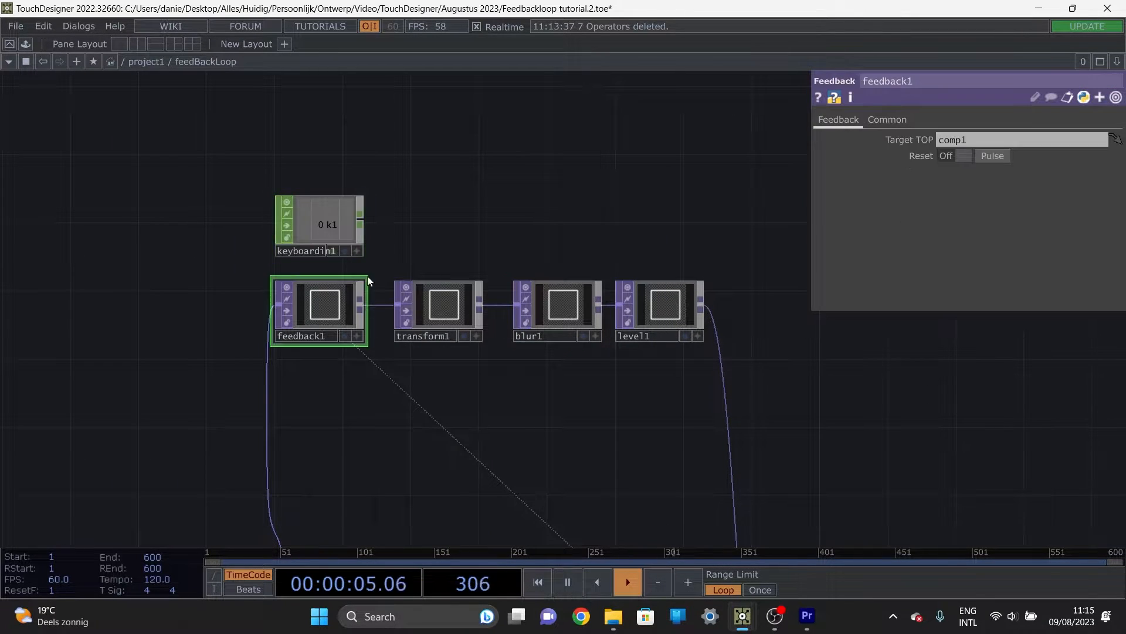
pyautogui.moveTo(332, 235); pyautogui.dragTo(110, 302)
pyautogui.moveTo(48, 269); pyautogui.dragTo(211, 297)
pyautogui.click(271, 297)
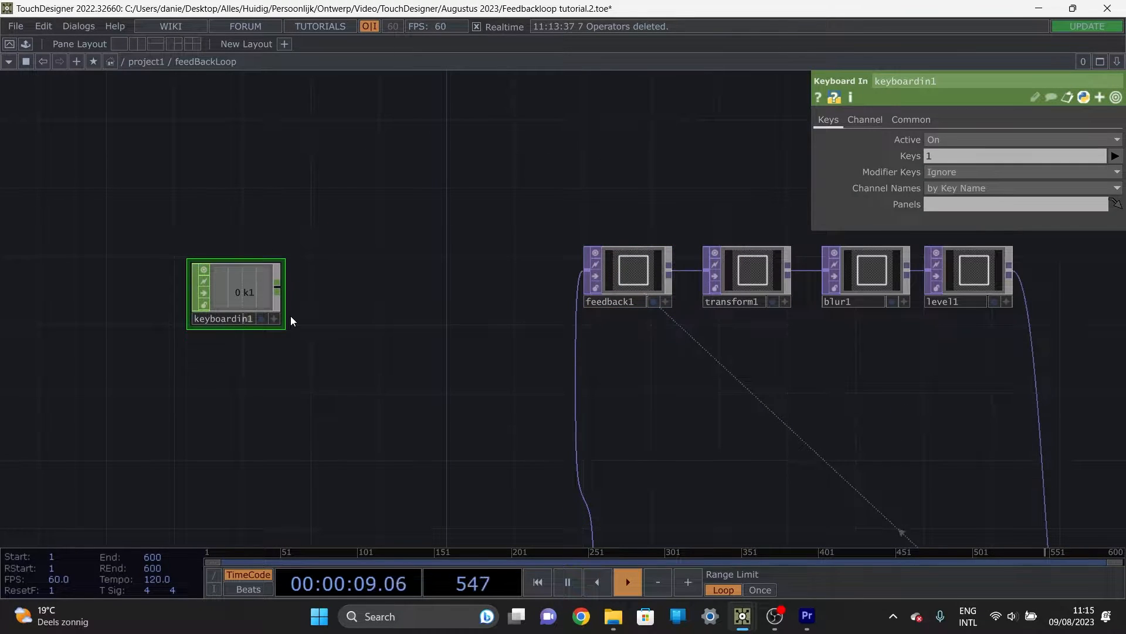
# Step: Add a Null CHOP after keyboardin1, wired to its output
pyautogui.hotkey('alt', 'n')
pyautogui.click(390, 296)
pyautogui.moveTo(337, 413); pyautogui.dragTo(425, 395)
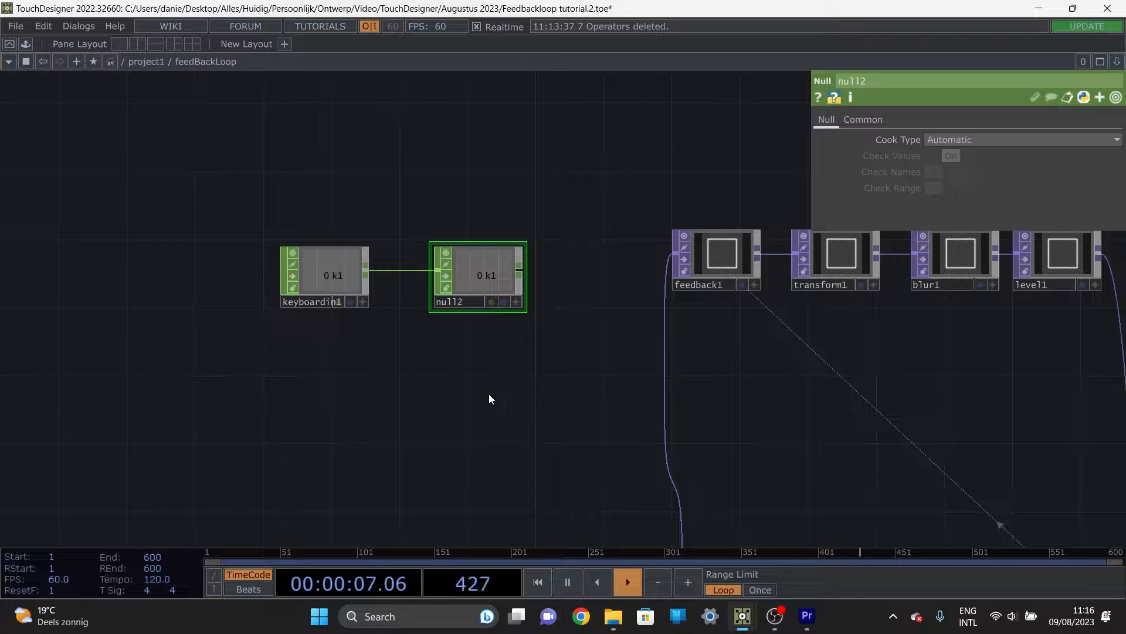
# Step: Link null2's k1 channel to feedback1's Reset Pulse parameter as a CHOP Reference
pyautogui.scroll(-2, 488, 393)
pyautogui.moveTo(516, 444); pyautogui.dragTo(493, 319)
pyautogui.scroll(-2, 494, 319)
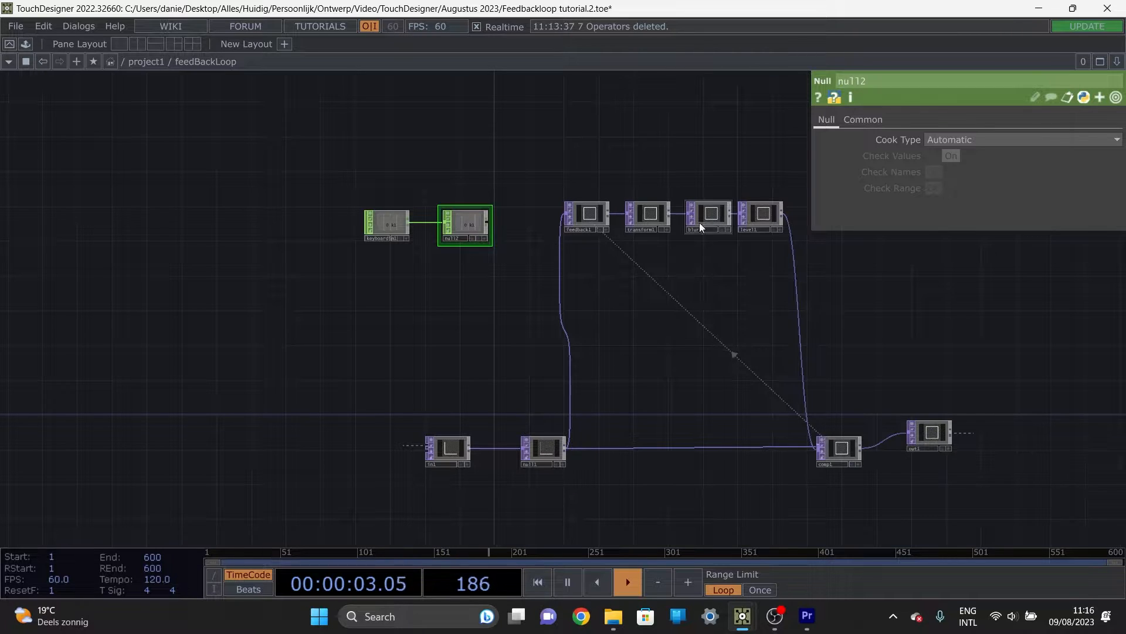
pyautogui.scroll(3, 503, 212)
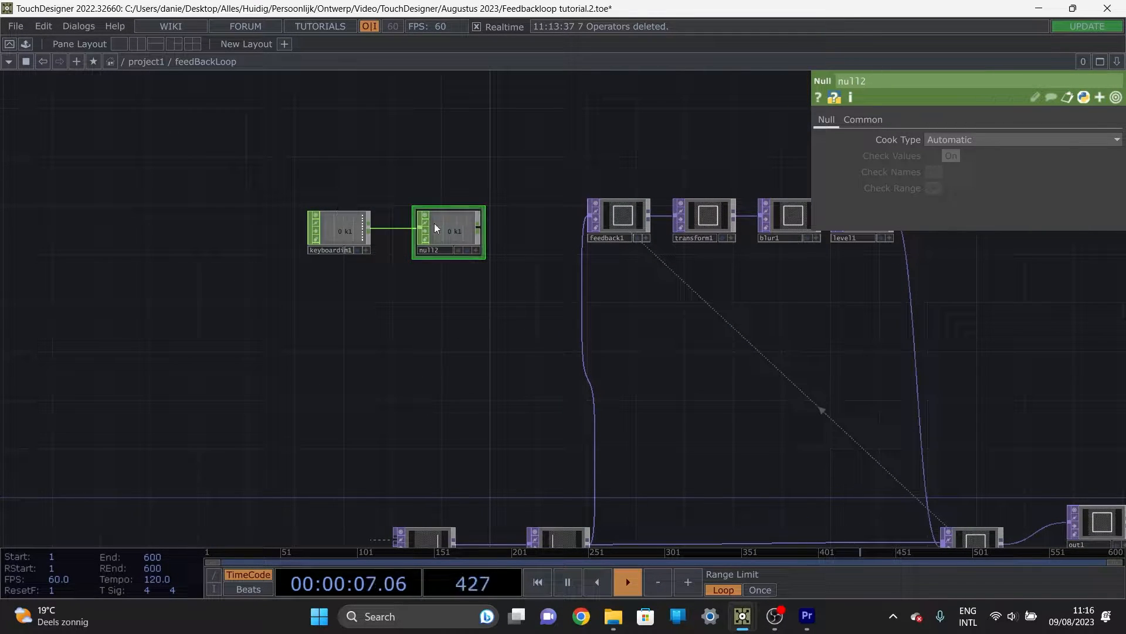
pyautogui.hscroll(3, 343, 326)
pyautogui.click(544, 222)
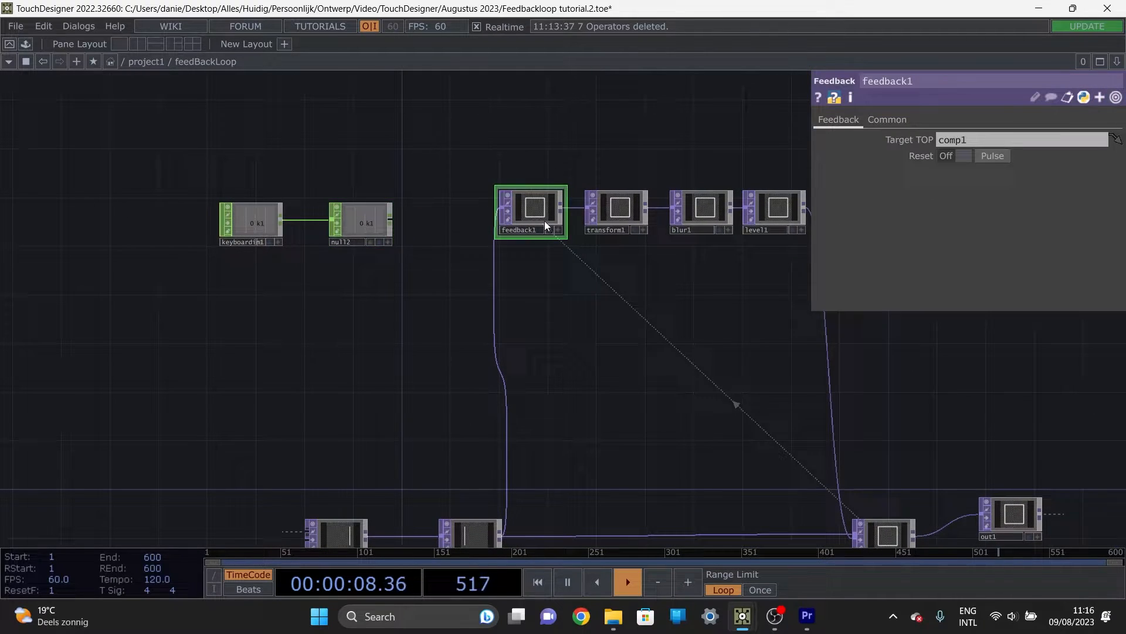
pyautogui.click(388, 242)
pyautogui.click(998, 155)
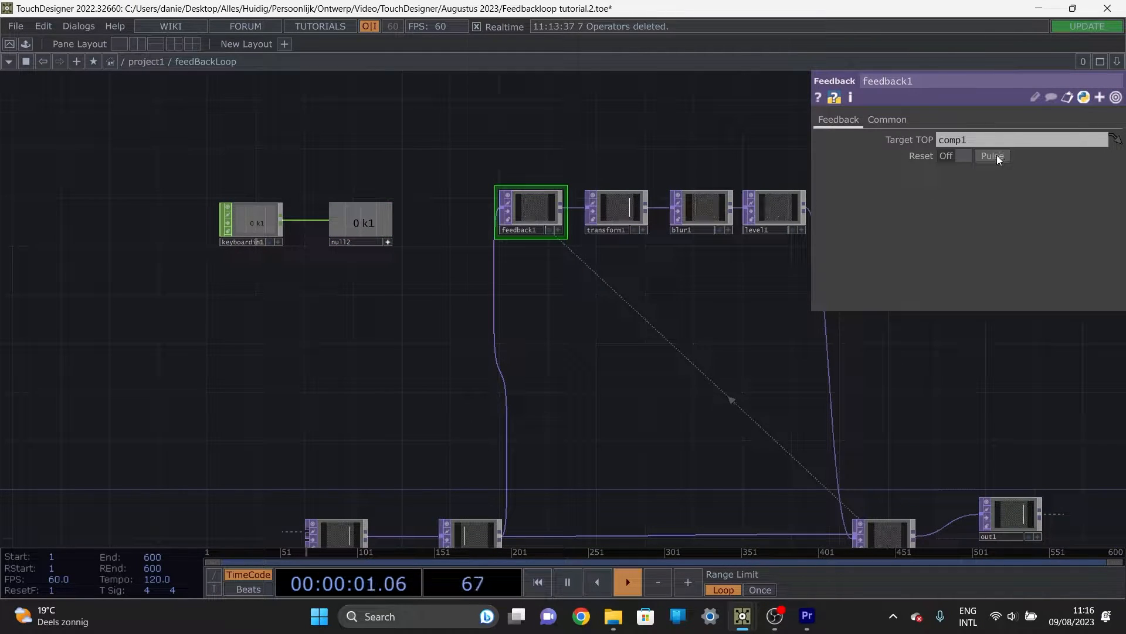
pyautogui.moveTo(354, 228); pyautogui.dragTo(1001, 156)
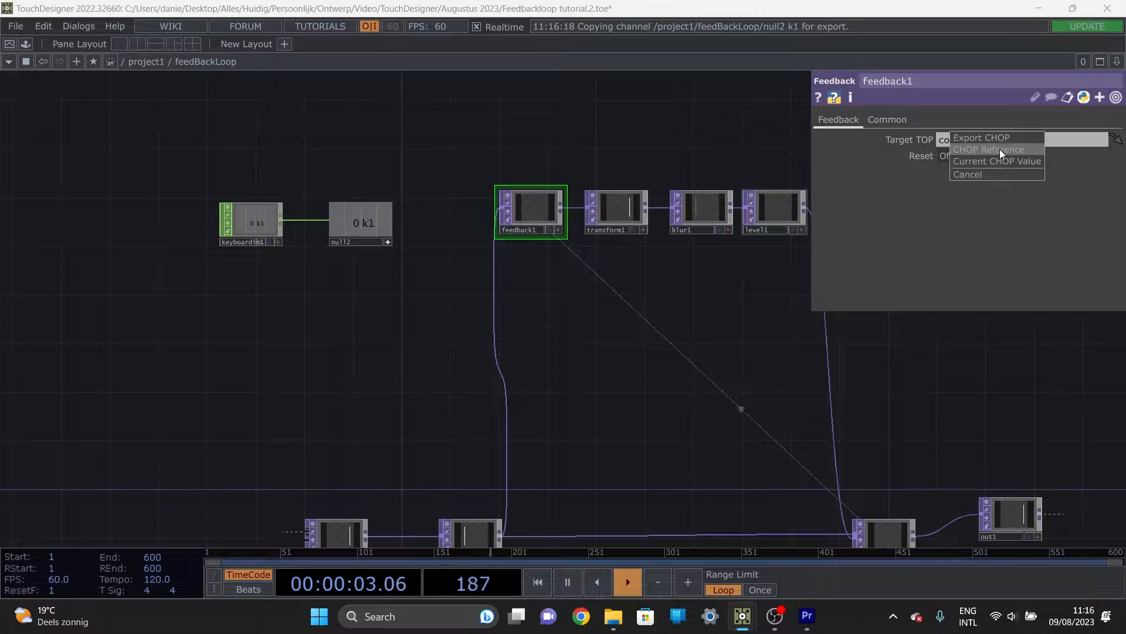
pyautogui.click(1001, 149)
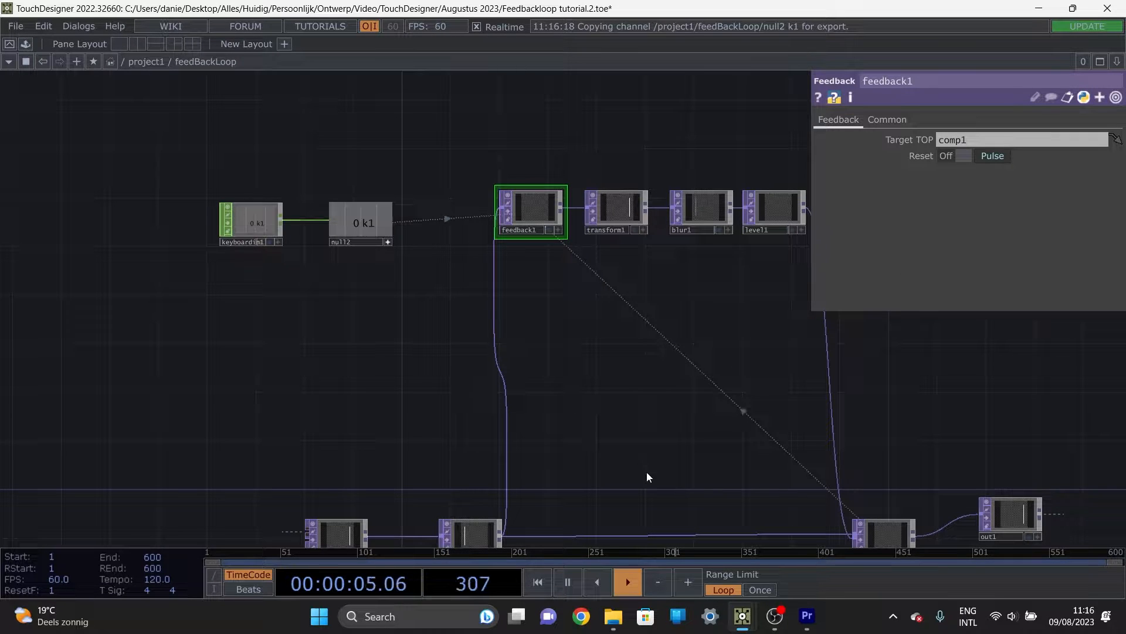
# Step: Try a Scale of 0.99 on transform1 to check its effect in comp1, and restore the Scale to 1
pyautogui.moveTo(603, 406); pyautogui.dragTo(486, 324)
pyautogui.moveTo(643, 401); pyautogui.dragTo(531, 323)
pyautogui.moveTo(480, 143); pyautogui.dragTo(486, 302)
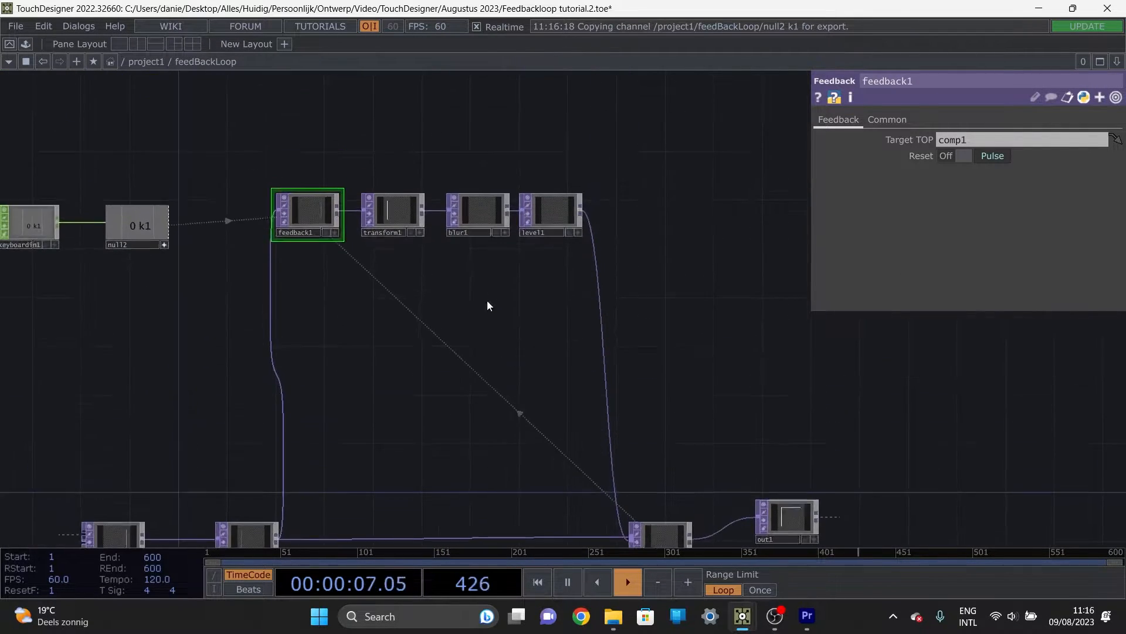
pyautogui.click(393, 217)
pyautogui.moveTo(930, 186); pyautogui.dragTo(903, 207, button='middle')
pyautogui.moveTo(646, 367); pyautogui.dragTo(560, 251)
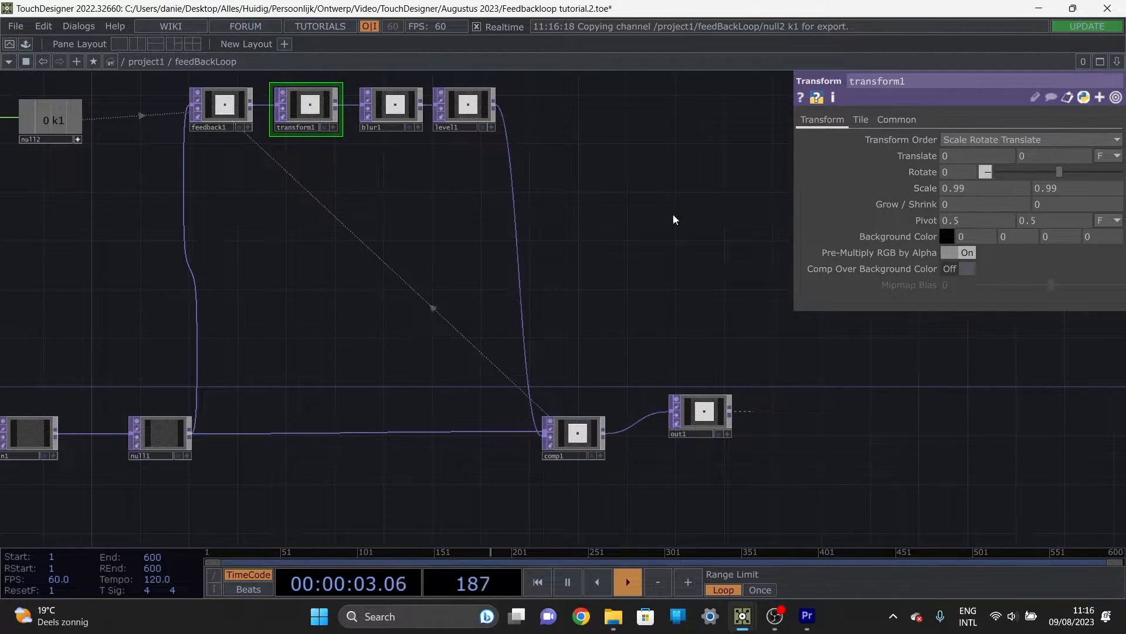
pyautogui.scroll(5, 582, 456)
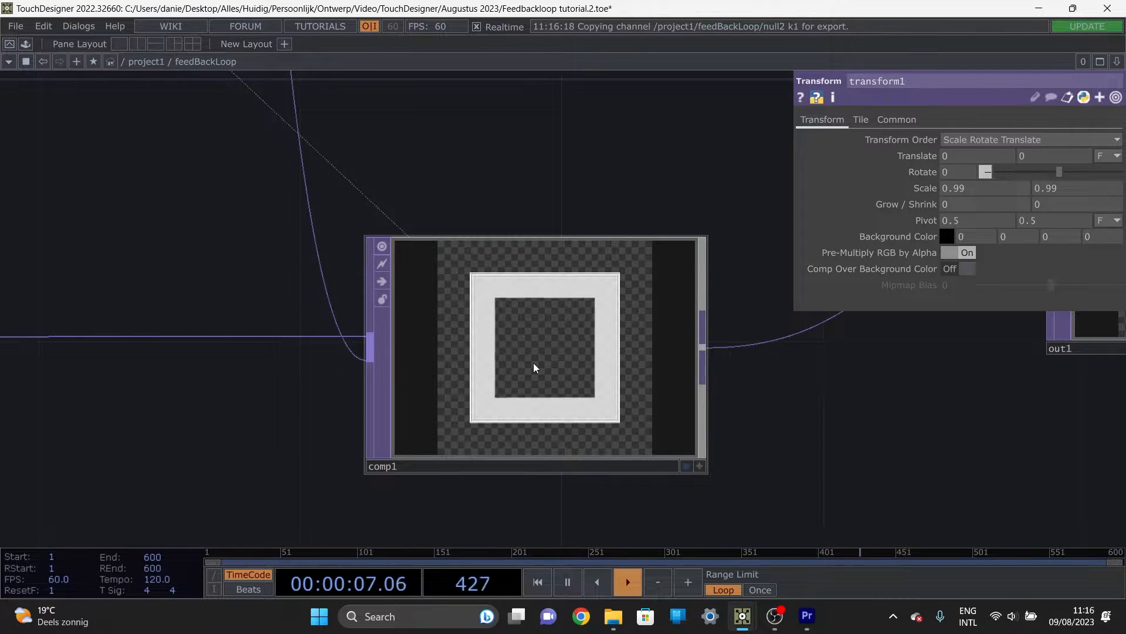
pyautogui.scroll(-5, 533, 363)
pyautogui.moveTo(932, 188)
pyautogui.mouseDown(button='middle')
pyautogui.moveTo(935, 200)
pyautogui.moveTo(938, 174)
pyautogui.mouseUp(button='middle')
pyautogui.scroll(-5, 576, 244)
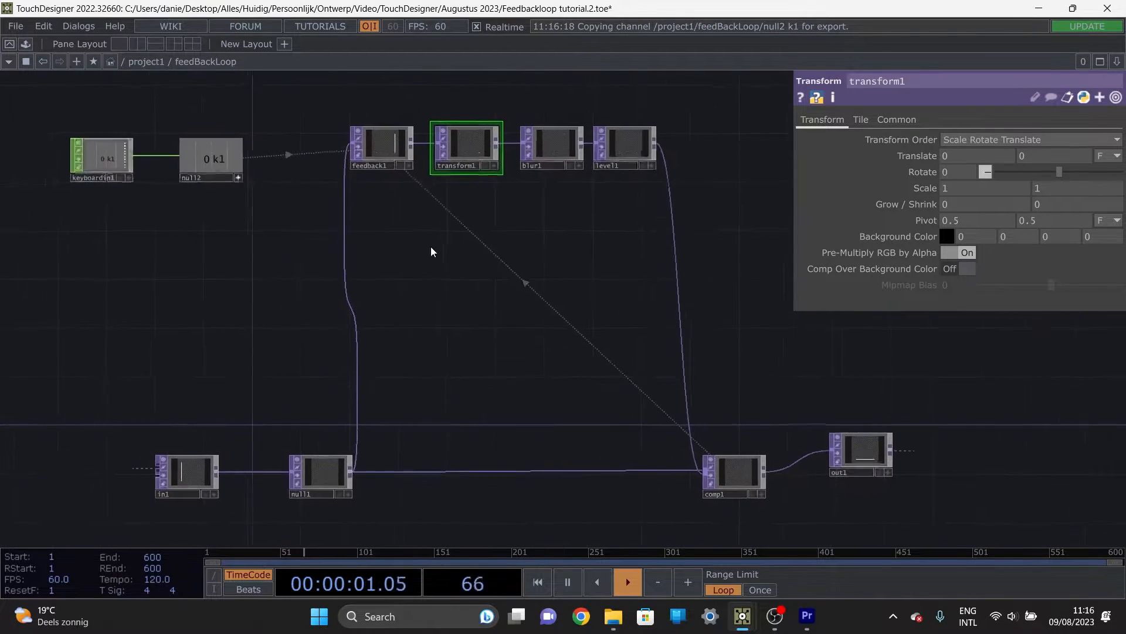
# Step: Clear the Target TOP of feedback1
pyautogui.scroll(-3, 452, 245)
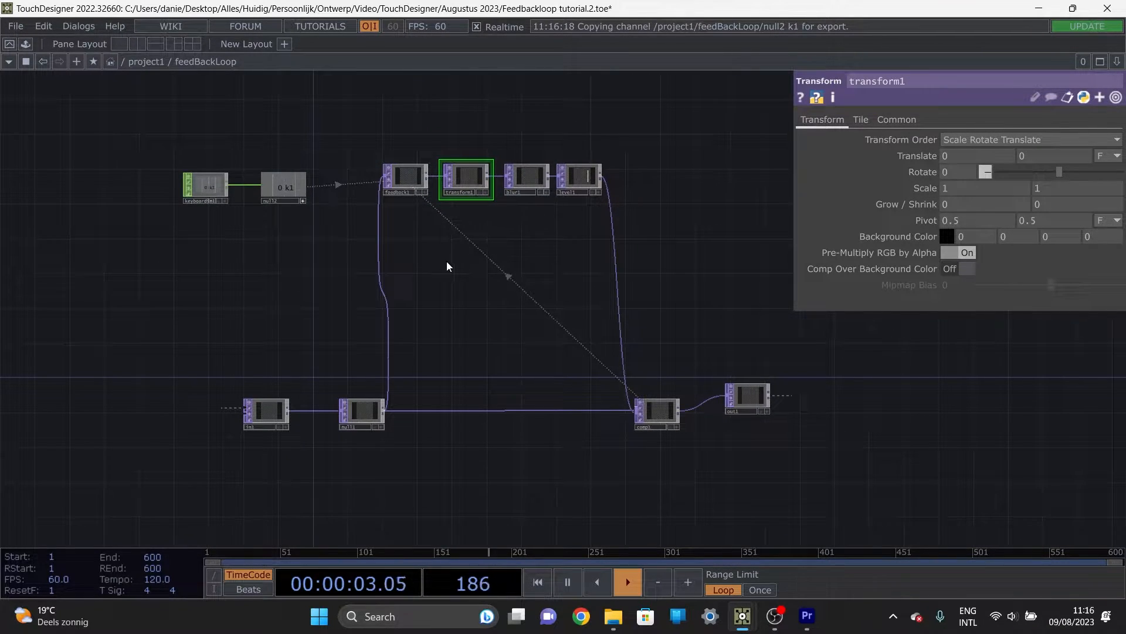
pyautogui.click(414, 189)
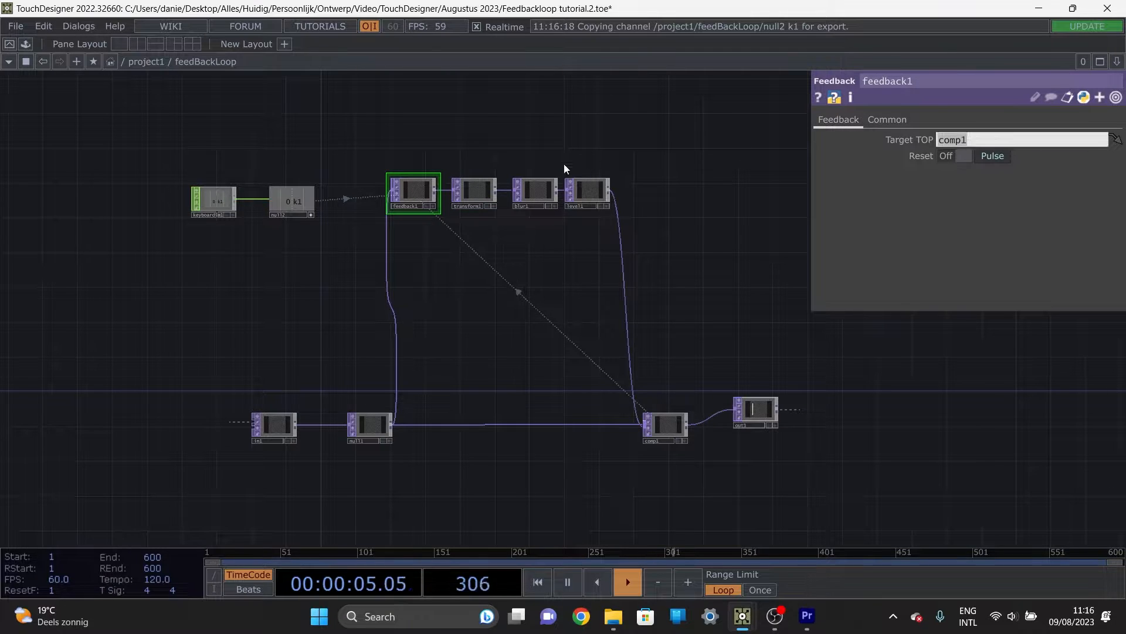
pyautogui.press('BackSpace')
pyautogui.press('Return')
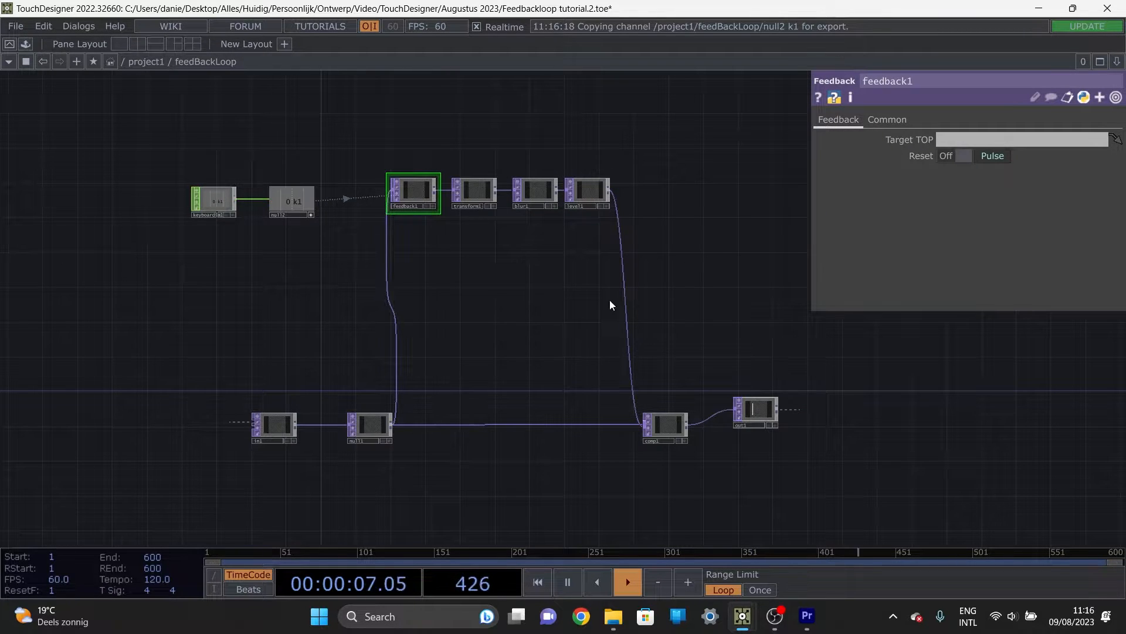
# Step: Add a second Feedback TOP and align it directly beneath transform1
pyautogui.scroll(4, 455, 281)
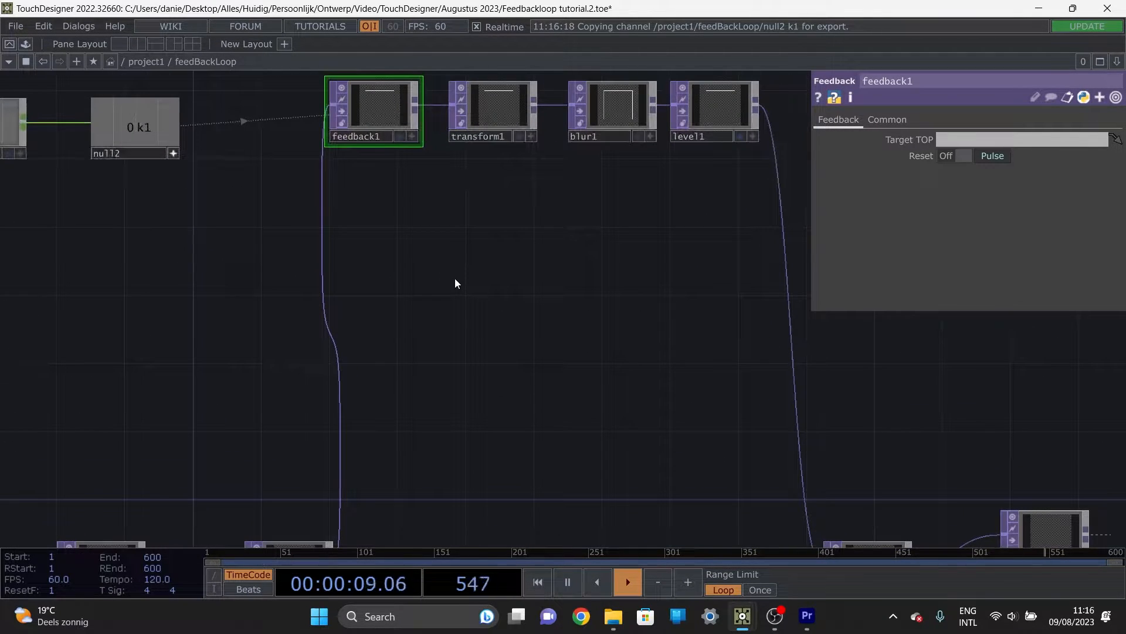
pyautogui.press('Tab')
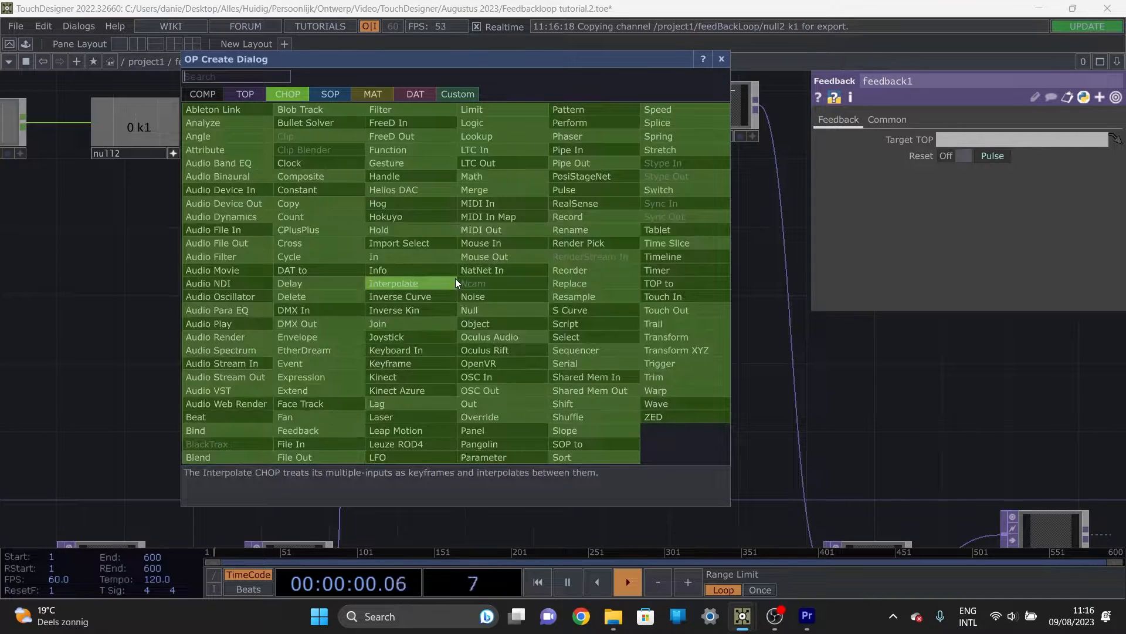
pyautogui.click(246, 94)
pyautogui.click(225, 459)
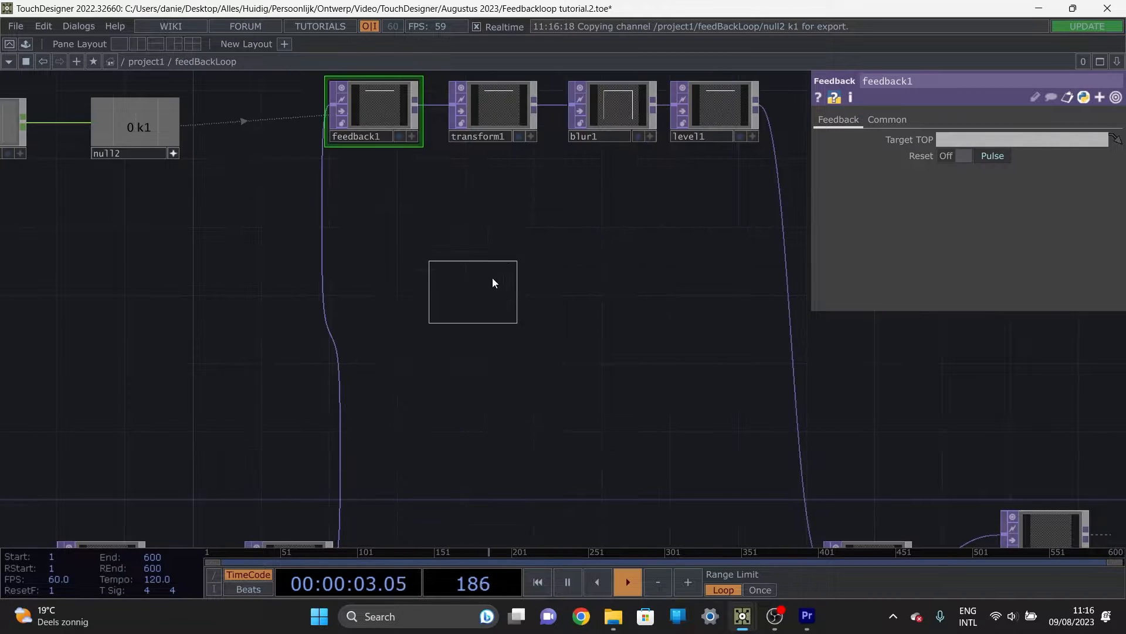
pyautogui.click(477, 212)
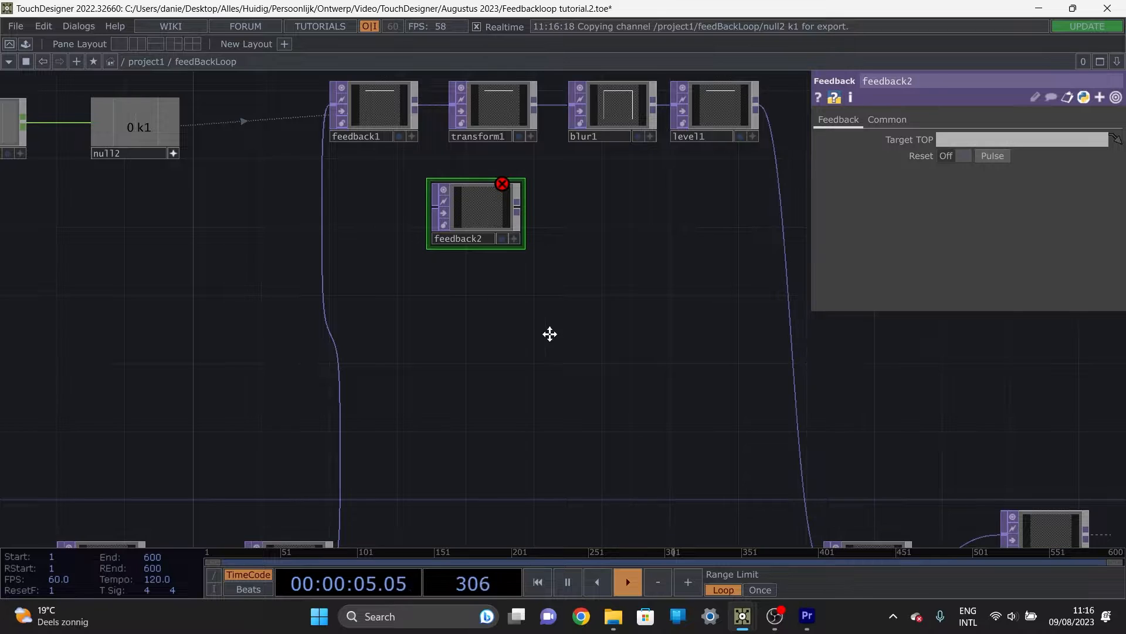
pyautogui.scroll(-3, 513, 290)
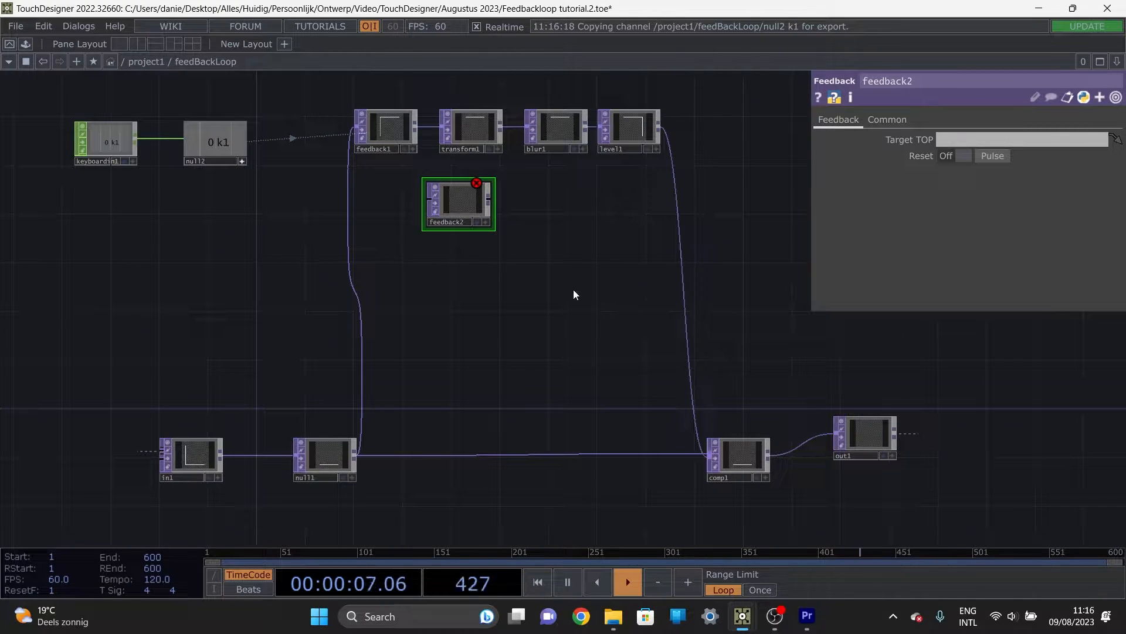
pyautogui.moveTo(464, 198); pyautogui.dragTo(476, 198)
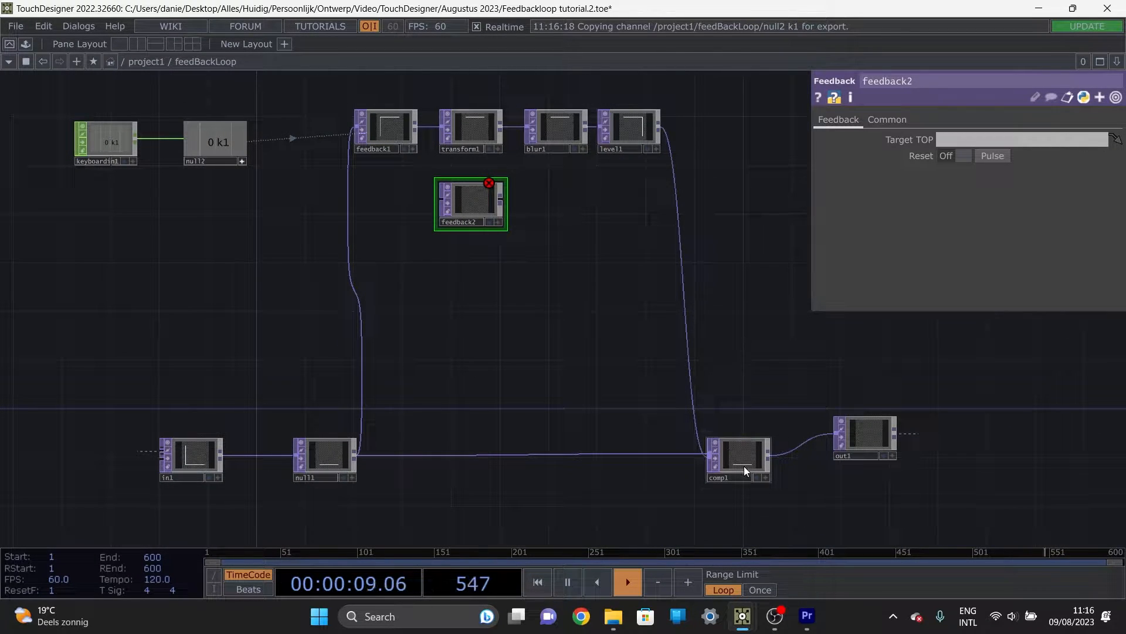
# Step: Set feedback1's Target TOP to feedback2 and feedback2's Target TOP to comp1
pyautogui.moveTo(744, 465); pyautogui.dragTo(379, 143)
pyautogui.moveTo(713, 446); pyautogui.dragTo(475, 210)
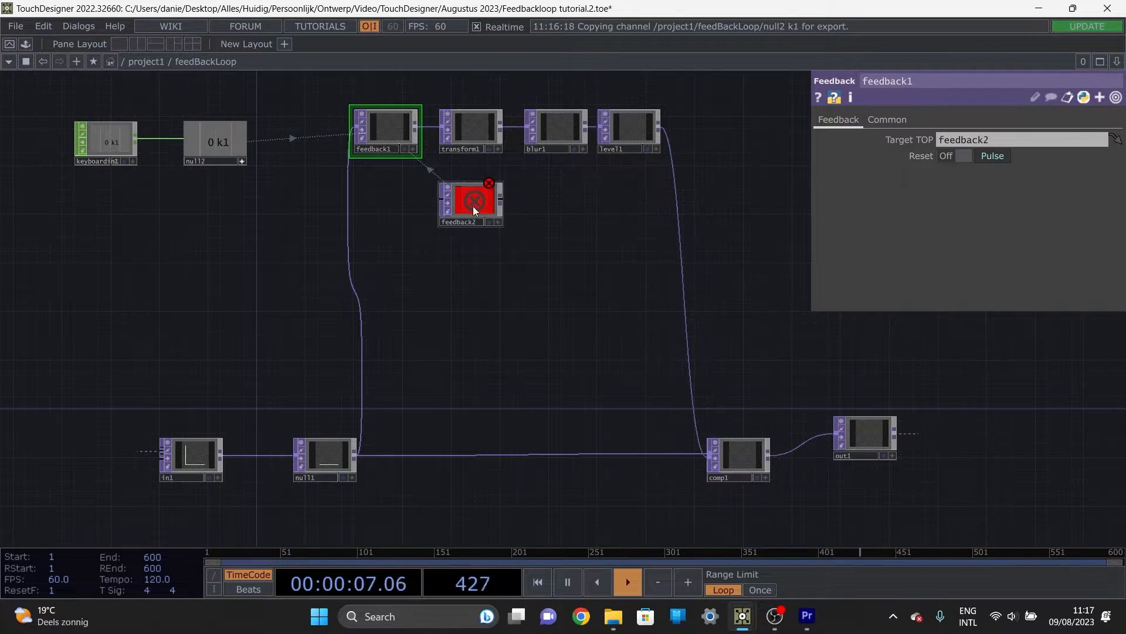
pyautogui.moveTo(749, 463); pyautogui.dragTo(475, 203)
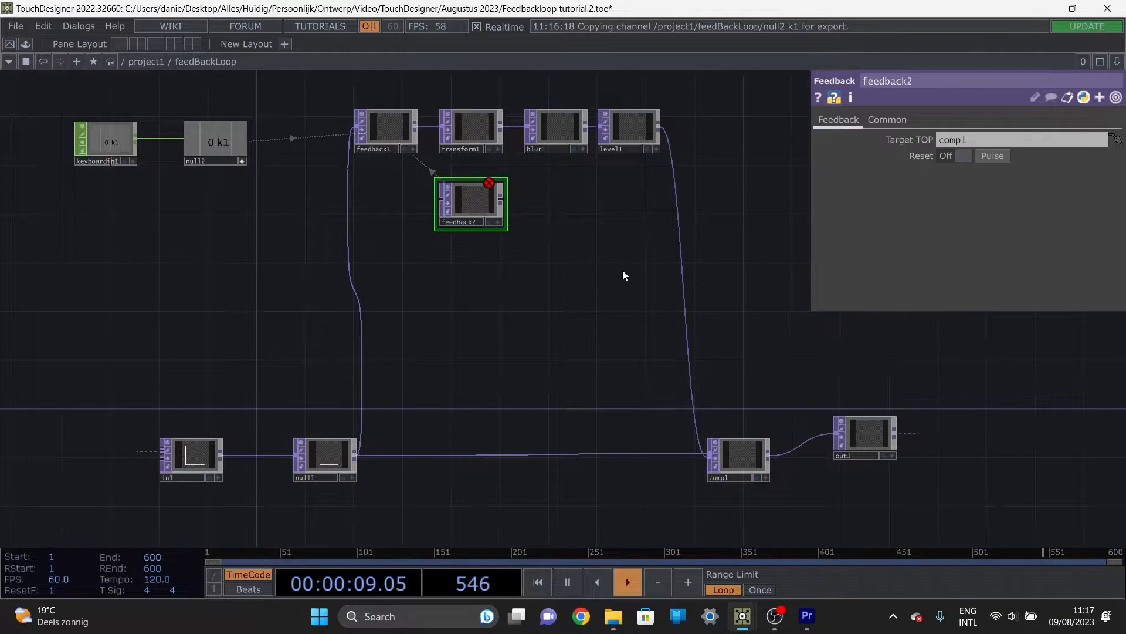
# Step: Check the error on feedback2, and add a Null TOP in front of it, wired into its input
pyautogui.moveTo(497, 270); pyautogui.dragTo(536, 348)
pyautogui.scroll(5, 415, 326)
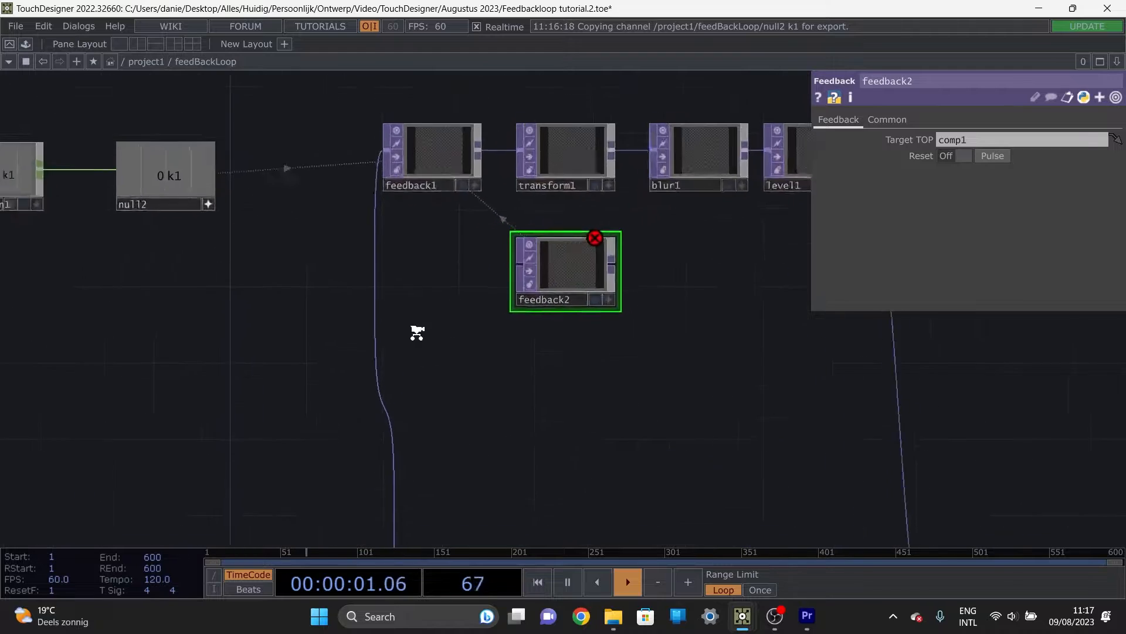
pyautogui.moveTo(722, 176)
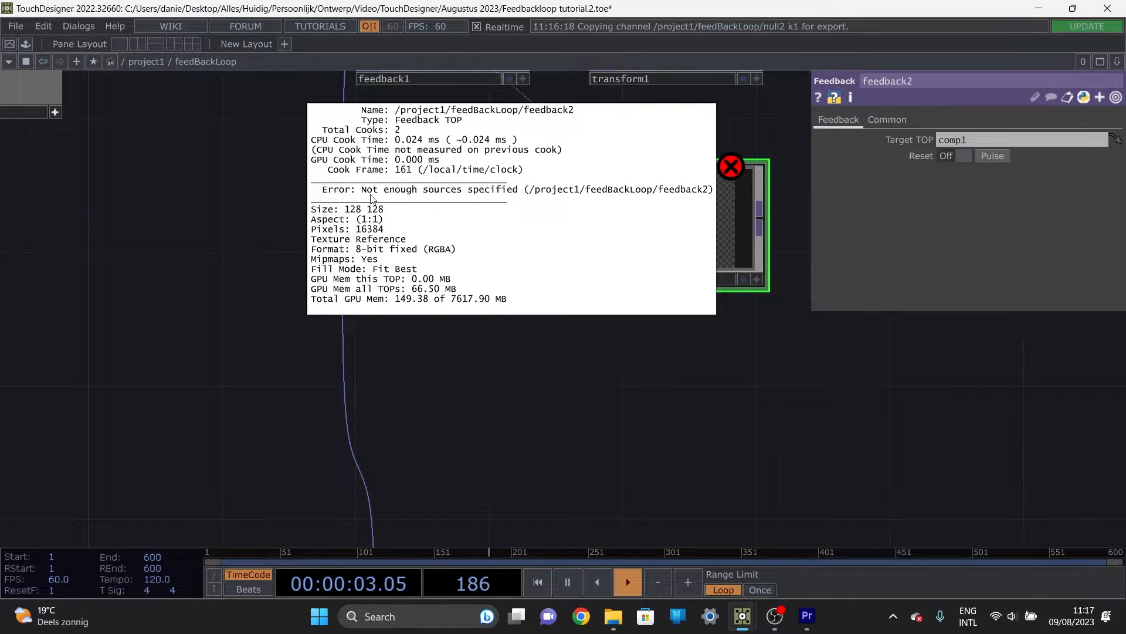
pyautogui.press('Tab')
pyautogui.write('nu')
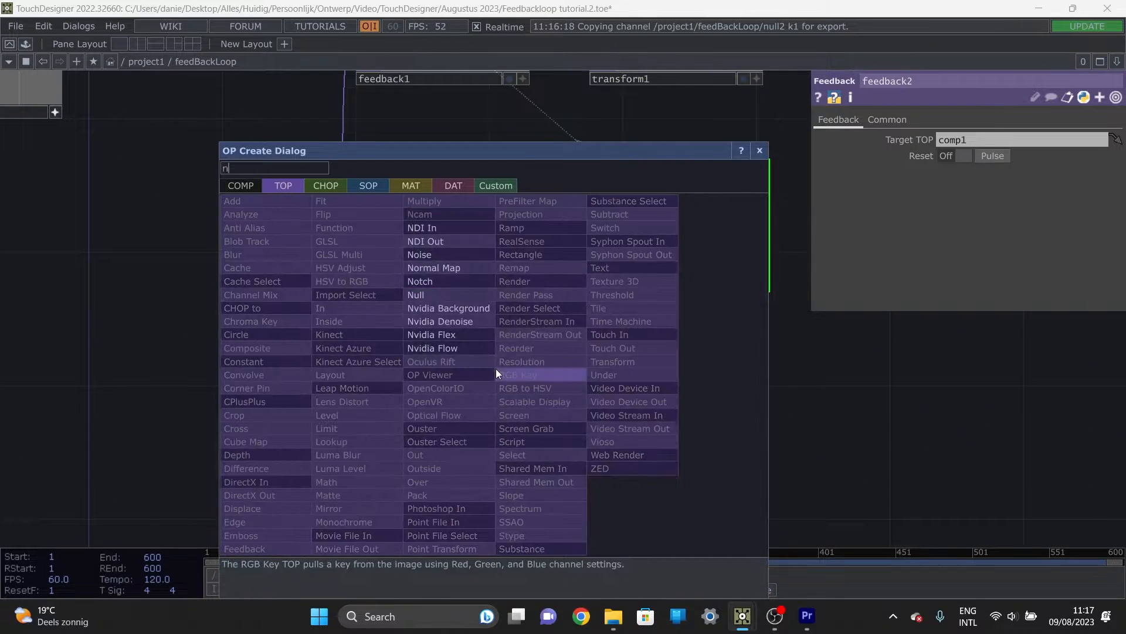
pyautogui.click(437, 295)
pyautogui.click(434, 231)
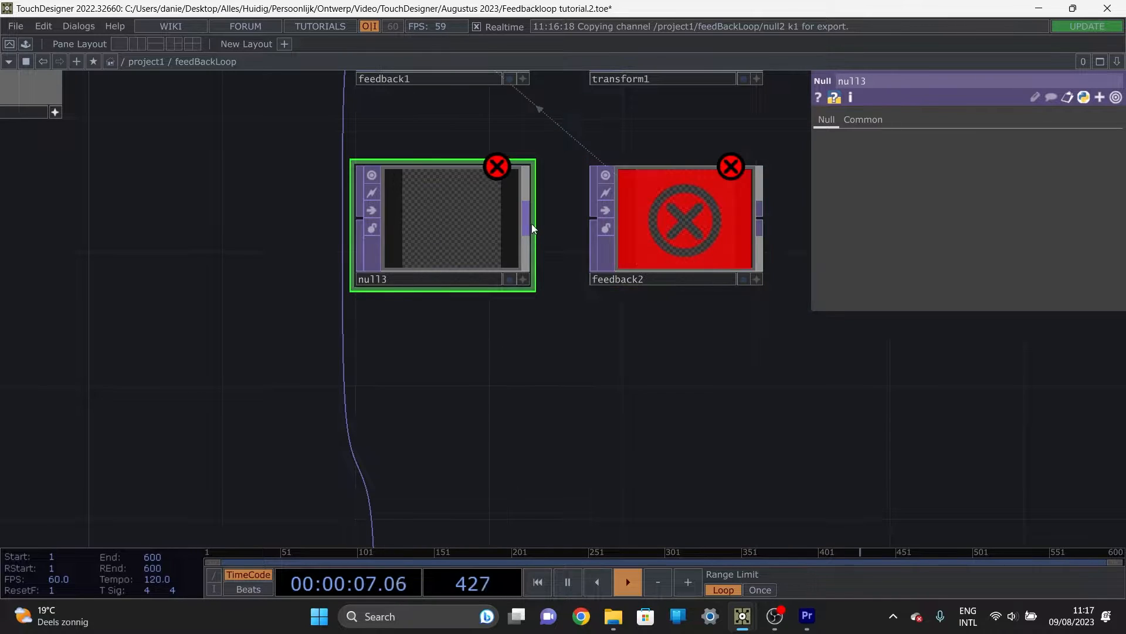
pyautogui.moveTo(612, 327); pyautogui.dragTo(512, 315)
pyautogui.scroll(-1, 512, 315)
pyautogui.moveTo(657, 393); pyautogui.dragTo(486, 240)
pyautogui.scroll(-4, 487, 240)
pyautogui.moveTo(506, 278); pyautogui.dragTo(467, 239)
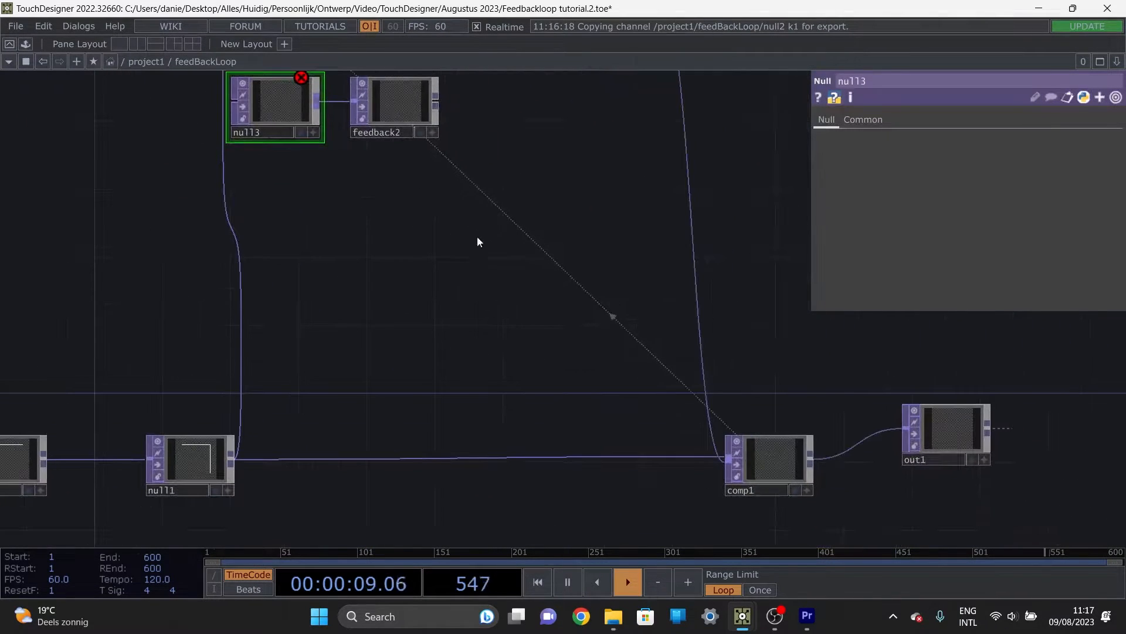
# Step: Move null3 and feedback2 together closer beneath feedback1 and transform1
pyautogui.moveTo(444, 297); pyautogui.dragTo(475, 379)
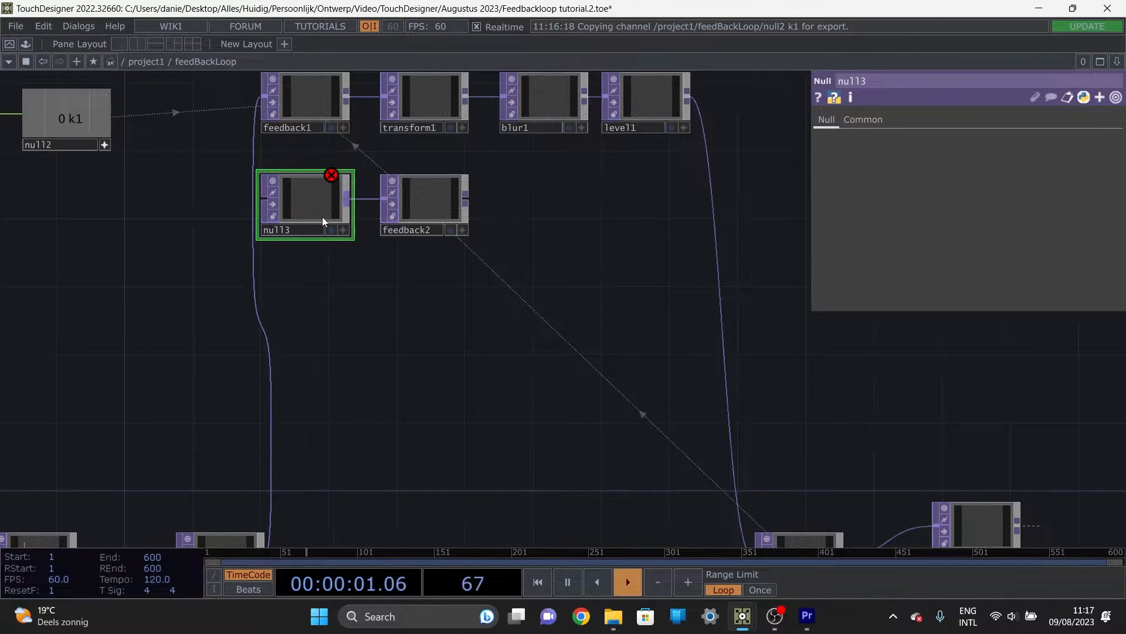
pyautogui.moveTo(315, 206); pyautogui.dragTo(327, 216)
pyautogui.moveTo(444, 300); pyautogui.dragTo(304, 177)
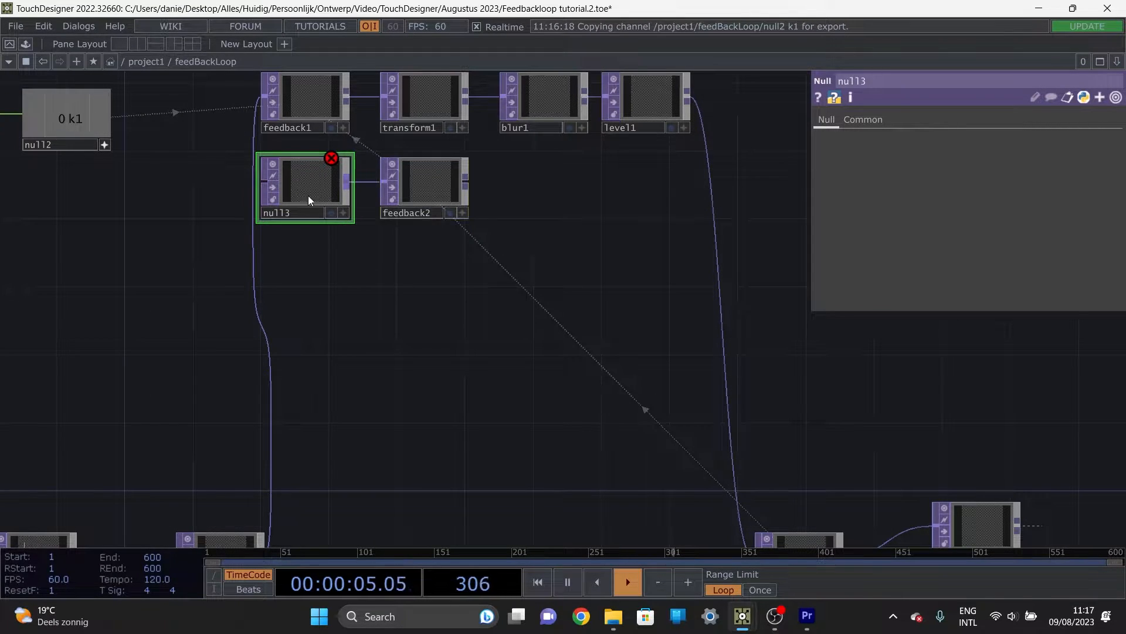
# Step: Paste five copies of the null3 and feedback2 pair, stacking the first three in a column below the original
pyautogui.hotkey('ctrl', 'v')
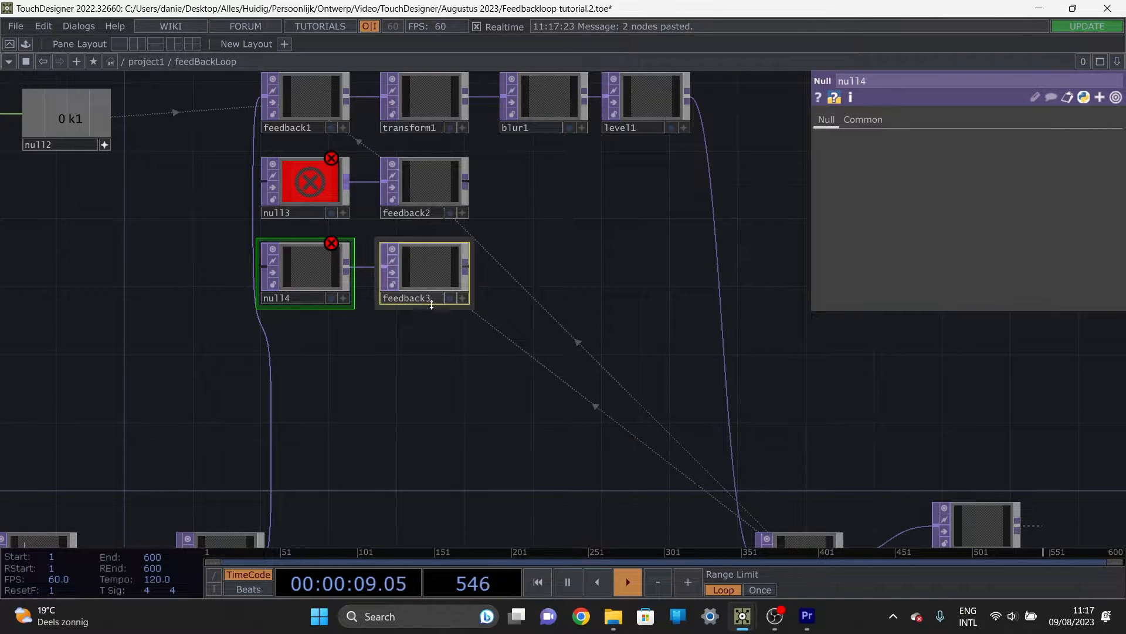
pyautogui.hotkey('ctrl', 'v')
pyautogui.hotkey('ctrl', 'v')
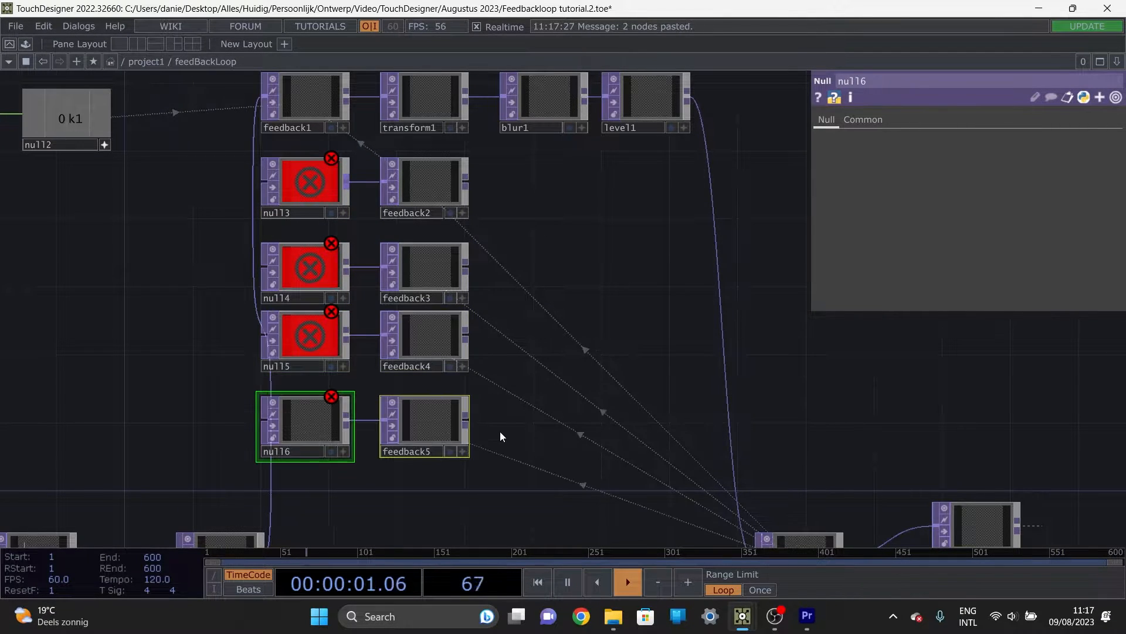
pyautogui.moveTo(503, 467); pyautogui.dragTo(480, 302)
pyautogui.hotkey('ctrl', 'v')
pyautogui.hotkey('ctrl', 'v')
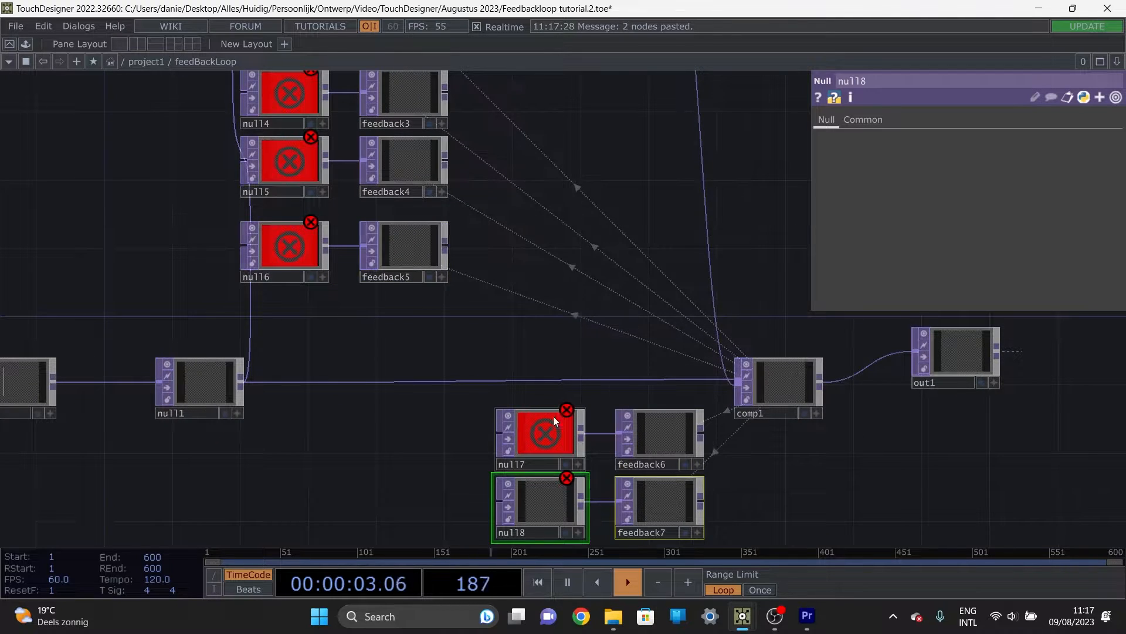
# Step: Move the null7–feedback6 and null8–feedback7 pairs from below comp1 into the column beneath null6 and feedback5
pyautogui.moveTo(775, 521); pyautogui.dragTo(494, 407)
pyautogui.moveTo(533, 445); pyautogui.dragTo(299, 334)
pyautogui.moveTo(231, 450); pyautogui.dragTo(376, 424)
pyautogui.moveTo(376, 424); pyautogui.dragTo(184, 337, button='right')
pyautogui.moveTo(309, 369); pyautogui.dragTo(207, 369)
pyautogui.moveTo(590, 447); pyautogui.dragTo(593, 436)
pyautogui.moveTo(594, 436); pyautogui.dragTo(435, 360, button='right')
pyautogui.moveTo(374, 381); pyautogui.dragTo(317, 271)
# Step: Extend the column downward with 17 more pasted copies of the Null and Feedback TOP pair
pyautogui.scroll(-5, 478, 372)
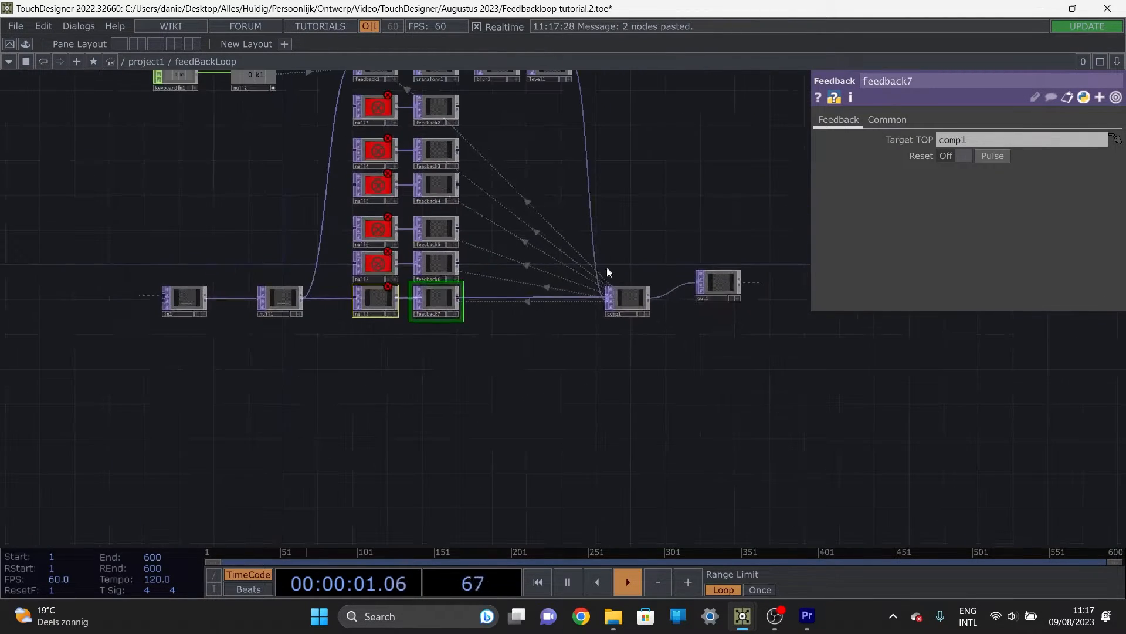
pyautogui.moveTo(460, 389); pyautogui.dragTo(369, 295)
pyautogui.hotkey('ctrl', 'v')
pyautogui.hotkey('ctrl', 'v')
pyautogui.hotkey('ctrl', 'v')
pyautogui.hotkey('ctrl', 'v')
pyautogui.hotkey('ctrl', 'v')
pyautogui.hotkey('ctrl', 'v')
pyautogui.hotkey('ctrl', 'v')
pyautogui.hotkey('ctrl', 'v')
pyautogui.hotkey('ctrl', 'v')
pyautogui.hotkey('ctrl', 'v')
pyautogui.hotkey('ctrl', 'v')
pyautogui.hotkey('ctrl', 'v')
pyautogui.hotkey('ctrl', 'v')
pyautogui.hotkey('ctrl', 'v')
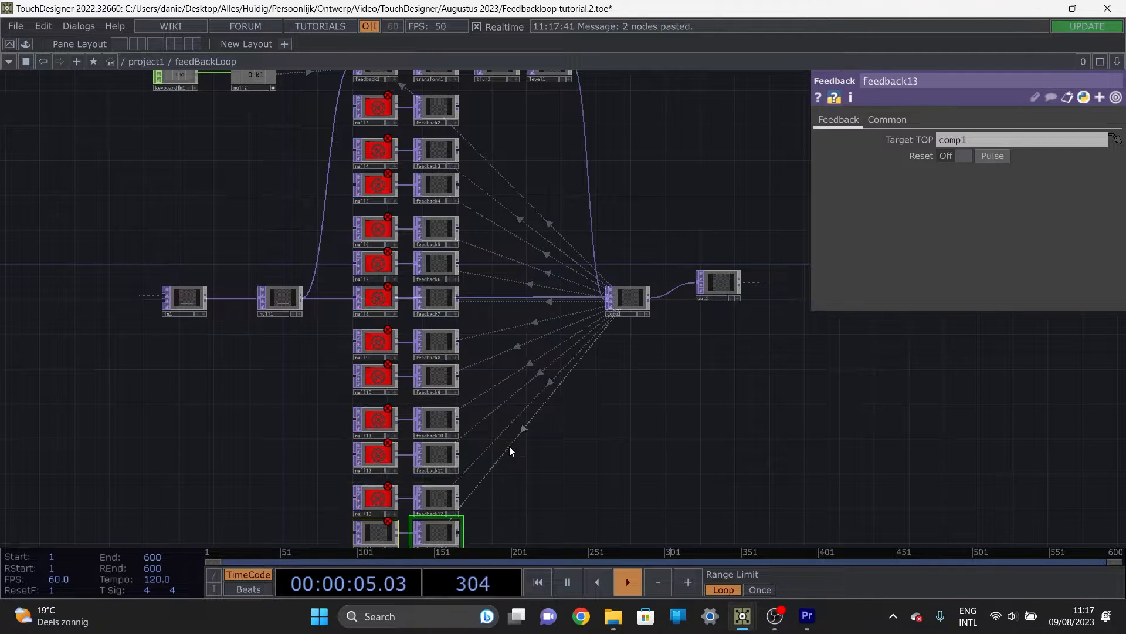
pyautogui.hotkey('ctrl', 'v')
pyautogui.hotkey('ctrl', 'v')
pyautogui.hotkey('ctrl', 'v')
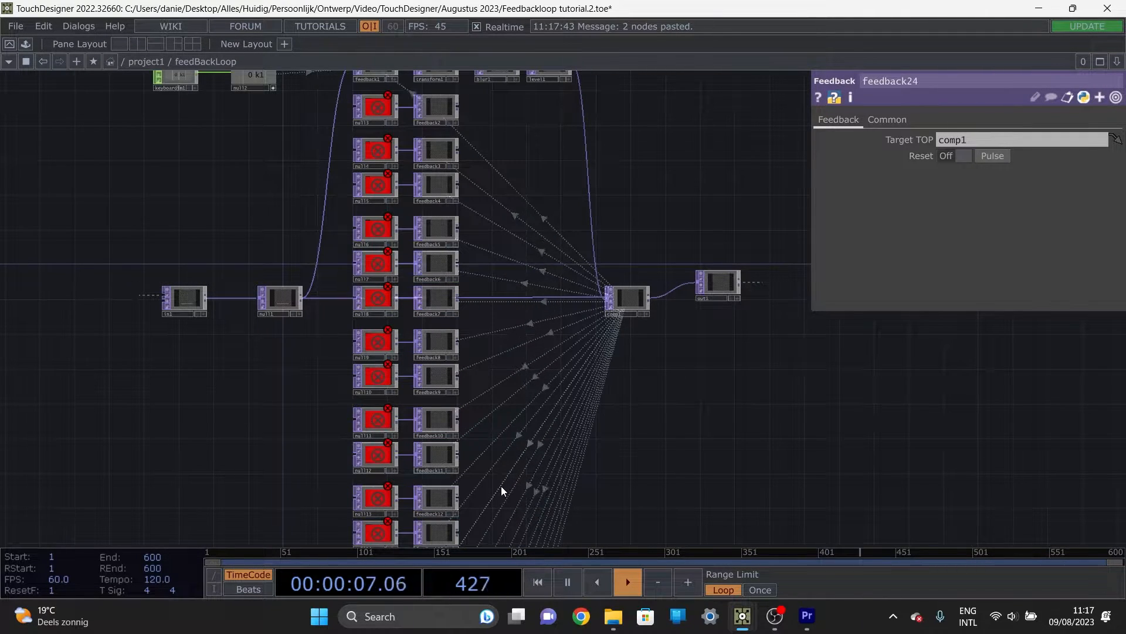
pyautogui.moveTo(501, 486); pyautogui.dragTo(456, 235)
pyautogui.moveTo(501, 417); pyautogui.dragTo(487, 206)
pyautogui.moveTo(424, 406); pyautogui.dragTo(450, 204)
pyautogui.scroll(2, 391, 395)
pyautogui.scroll(3, 391, 396)
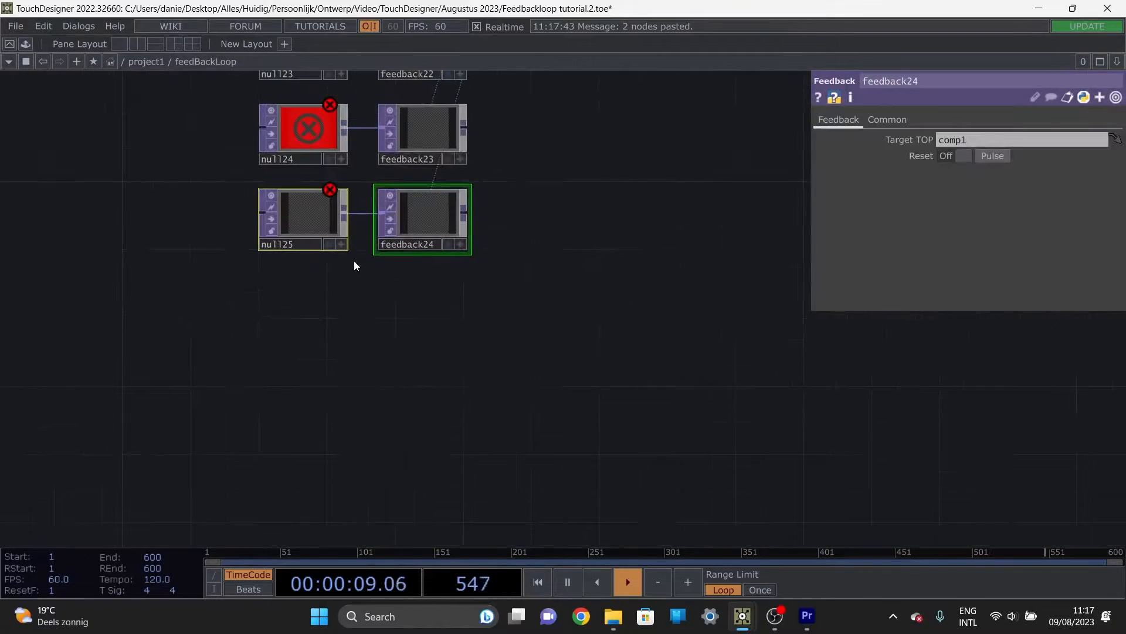
# Step: Extend the column downward with eight more pasted copies of the Null and Feedback TOP pair
pyautogui.moveTo(382, 316); pyautogui.dragTo(385, 315)
pyautogui.rightClick(471, 338)
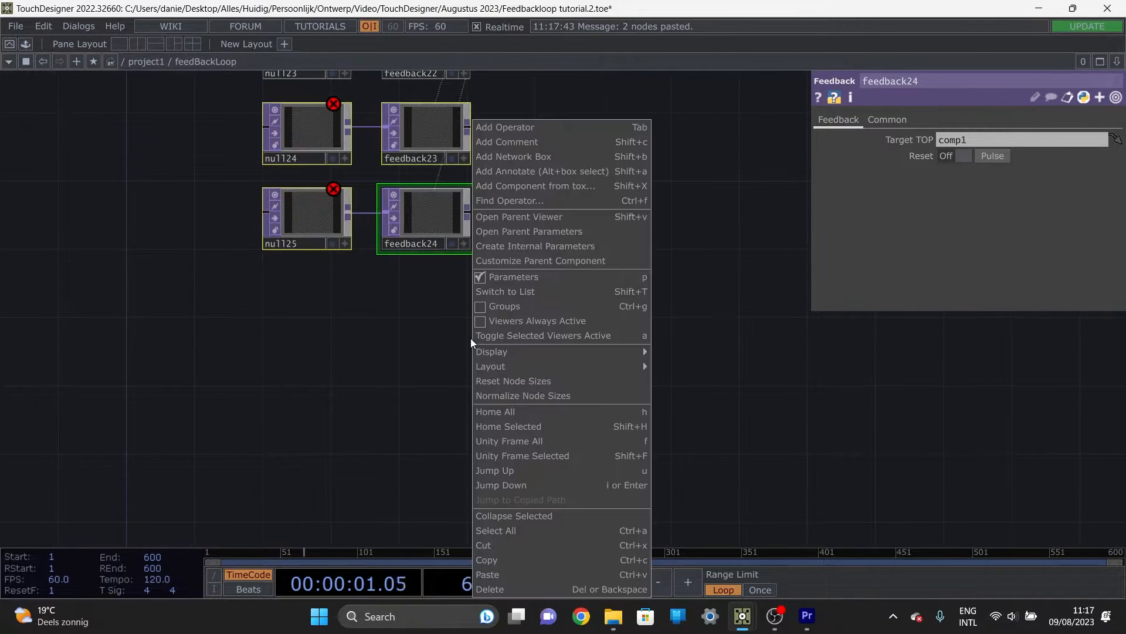
pyautogui.click(411, 341)
pyautogui.moveTo(443, 304); pyautogui.dragTo(280, 227, button='right')
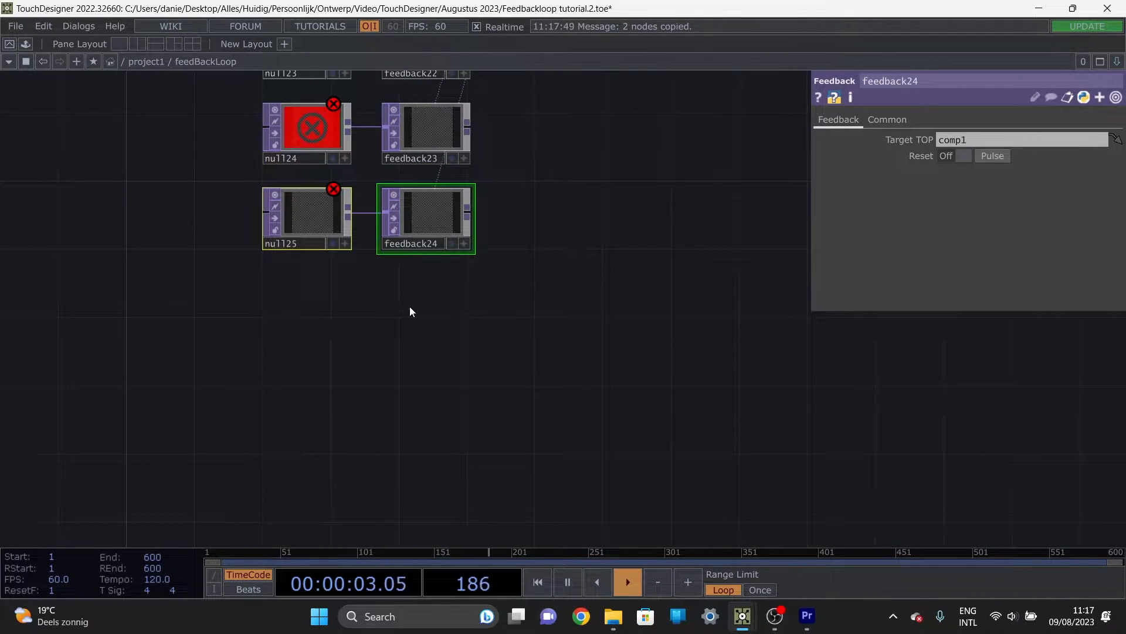
pyautogui.hotkey('ctrl', 'v')
pyautogui.hotkey('ctrl', 'v')
pyautogui.hotkey('ctrl', 'v')
pyautogui.hotkey('ctrl', 'v')
pyautogui.hotkey('ctrl', 'v')
pyautogui.hotkey('ctrl', 'v')
pyautogui.hotkey('ctrl', 'v')
pyautogui.hotkey('ctrl', 'v')
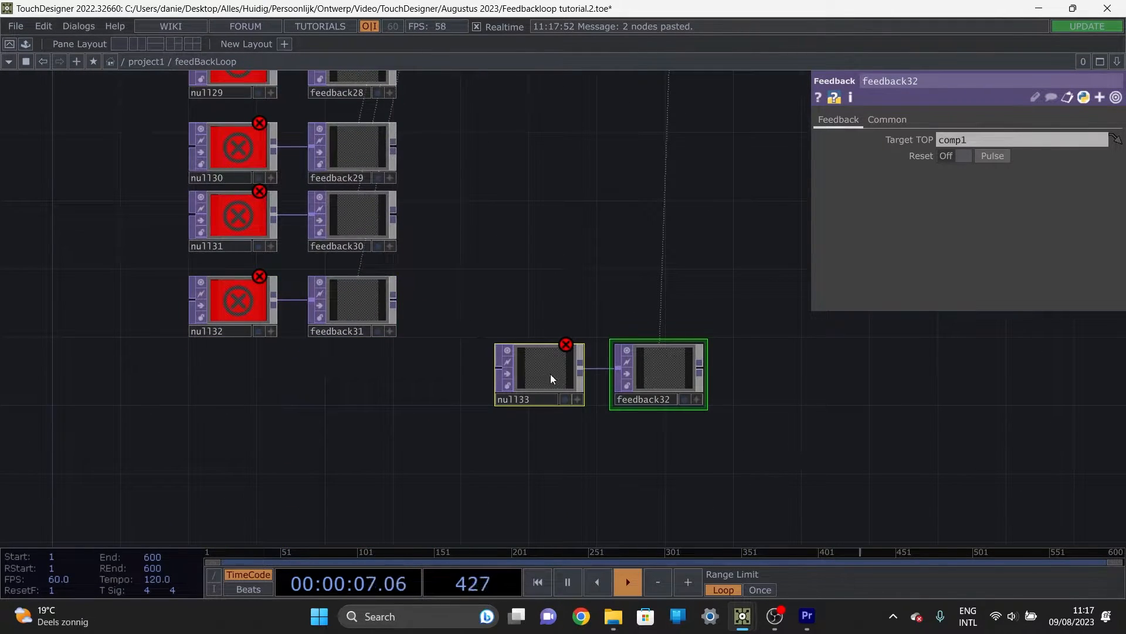
pyautogui.moveTo(551, 374); pyautogui.dragTo(243, 391)
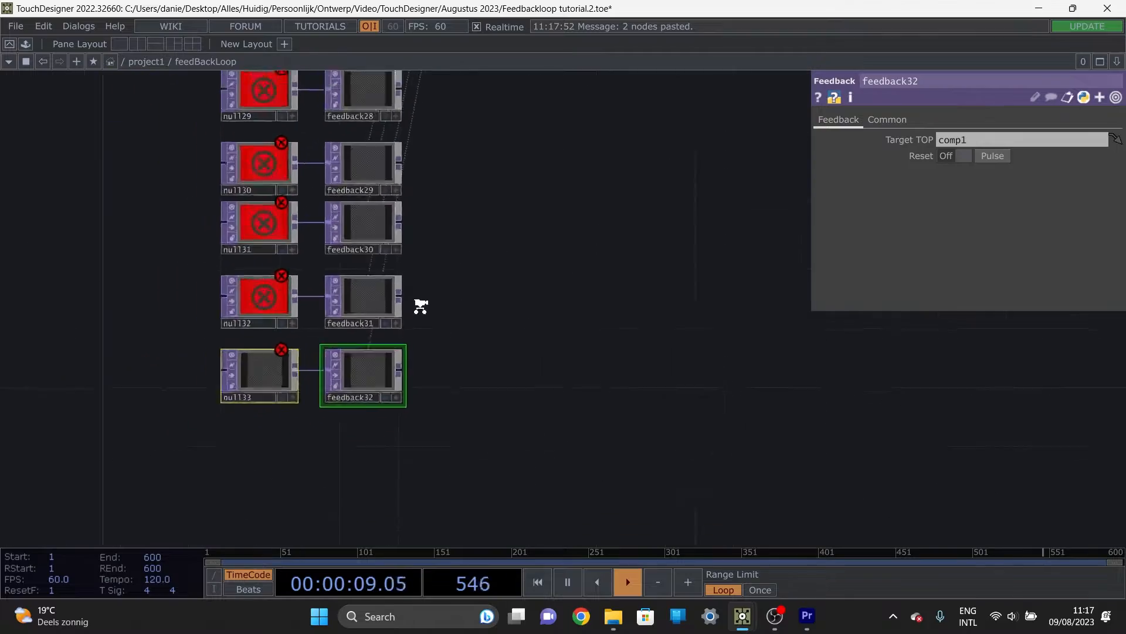
# Step: Examine the full column of Null and Feedback TOP pairs and their target links to comp1
pyautogui.scroll(-6, 445, 357)
pyautogui.scroll(7, 342, 155)
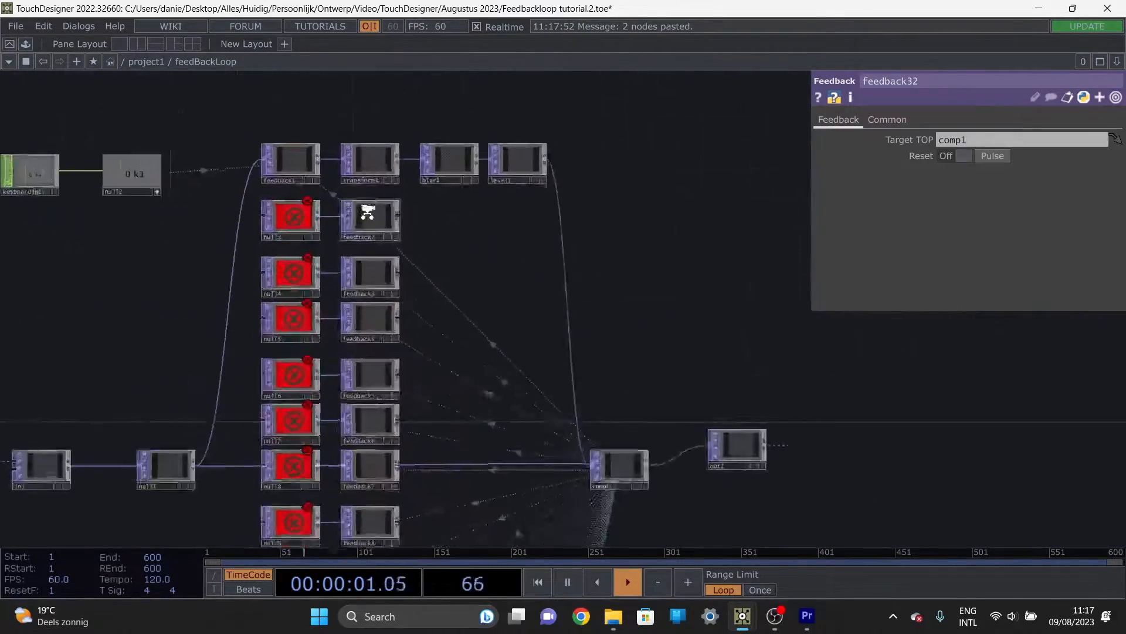
pyautogui.scroll(-3, 326, 225)
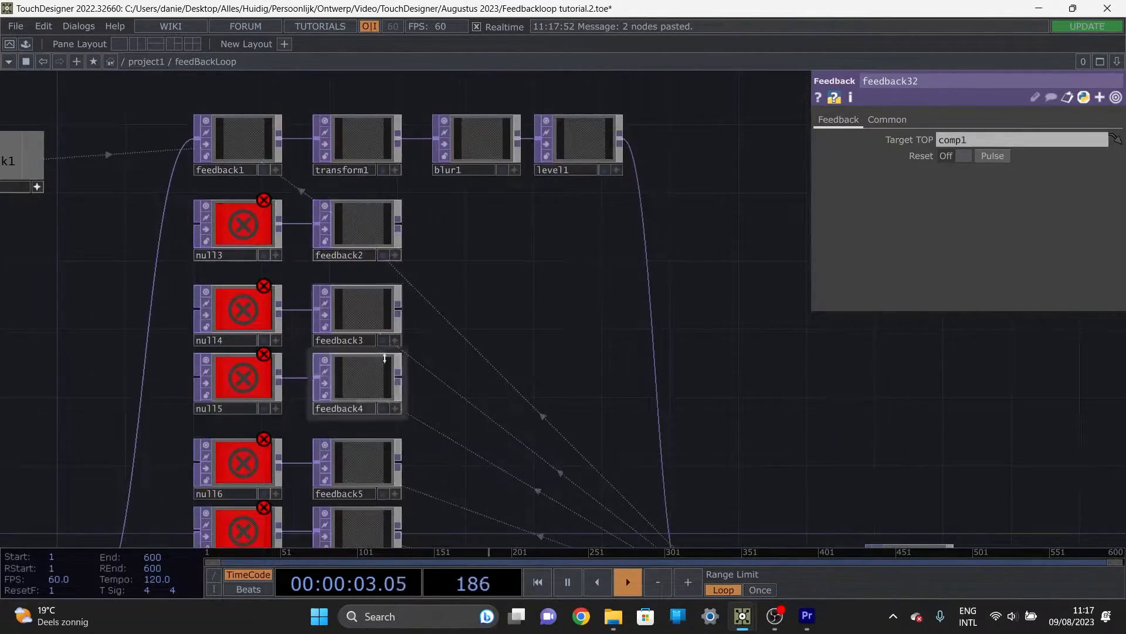
pyautogui.moveTo(415, 322); pyautogui.dragTo(397, 128)
pyautogui.scroll(-5, 384, 305)
pyautogui.moveTo(456, 484); pyautogui.dragTo(356, 112)
pyautogui.scroll(-2, 344, 309)
pyautogui.scroll(10, 352, 369)
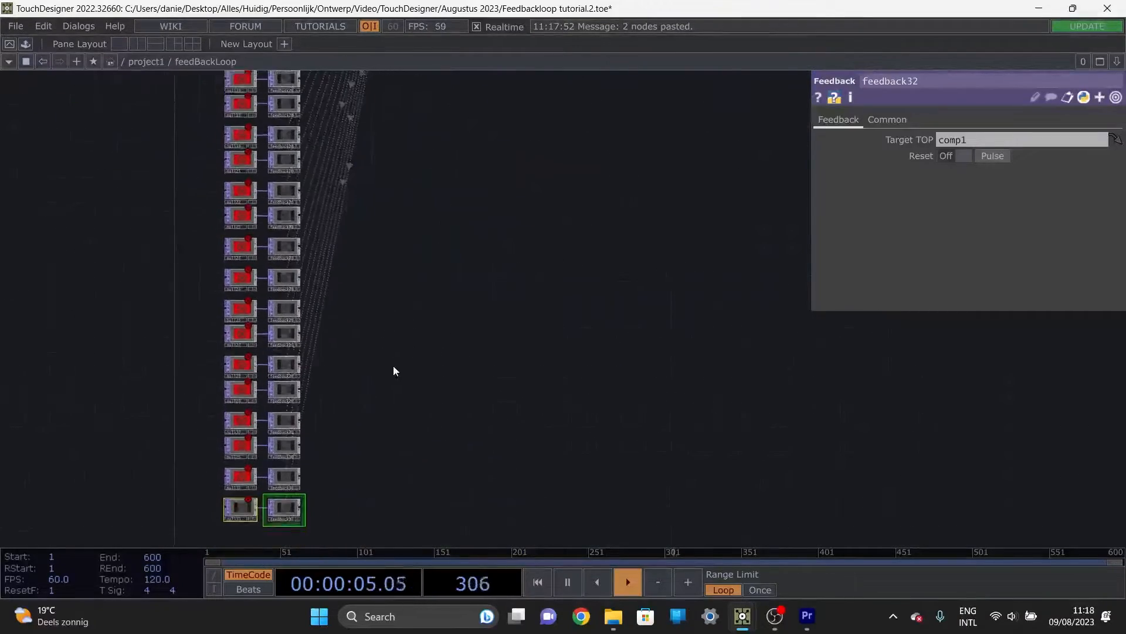
pyautogui.scroll(-5, 457, 300)
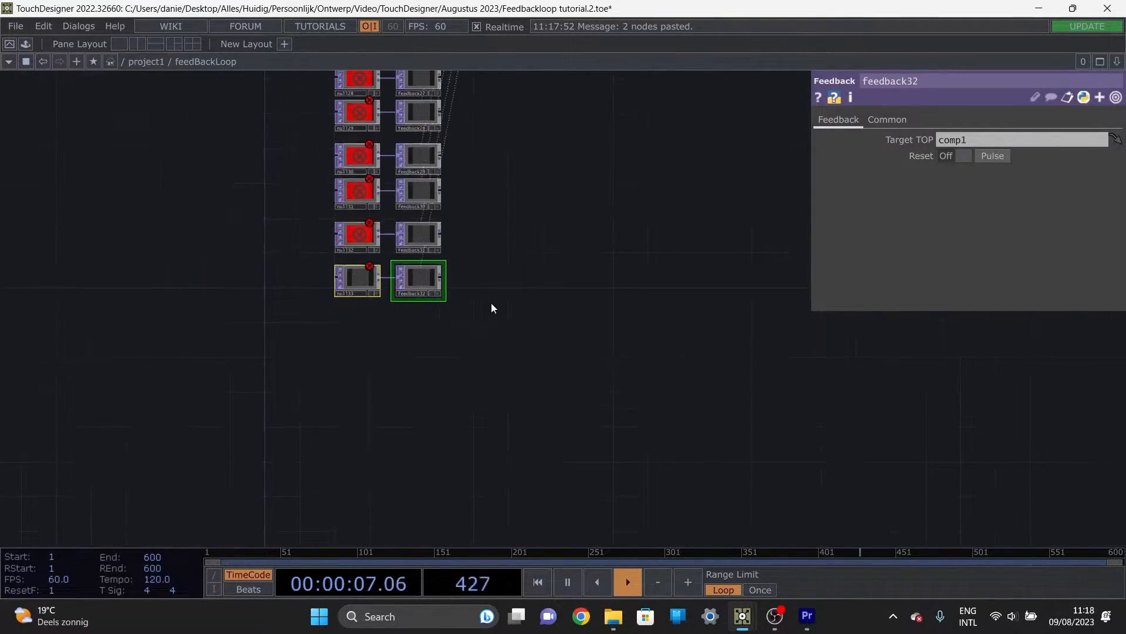
pyautogui.scroll(-3, 517, 194)
pyautogui.moveTo(515, 183); pyautogui.dragTo(591, 403)
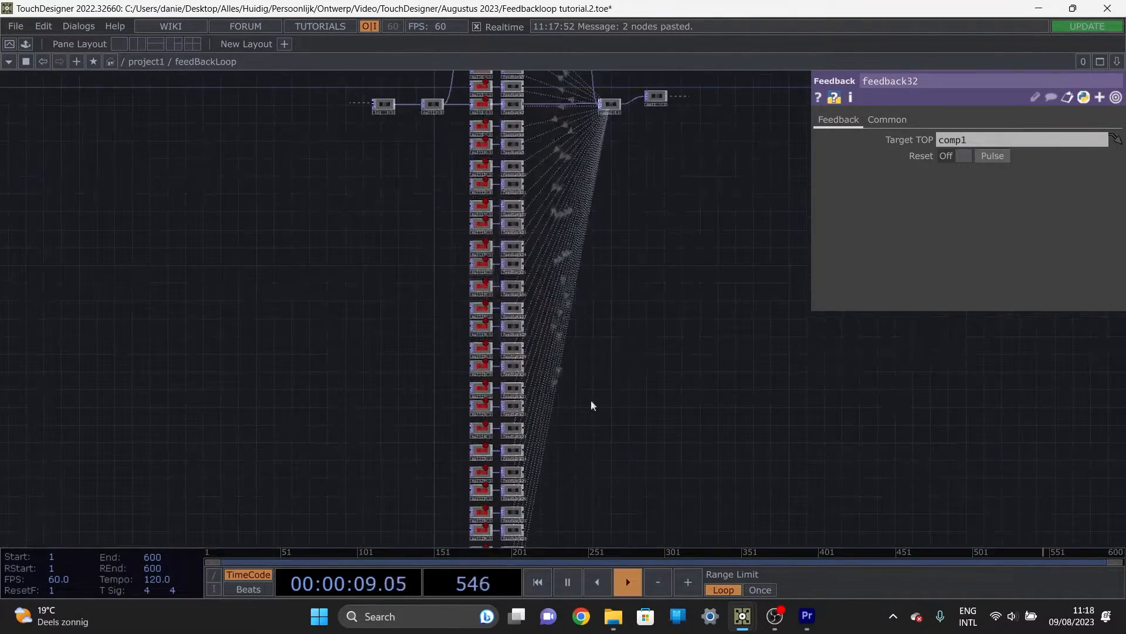
pyautogui.moveTo(557, 260); pyautogui.dragTo(533, 337)
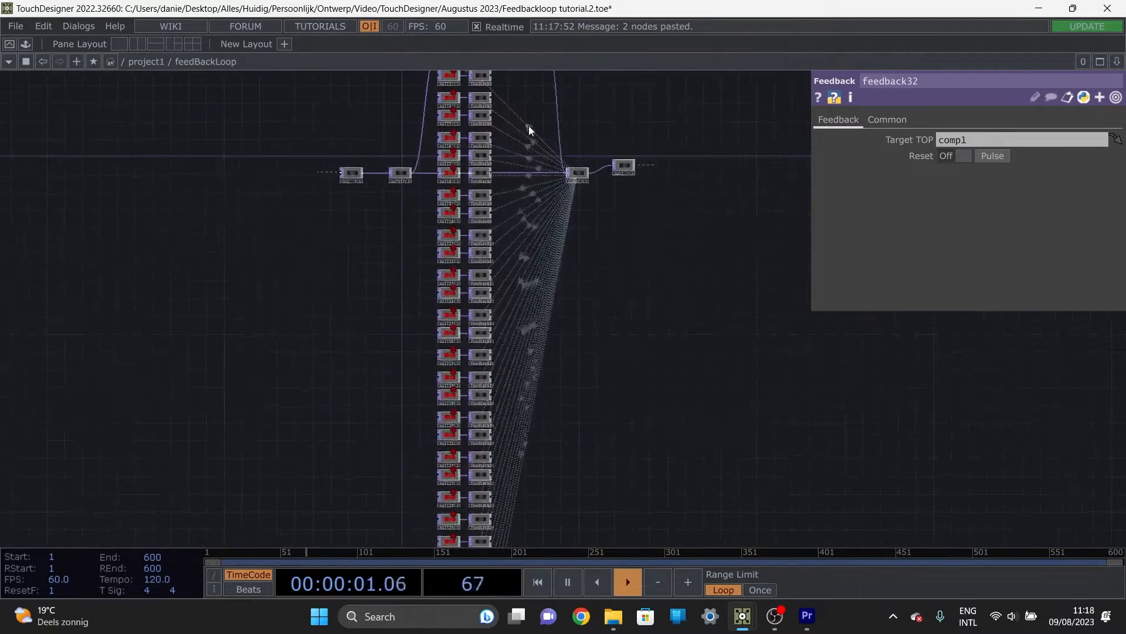
pyautogui.moveTo(551, 224); pyautogui.dragTo(551, 276)
pyautogui.scroll(6, 503, 173)
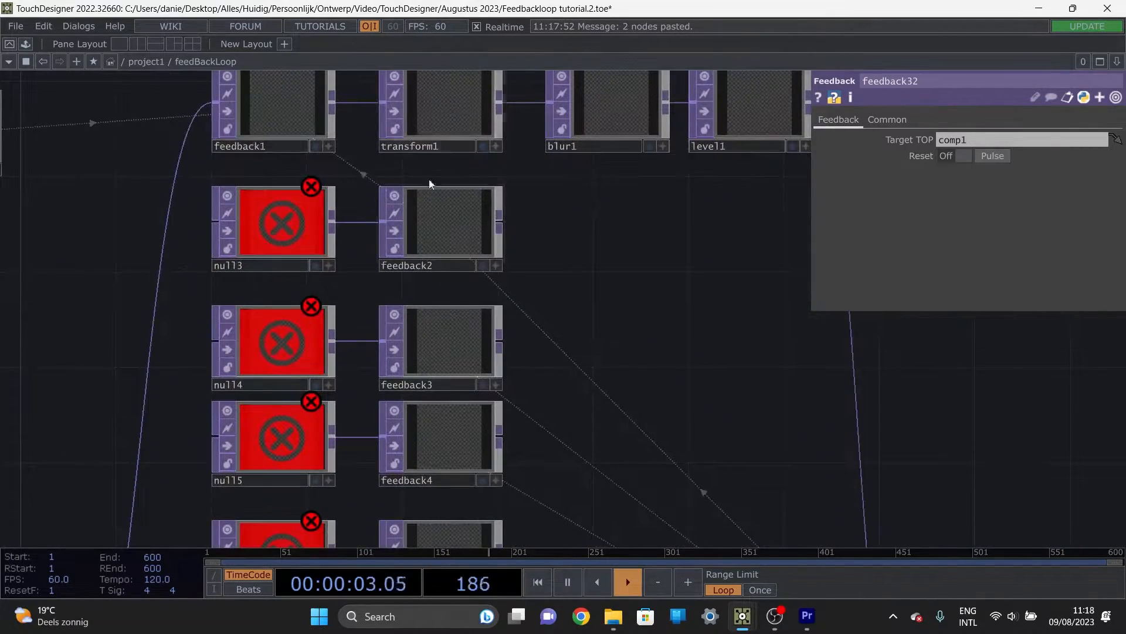
pyautogui.scroll(-5, 433, 291)
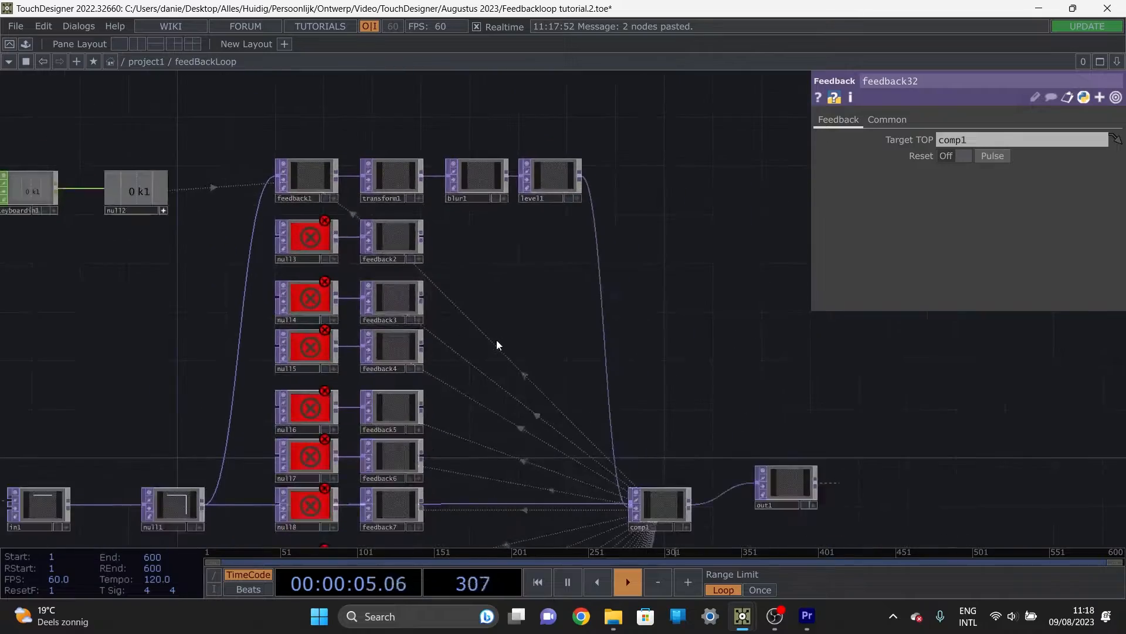
pyautogui.moveTo(496, 339); pyautogui.dragTo(485, 277)
pyautogui.scroll(-5, 485, 277)
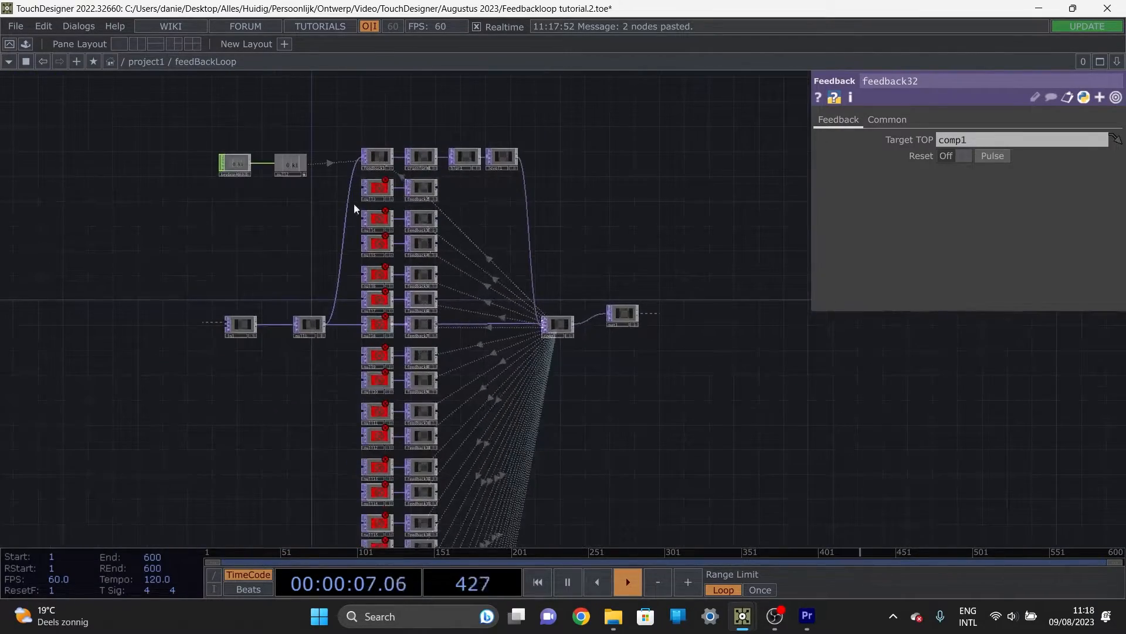
pyautogui.scroll(5, 458, 224)
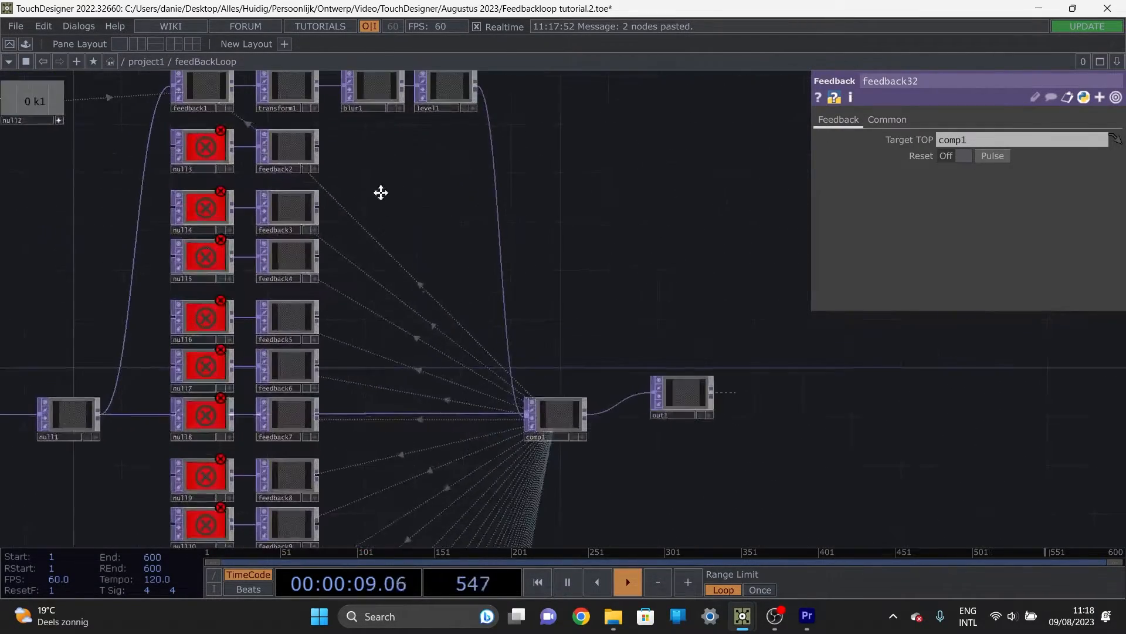
pyautogui.scroll(-5, 384, 219)
pyautogui.moveTo(423, 370); pyautogui.dragTo(324, 277)
pyautogui.scroll(4, 336, 221)
pyautogui.scroll(-2, 330, 204)
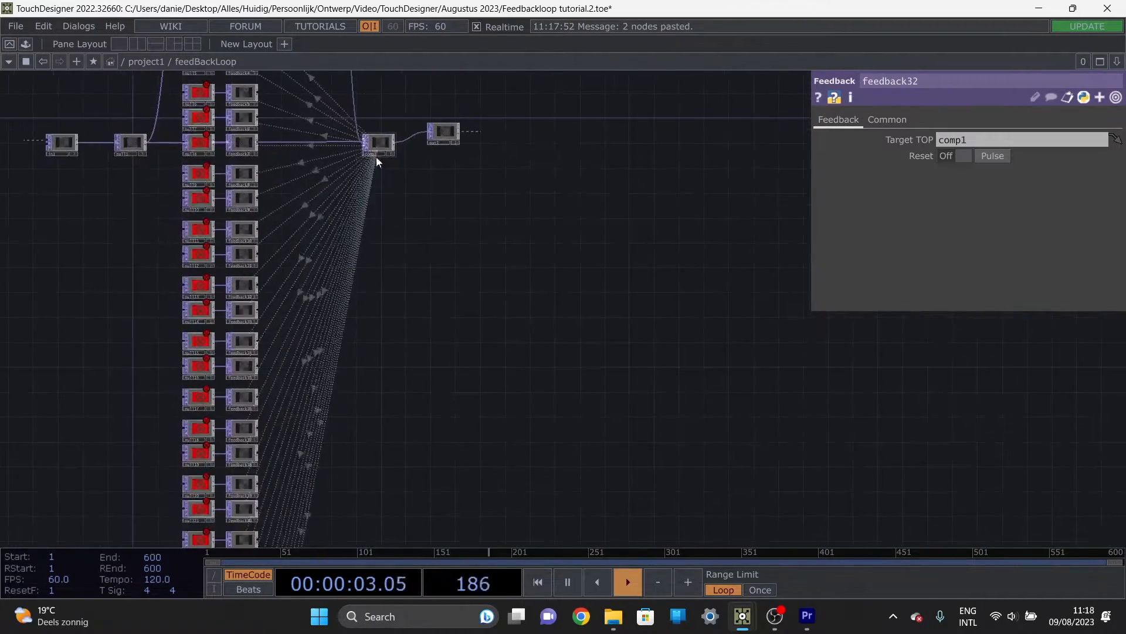
pyautogui.moveTo(411, 155); pyautogui.dragTo(396, 295)
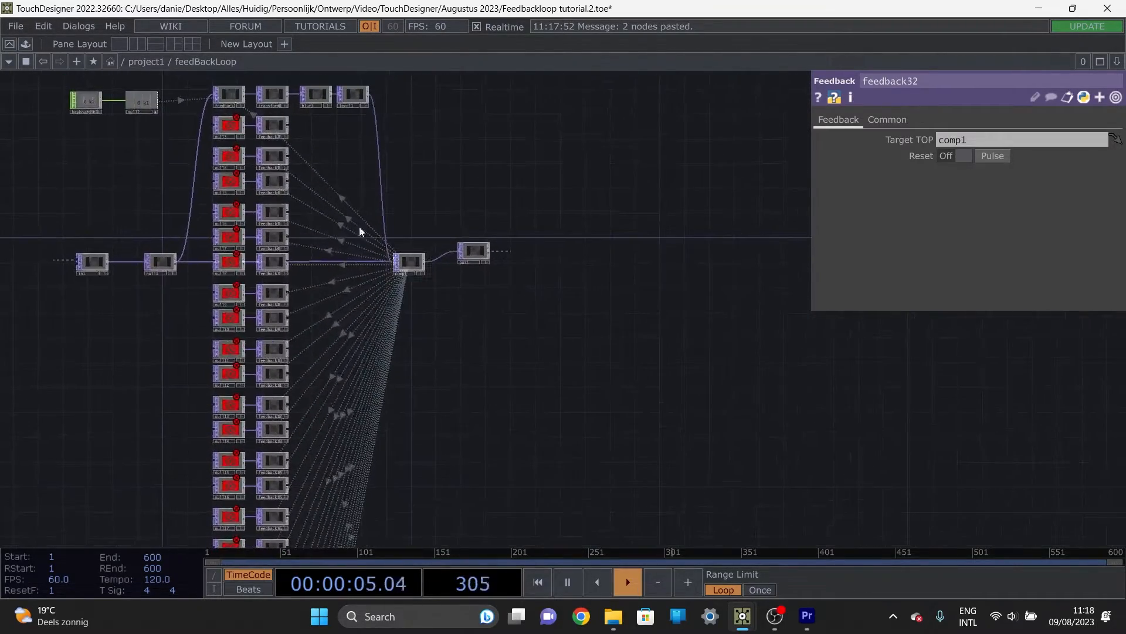
pyautogui.moveTo(354, 261); pyautogui.dragTo(315, 251)
pyautogui.scroll(-6, 315, 251)
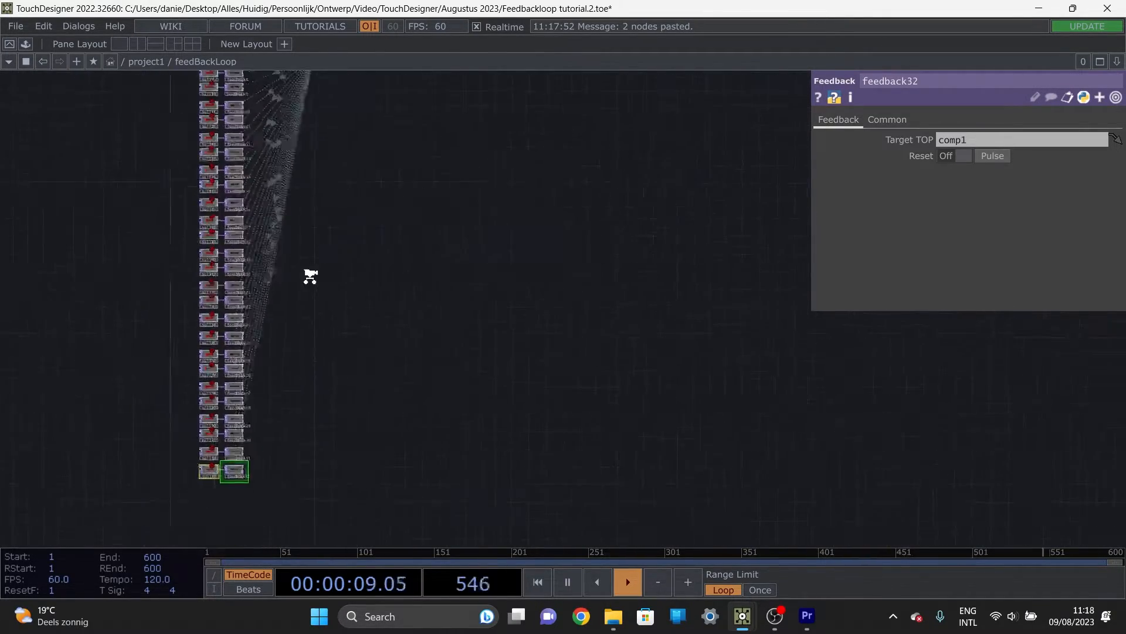
# Step: Move comp1 and out1, along with in1 and null1, down level with the last pair in the column
pyautogui.moveTo(333, 174); pyautogui.dragTo(328, 437)
pyautogui.moveTo(252, 193); pyautogui.dragTo(193, 158, button='right')
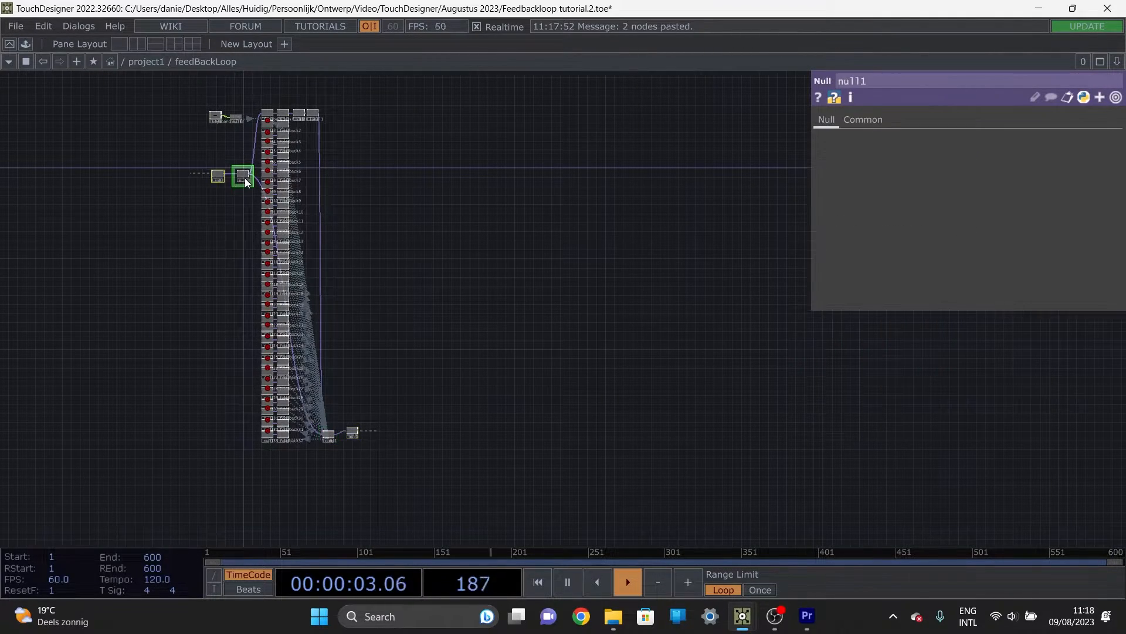
pyautogui.hotkey('ctrl', 'c')
pyautogui.hotkey('ctrl', 'v')
pyautogui.moveTo(156, 474); pyautogui.dragTo(238, 433)
pyautogui.scroll(5, 322, 463)
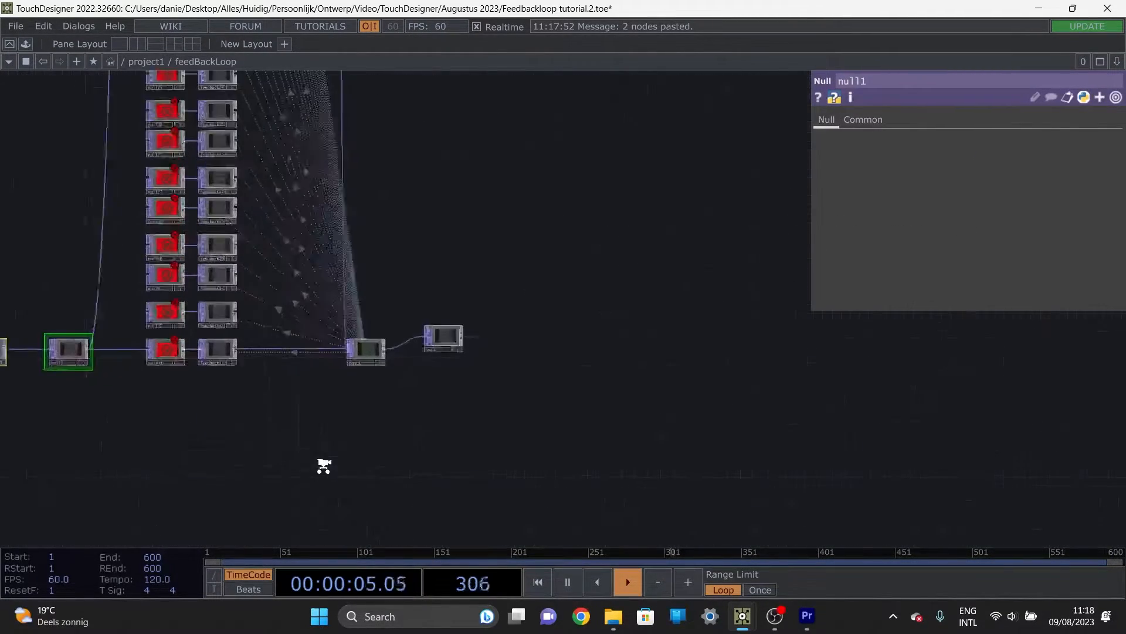
# Step: Line up out1 and comp1 horizontally beside the end of the column
pyautogui.moveTo(448, 322); pyautogui.dragTo(453, 346)
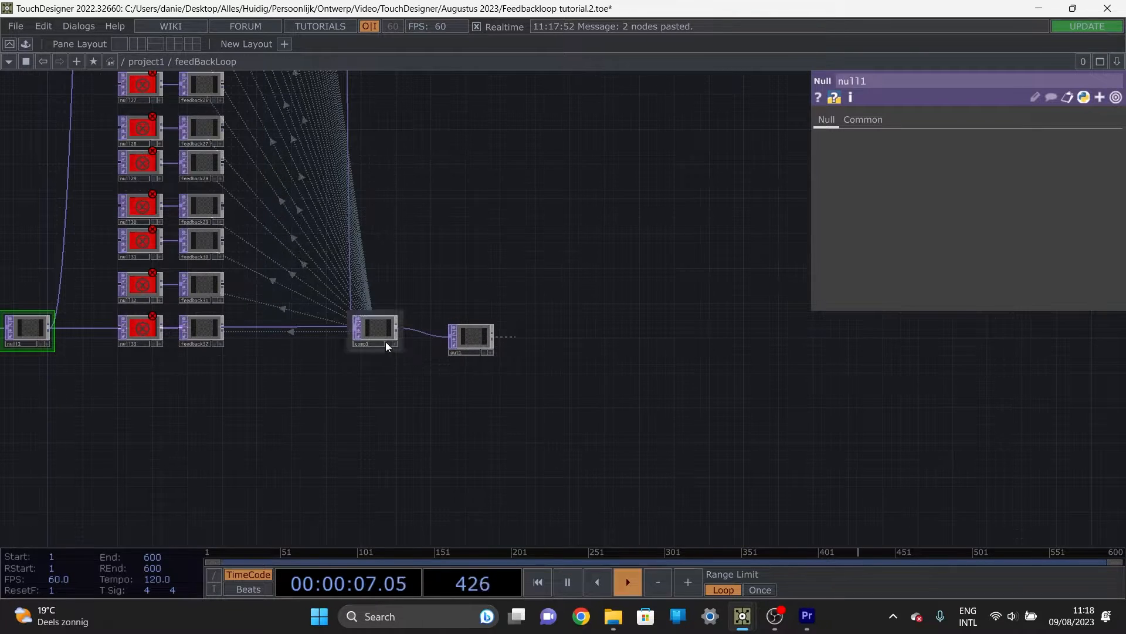
pyautogui.moveTo(385, 342); pyautogui.dragTo(386, 351)
pyautogui.scroll(5, 330, 379)
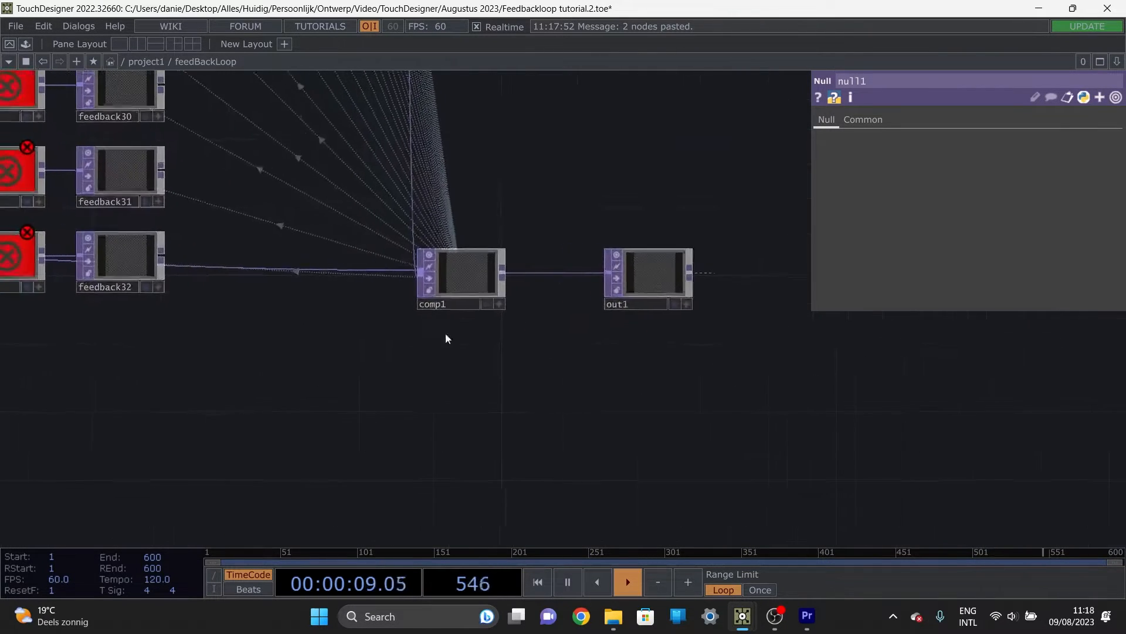
# Step: Reposition null33 and feedback32 directly beneath null32 and feedback31, closing up the end of the column
pyautogui.click(484, 267)
pyautogui.moveTo(329, 339); pyautogui.dragTo(411, 347)
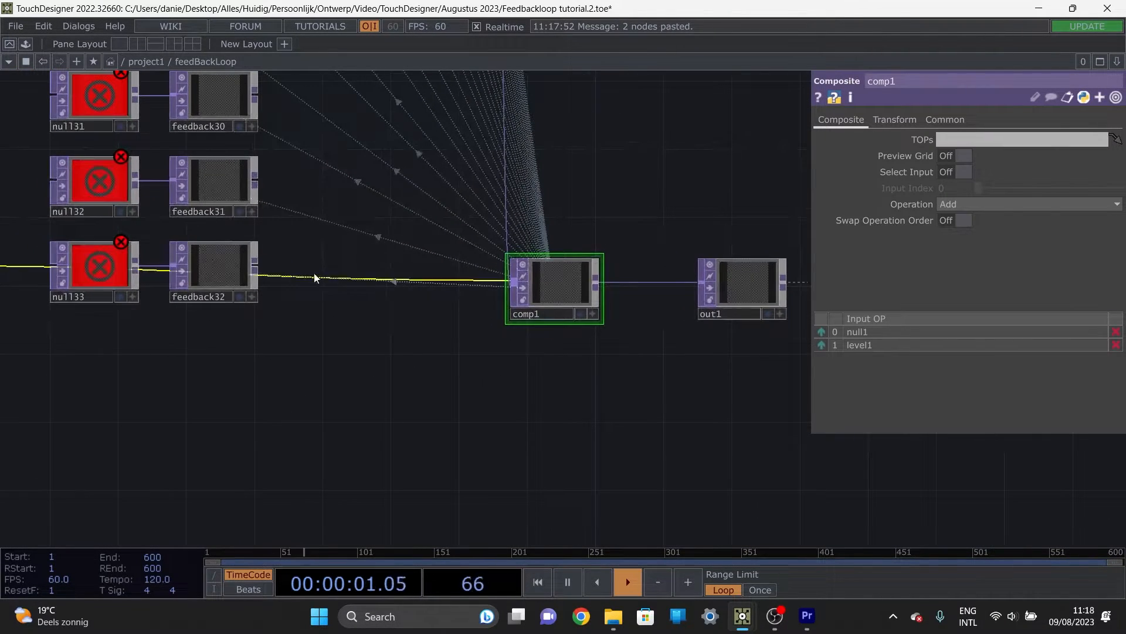
pyautogui.moveTo(279, 326); pyautogui.dragTo(335, 324)
pyautogui.moveTo(262, 266); pyautogui.dragTo(270, 336)
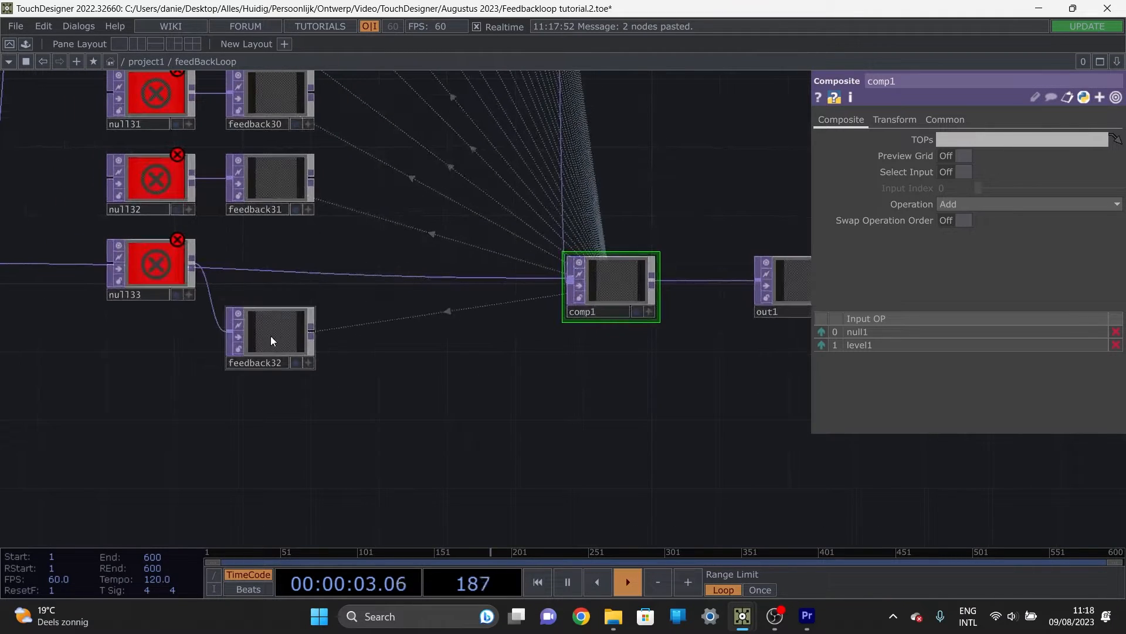
pyautogui.moveTo(175, 281); pyautogui.dragTo(177, 316)
pyautogui.moveTo(246, 254); pyautogui.dragTo(317, 221)
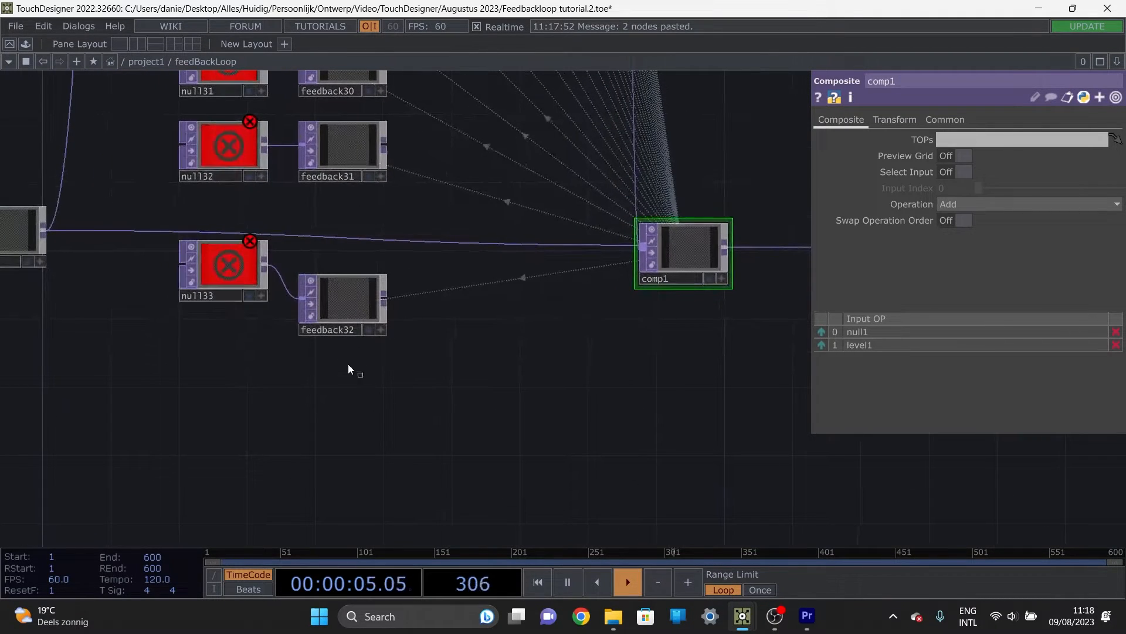
pyautogui.moveTo(347, 365); pyautogui.dragTo(253, 282, button='right')
pyautogui.moveTo(336, 310); pyautogui.dragTo(334, 241)
pyautogui.moveTo(210, 246); pyautogui.dragTo(219, 243)
pyautogui.moveTo(293, 337); pyautogui.dragTo(296, 337)
pyautogui.click(360, 249)
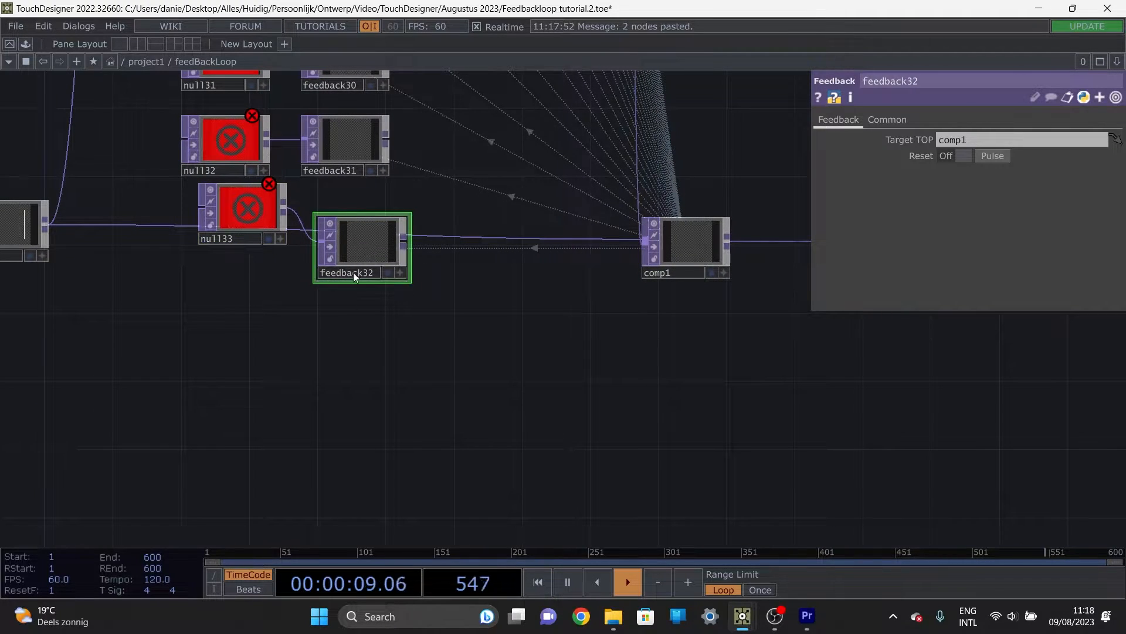
pyautogui.moveTo(352, 258); pyautogui.dragTo(333, 220)
pyautogui.moveTo(230, 223); pyautogui.dragTo(213, 220)
# Step: Shift comp1 with out1 and in1 with null1 further down so their connecting wire runs below the column
pyautogui.scroll(-5, 480, 376)
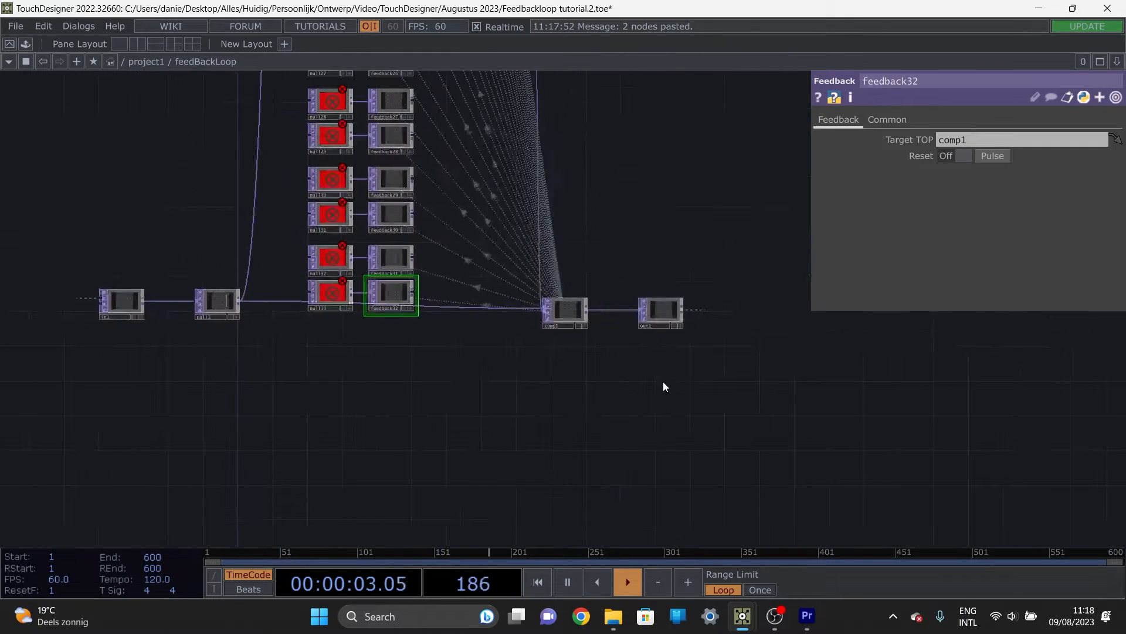
pyautogui.click(579, 311)
pyautogui.moveTo(579, 308); pyautogui.dragTo(580, 344)
pyautogui.moveTo(250, 396); pyautogui.dragTo(97, 279)
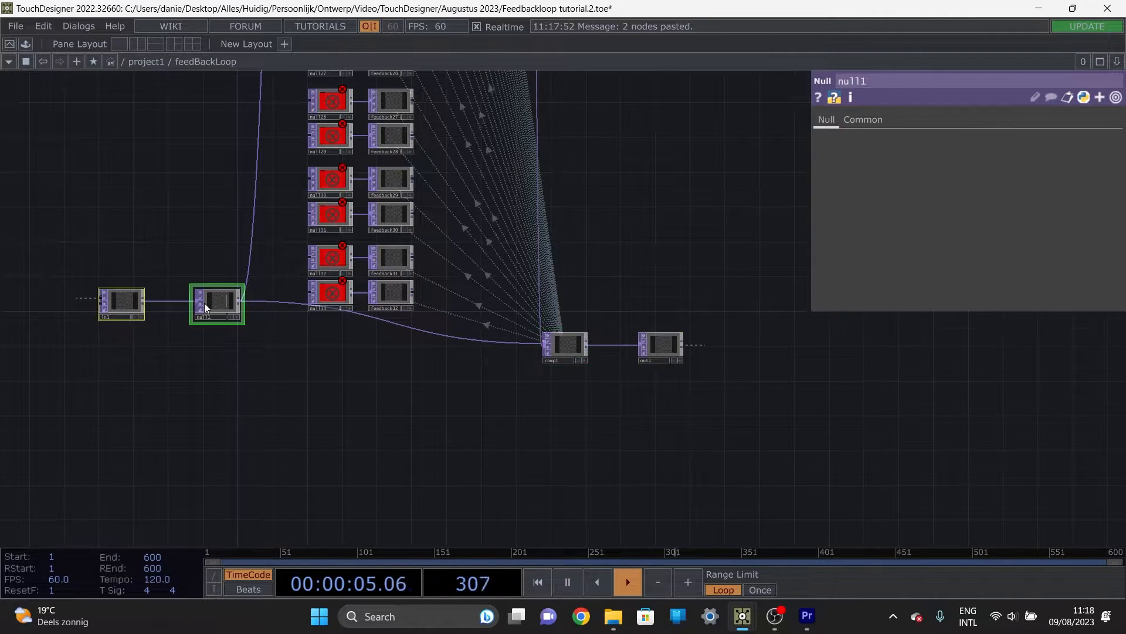
pyautogui.moveTo(204, 302); pyautogui.dragTo(196, 337)
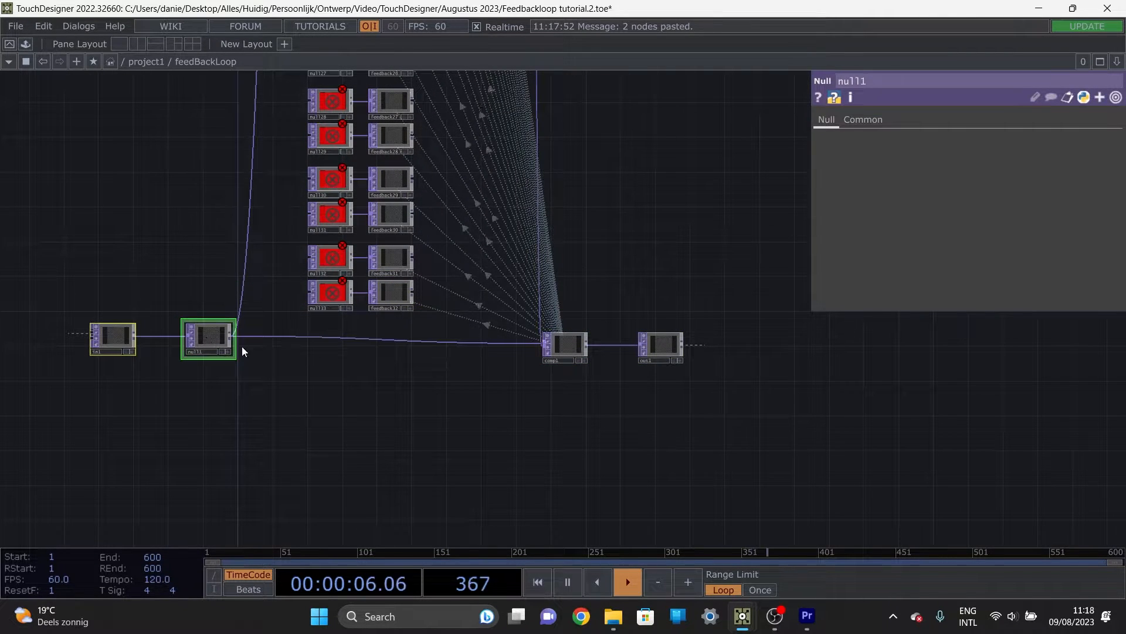
# Step: Set each Feedback TOP's Target TOP to the one directly below it, from feedback31 up to feedback2, keeping feedback32 targeting comp1
pyautogui.click(562, 342)
pyautogui.click(402, 293)
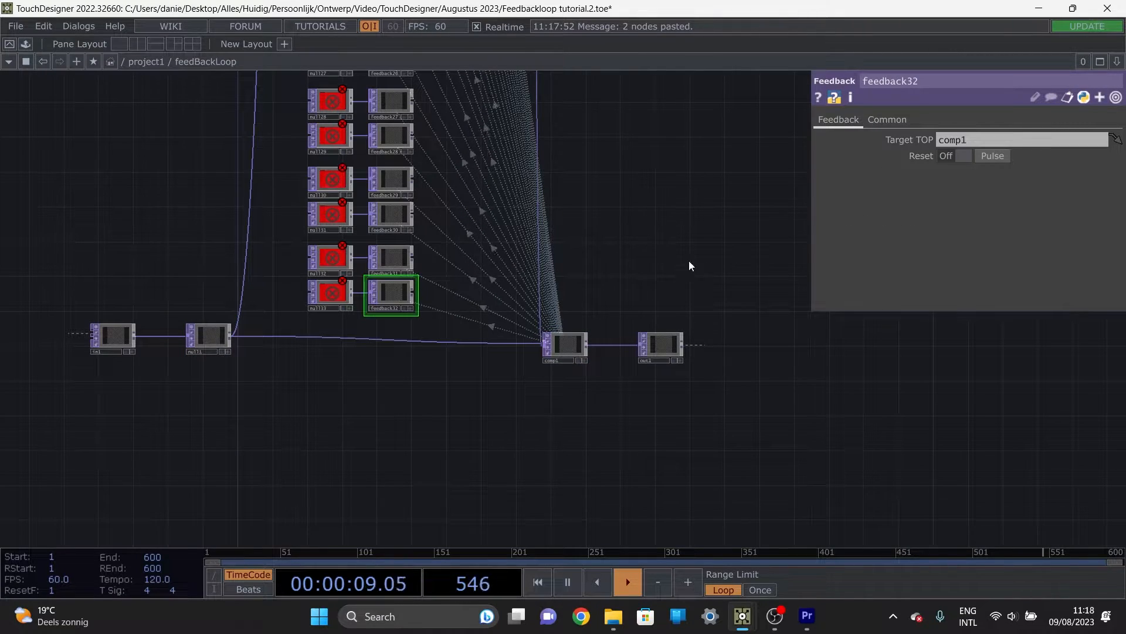
pyautogui.scroll(5, 464, 258)
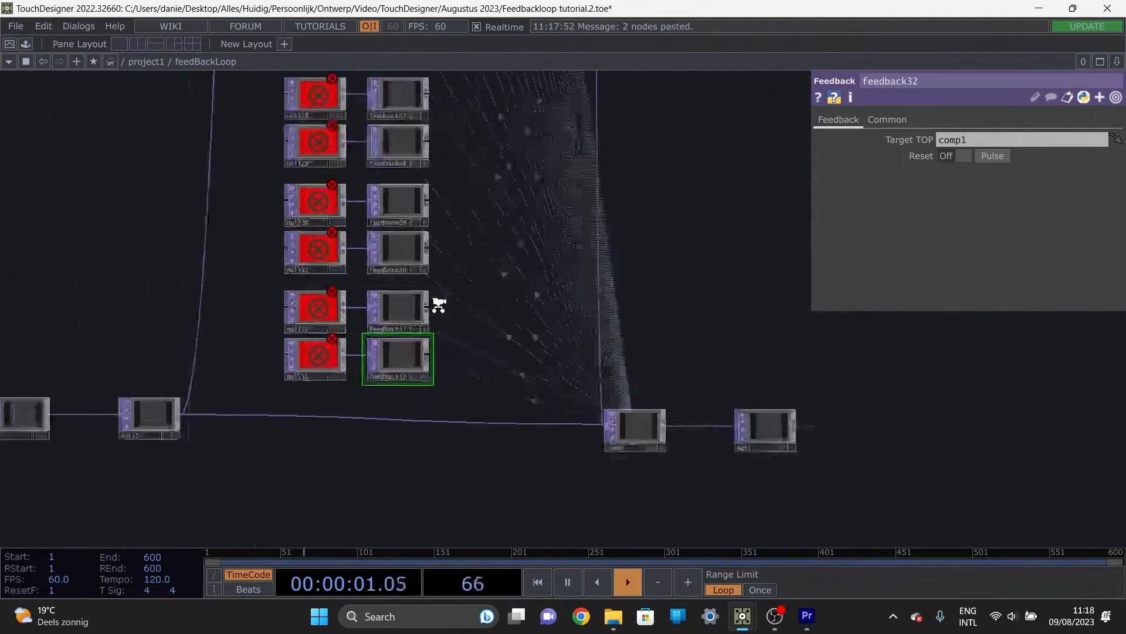
pyautogui.moveTo(506, 363); pyautogui.dragTo(518, 293)
pyautogui.moveTo(374, 342); pyautogui.dragTo(354, 250)
pyautogui.moveTo(516, 294); pyautogui.dragTo(541, 395)
pyautogui.moveTo(415, 329); pyautogui.dragTo(413, 233)
pyautogui.moveTo(531, 228); pyautogui.dragTo(545, 356)
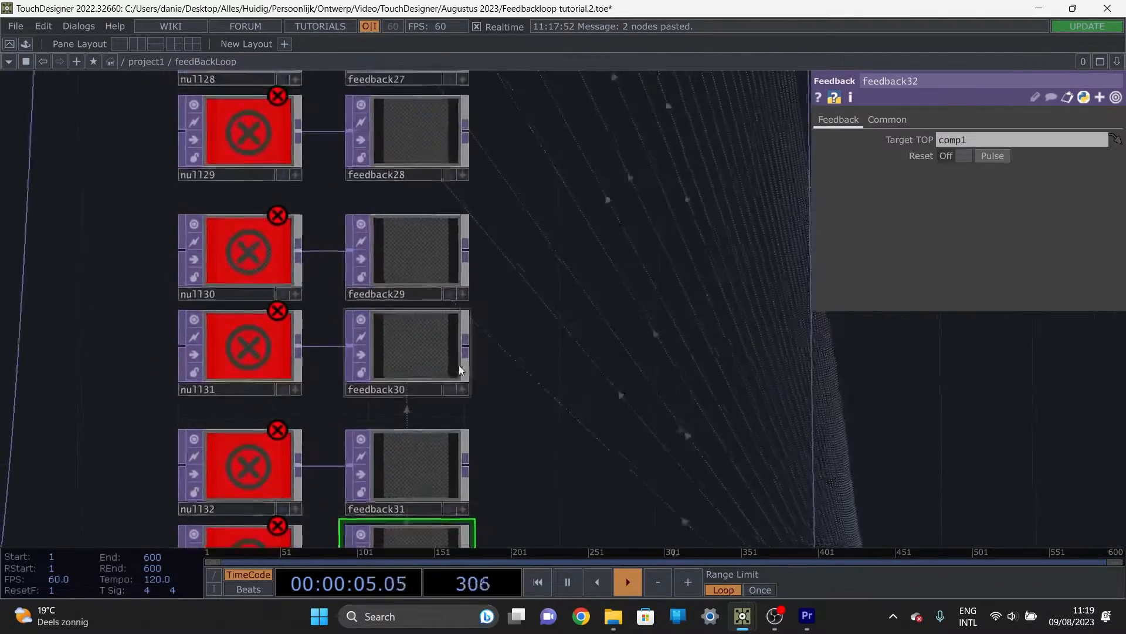
pyautogui.moveTo(405, 338); pyautogui.dragTo(405, 265)
pyautogui.moveTo(543, 295); pyautogui.dragTo(555, 415)
pyautogui.moveTo(455, 394); pyautogui.dragTo(433, 270)
pyautogui.moveTo(582, 329); pyautogui.dragTo(584, 448)
pyautogui.moveTo(446, 367); pyautogui.dragTo(446, 319)
pyautogui.moveTo(592, 327); pyautogui.dragTo(593, 360)
pyautogui.moveTo(459, 388); pyautogui.dragTo(460, 294)
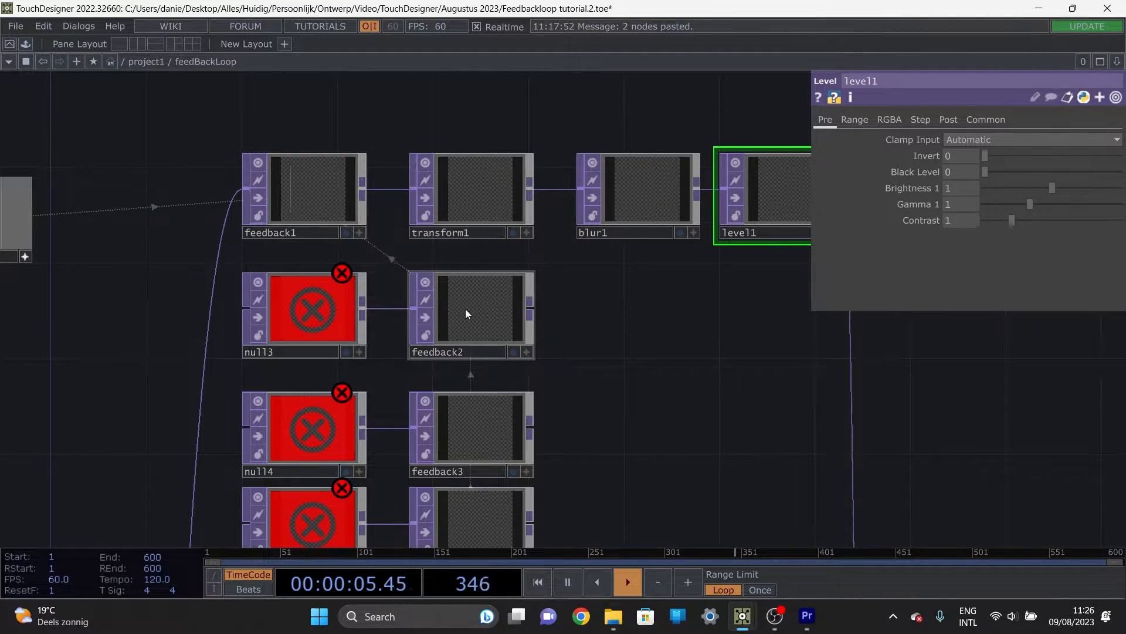
# Step: Check the Target TOP settings of feedback2 and feedback1 at the start of the chain
pyautogui.click(437, 329)
pyautogui.scroll(-3, 381, 253)
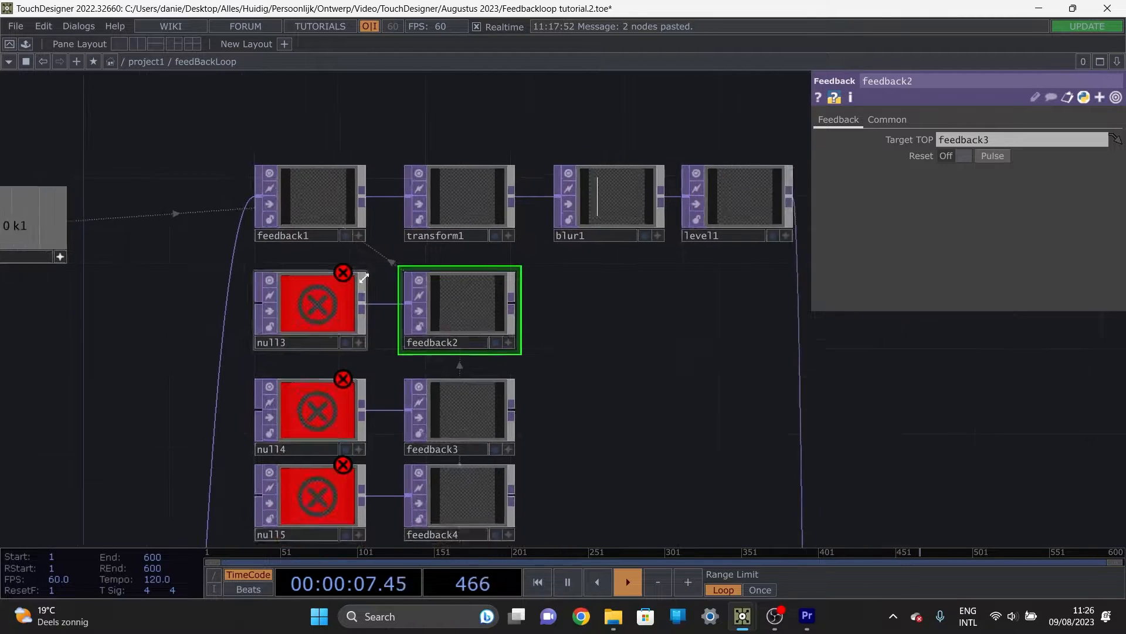
pyautogui.scroll(-5, 539, 399)
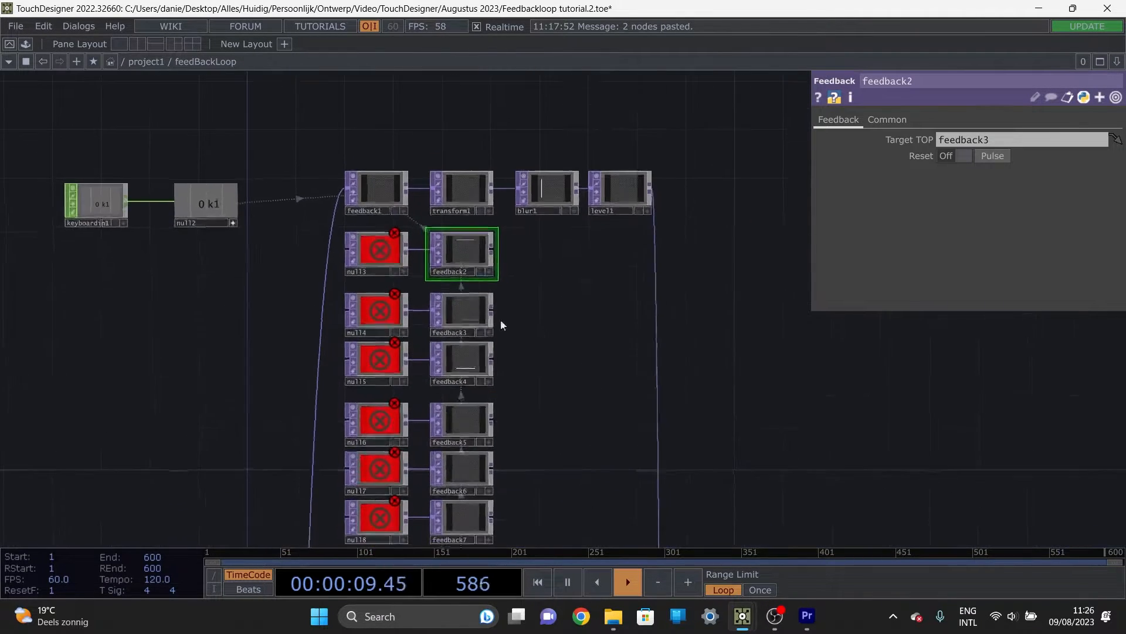
pyautogui.click(367, 188)
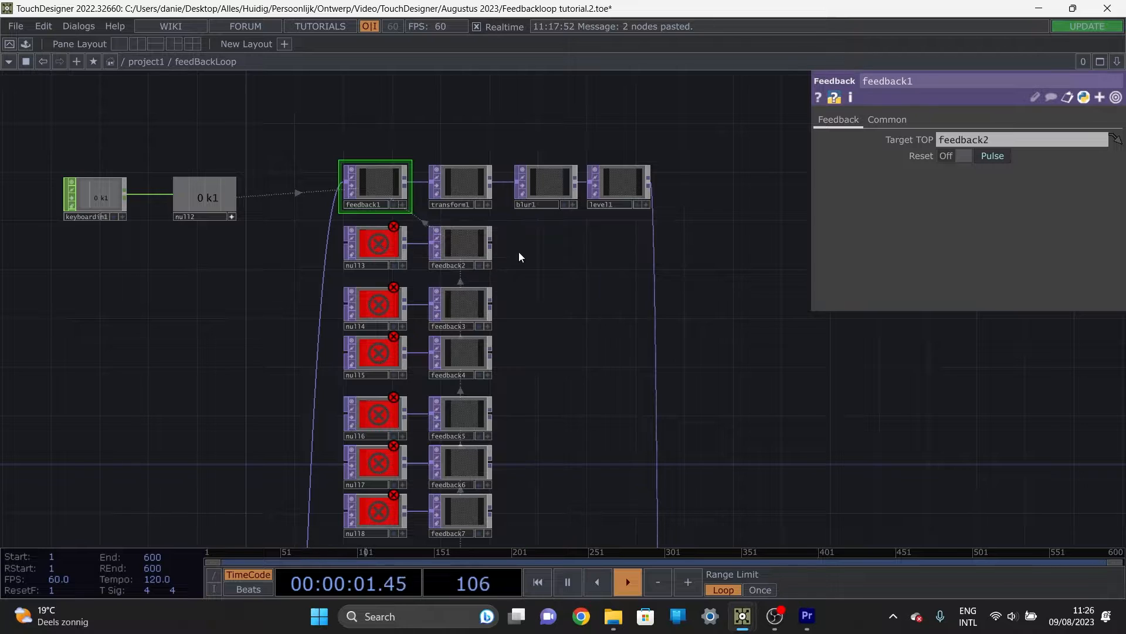
# Step: Drive the Reset Pulse of all Feedback TOPs from feedback2 through feedback32 with null2's k1 channel
pyautogui.moveTo(524, 245); pyautogui.dragTo(473, 280)
pyautogui.moveTo(485, 269); pyautogui.dragTo(420, 489, button='right')
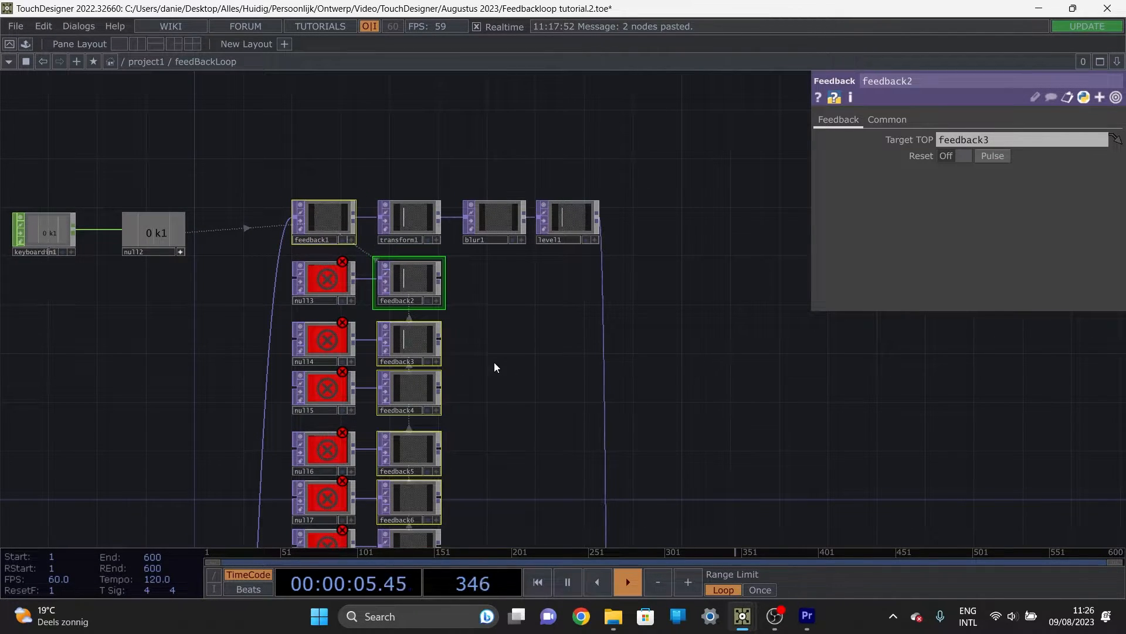
pyautogui.moveTo(505, 426); pyautogui.dragTo(513, 129)
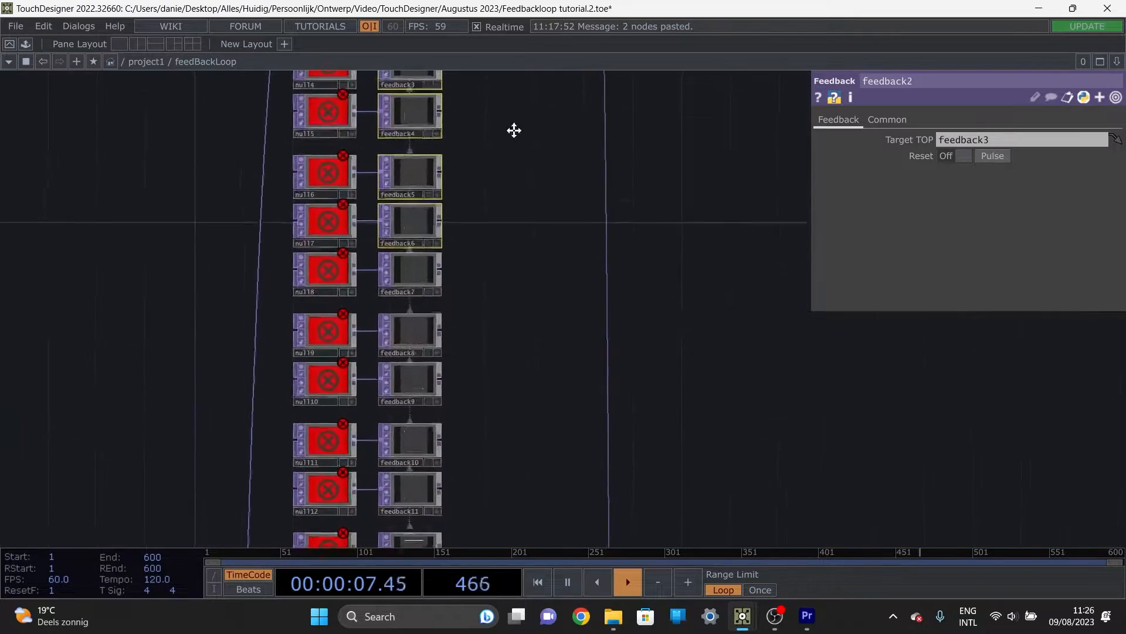
pyautogui.keyDown('shift'); pyautogui.moveTo(496, 189); pyautogui.dragTo(448, 435, button='right'); pyautogui.keyUp('shift')
pyautogui.moveTo(500, 353); pyautogui.dragTo(515, 93)
pyautogui.keyDown('shift'); pyautogui.moveTo(501, 272); pyautogui.dragTo(422, 433, button='right'); pyautogui.keyUp('shift')
pyautogui.moveTo(519, 472); pyautogui.dragTo(501, 197)
pyautogui.keyDown('shift'); pyautogui.moveTo(477, 184); pyautogui.dragTo(424, 492, button='right'); pyautogui.keyUp('shift')
pyautogui.moveTo(524, 469); pyautogui.dragTo(510, 168)
pyautogui.keyDown('shift'); pyautogui.moveTo(476, 222); pyautogui.dragTo(399, 505, button='right'); pyautogui.keyUp('shift')
pyautogui.moveTo(526, 504); pyautogui.dragTo(535, 133)
pyautogui.keyDown('shift'); pyautogui.moveTo(504, 172); pyautogui.dragTo(438, 353, button='right'); pyautogui.keyUp('shift')
pyautogui.scroll(-10, 434, 328)
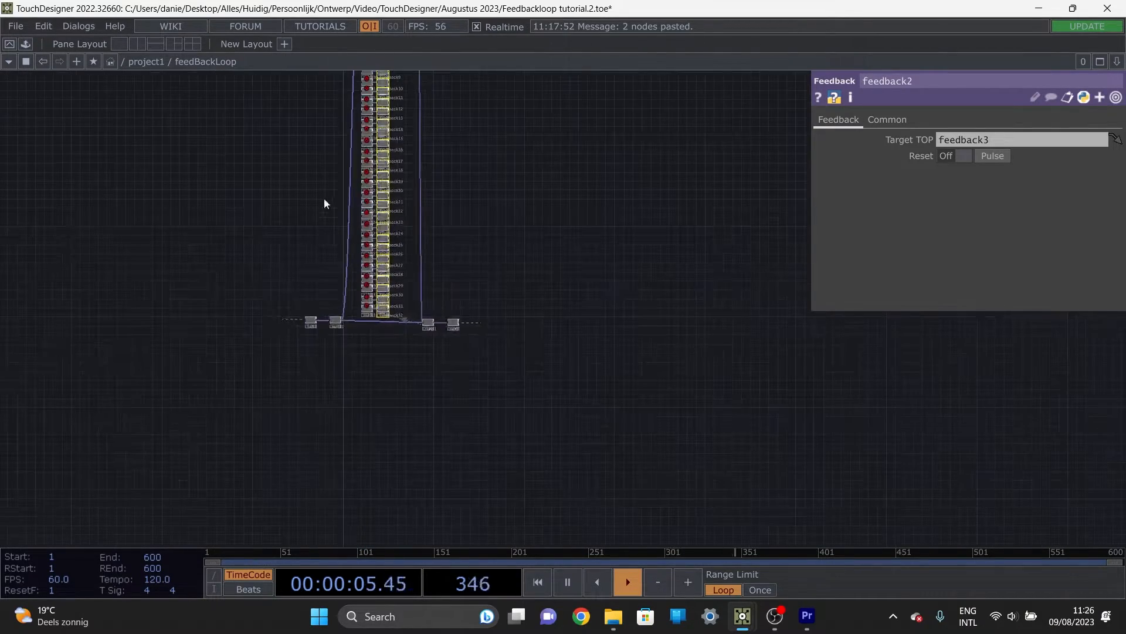
pyautogui.scroll(10, 387, 247)
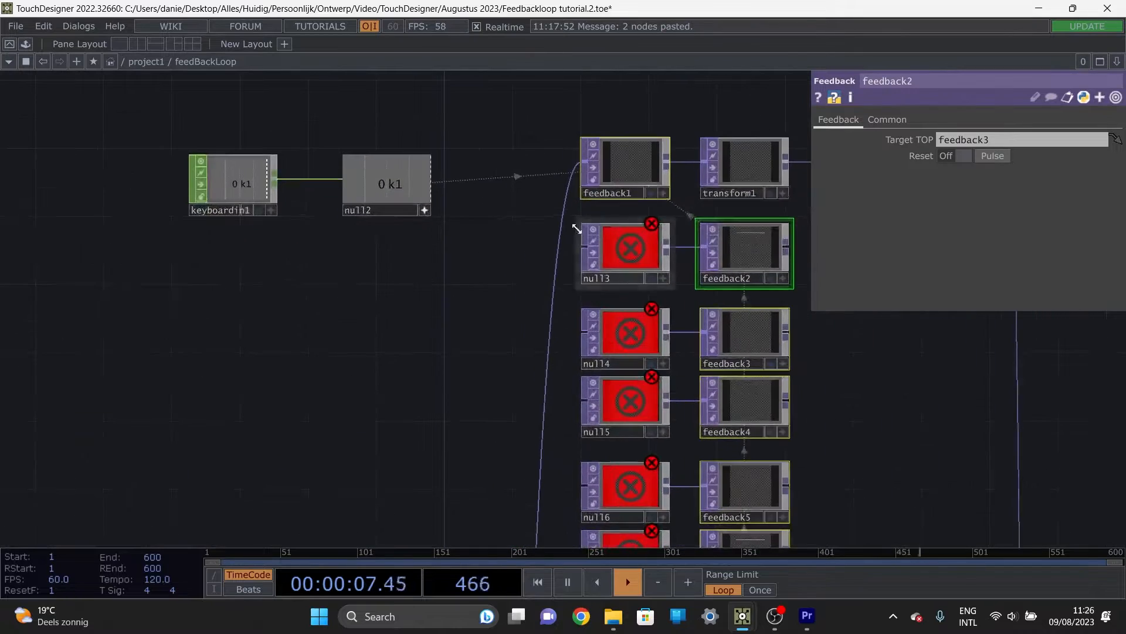
pyautogui.moveTo(355, 300); pyautogui.dragTo(335, 309)
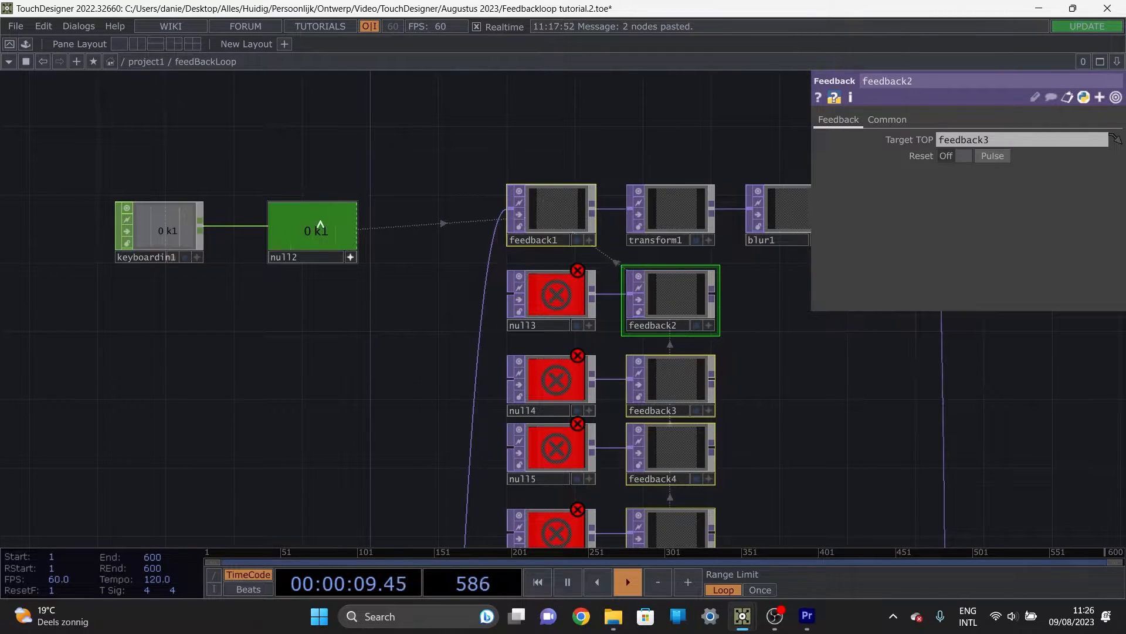
pyautogui.moveTo(301, 231); pyautogui.dragTo(991, 153)
pyautogui.click(999, 144)
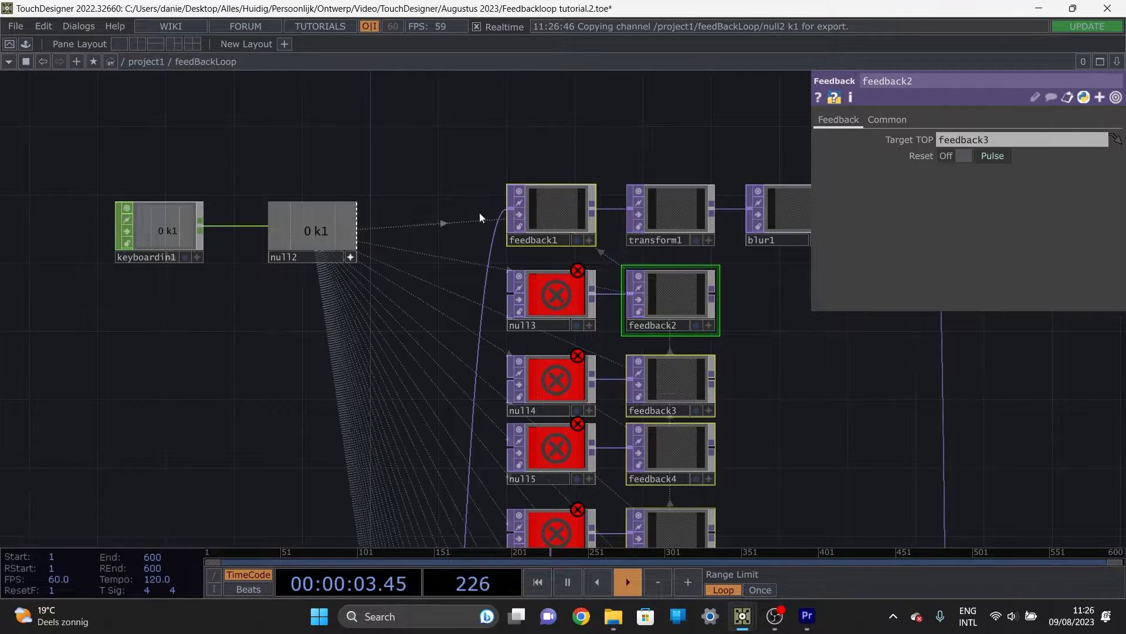
# Step: Test the keyboard reset and check the top operator row and null2's links to the Feedback TOP column
pyautogui.scroll(-3, 730, 350)
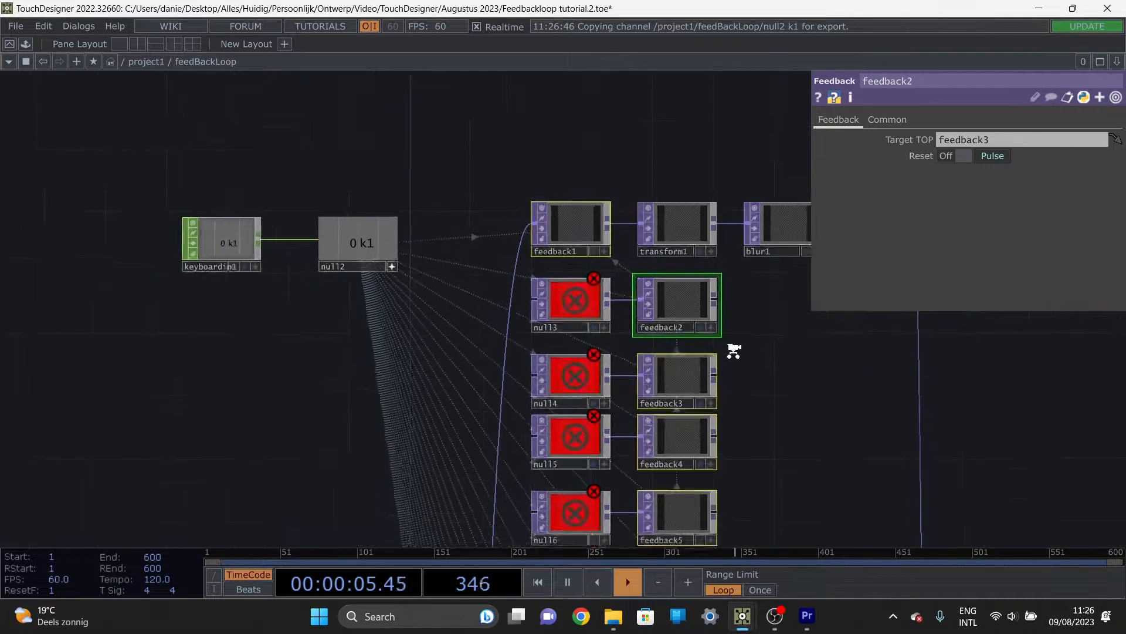
pyautogui.moveTo(783, 400); pyautogui.dragTo(578, 345)
pyautogui.press('1')
pyautogui.scroll(6, 672, 206)
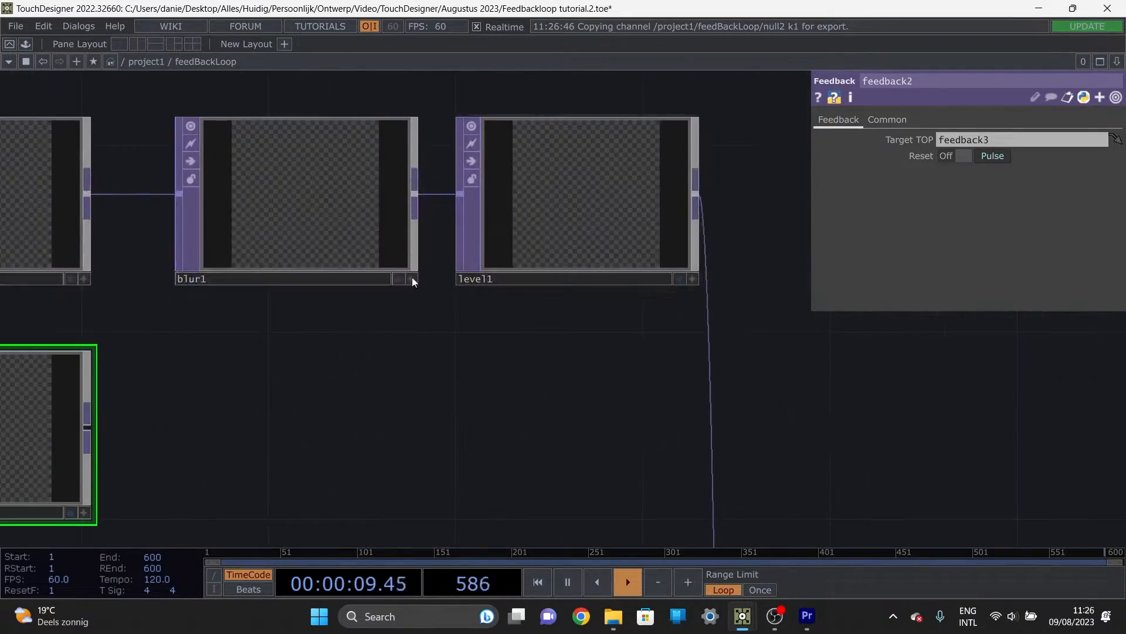
pyautogui.scroll(-4, 412, 277)
pyautogui.moveTo(382, 378); pyautogui.dragTo(505, 295)
pyautogui.scroll(-4, 510, 298)
pyautogui.moveTo(547, 412); pyautogui.dragTo(536, 276)
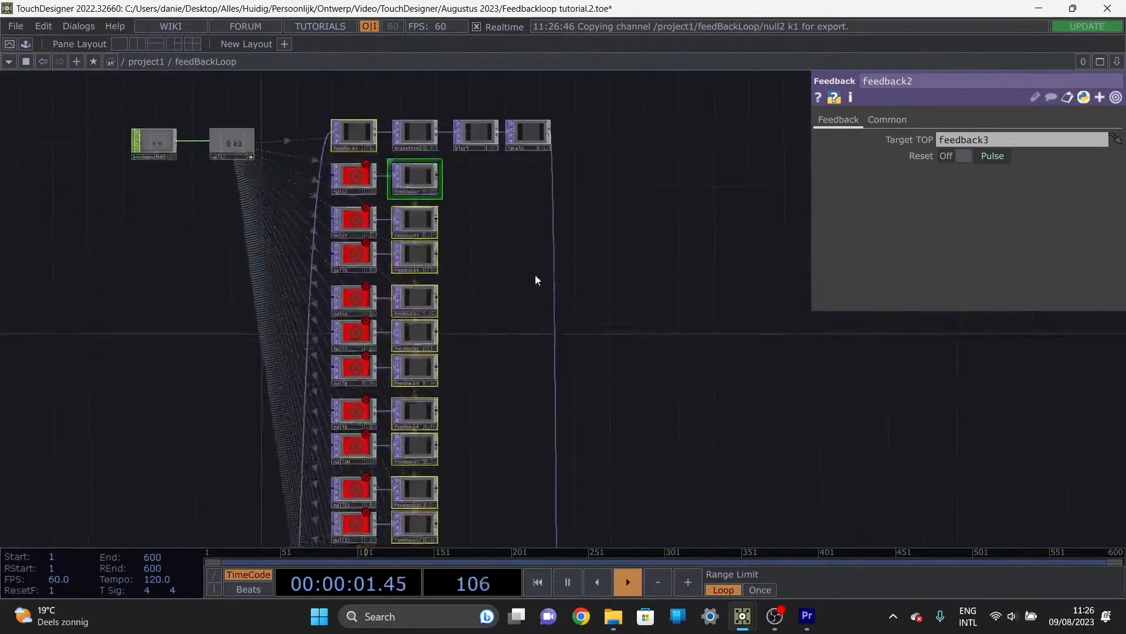
pyautogui.scroll(-4, 516, 286)
pyautogui.moveTo(418, 369); pyautogui.dragTo(433, 307)
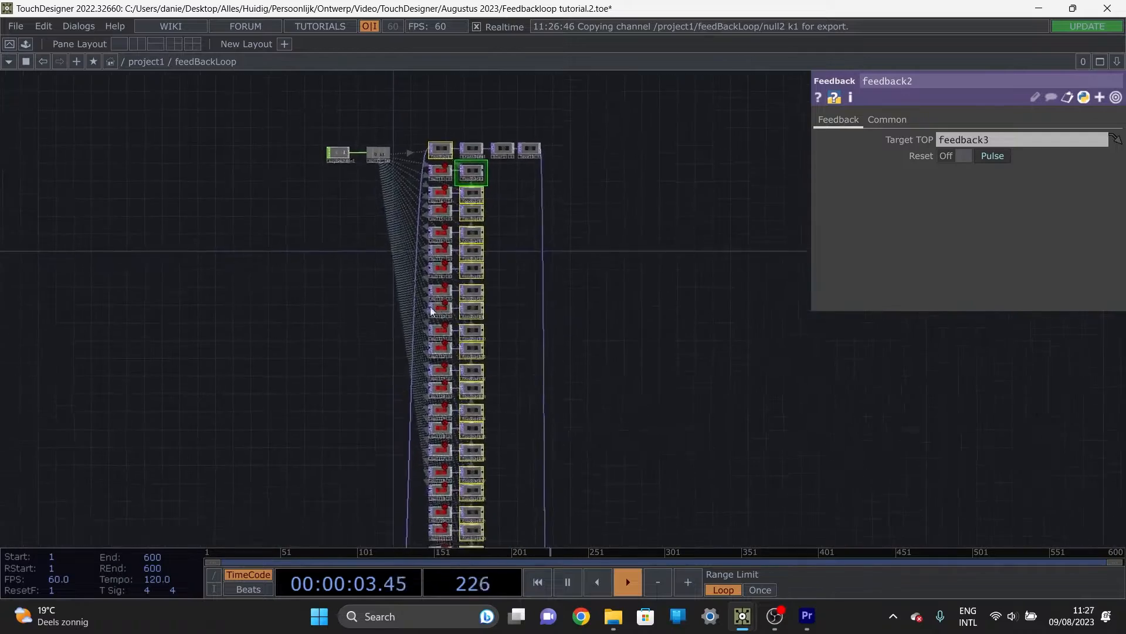
# Step: Connect null1's output to the inputs of all Null TOPs in the column, null3 through null33
pyautogui.scroll(4, 361, 377)
pyautogui.moveTo(361, 377); pyautogui.dragTo(372, 384)
pyautogui.scroll(-4, 372, 384)
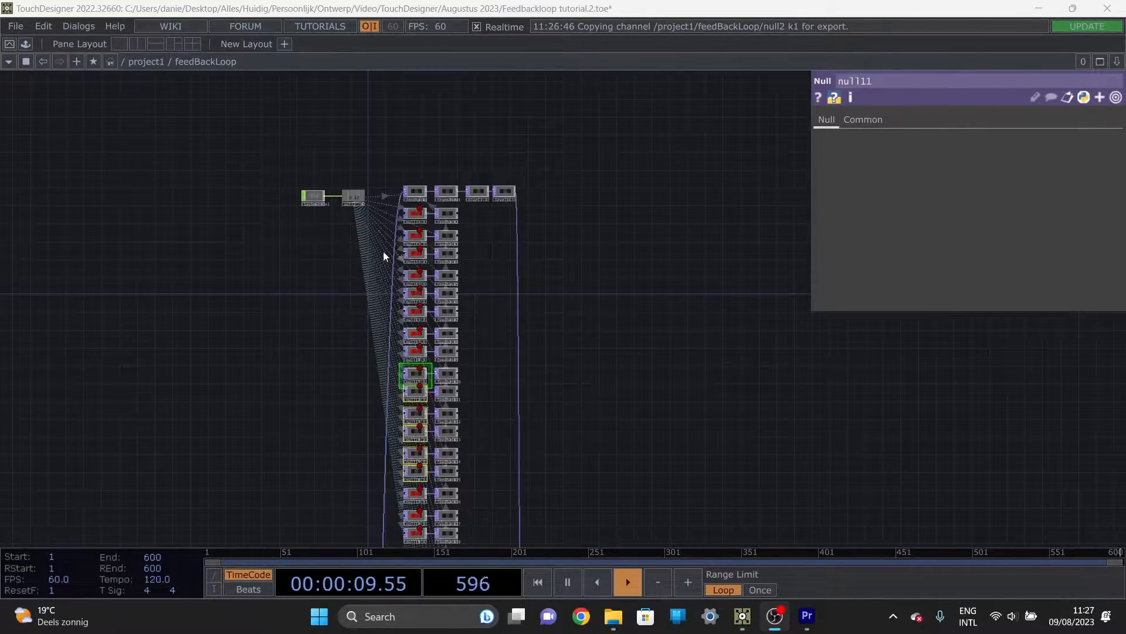
pyautogui.scroll(2, 410, 214)
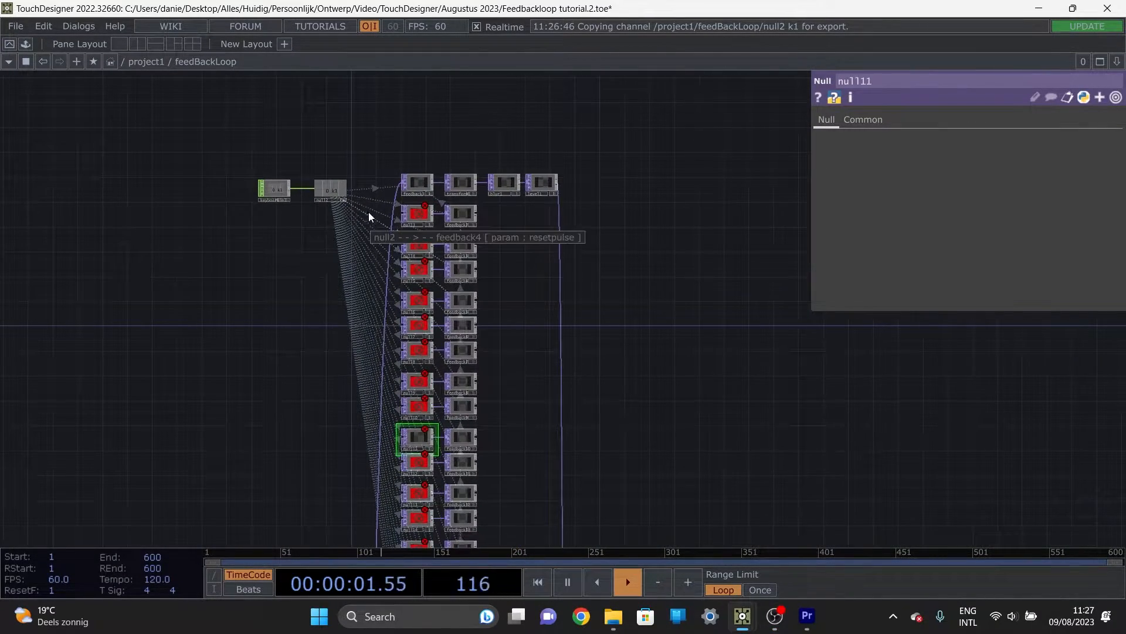
pyautogui.moveTo(380, 212); pyautogui.dragTo(428, 537, button='right')
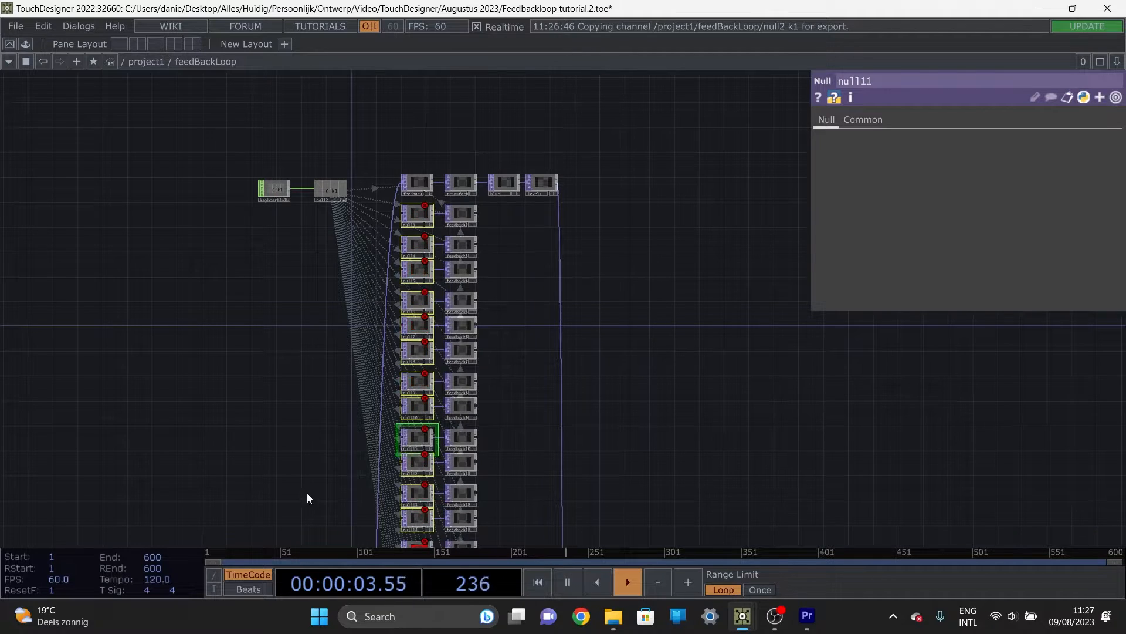
pyautogui.press('space')
pyautogui.press('space')
pyautogui.moveTo(284, 437); pyautogui.dragTo(293, 147)
pyautogui.moveTo(297, 411); pyautogui.dragTo(298, 266)
pyautogui.moveTo(377, 136); pyautogui.dragTo(434, 510, button='right')
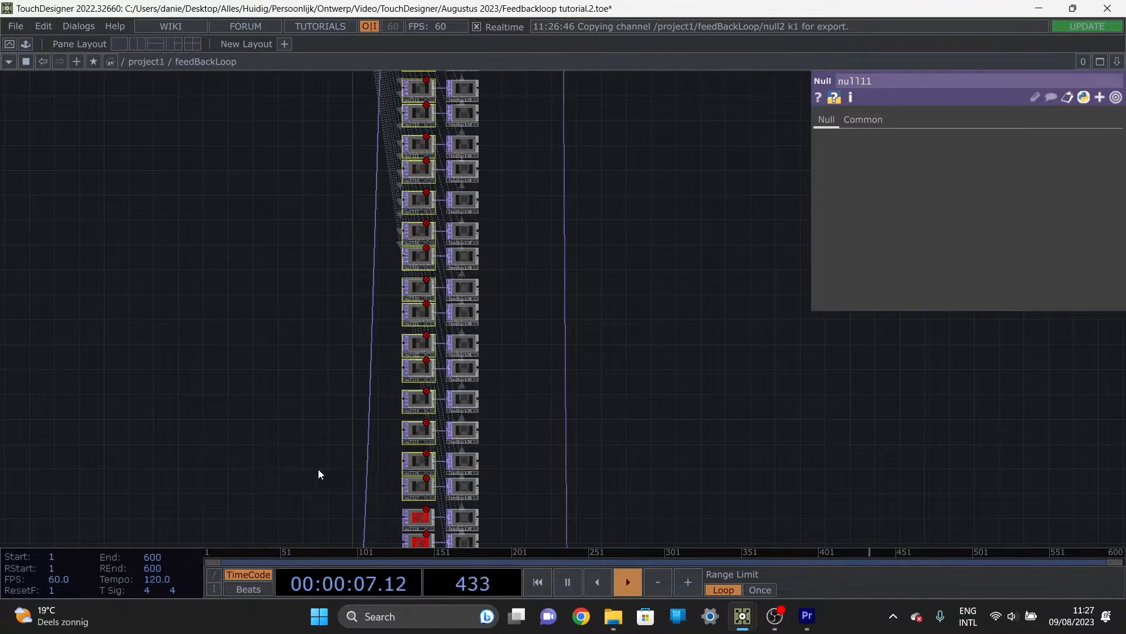
pyautogui.moveTo(318, 469); pyautogui.dragTo(299, 294)
pyautogui.scroll(-5, 276, 334)
pyautogui.moveTo(353, 251); pyautogui.dragTo(406, 406, button='right')
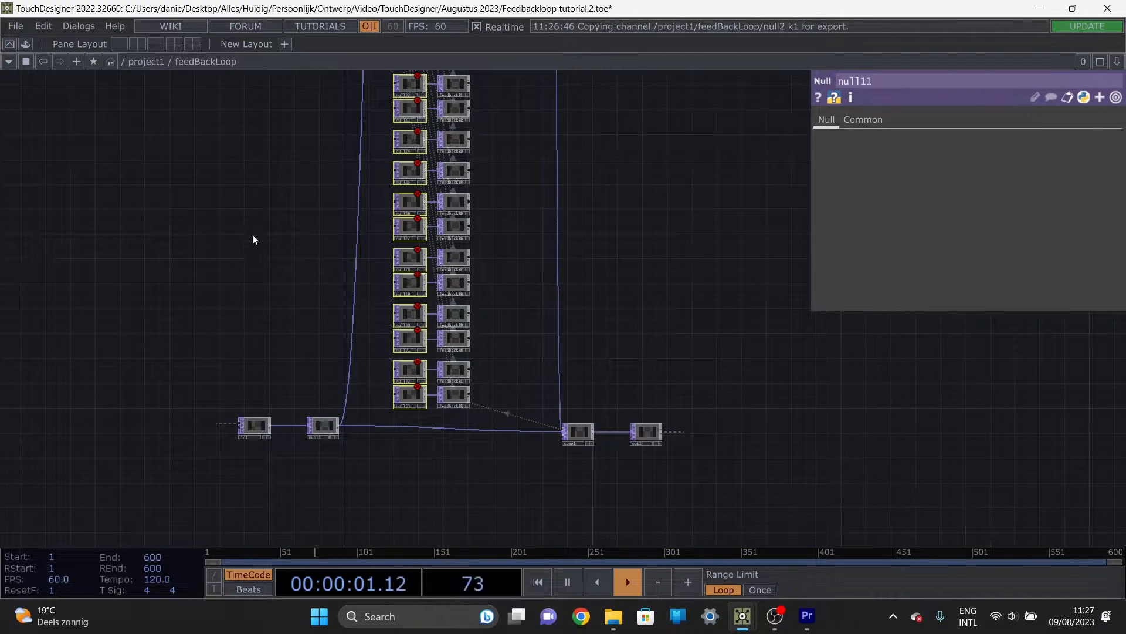
pyautogui.scroll(-3, 203, 222)
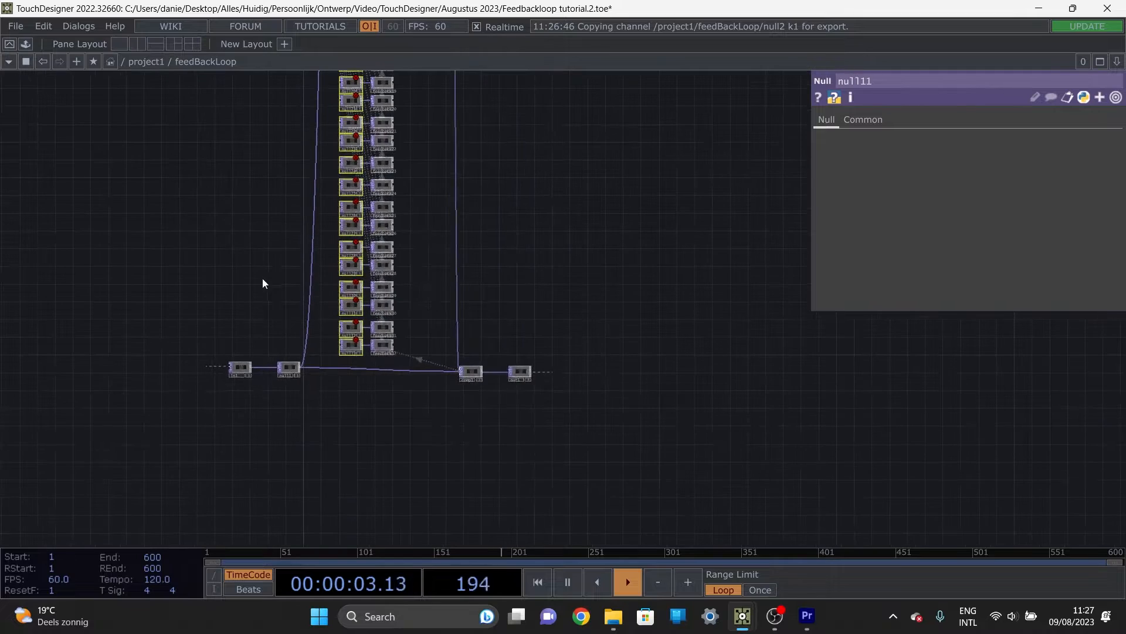
pyautogui.scroll(5, 275, 293)
pyautogui.scroll(4, 311, 334)
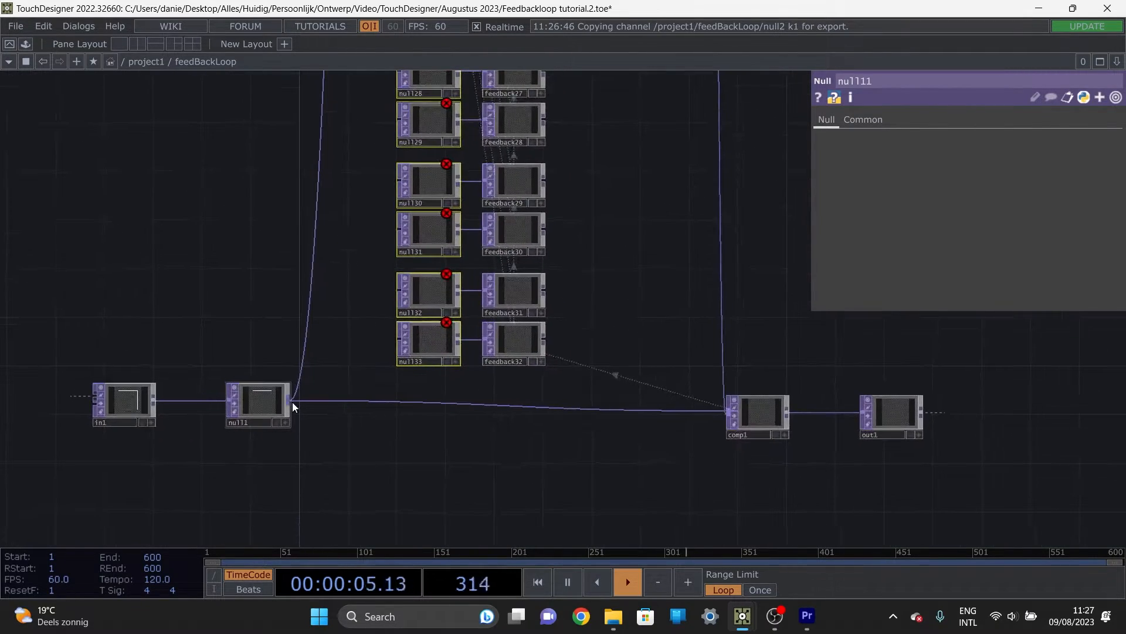
pyautogui.moveTo(300, 400); pyautogui.dragTo(399, 290)
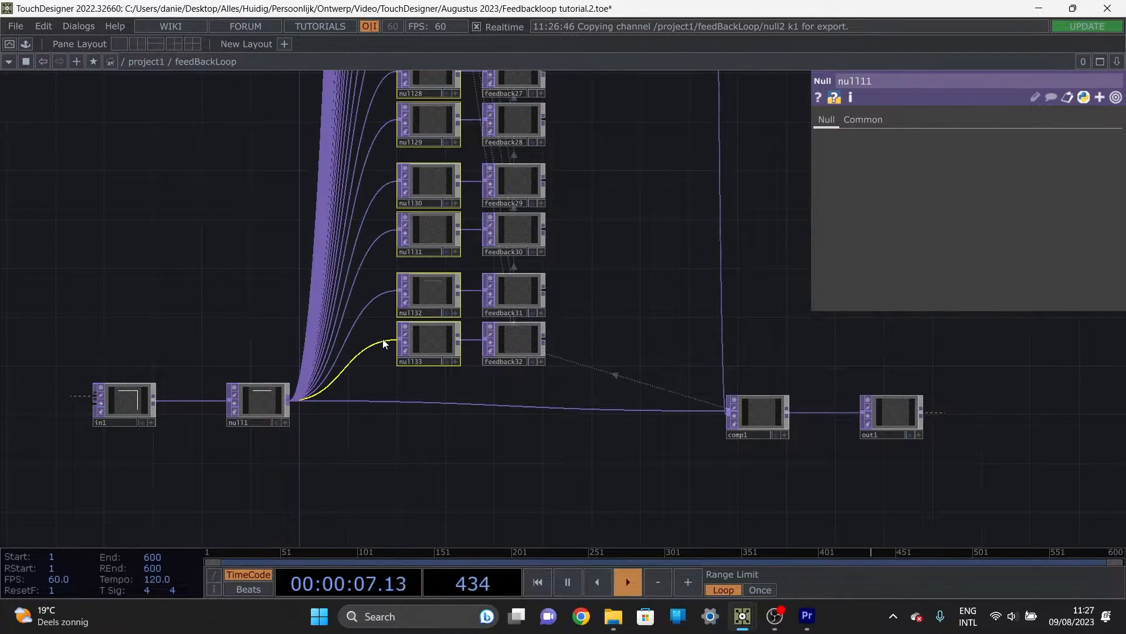
# Step: Examine the upper part of the feedback network and the transform1 parameters
pyautogui.scroll(-2, 367, 297)
pyautogui.scroll(-5, 365, 297)
pyautogui.moveTo(264, 130); pyautogui.dragTo(256, 272)
pyautogui.scroll(6, 337, 196)
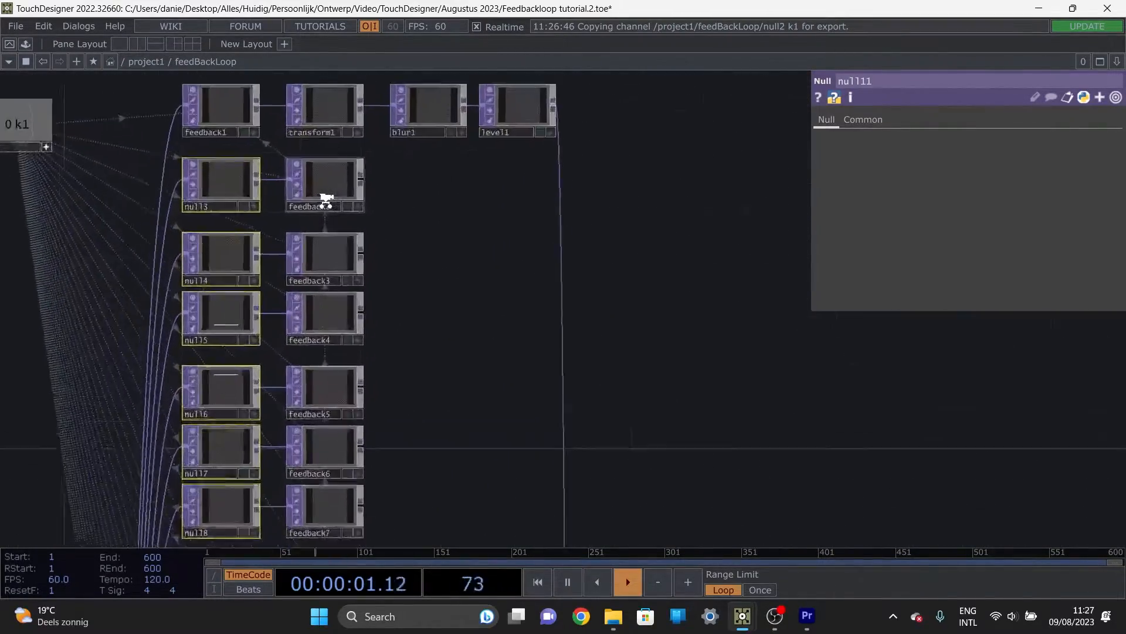
pyautogui.scroll(-2, 409, 232)
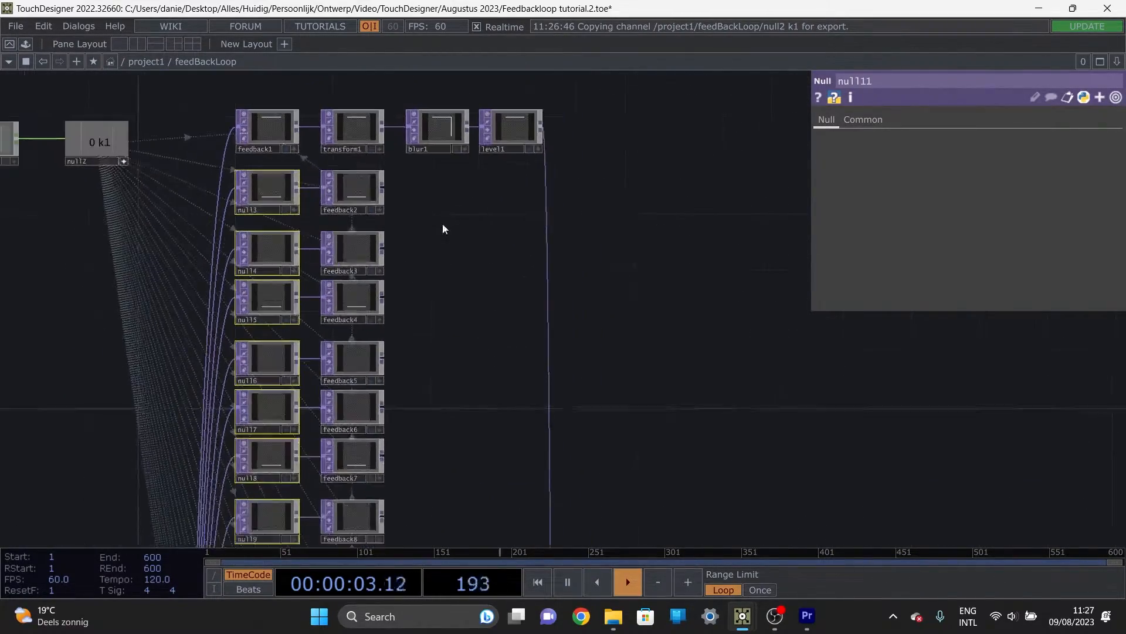
pyautogui.moveTo(352, 110); pyautogui.dragTo(352, 208)
pyautogui.scroll(3, 352, 209)
pyautogui.click(357, 242)
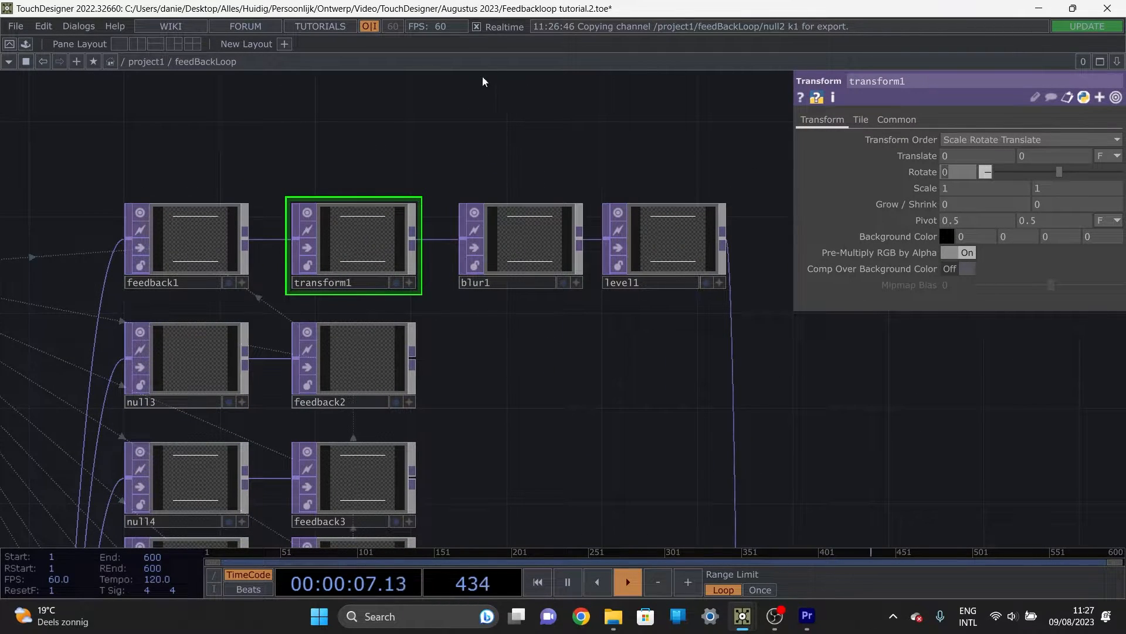
# Step: Add an LFO CHOP above transform1 and set its Frequency to 0.1
pyautogui.moveTo(414, 130); pyautogui.dragTo(454, 235)
pyautogui.press('Tab')
pyautogui.press('Tab')
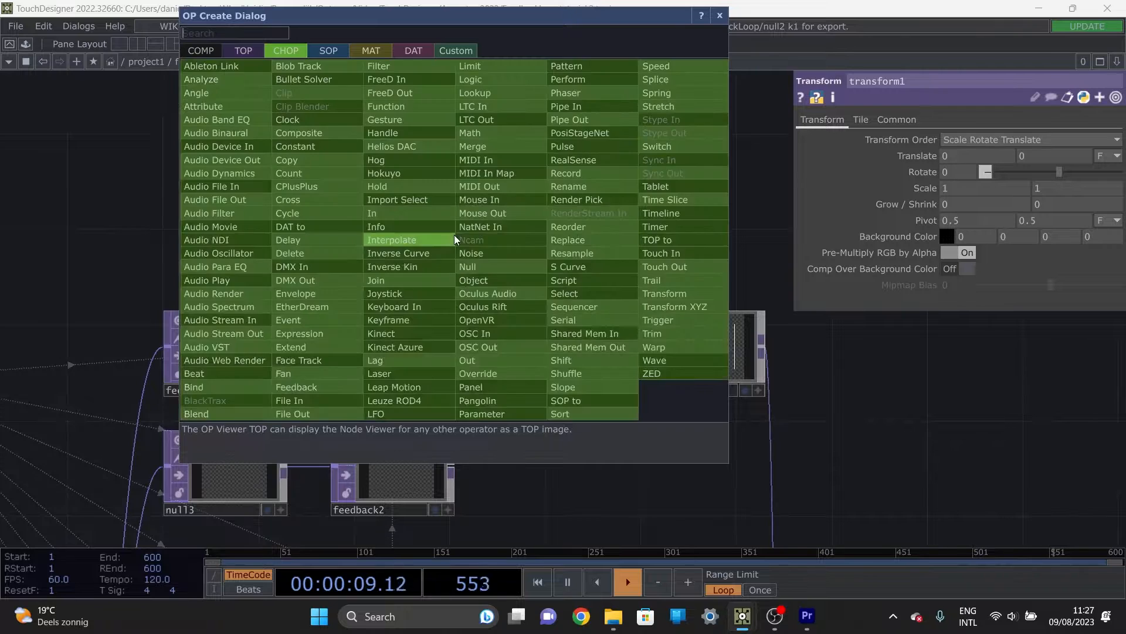
pyautogui.click(418, 415)
pyautogui.click(393, 215)
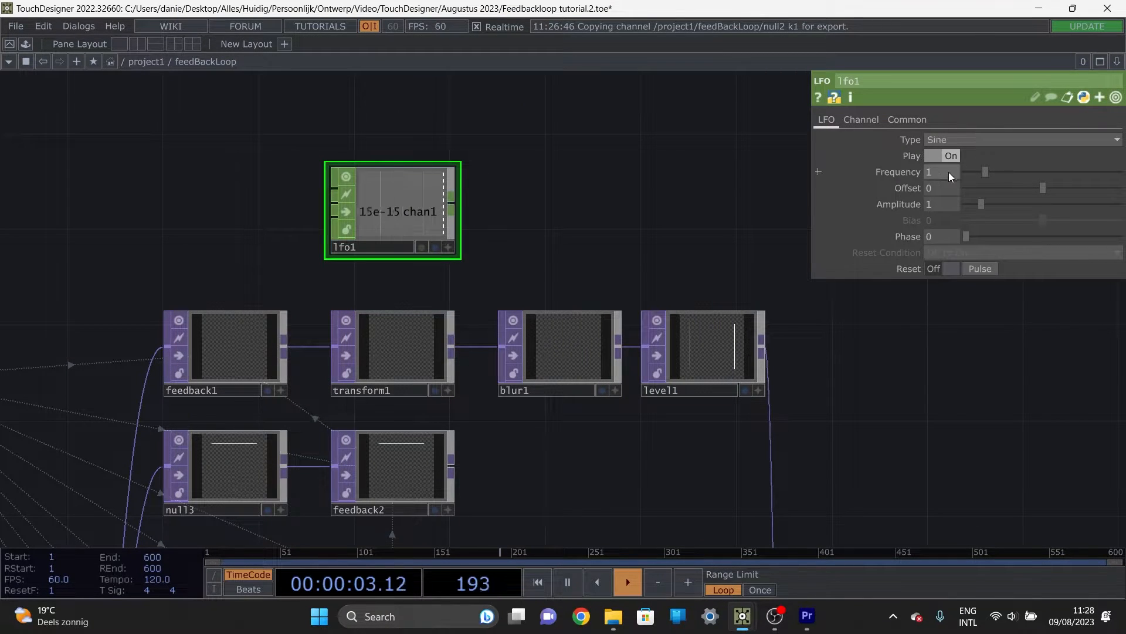
pyautogui.write('0.1')
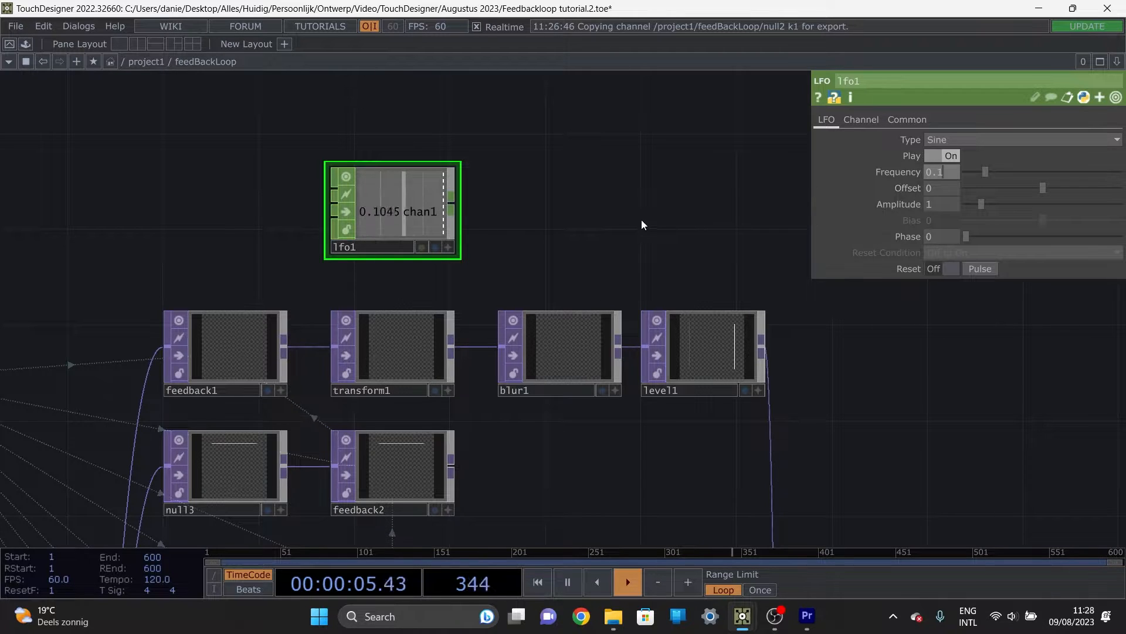
# Step: Drive transform1's Rotate value with the chan1 channel of lfo1
pyautogui.click(384, 390)
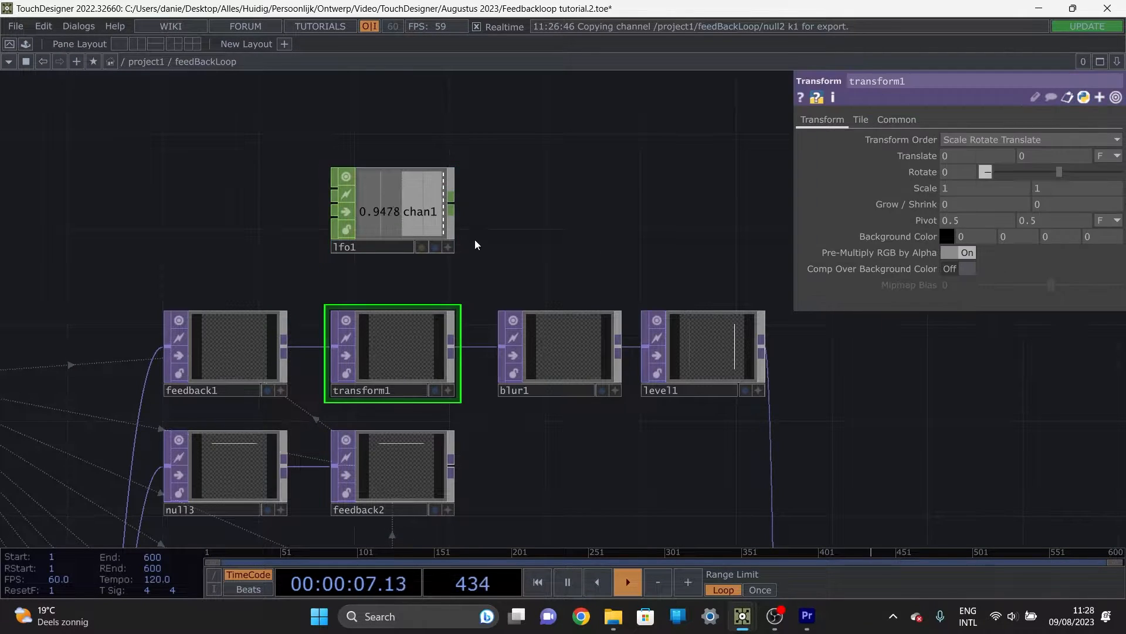
pyautogui.click(450, 248)
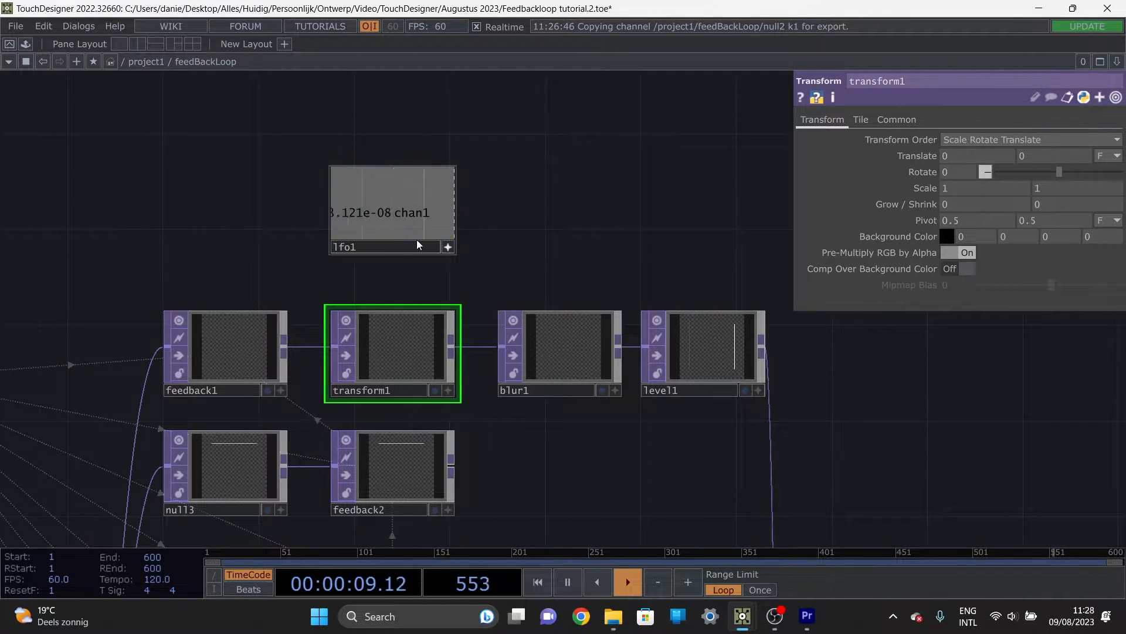
pyautogui.moveTo(387, 213); pyautogui.dragTo(963, 171)
pyautogui.click(964, 164)
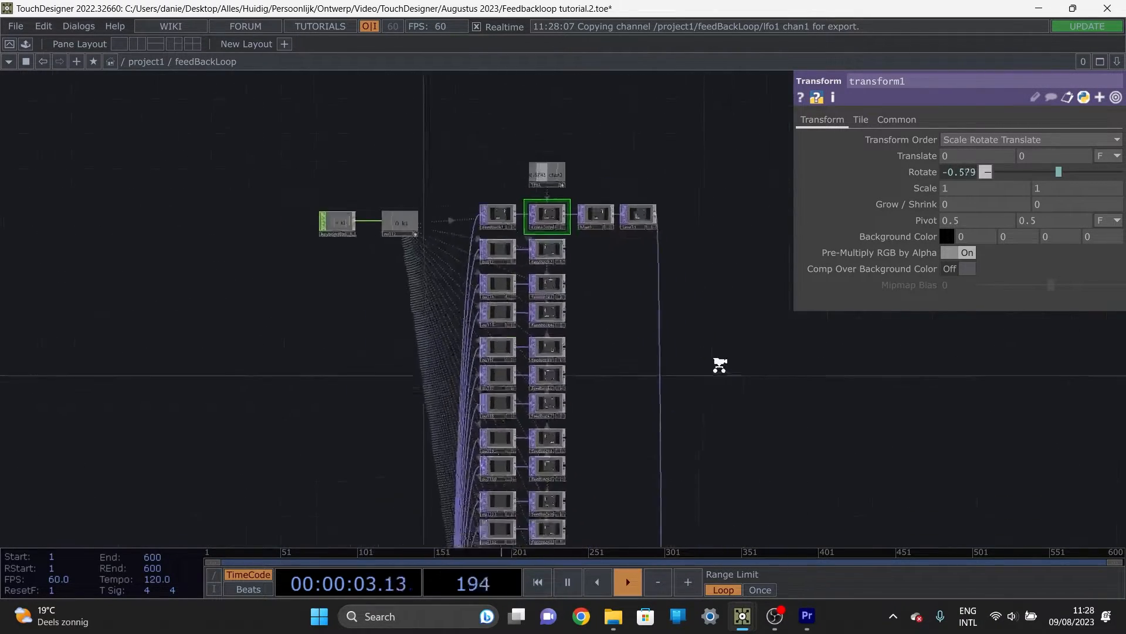
# Step: Set transform1's Scale to 0.97 on both axes
pyautogui.scroll(10, 651, 402)
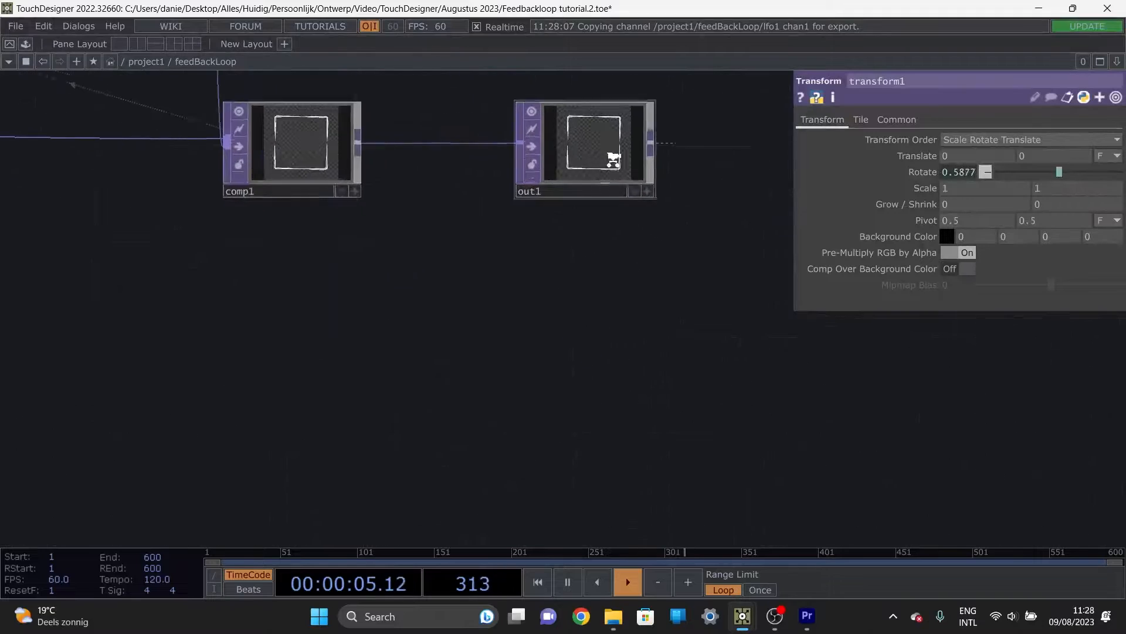
pyautogui.scroll(-10, 565, 114)
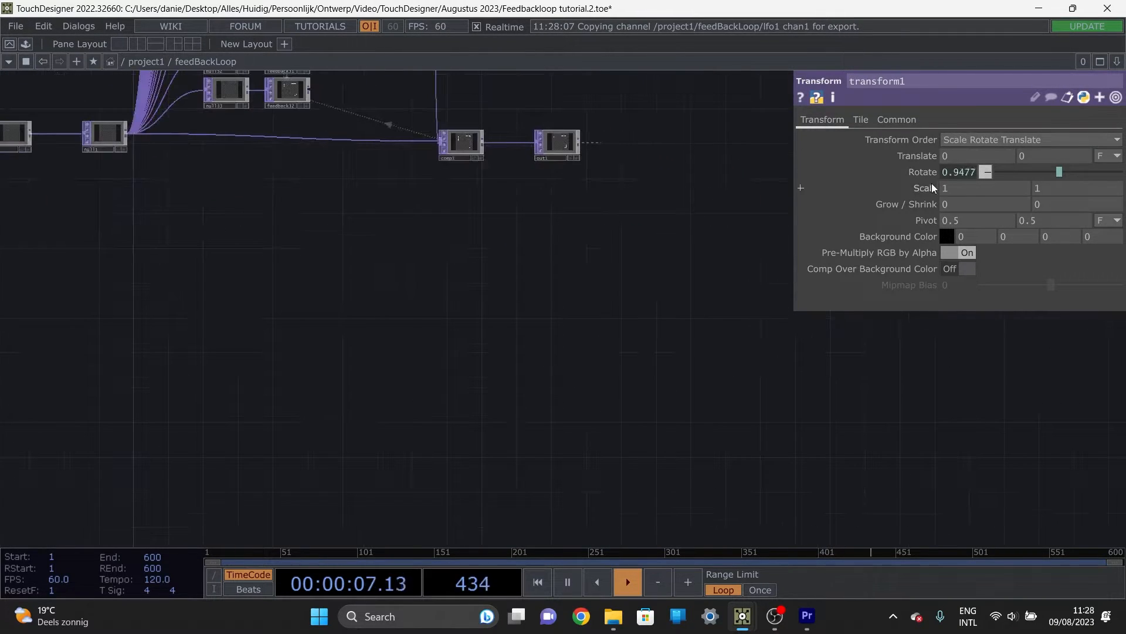
pyautogui.moveTo(932, 185); pyautogui.dragTo(904, 209, button='middle')
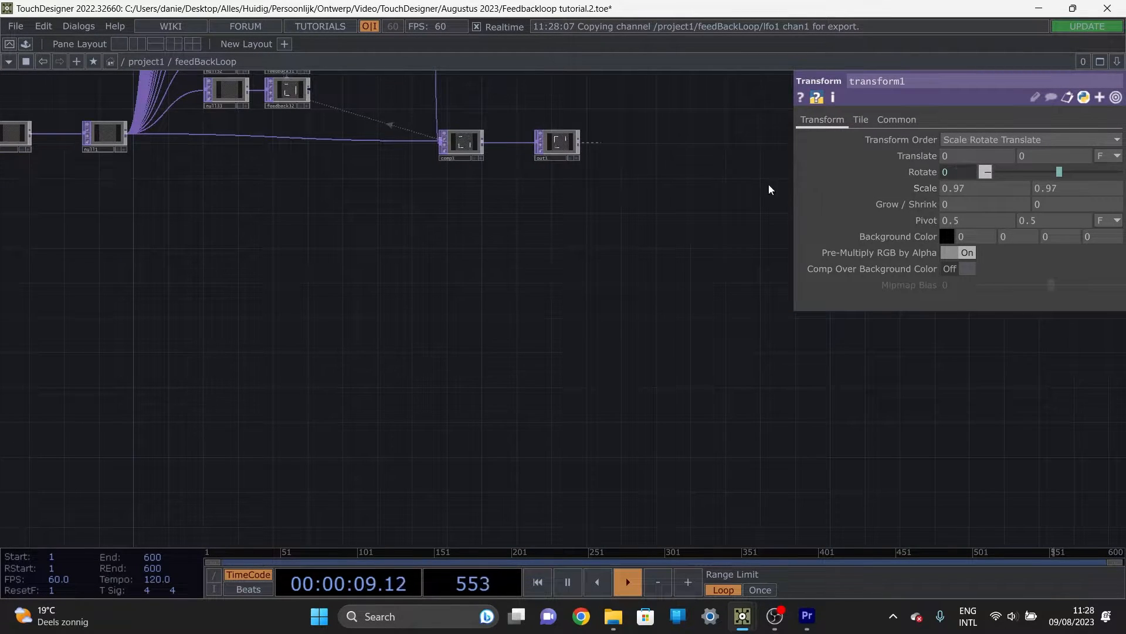
# Step: Examine the animated, scaled and rotating feedback image in the out1 viewer
pyautogui.scroll(4, 569, 138)
pyautogui.scroll(12, 571, 142)
pyautogui.scroll(-4, 506, 163)
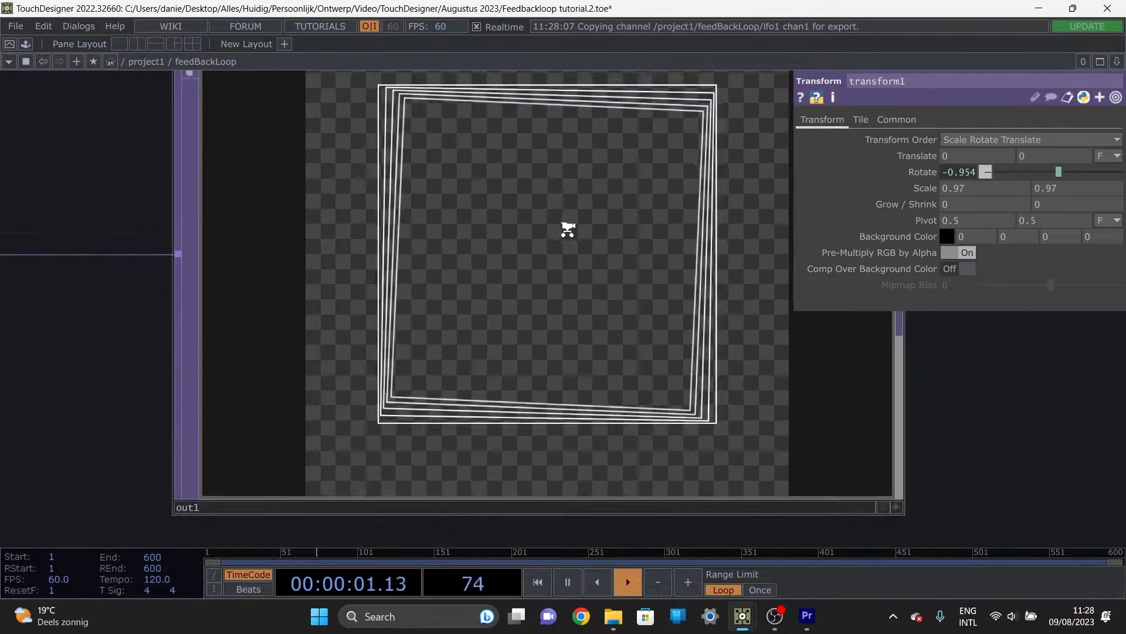
pyautogui.scroll(2, 562, 220)
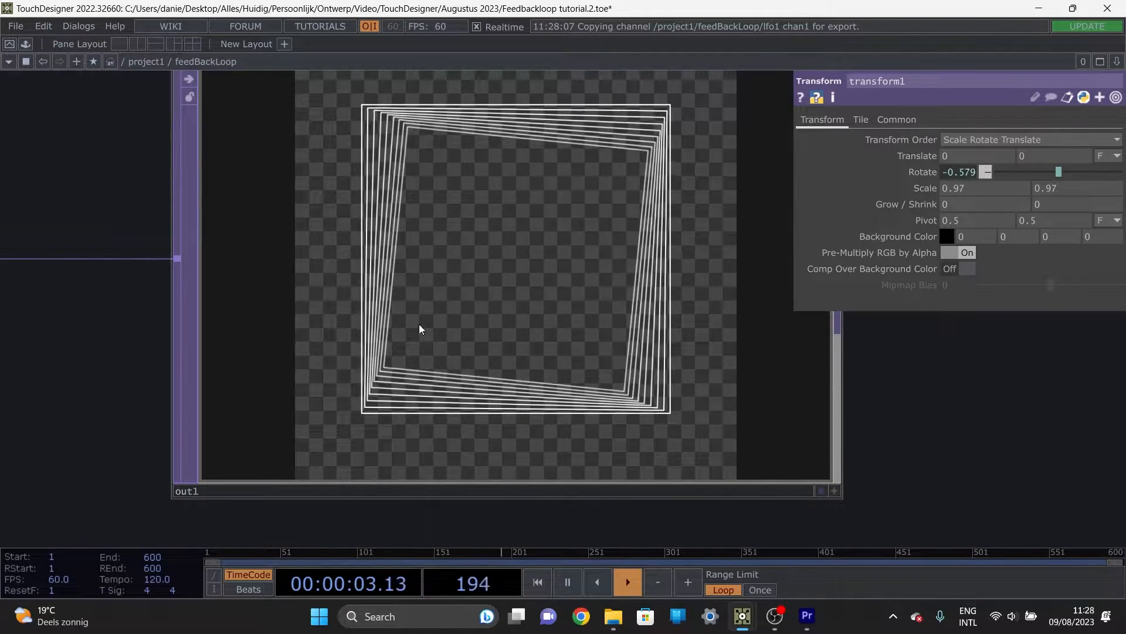
pyautogui.scroll(-5, 562, 261)
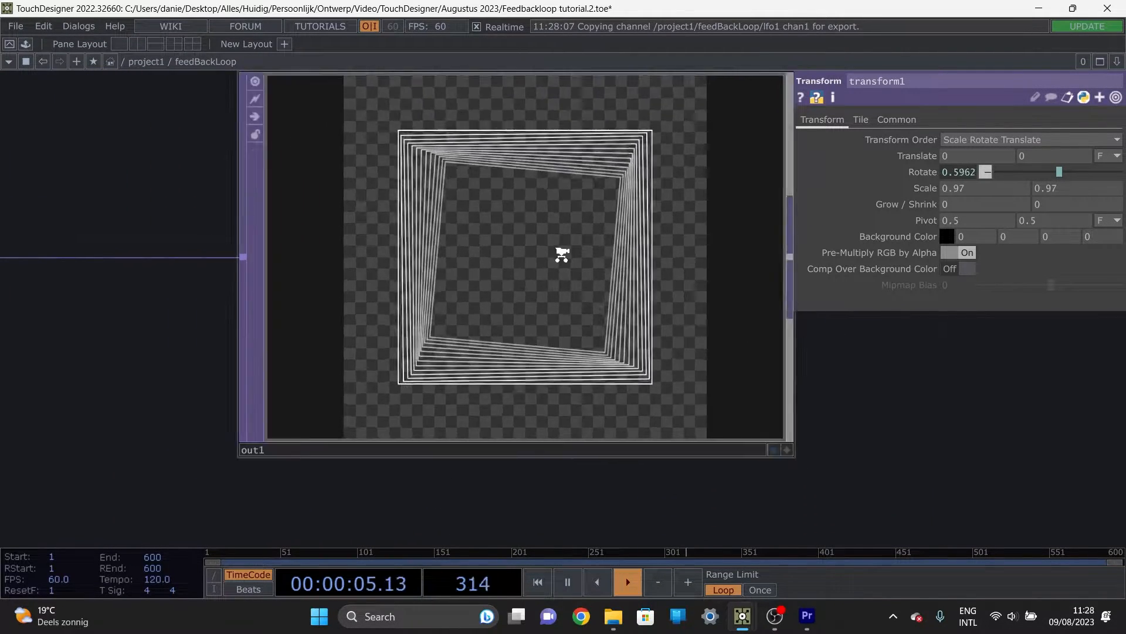
pyautogui.scroll(4, 562, 259)
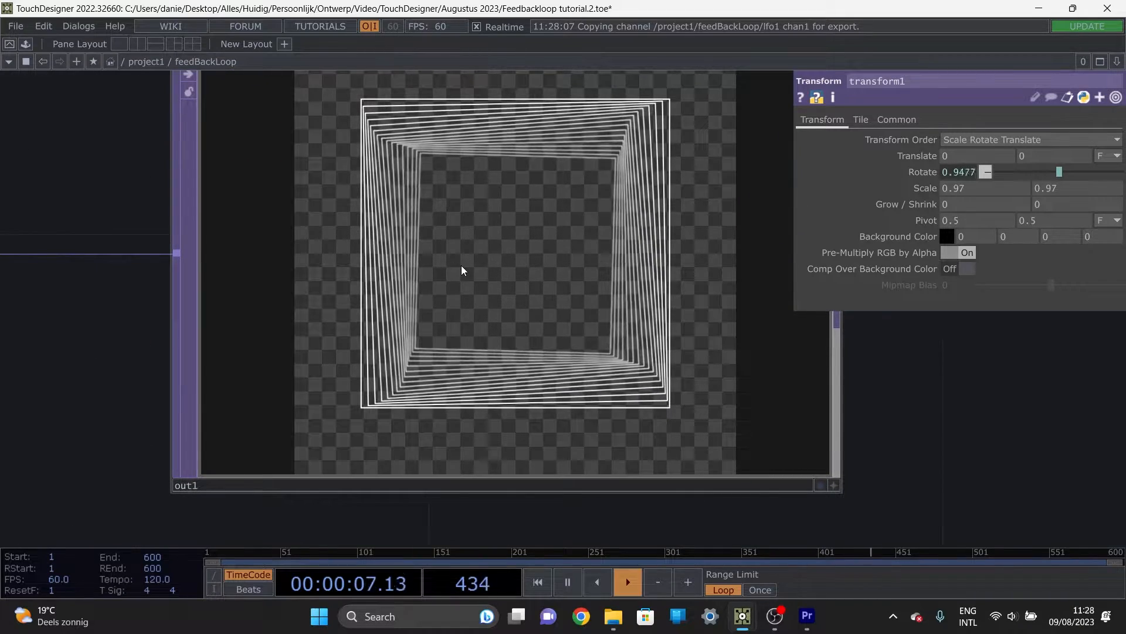
pyautogui.scroll(-2, 461, 265)
pyautogui.scroll(-6, 485, 267)
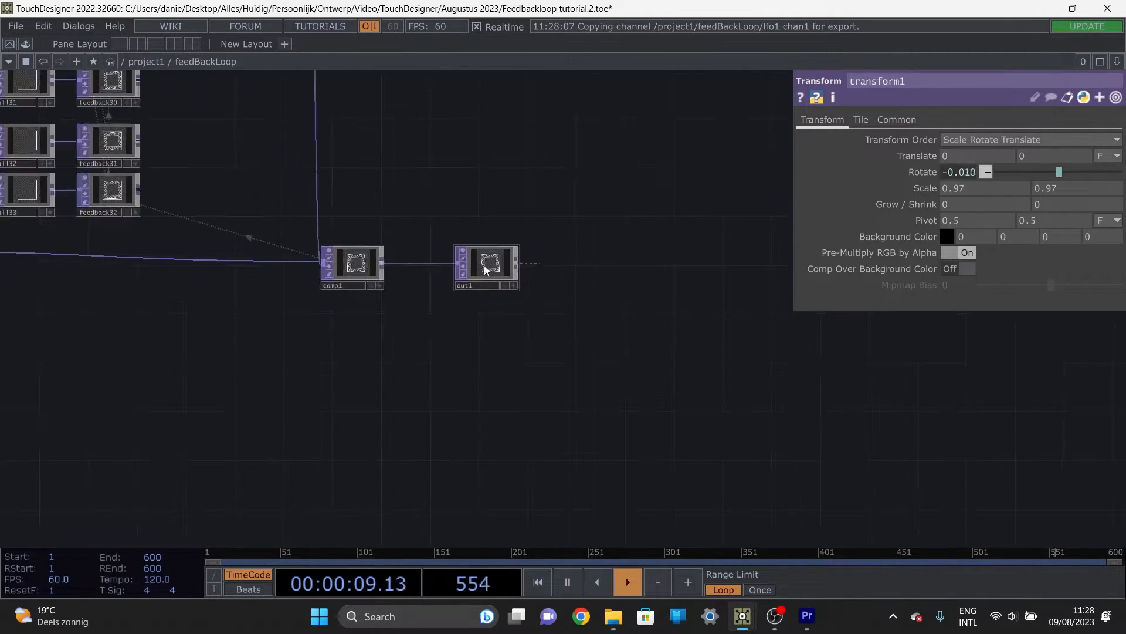
# Step: Examine the network from out1 and comp1 through the Feedback TOP chain to feedback1
pyautogui.scroll(-8, 352, 227)
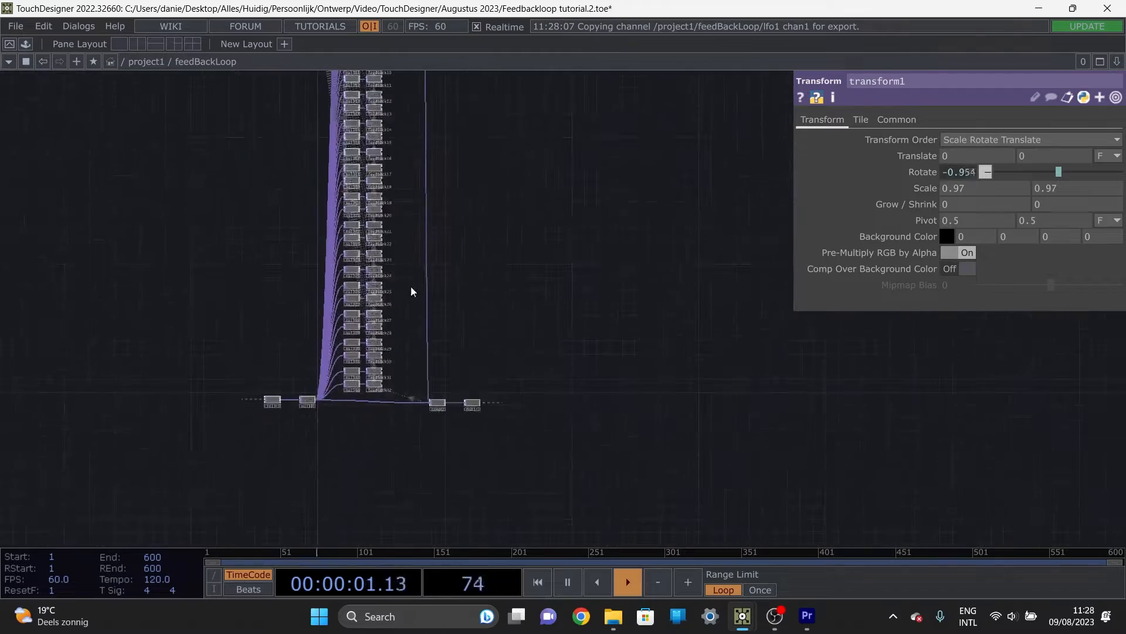
pyautogui.moveTo(437, 244); pyautogui.dragTo(472, 410)
pyautogui.scroll(3, 463, 288)
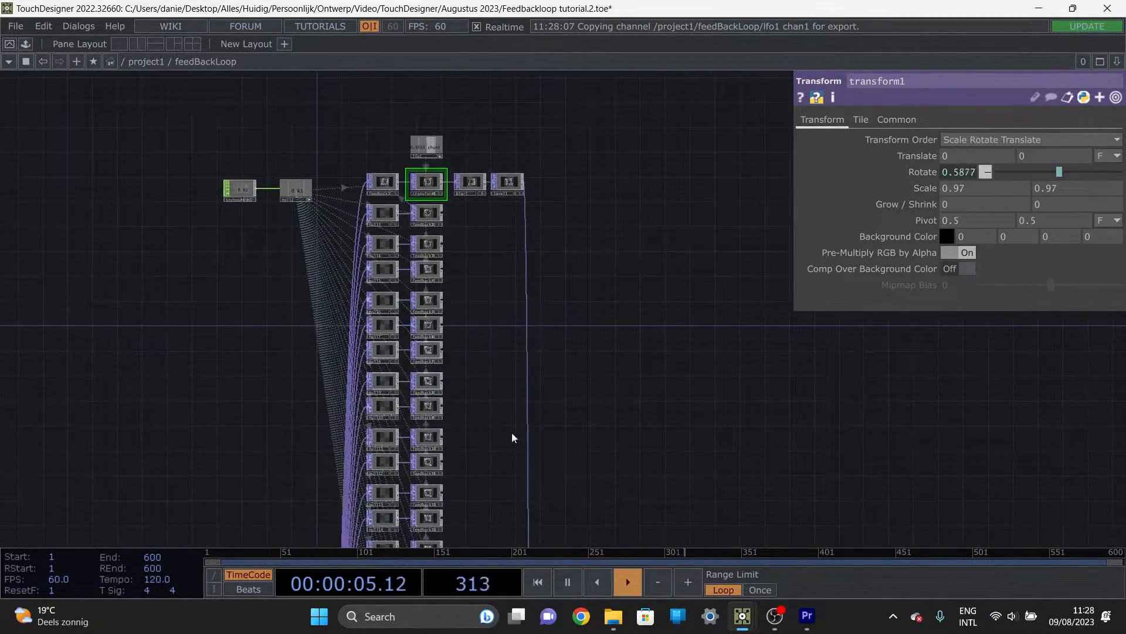
pyautogui.scroll(-2, 585, 420)
pyautogui.moveTo(618, 373); pyautogui.dragTo(586, 224)
pyautogui.scroll(-2, 604, 317)
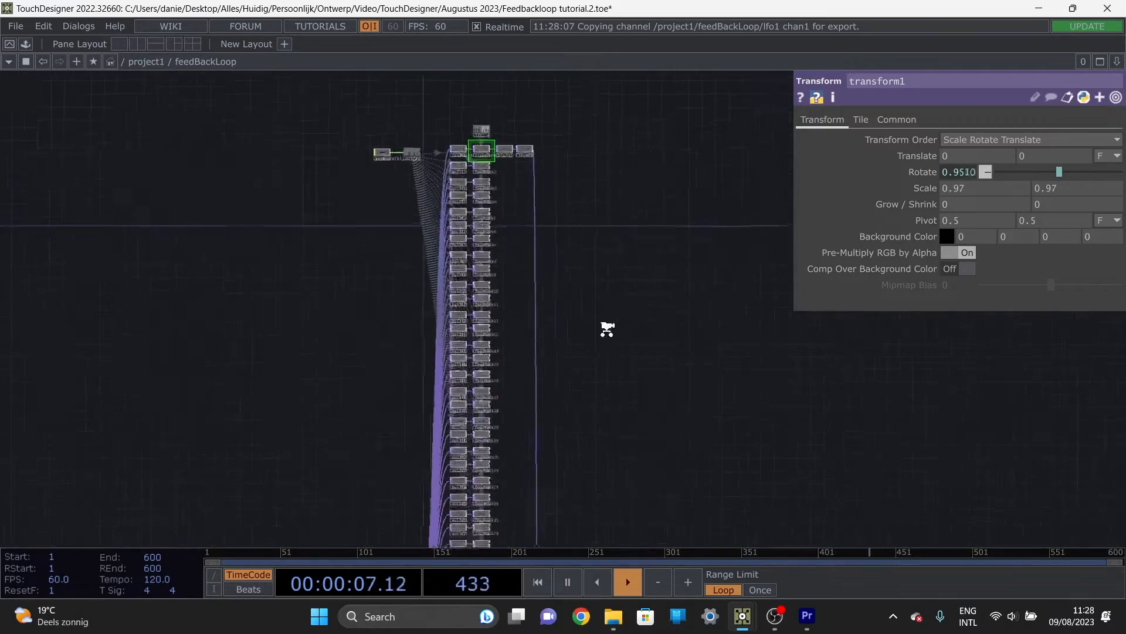
pyautogui.moveTo(571, 395); pyautogui.dragTo(512, 238)
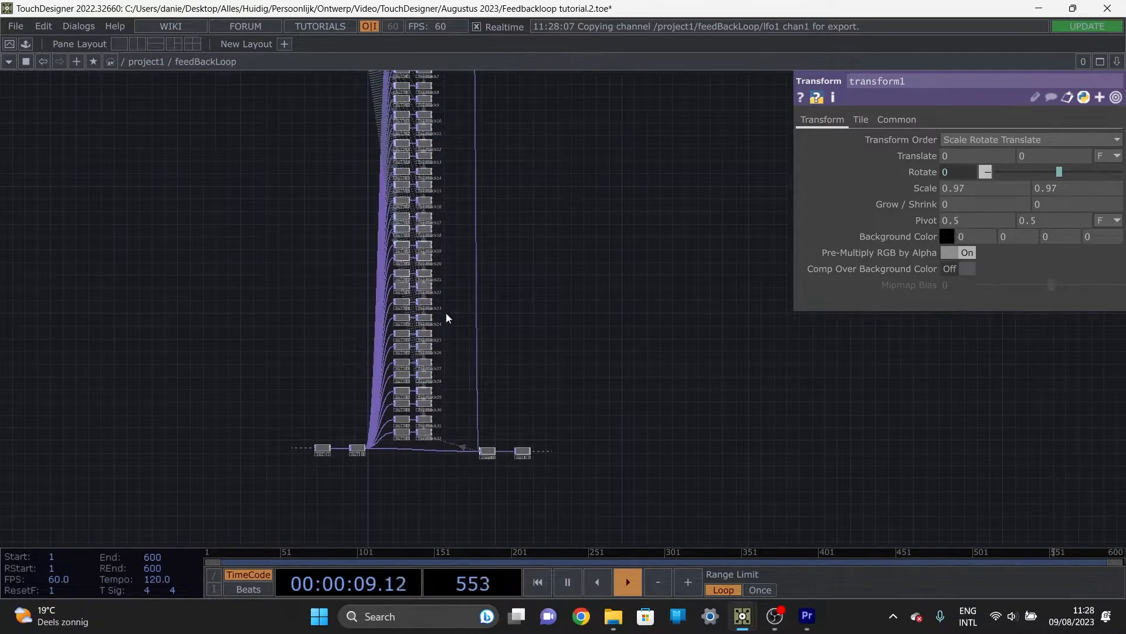
pyautogui.moveTo(436, 224); pyautogui.dragTo(440, 369)
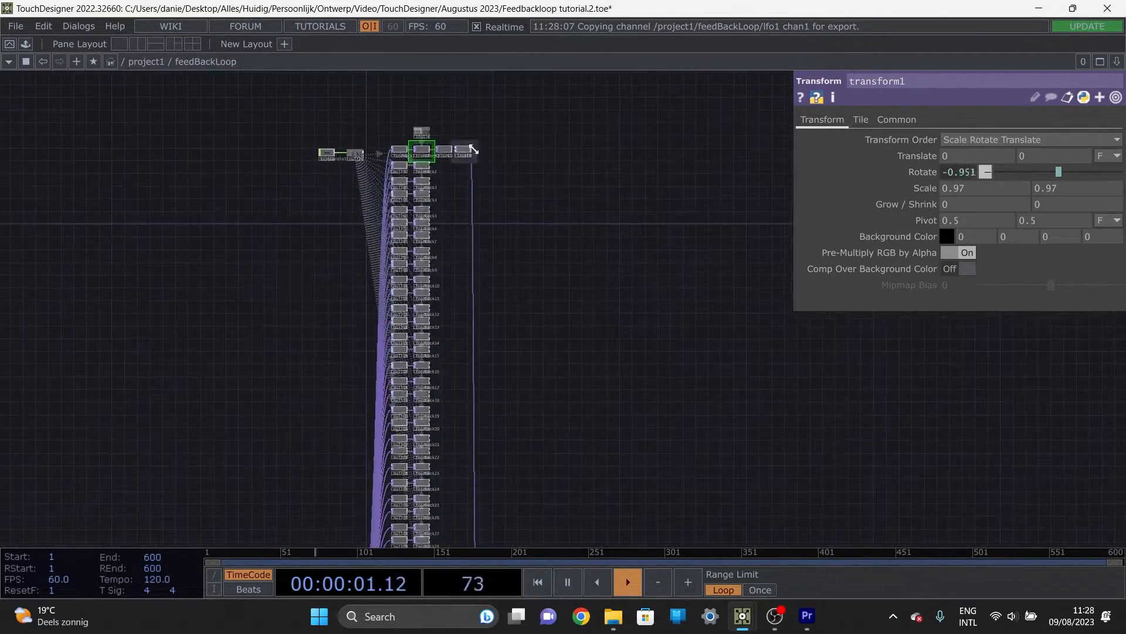
pyautogui.scroll(6, 397, 162)
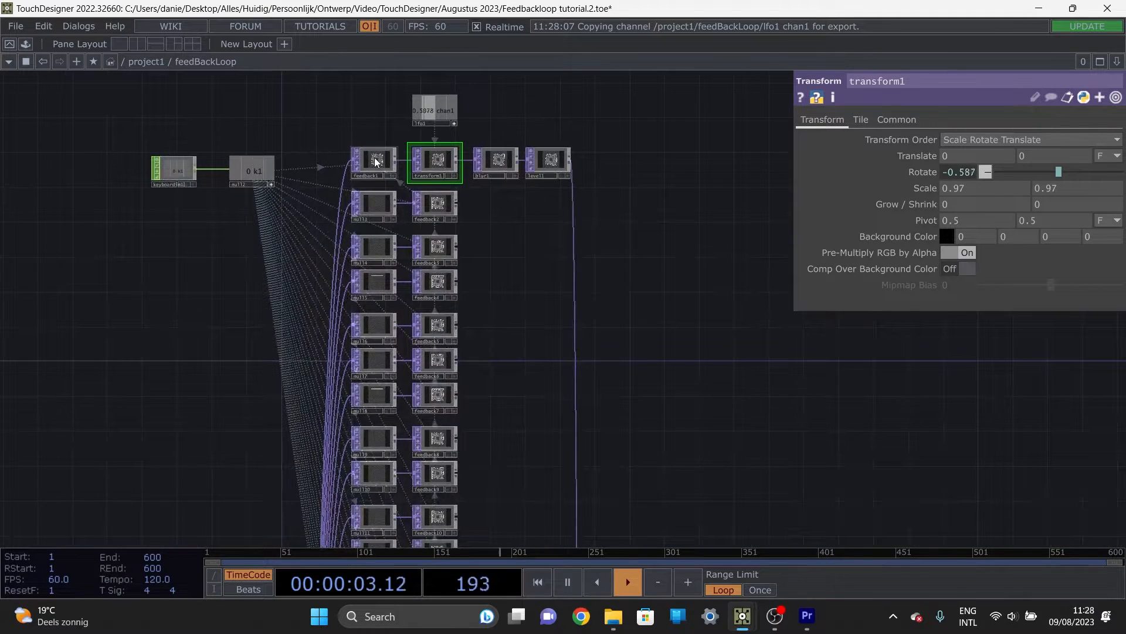
# Step: Inspect the Target TOP settings of feedback1, feedback3, feedback4 and feedback5 to follow how the chain is linked
pyautogui.click(376, 158)
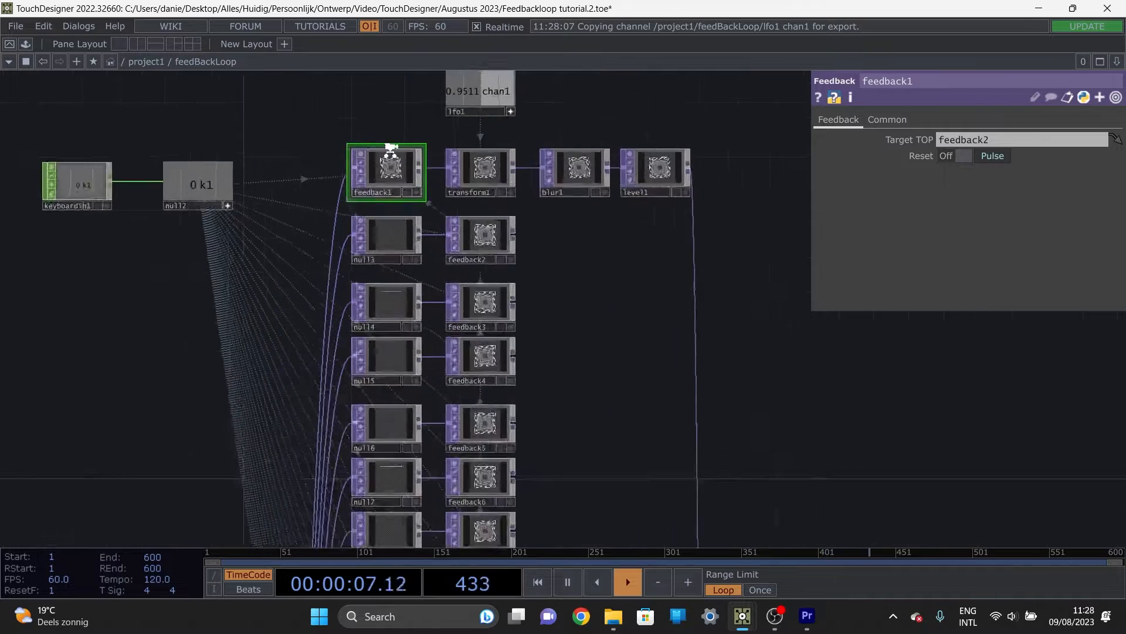
pyautogui.scroll(3, 390, 152)
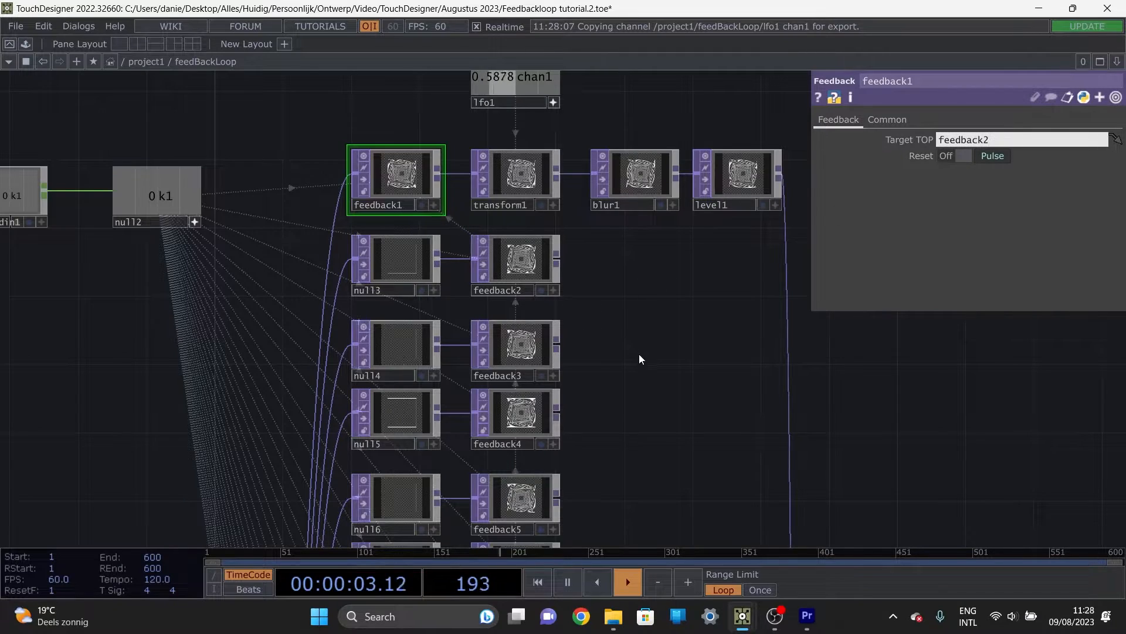
pyautogui.moveTo(639, 353); pyautogui.dragTo(625, 290)
pyautogui.click(506, 292)
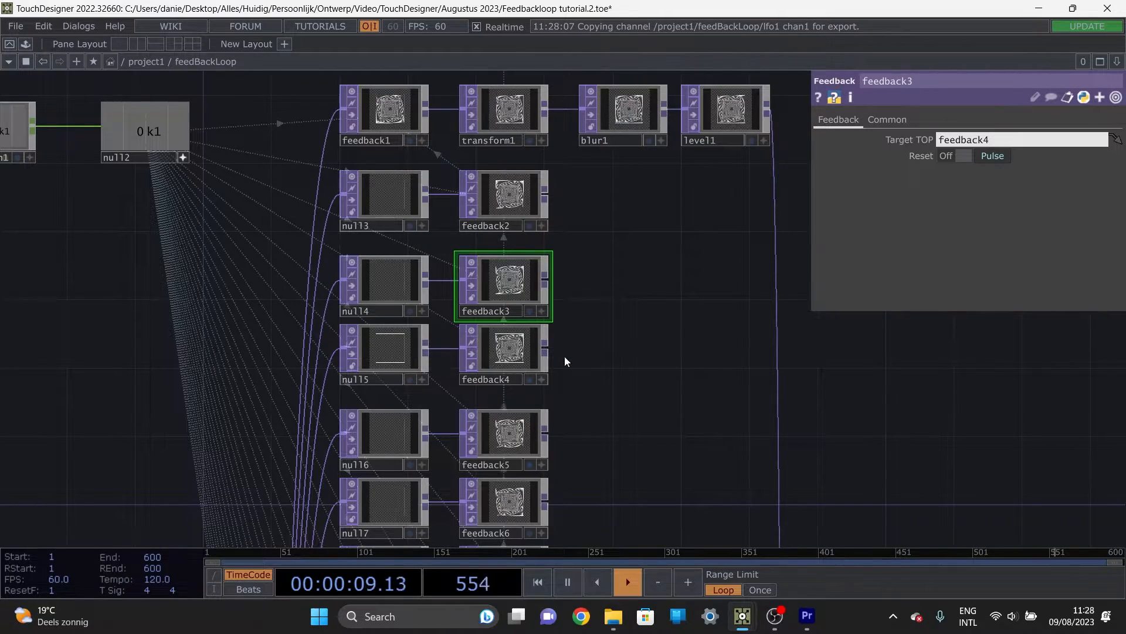
pyautogui.moveTo(565, 357); pyautogui.dragTo(582, 300)
pyautogui.click(528, 317)
pyautogui.moveTo(578, 375); pyautogui.dragTo(564, 287)
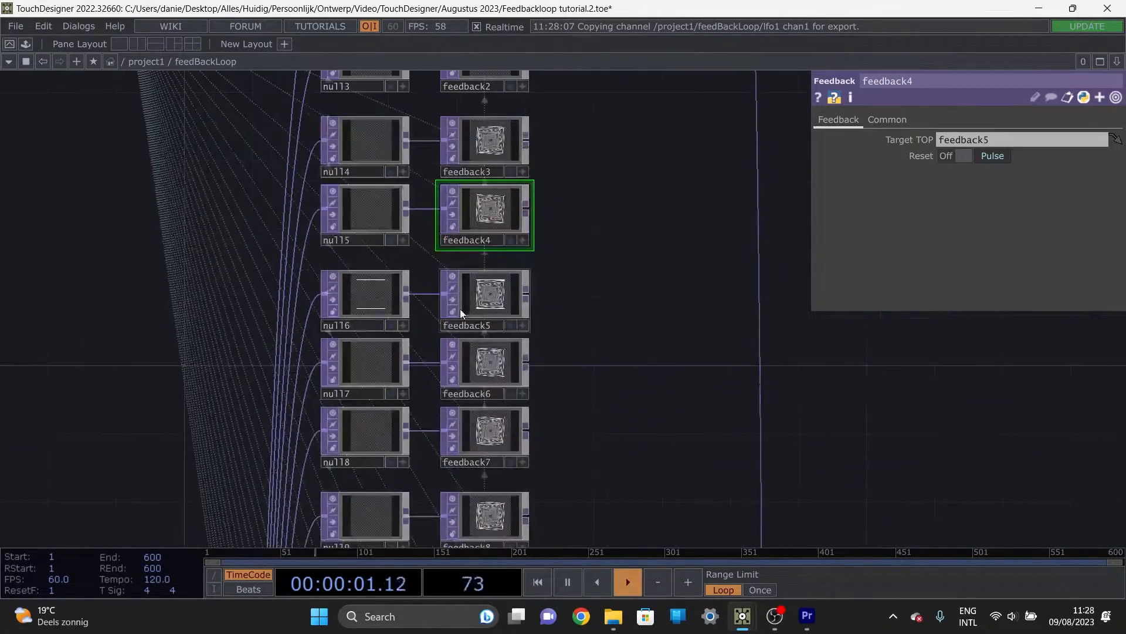
pyautogui.click(464, 306)
pyautogui.scroll(-5, 593, 342)
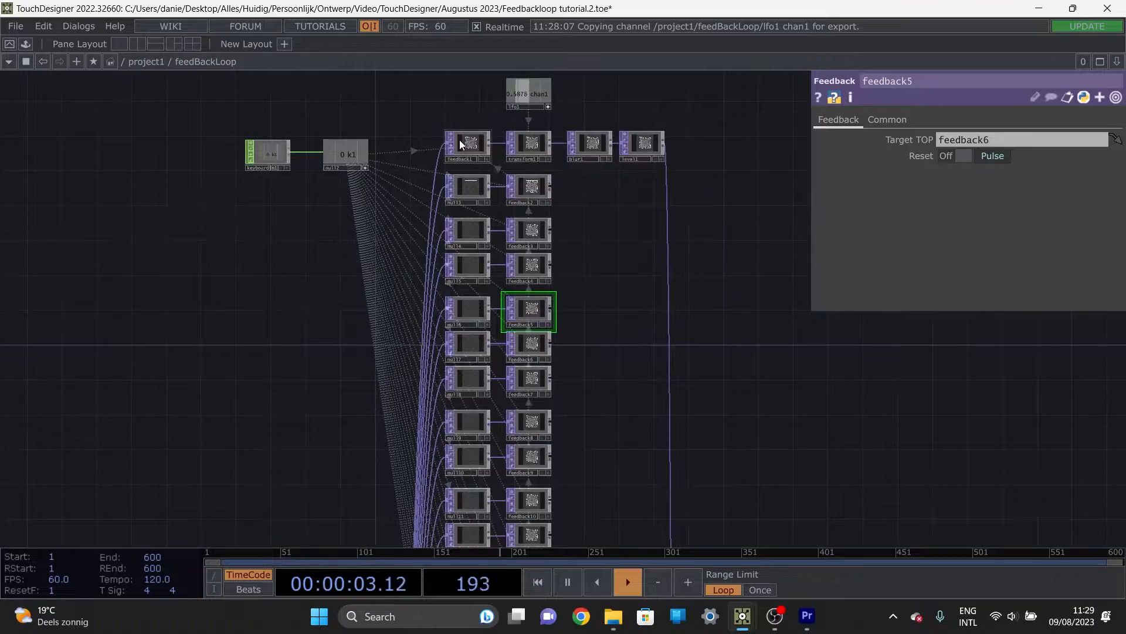
pyautogui.click(463, 143)
# Step: Trace the feedback chain down to feedback32, comp1 and out1 to review where the loop closes
pyautogui.scroll(-5, 494, 175)
pyautogui.moveTo(551, 405); pyautogui.dragTo(542, 266)
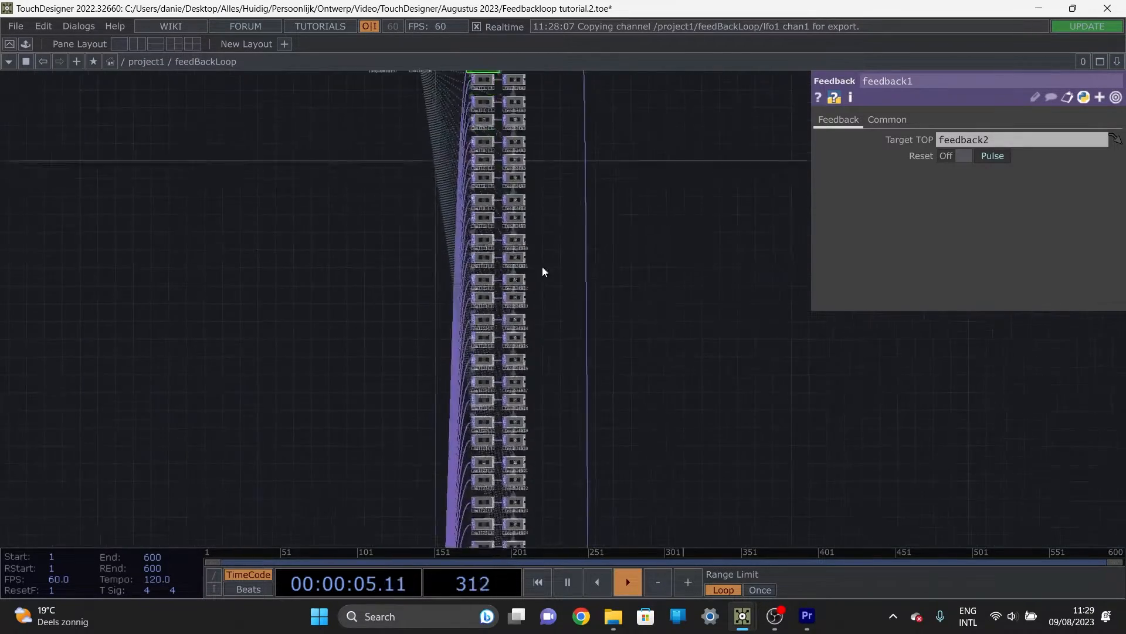
pyautogui.moveTo(549, 444); pyautogui.dragTo(545, 296)
pyautogui.scroll(5, 636, 455)
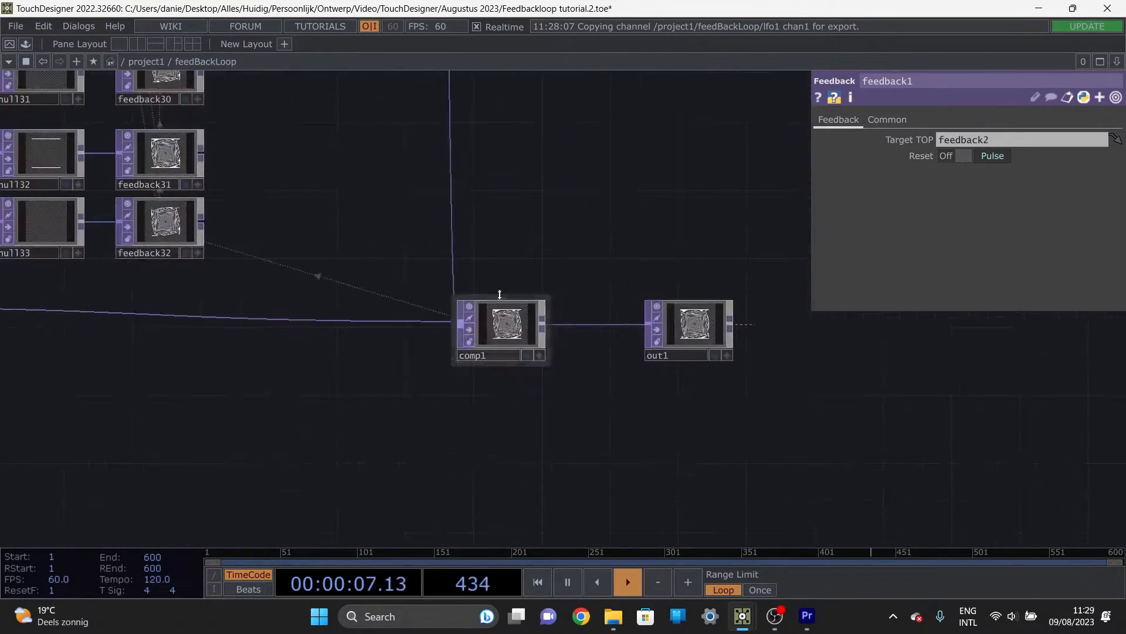
pyautogui.scroll(-2, 522, 327)
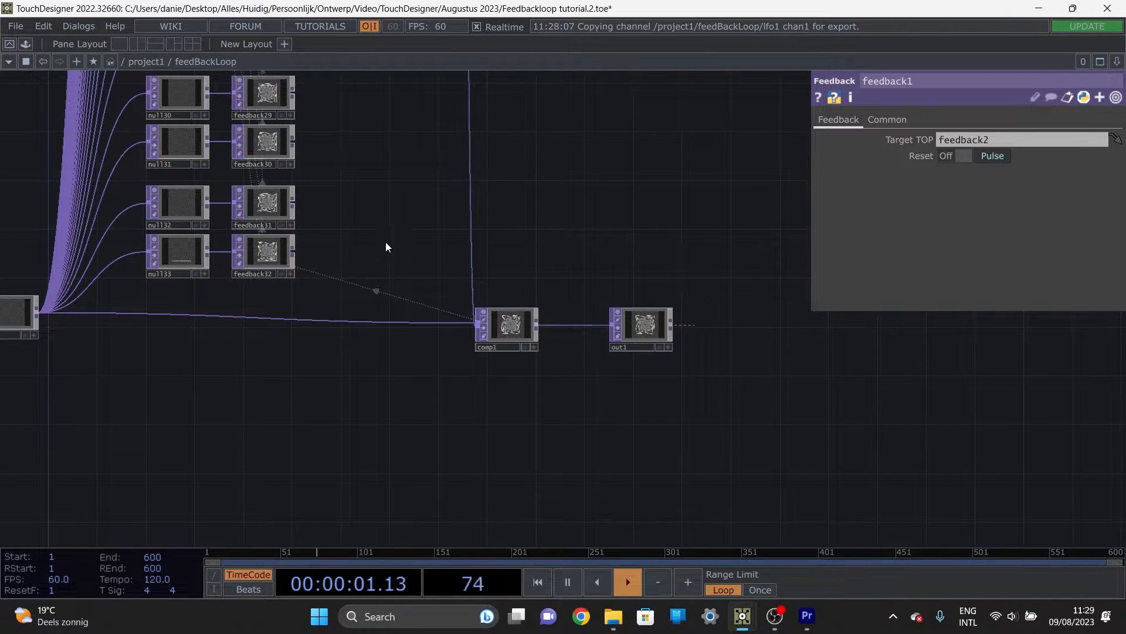
pyautogui.scroll(-4, 333, 230)
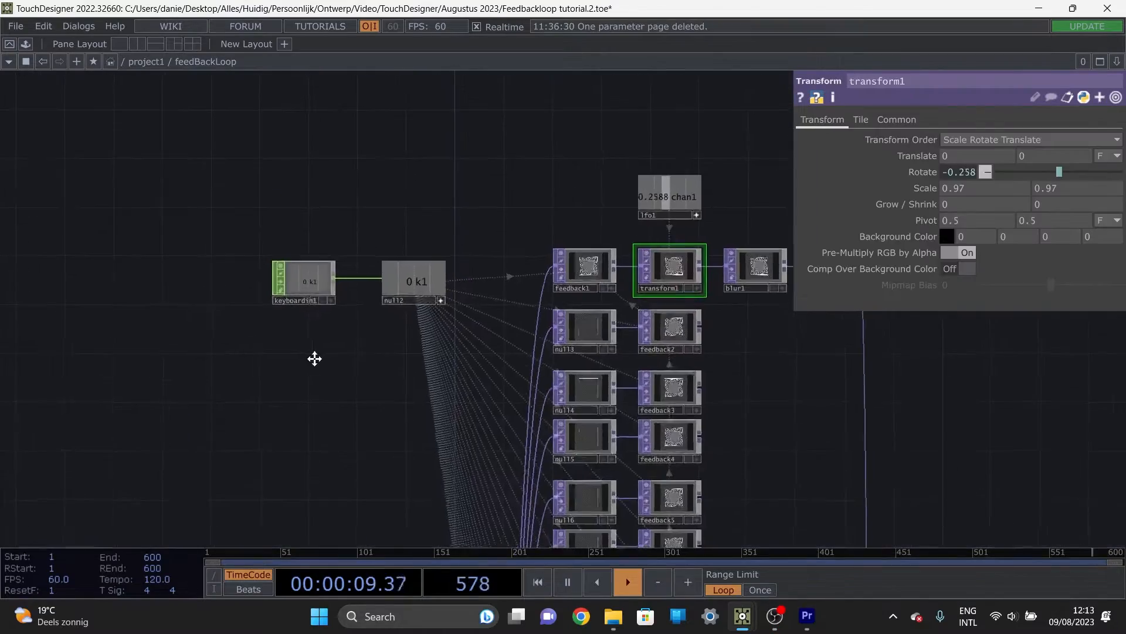
pyautogui.moveTo(314, 357); pyautogui.dragTo(344, 403)
# Step: Add a Constant CHOP in the empty area beside keyboardin1 and name its first channel picker
pyautogui.moveTo(276, 382); pyautogui.dragTo(381, 404)
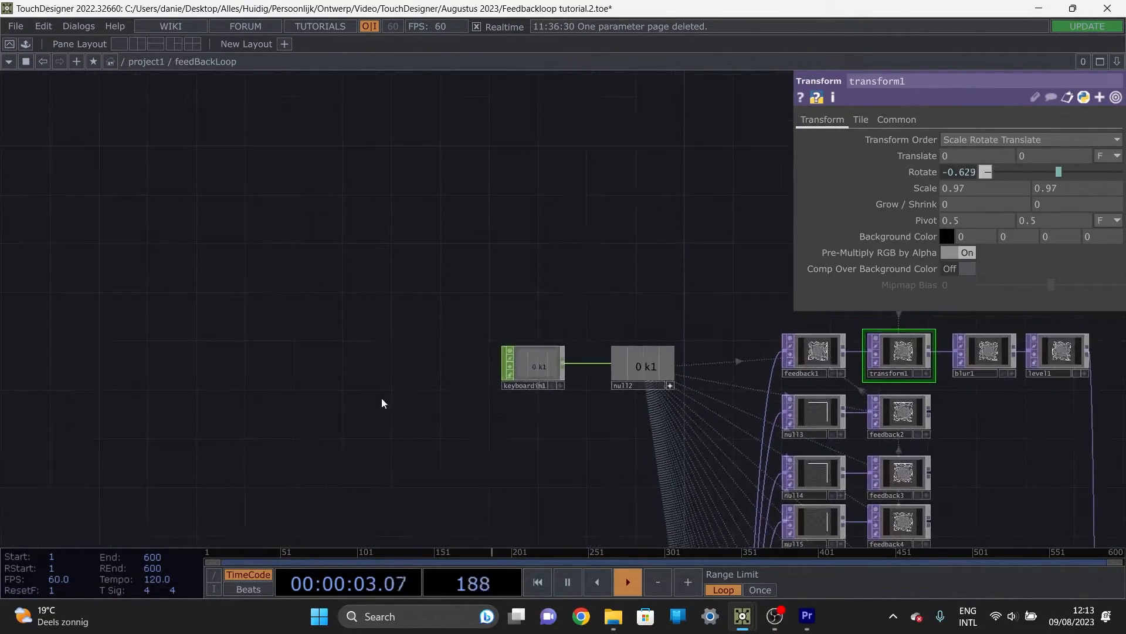
pyautogui.press('Tab')
pyautogui.write('const')
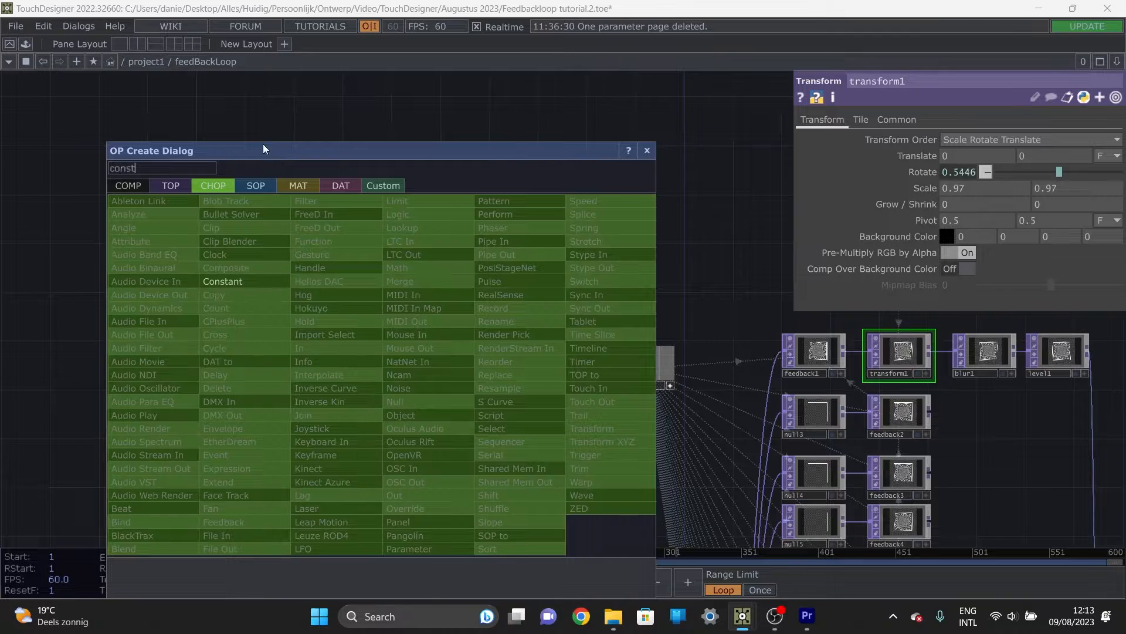
pyautogui.click(237, 281)
pyautogui.click(322, 298)
pyautogui.scroll(1, 301, 245)
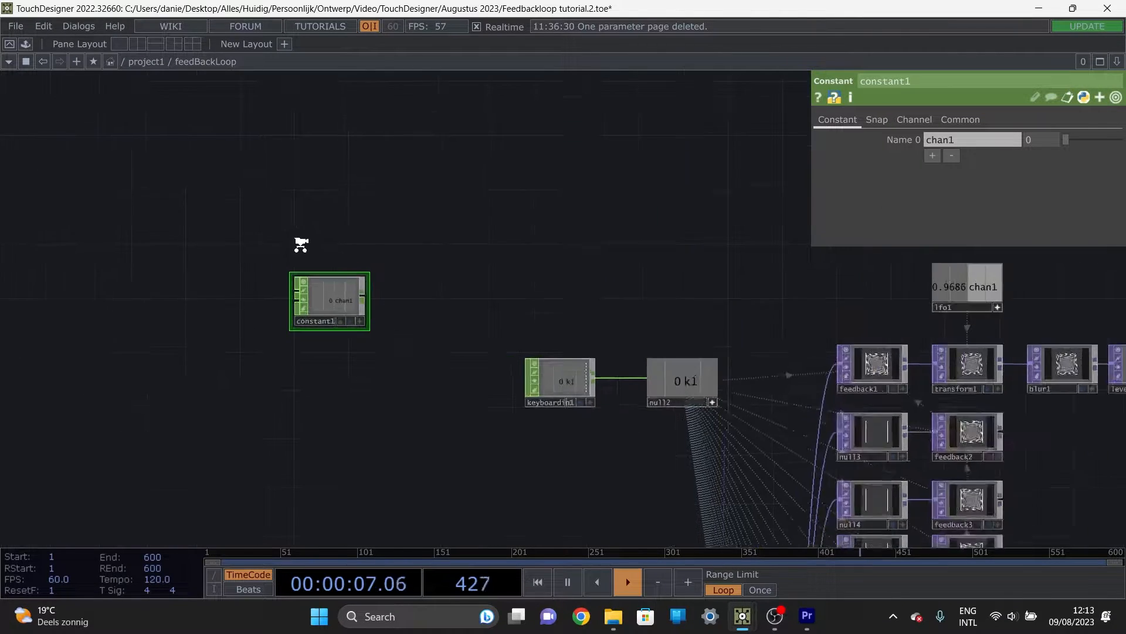
pyautogui.scroll(2, 301, 245)
pyautogui.write('picker')
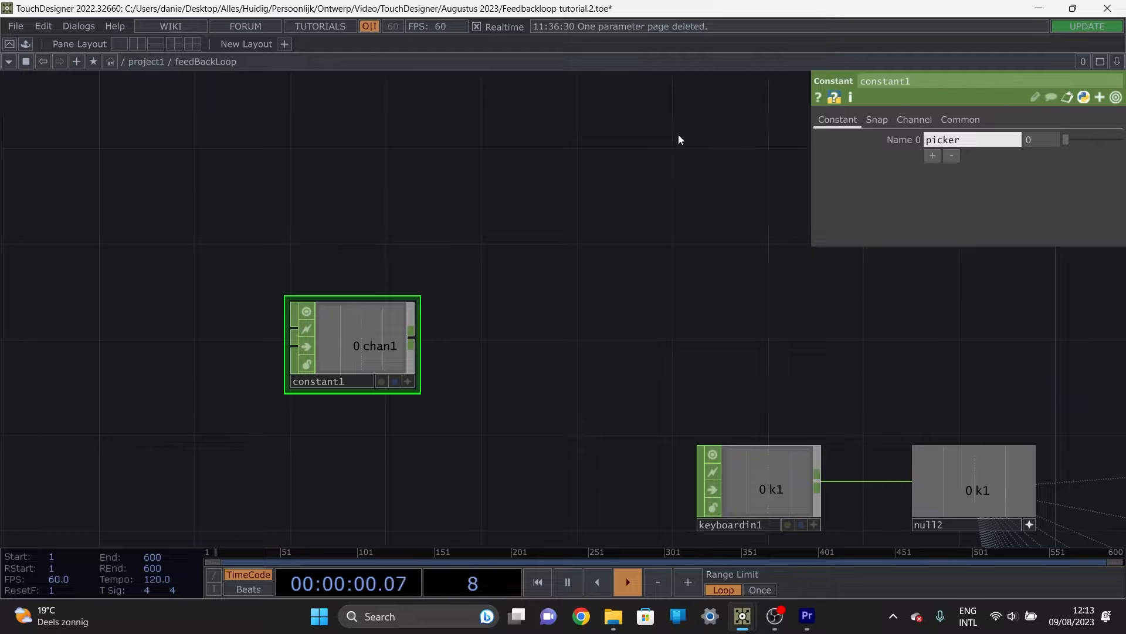
pyautogui.press('Return')
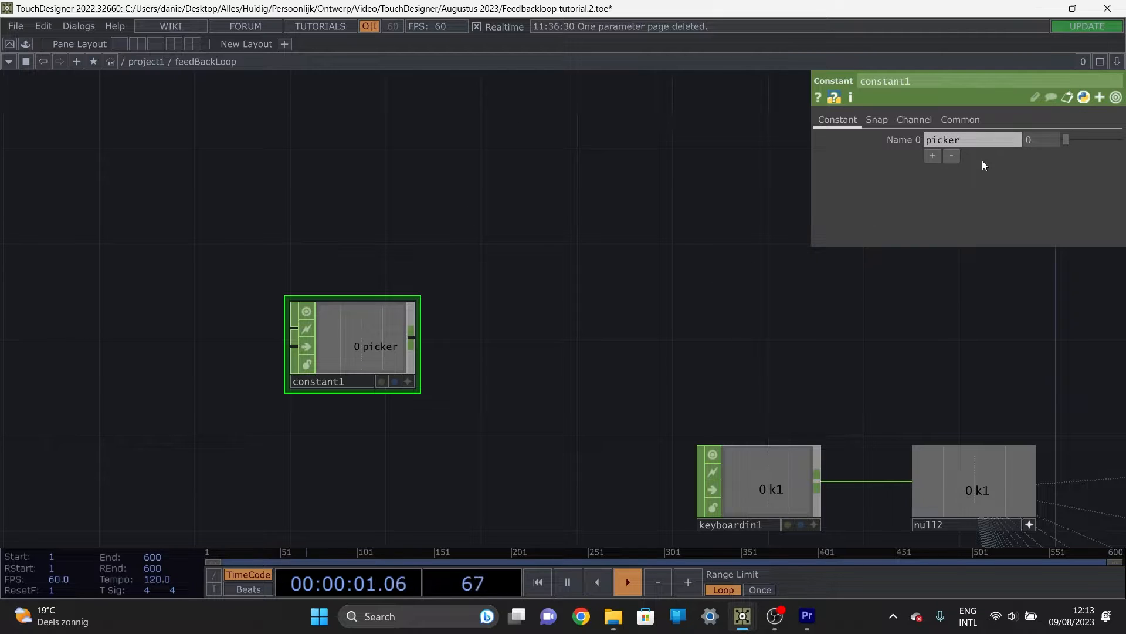
# Step: Append a Null CHOP to the output of constant1
pyautogui.scroll(-2, 762, 305)
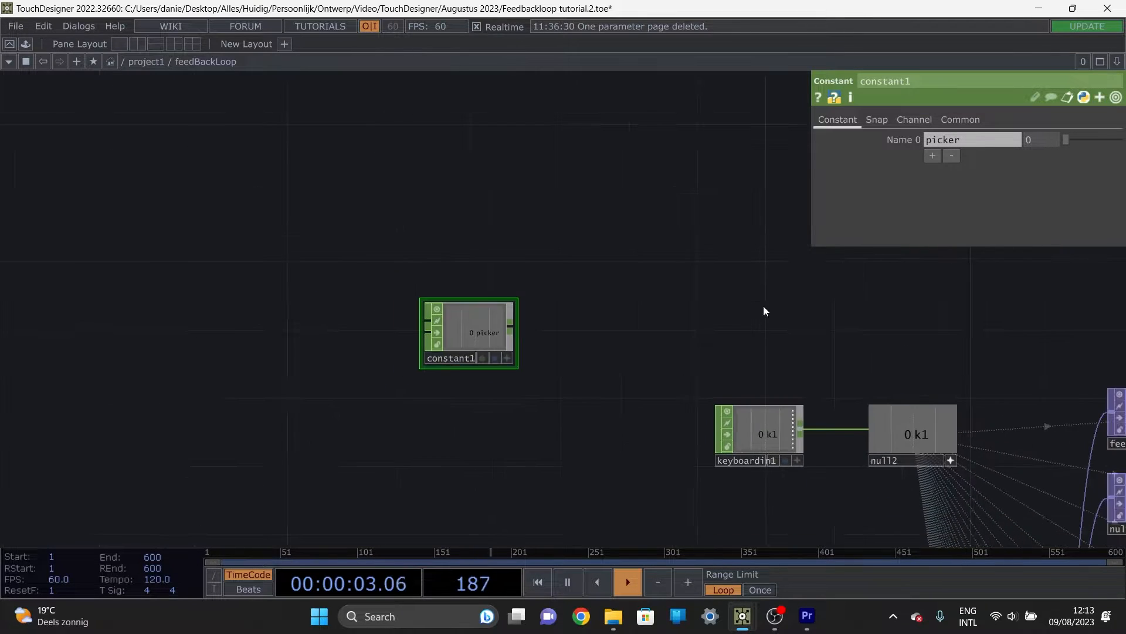
pyautogui.moveTo(730, 312); pyautogui.dragTo(566, 268)
pyautogui.scroll(-2, 692, 293)
pyautogui.moveTo(756, 295); pyautogui.dragTo(433, 191)
pyautogui.moveTo(320, 171); pyautogui.dragTo(638, 286)
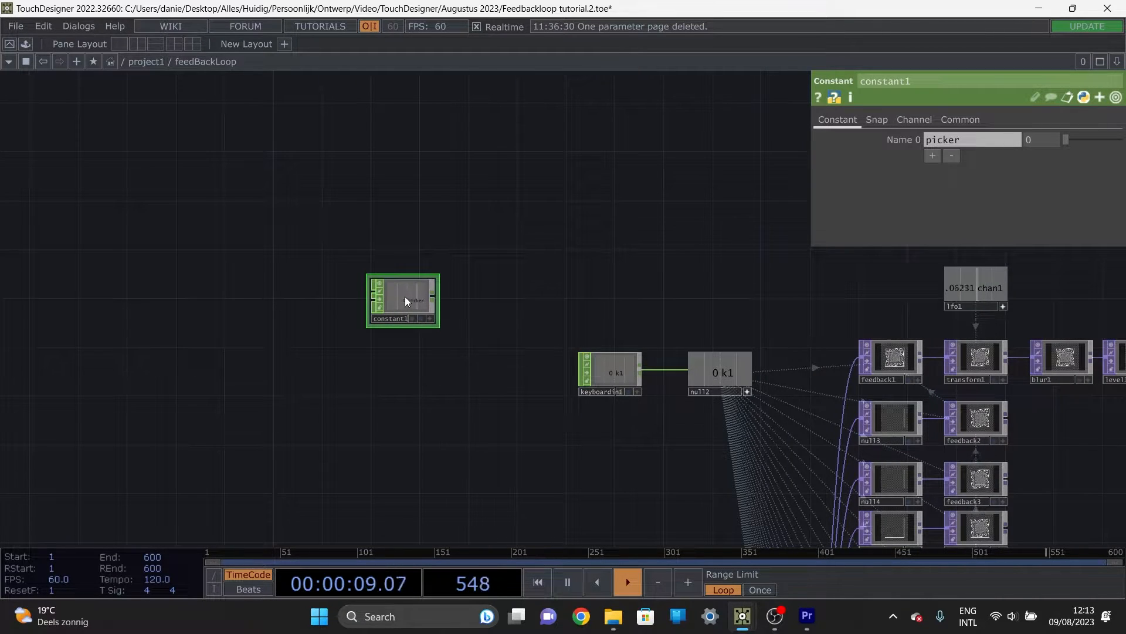
pyautogui.hotkey('alt', 'shift', 'n')
pyautogui.click(509, 301)
# Step: Reference the picker channel of null34 in feedback1's Target TOP parameter
pyautogui.moveTo(639, 298); pyautogui.dragTo(514, 257)
pyautogui.scroll(2, 405, 255)
pyautogui.moveTo(579, 279); pyautogui.dragTo(327, 261)
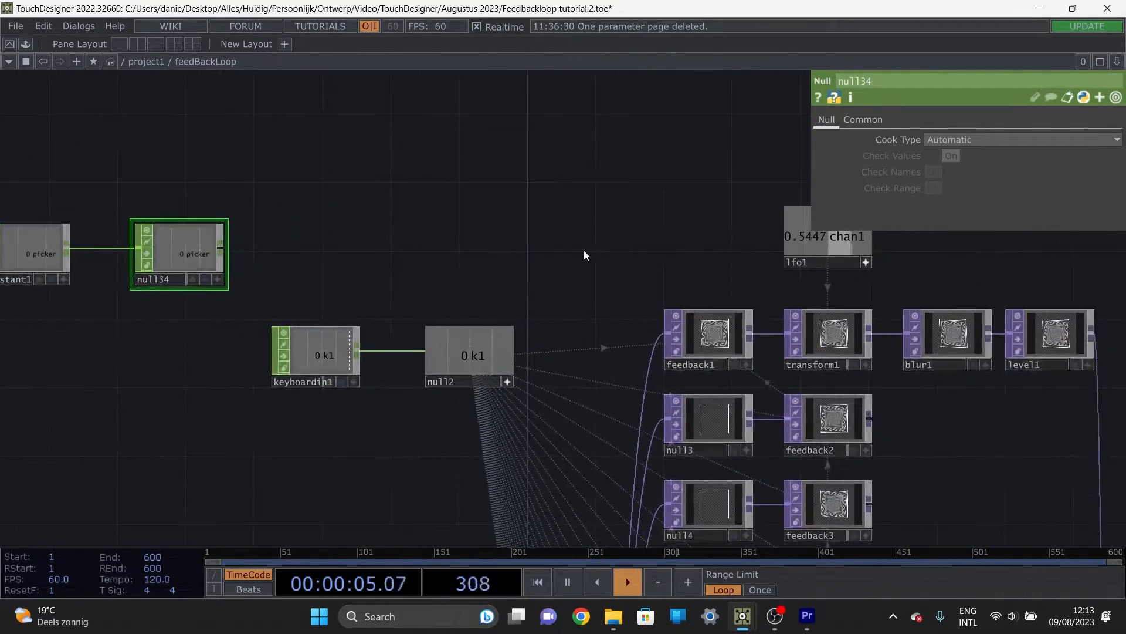
pyautogui.scroll(-2, 583, 252)
pyautogui.moveTo(615, 292); pyautogui.dragTo(587, 274)
pyautogui.scroll(3, 317, 229)
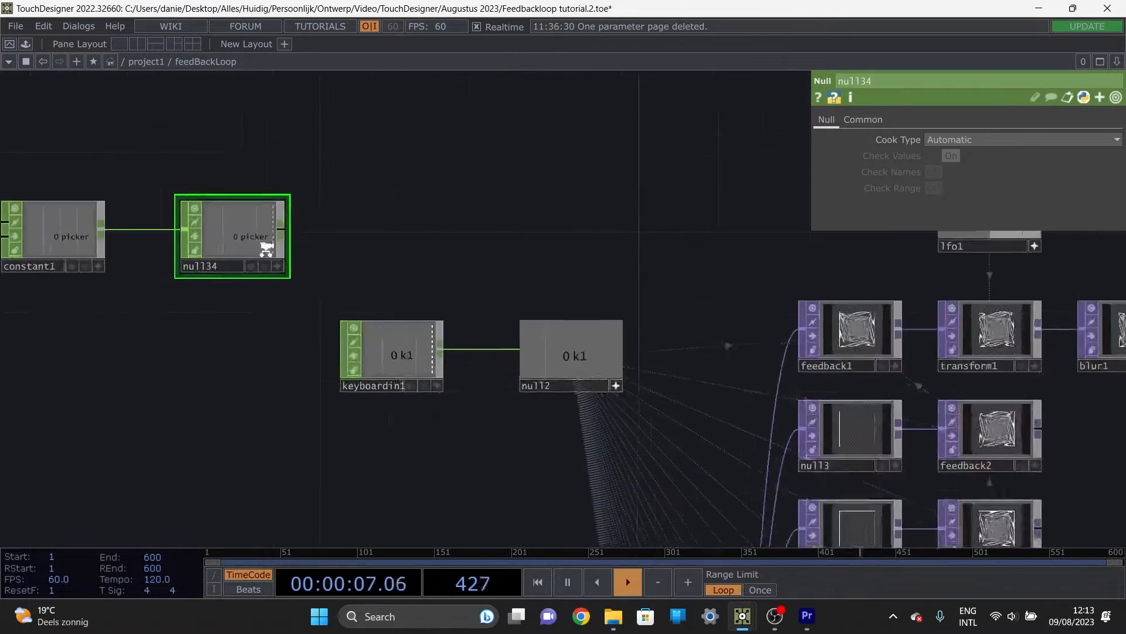
pyautogui.moveTo(783, 245); pyautogui.dragTo(581, 233)
pyautogui.click(733, 335)
pyautogui.scroll(-3, 381, 229)
pyautogui.moveTo(193, 221); pyautogui.dragTo(998, 138)
pyautogui.click(998, 135)
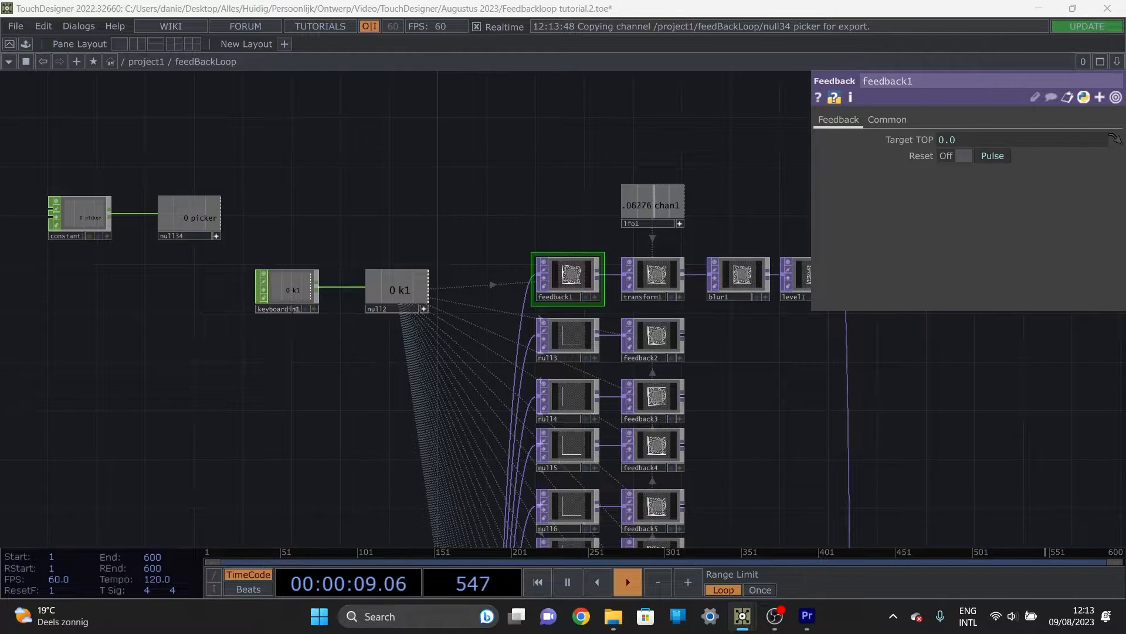
# Step: Change feedback1's Target TOP expression to 'feedback' + op('null34')['picker']
pyautogui.click(963, 144)
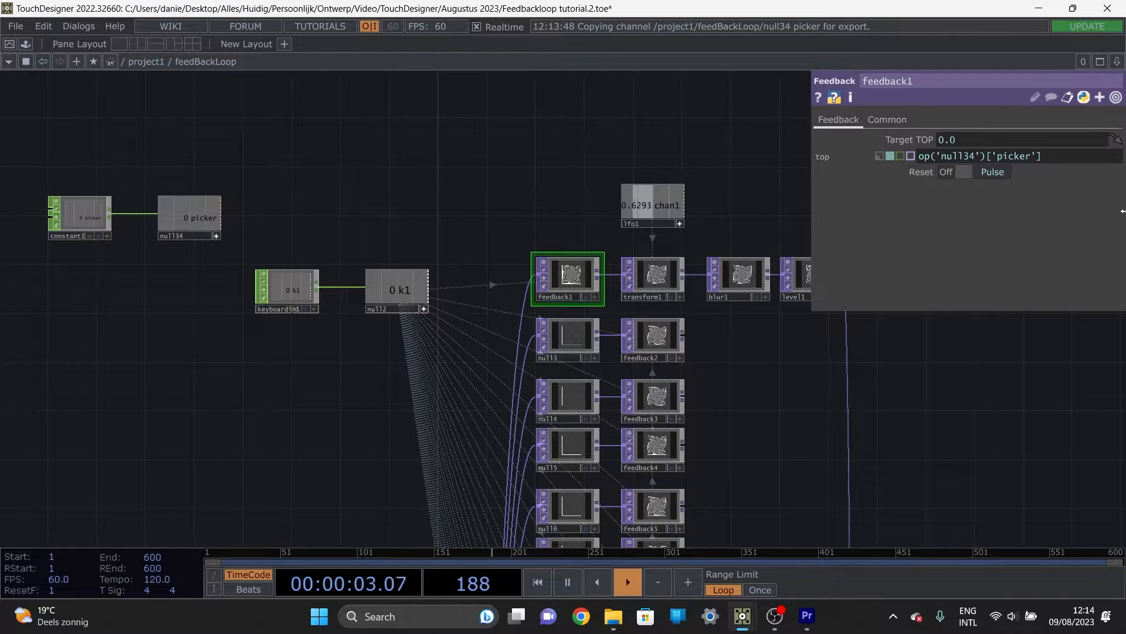
pyautogui.write("'")
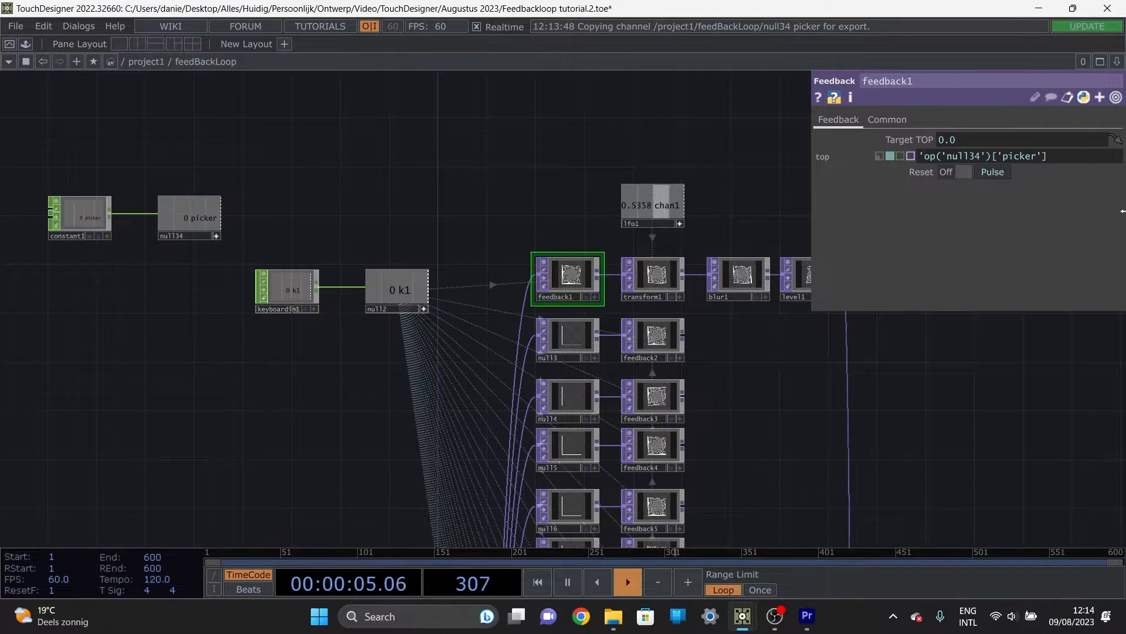
pyautogui.write('feedback')
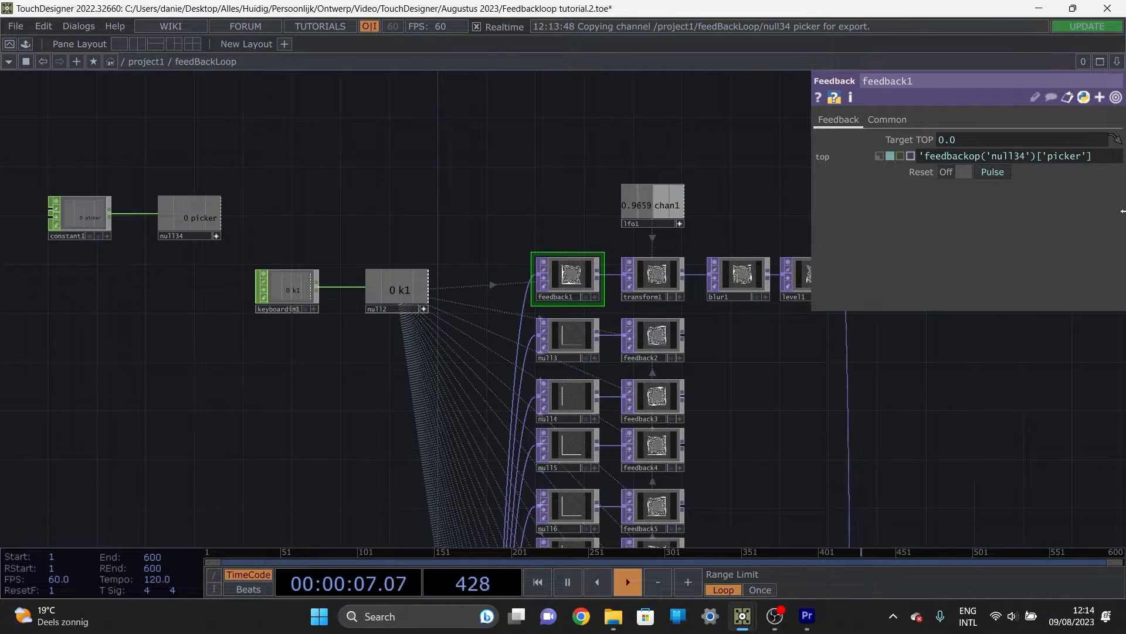
pyautogui.write("'")
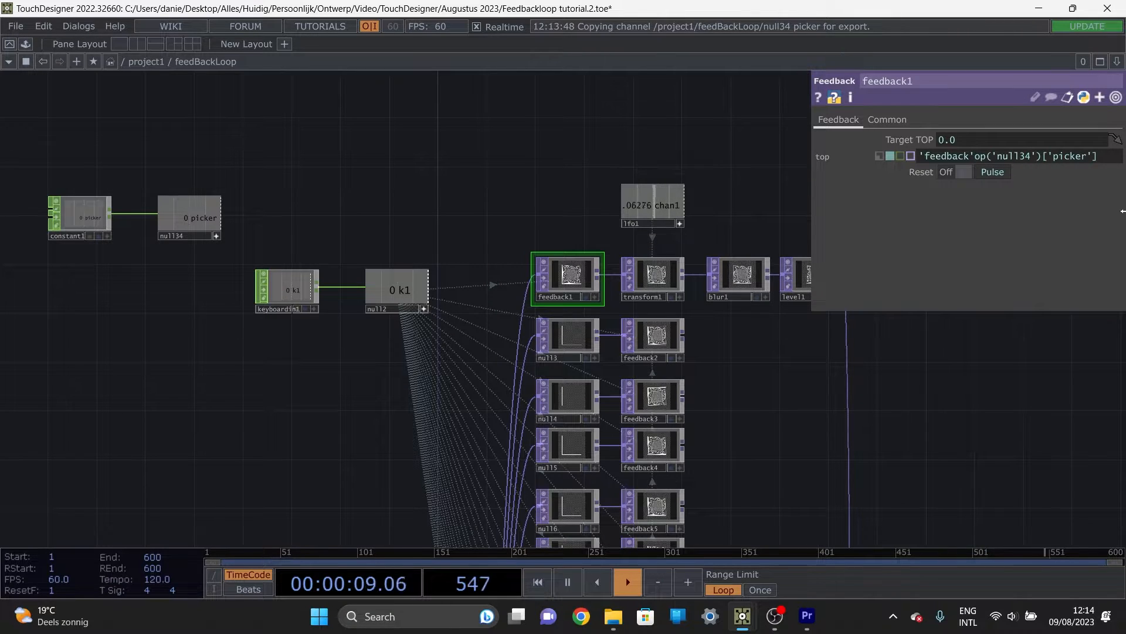
pyautogui.write(' +')
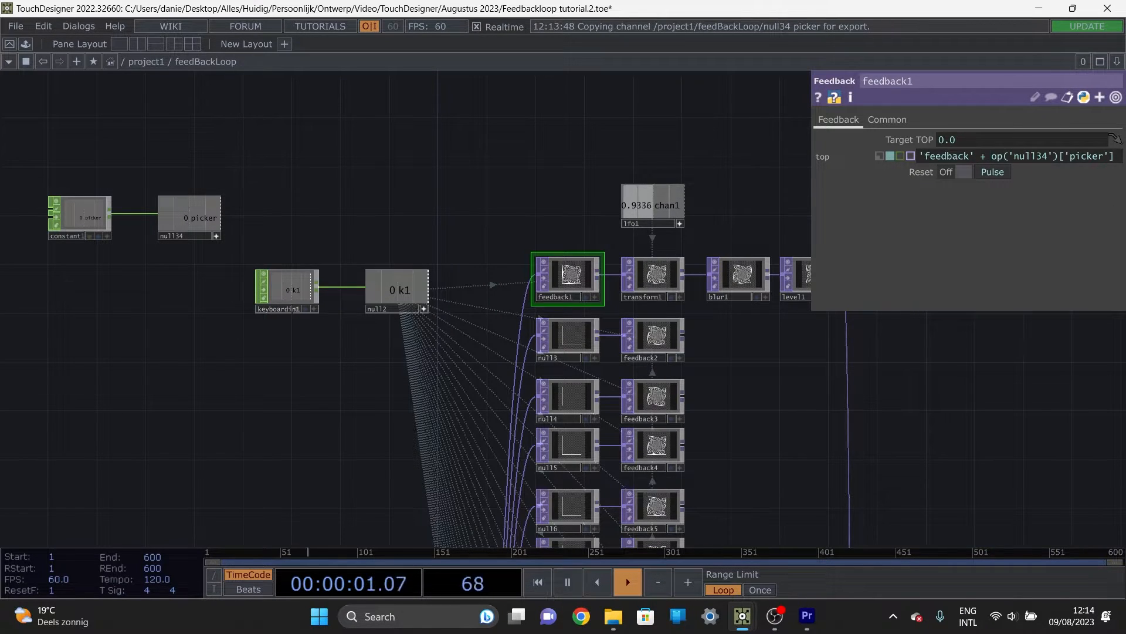
pyautogui.press('Return')
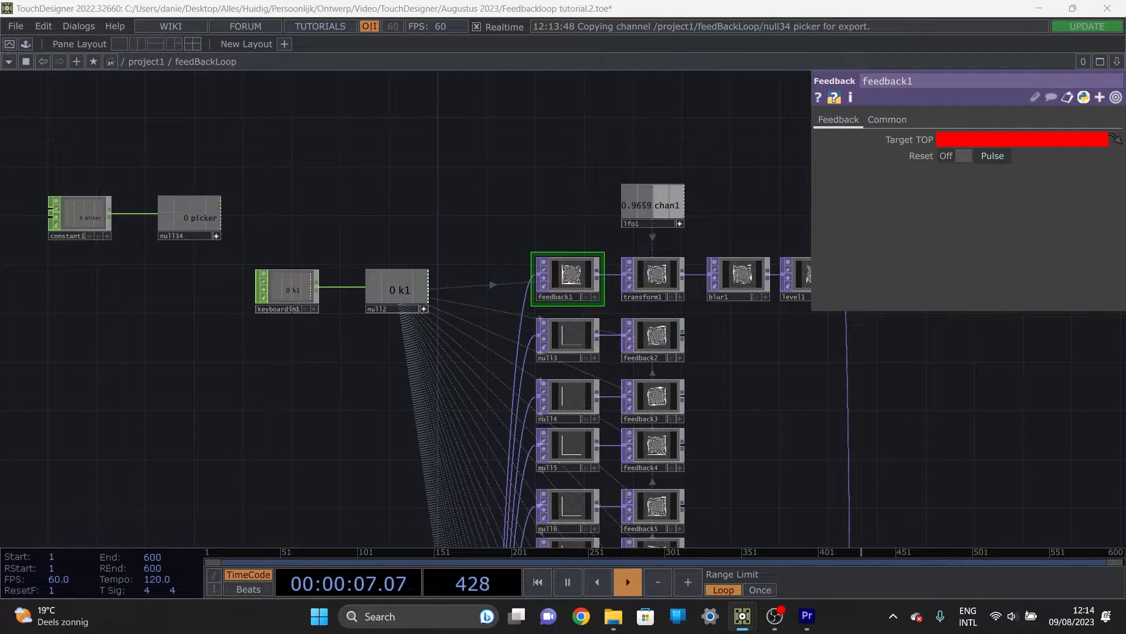
# Step: Reopen feedback1's Target TOP expression and examine its 'feedback' string part
pyautogui.click(979, 142)
pyautogui.click(992, 156)
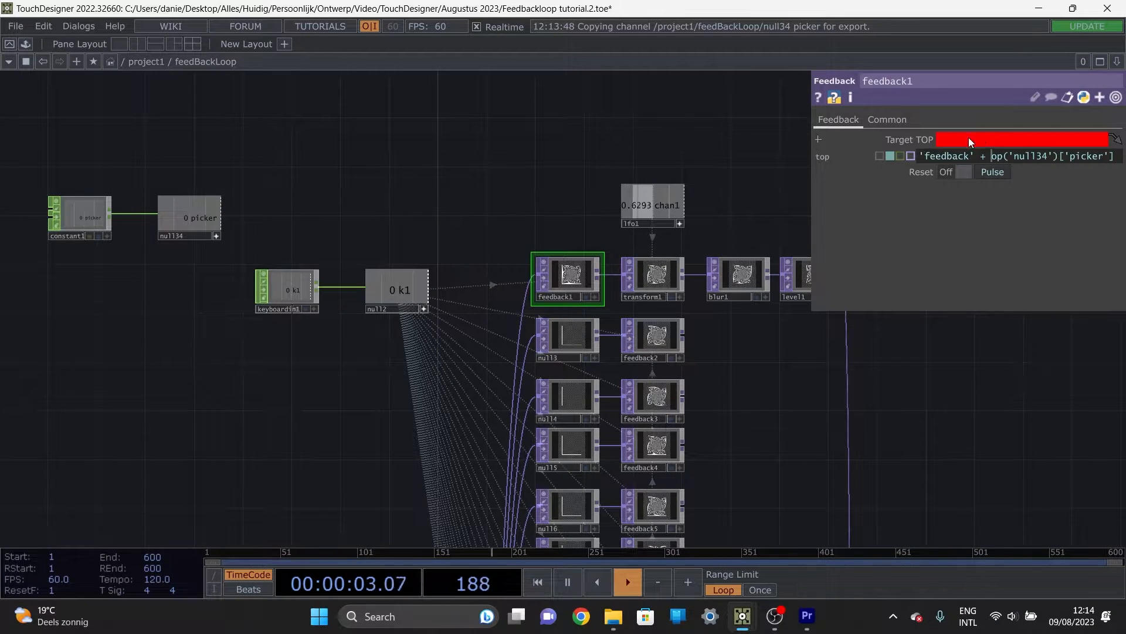
pyautogui.moveTo(973, 155); pyautogui.dragTo(905, 154)
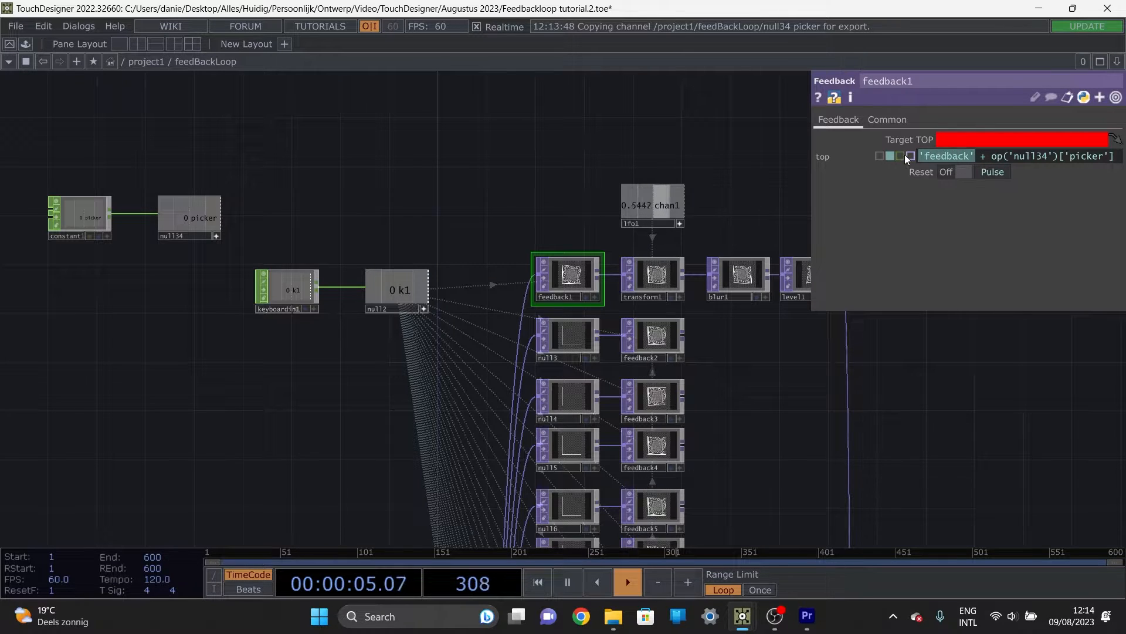
pyautogui.click(978, 154)
pyautogui.moveTo(974, 155); pyautogui.dragTo(913, 157)
pyautogui.click(974, 155)
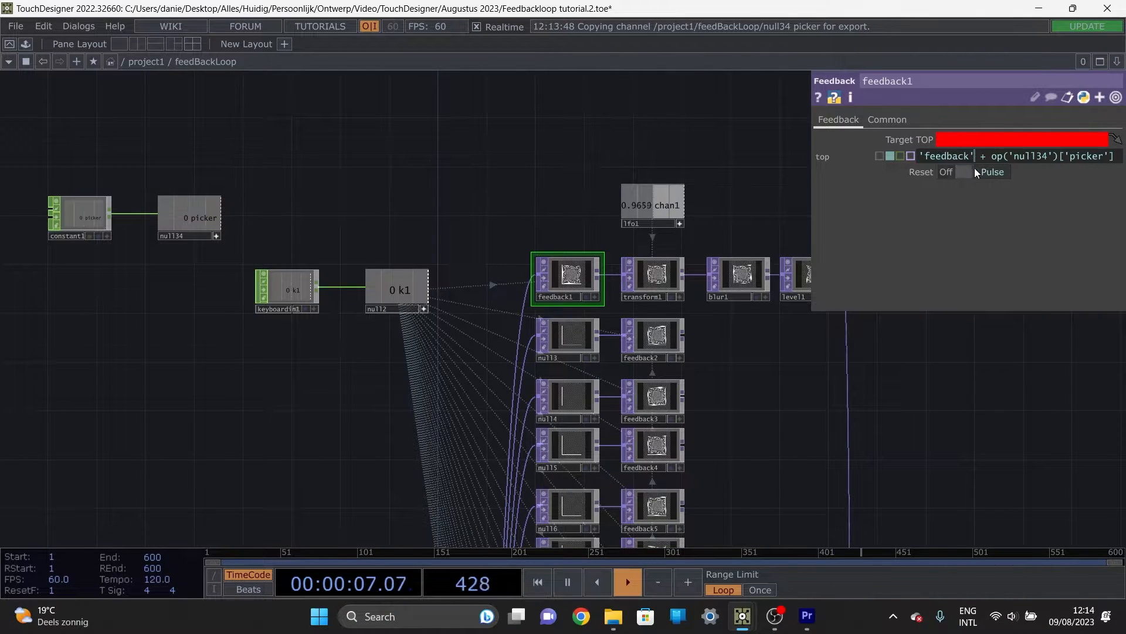
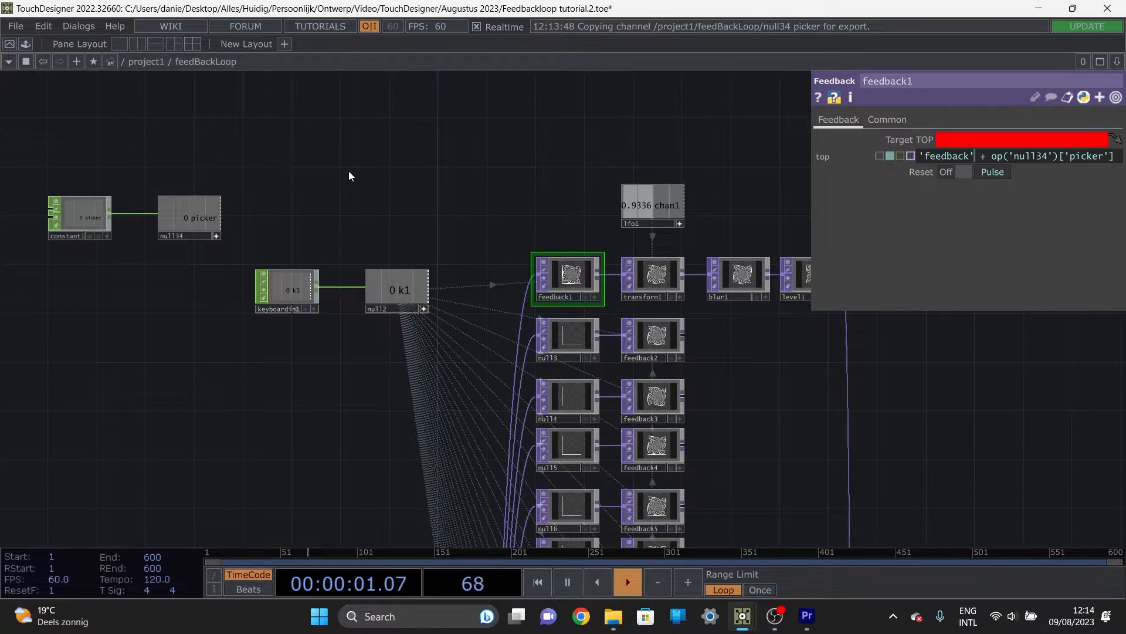
# Step: Change feedback1's Target TOP expression to 'feedback' + str(int(op('null34')['picker']))
pyautogui.click(991, 156)
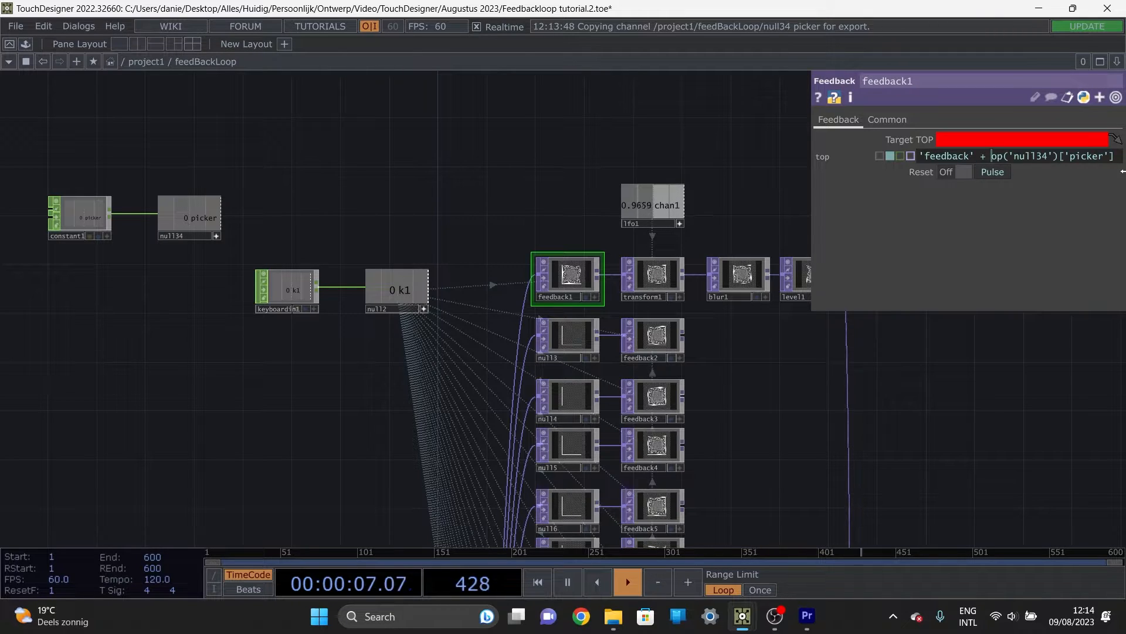
pyautogui.write('int(')
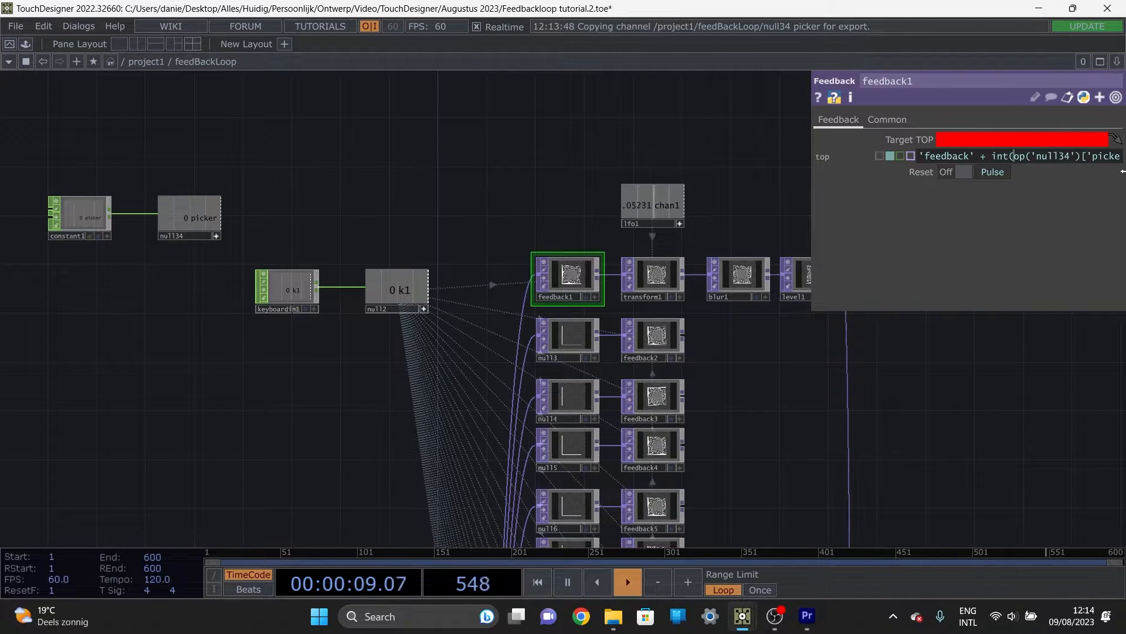
pyautogui.press('End')
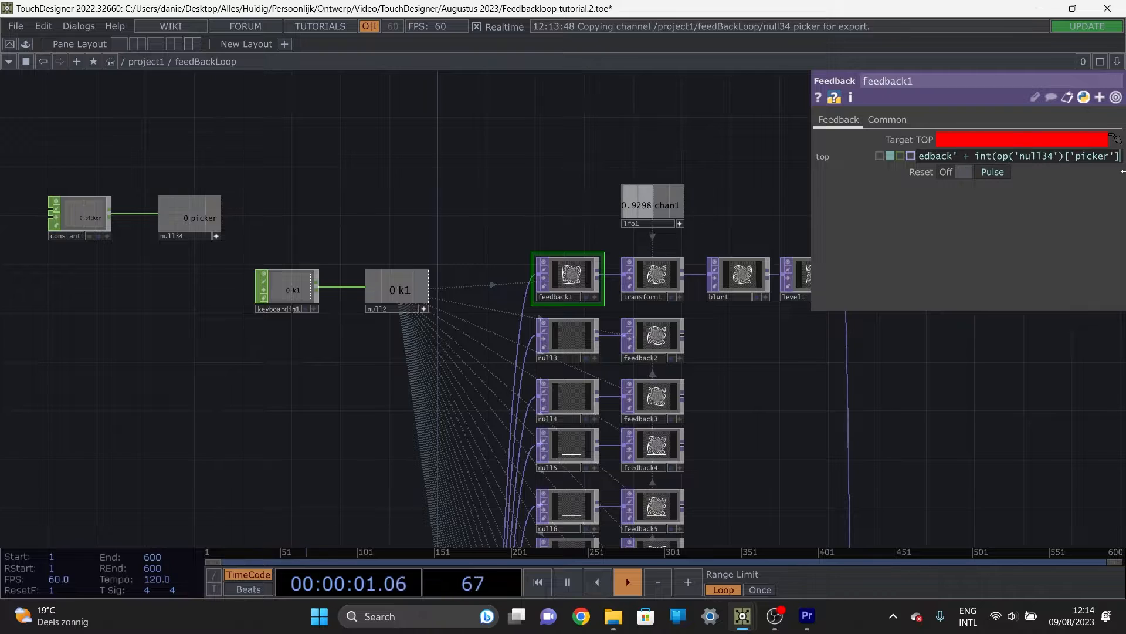
pyautogui.write(')')
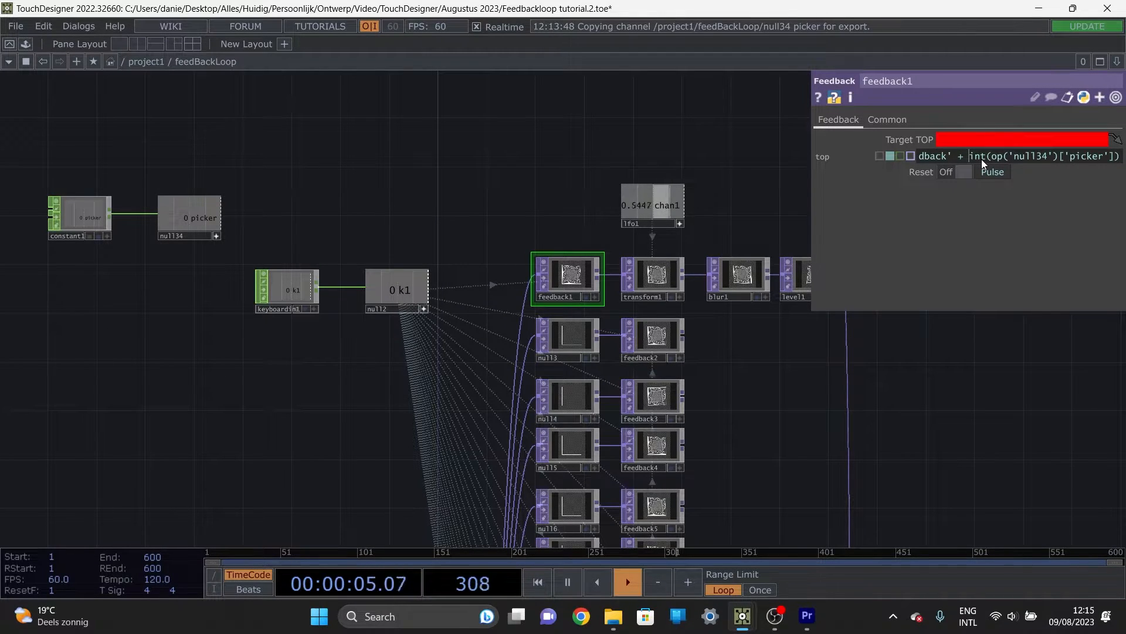
pyautogui.write('str')
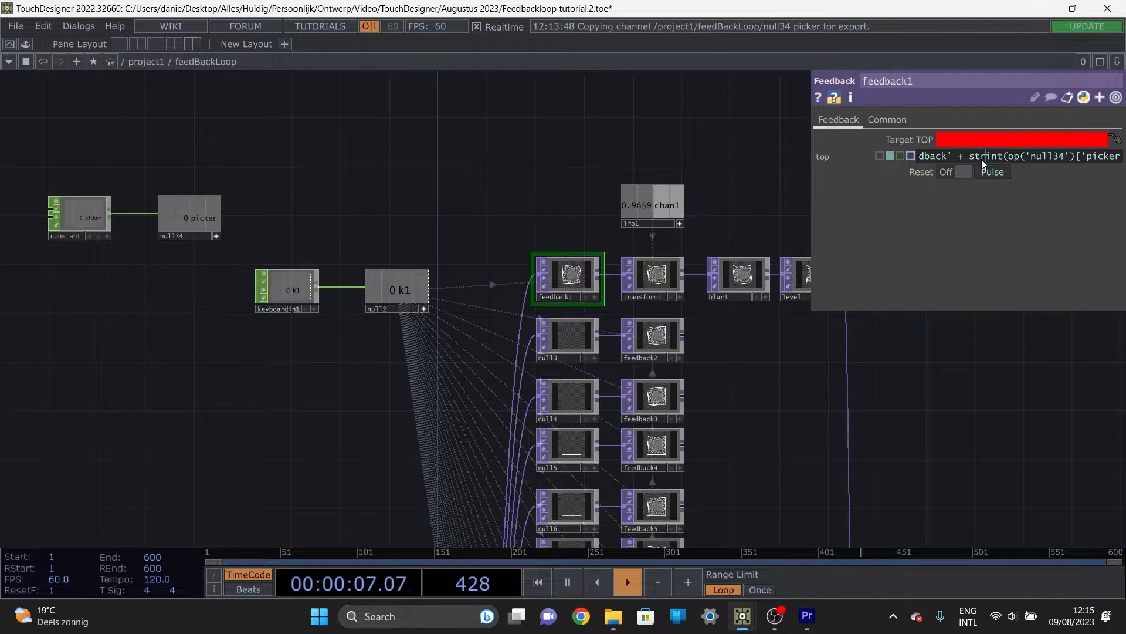
pyautogui.write('(')
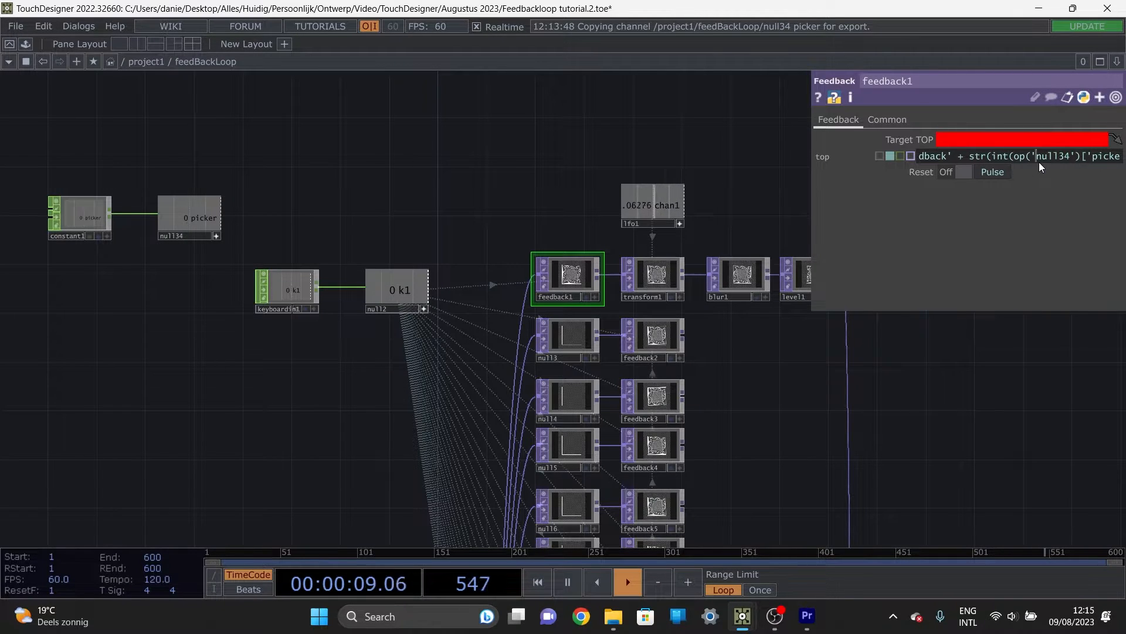
pyautogui.press('End')
pyautogui.write(')')
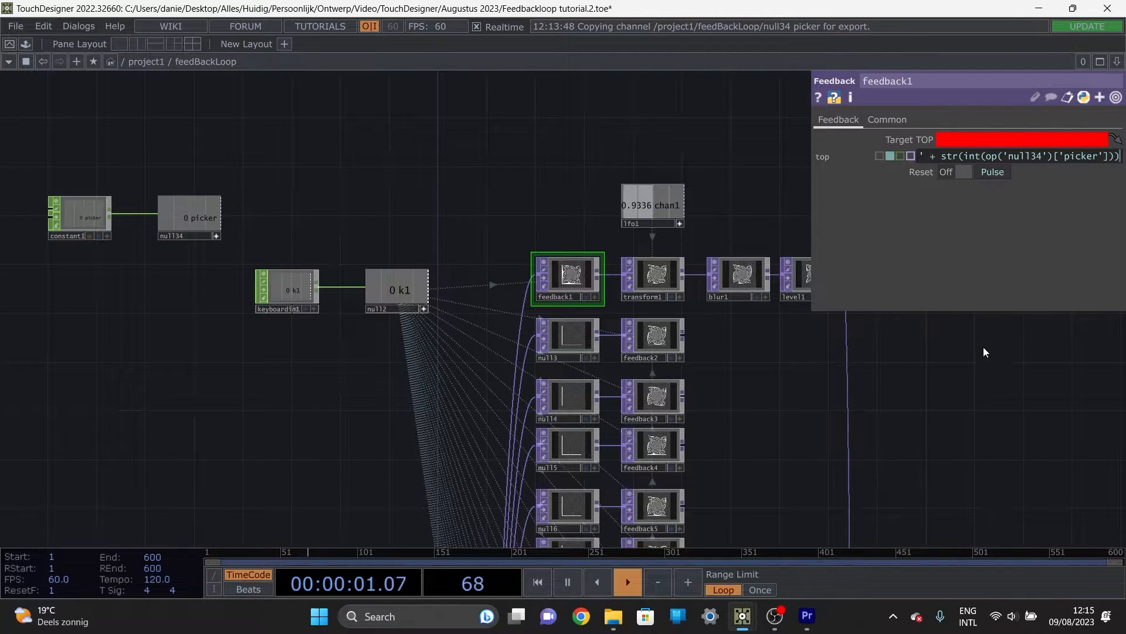
pyautogui.press('Return')
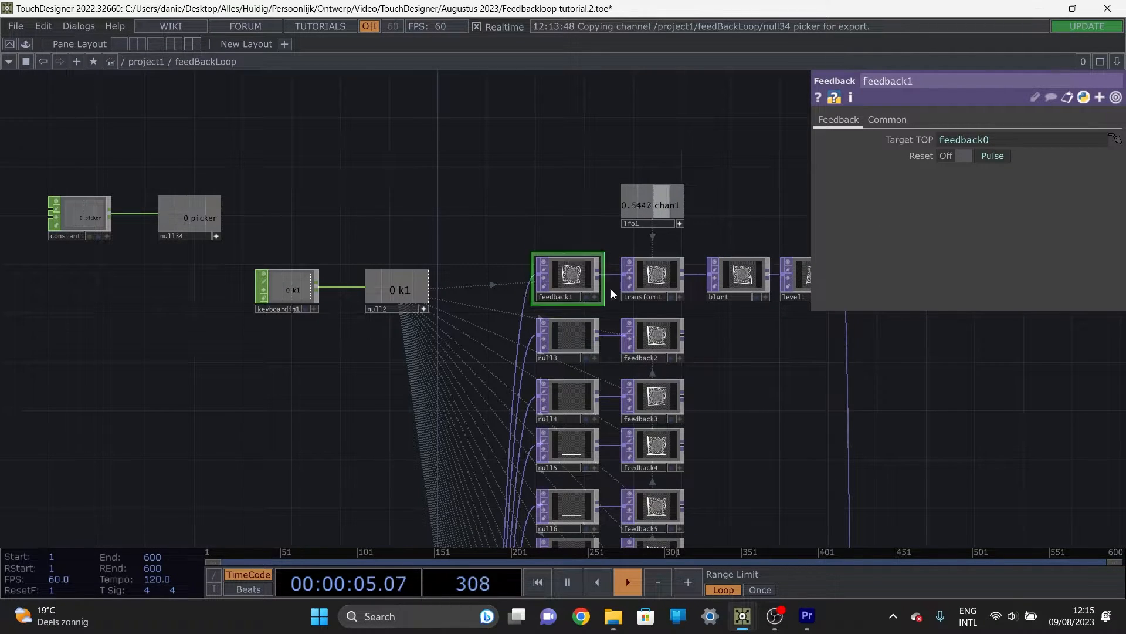
# Step: Go up to the project1 network and split the workspace into two side-by-side panes, each showing the feedBackLoop component
pyautogui.scroll(-3, 686, 296)
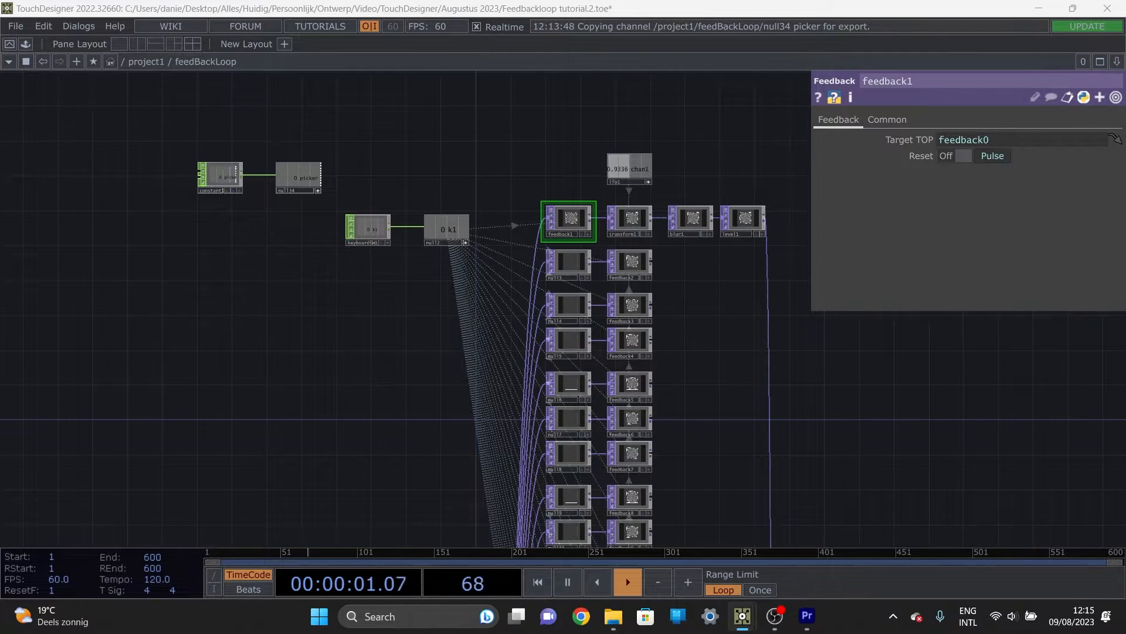
pyautogui.click(223, 178)
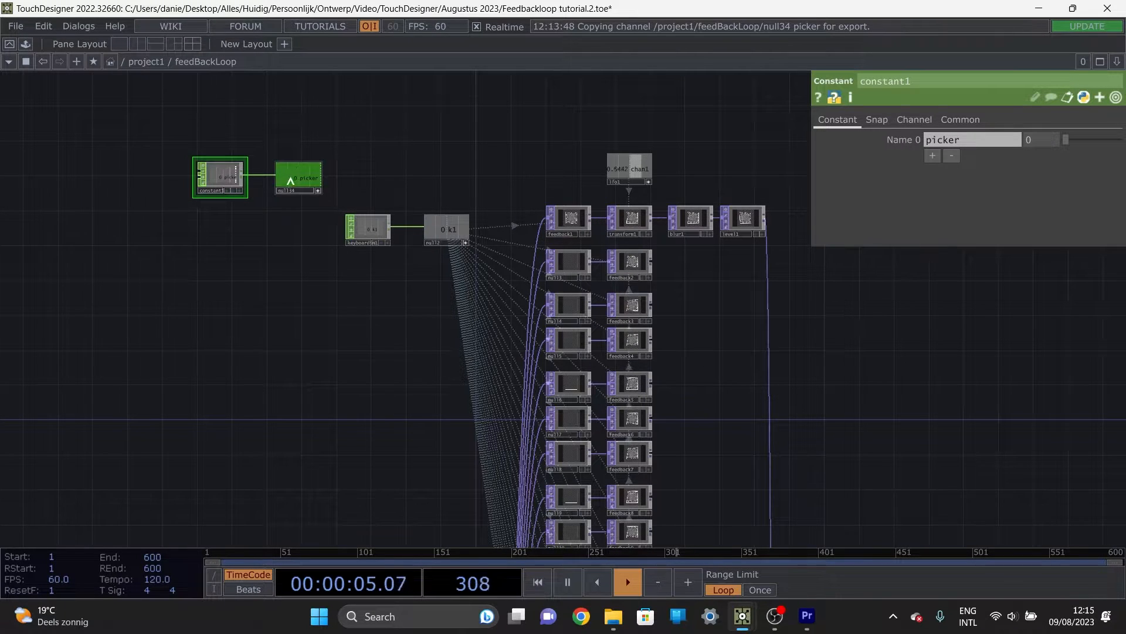
pyautogui.moveTo(283, 275); pyautogui.dragTo(297, 281)
pyautogui.press('u')
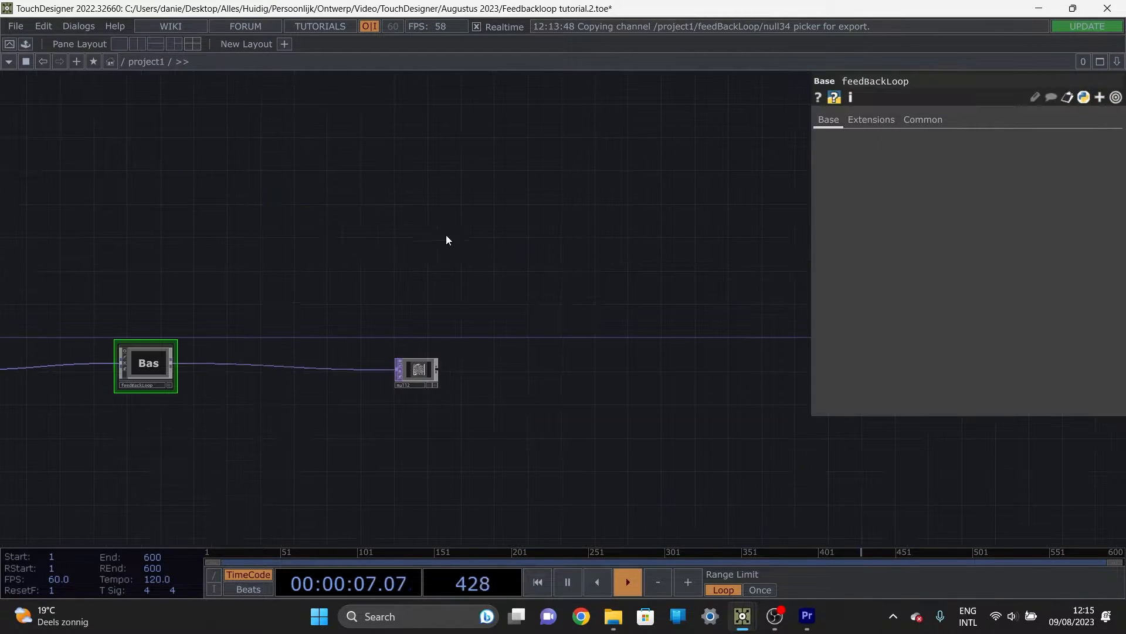
pyautogui.moveTo(229, 421); pyautogui.dragTo(415, 410)
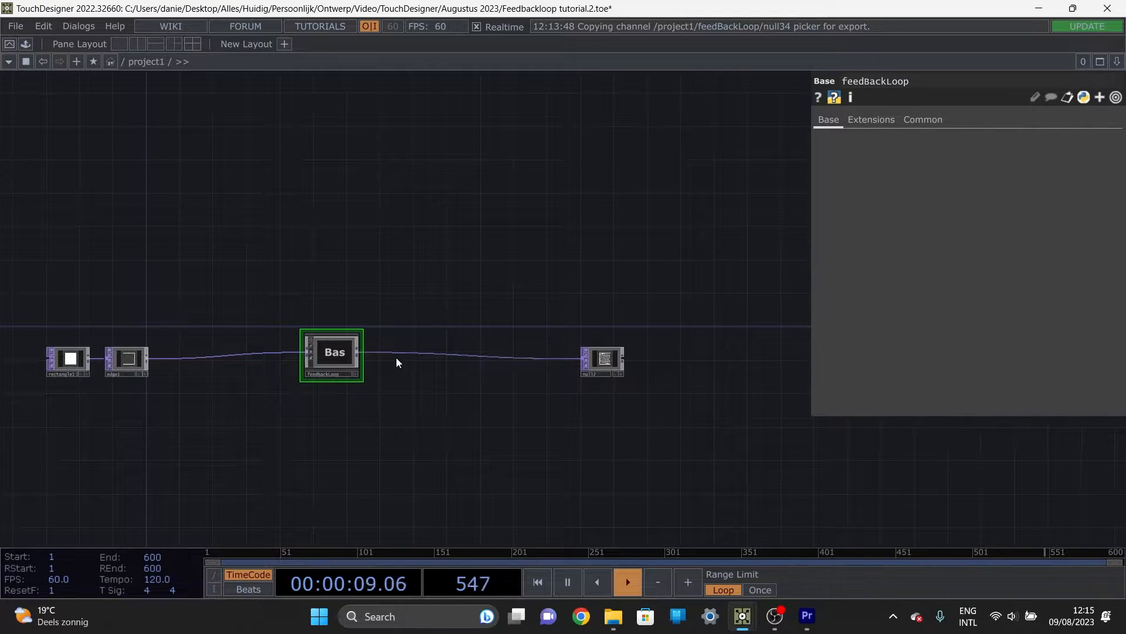
pyautogui.click(141, 48)
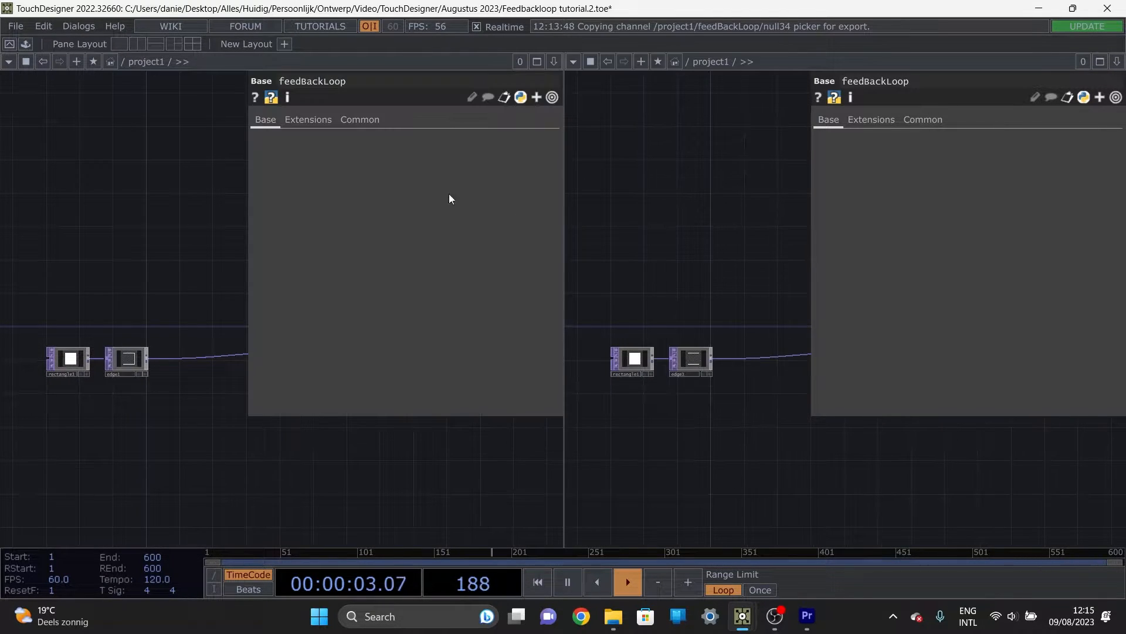
pyautogui.moveTo(701, 450); pyautogui.dragTo(595, 450)
pyautogui.moveTo(789, 450); pyautogui.dragTo(716, 452)
pyautogui.moveTo(297, 444); pyautogui.dragTo(128, 447)
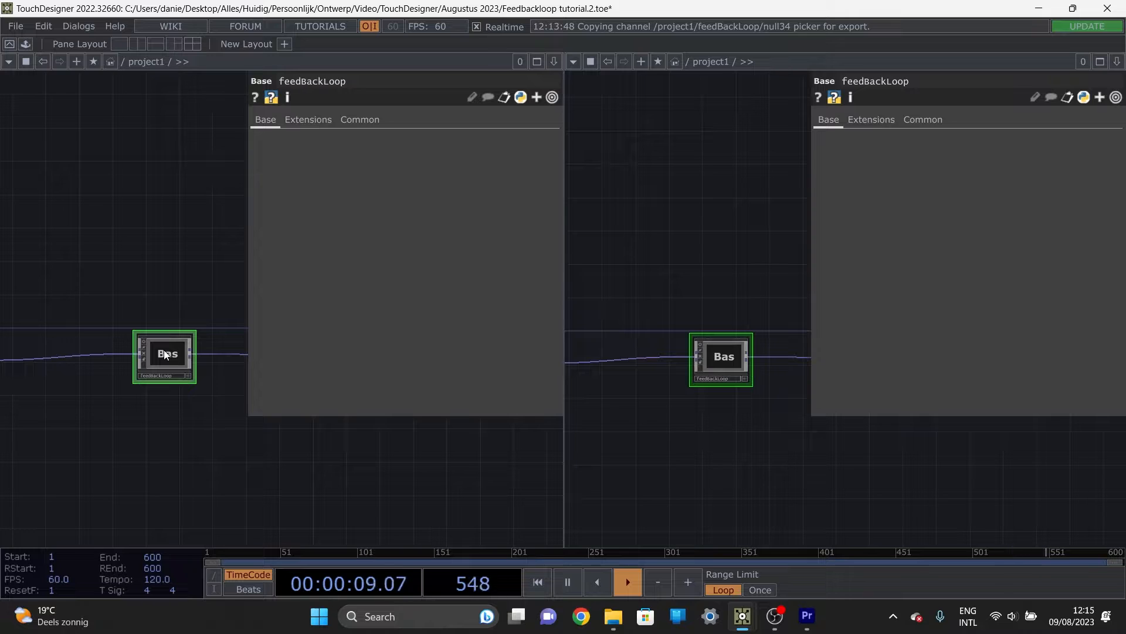
# Step: Open the Component Editor for feedBackLoop and add a custom parameter page with the default name Custom
pyautogui.rightClick(166, 354)
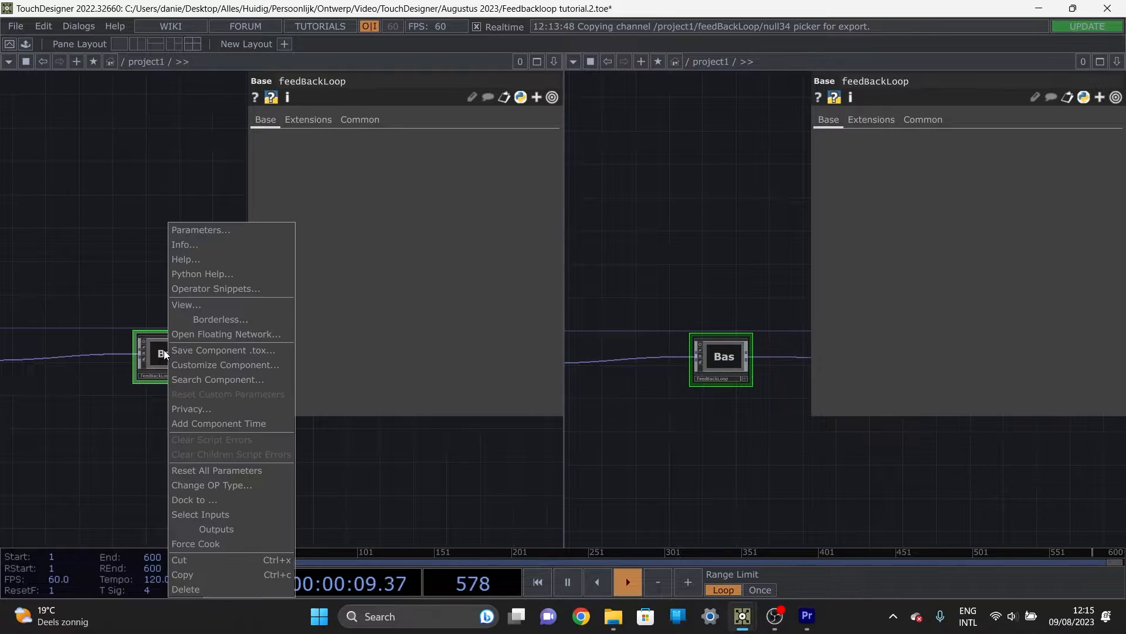
pyautogui.click(228, 366)
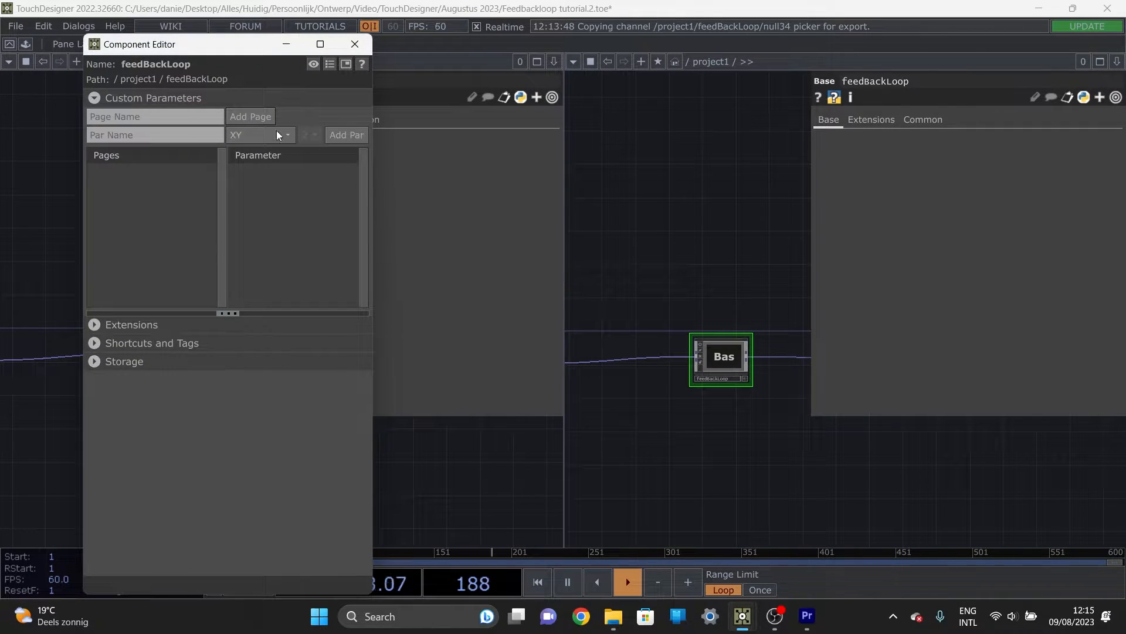
pyautogui.click(251, 116)
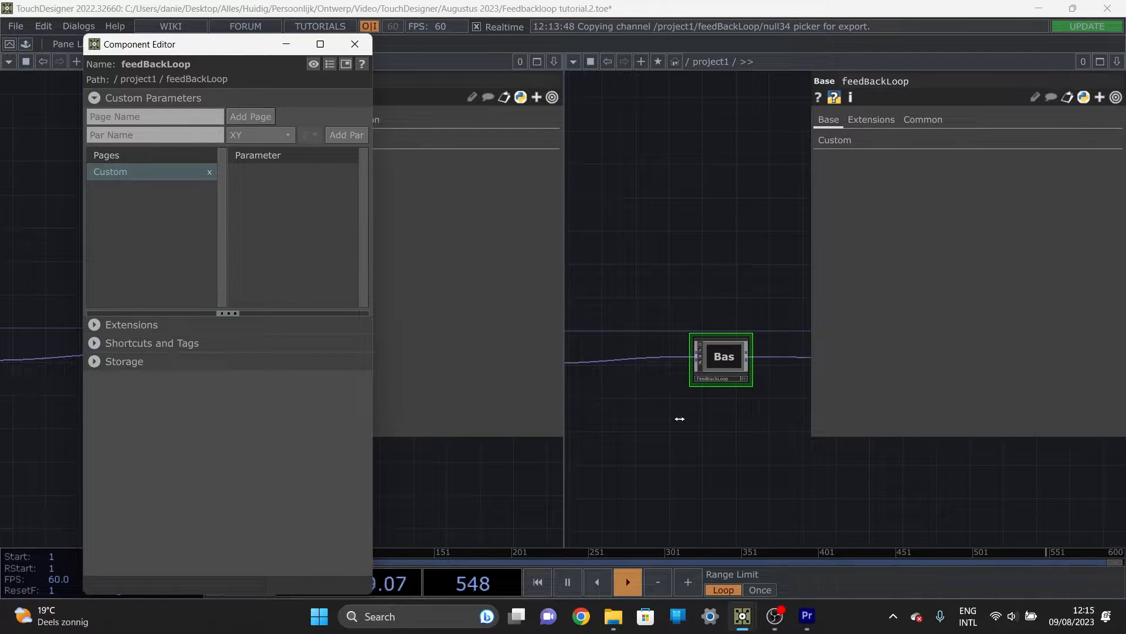
# Step: Enter feedBackLoop in the second pane and display the parameters of transform1
pyautogui.moveTo(696, 425); pyautogui.dragTo(663, 422)
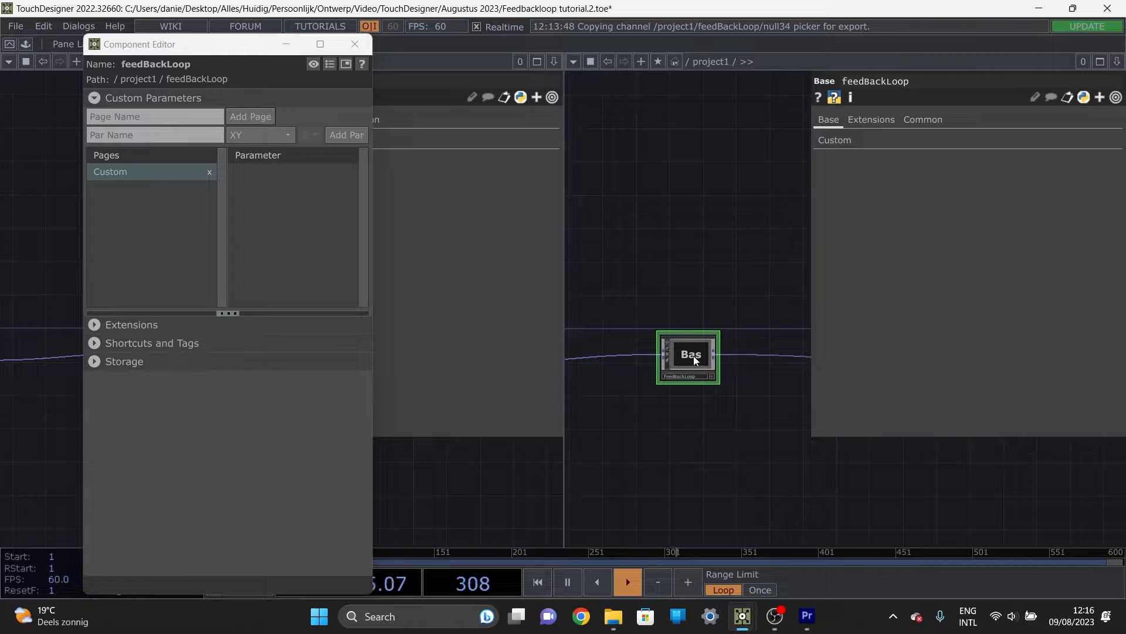
pyautogui.press('i')
pyautogui.moveTo(733, 352); pyautogui.dragTo(592, 442)
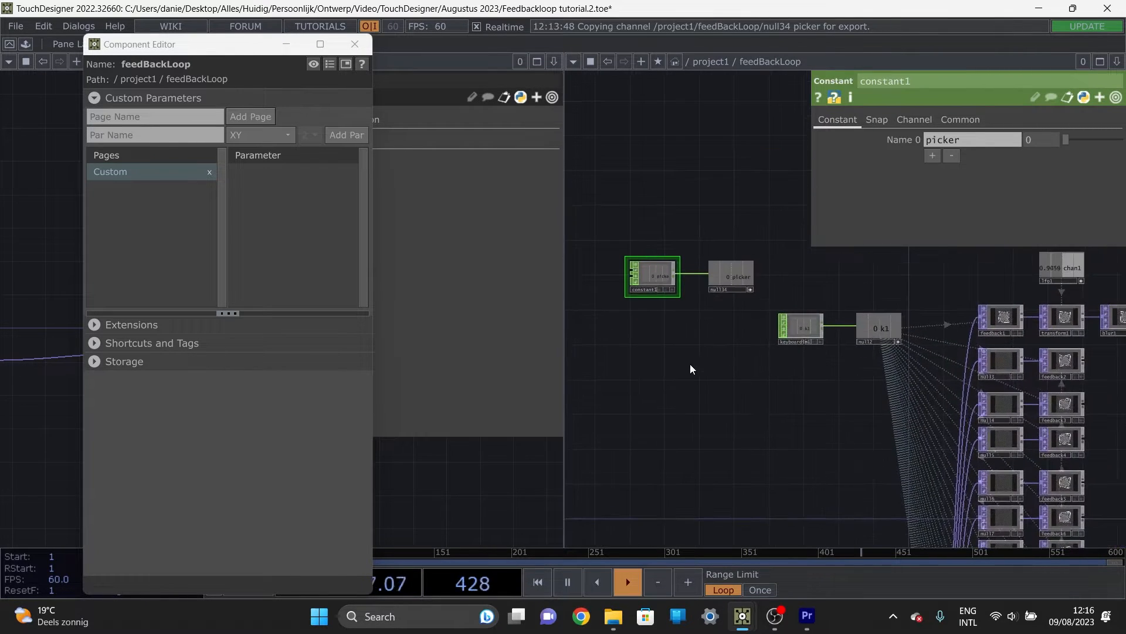
pyautogui.moveTo(692, 375); pyautogui.dragTo(703, 419)
pyautogui.moveTo(796, 360); pyautogui.dragTo(687, 379)
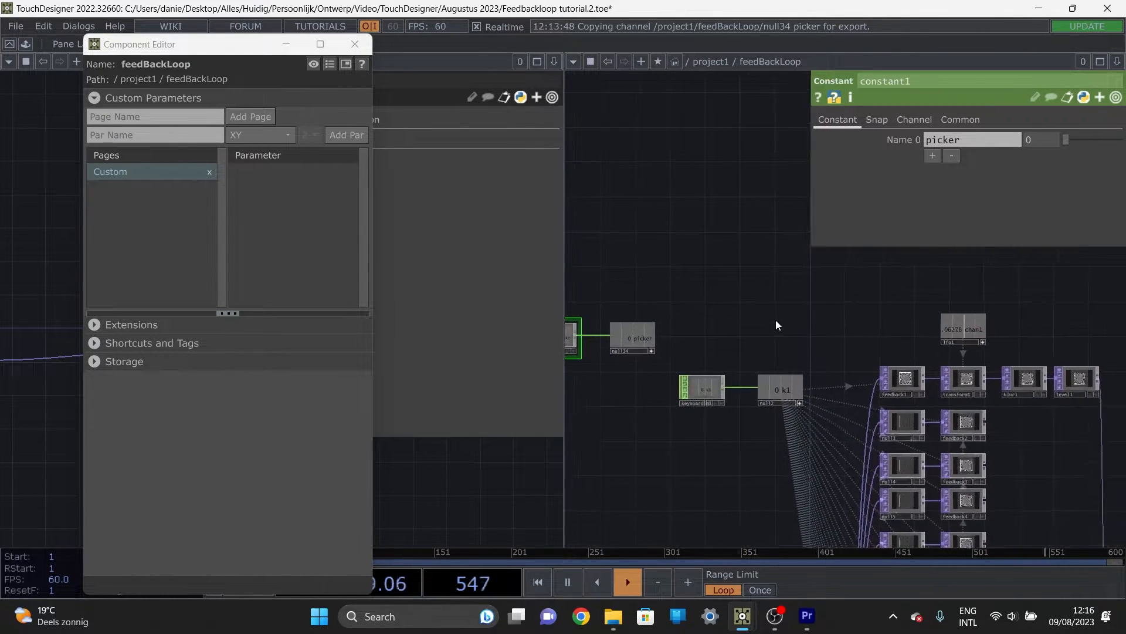
pyautogui.moveTo(776, 319); pyautogui.dragTo(630, 287)
pyautogui.scroll(4, 746, 315)
pyautogui.moveTo(696, 302); pyautogui.dragTo(586, 259)
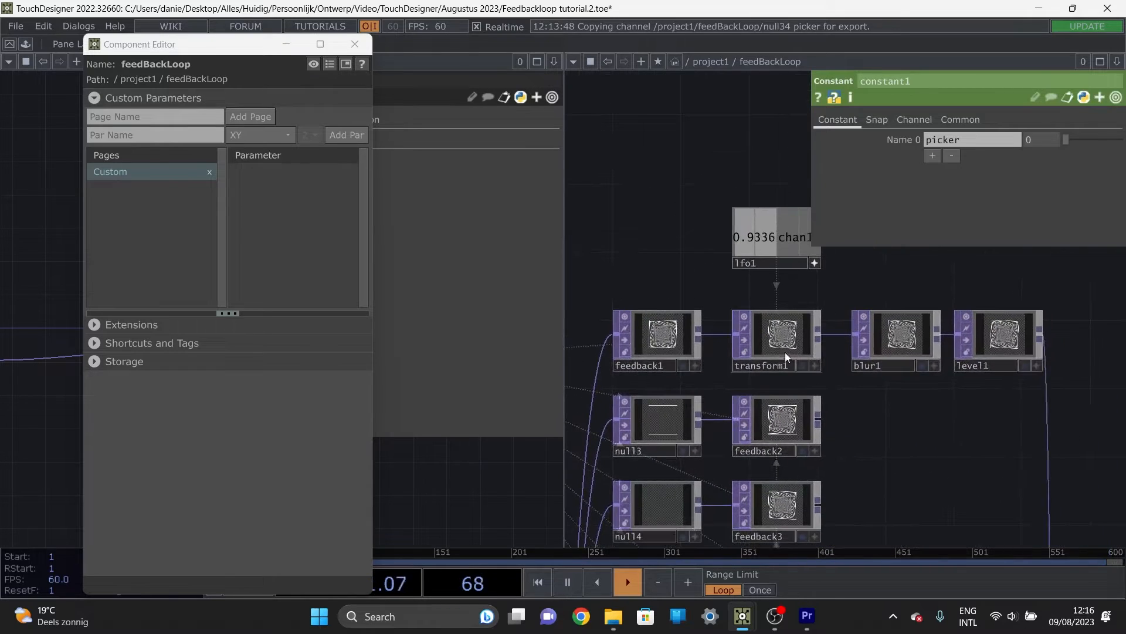
pyautogui.click(788, 343)
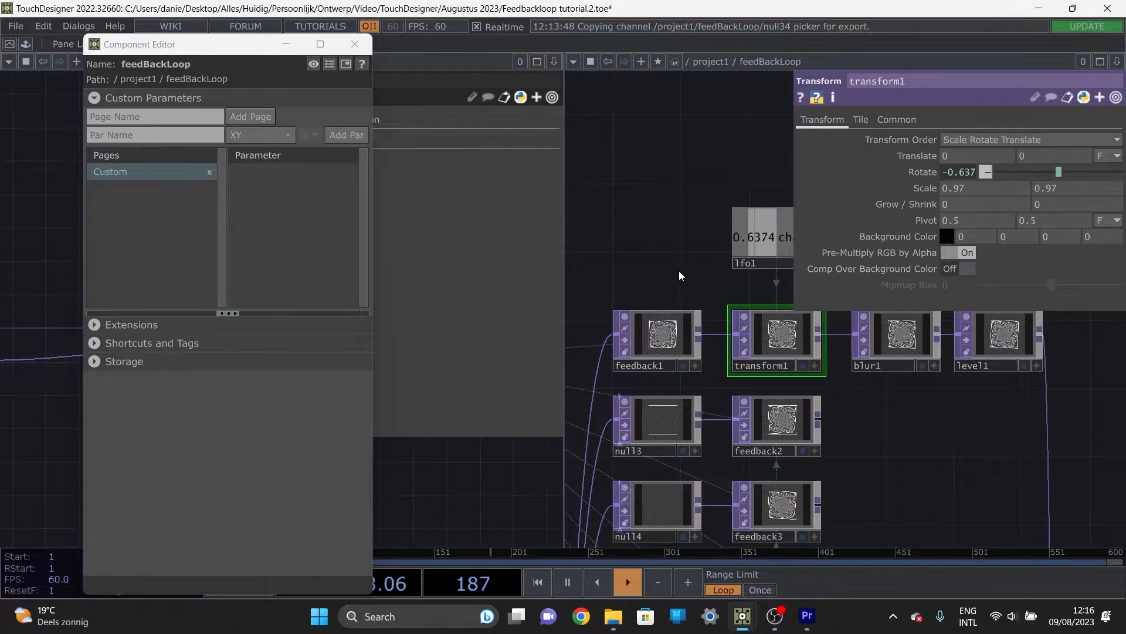
# Step: Delete the lfo1 operator above transform1
pyautogui.moveTo(678, 270); pyautogui.dragTo(593, 267)
pyautogui.click(702, 242)
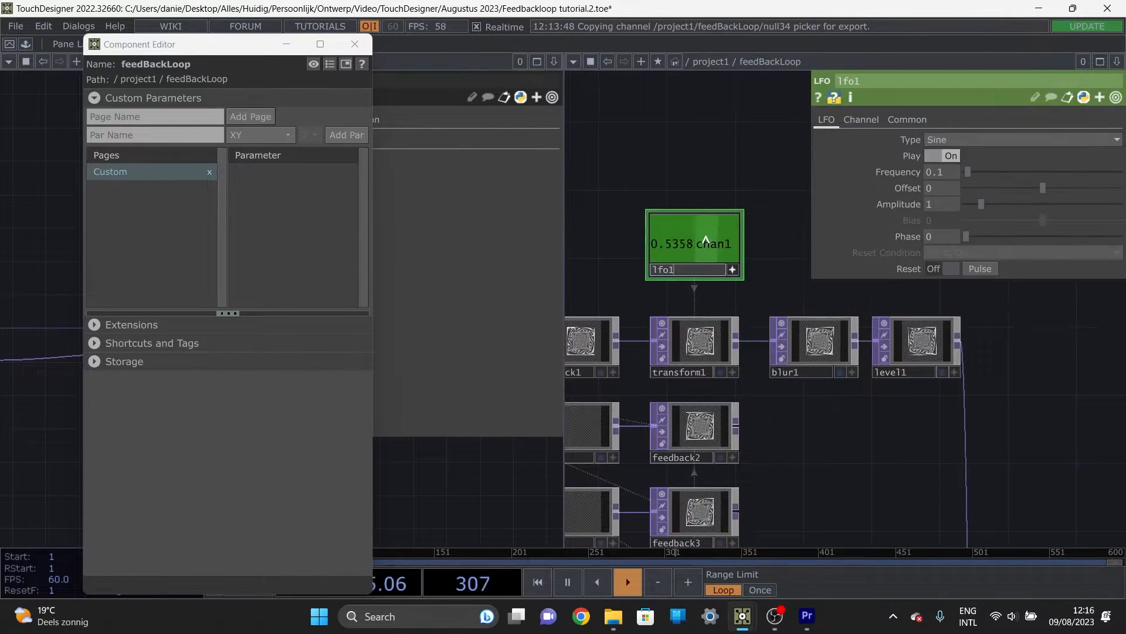
pyautogui.click(727, 242)
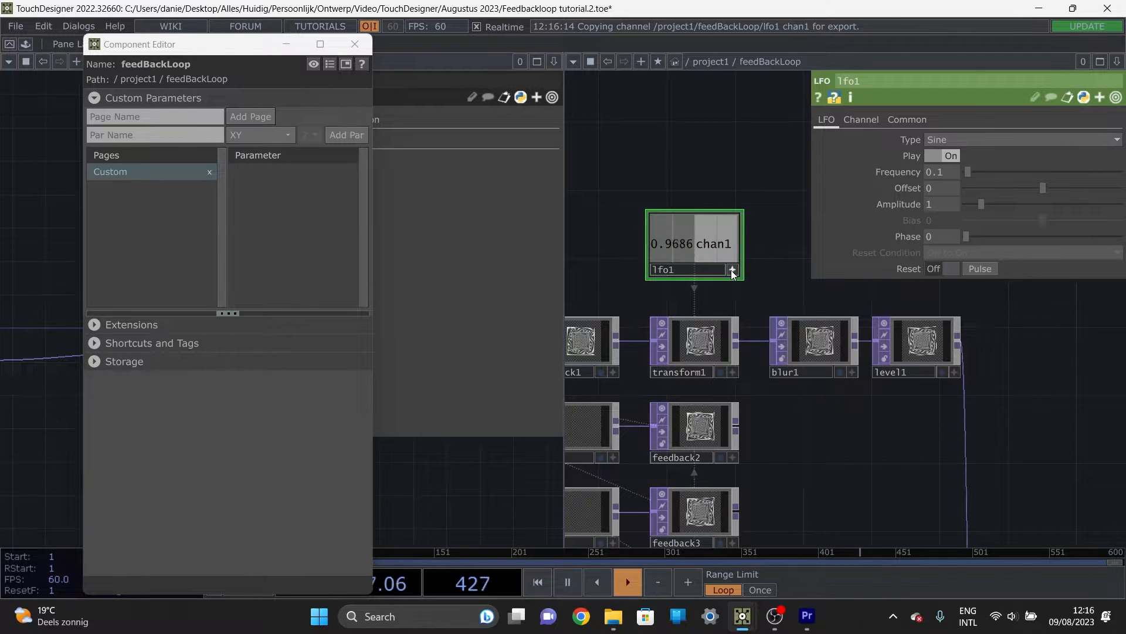
pyautogui.click(732, 270)
pyautogui.press('Delete')
# Step: Clear the op('lfo1')['chan1'] expression from transform1's Rotate parameter
pyautogui.click(702, 338)
pyautogui.click(956, 174)
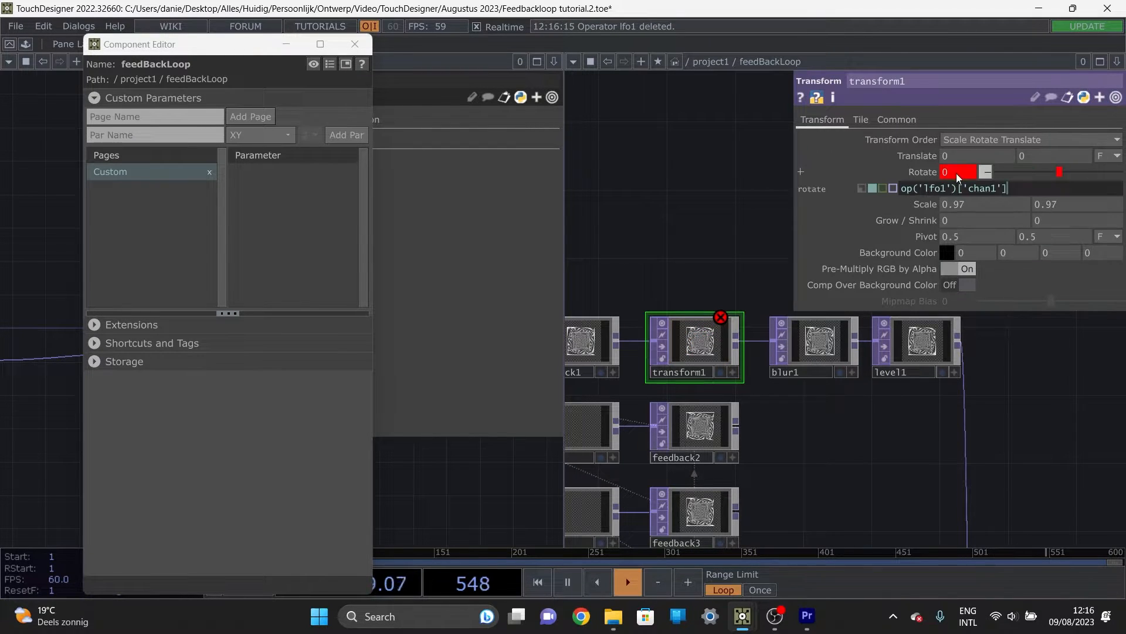
pyautogui.moveTo(1036, 186); pyautogui.dragTo(737, 198)
pyautogui.press('BackSpace')
pyautogui.press('Return')
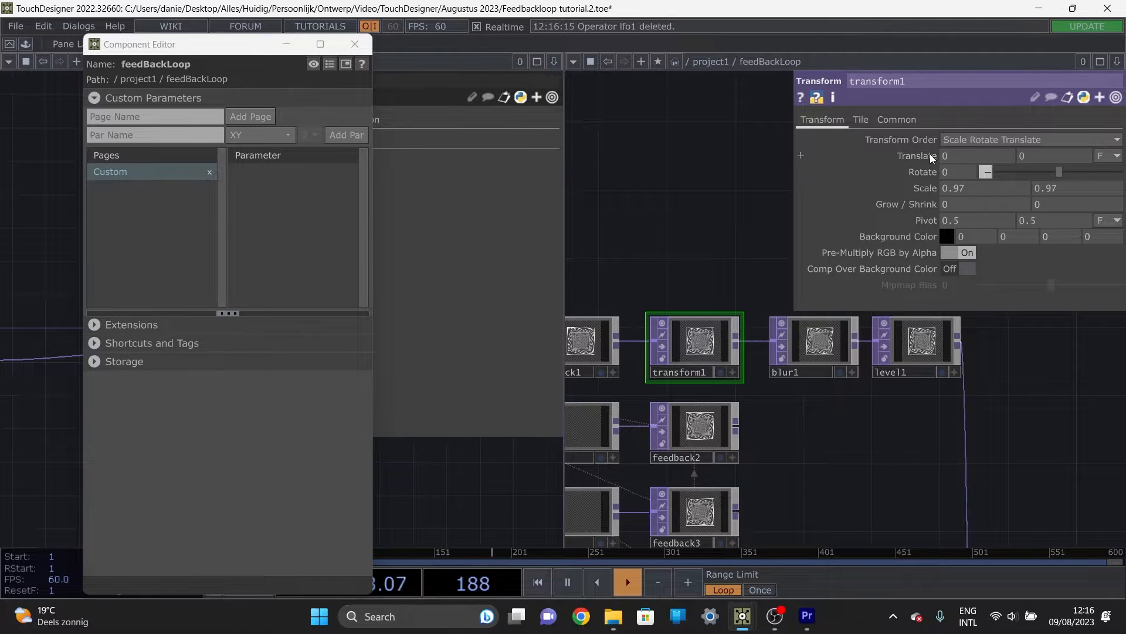
# Step: Add transform1's Translate to feedBackLoop's Custom page, bound as master, and display that page in the first pane
pyautogui.moveTo(931, 153); pyautogui.dragTo(271, 190)
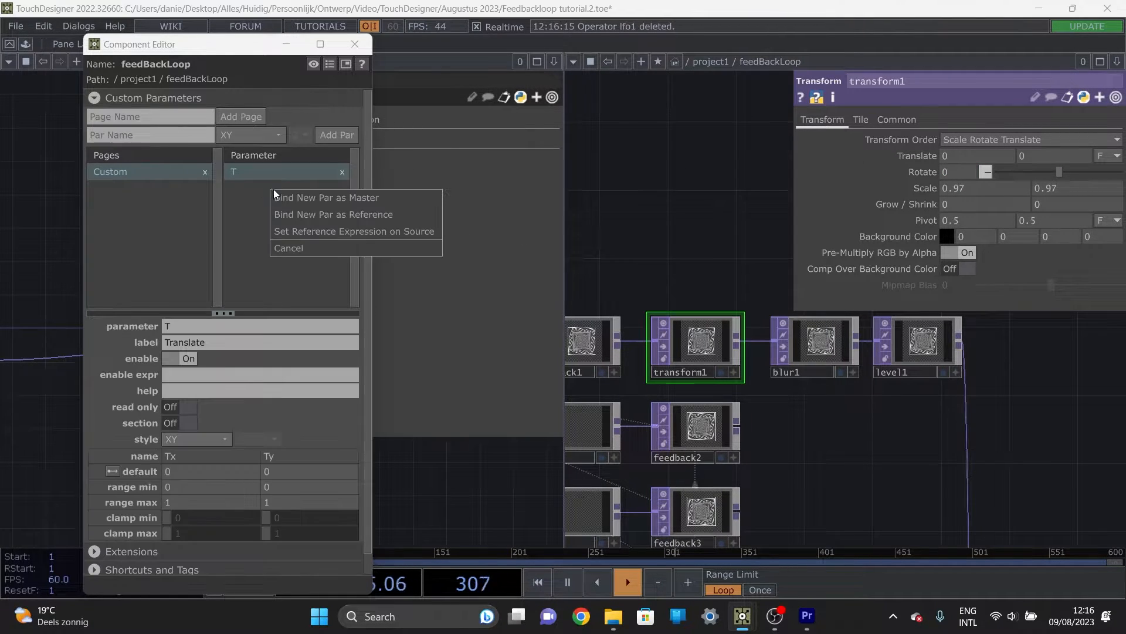
pyautogui.click(325, 202)
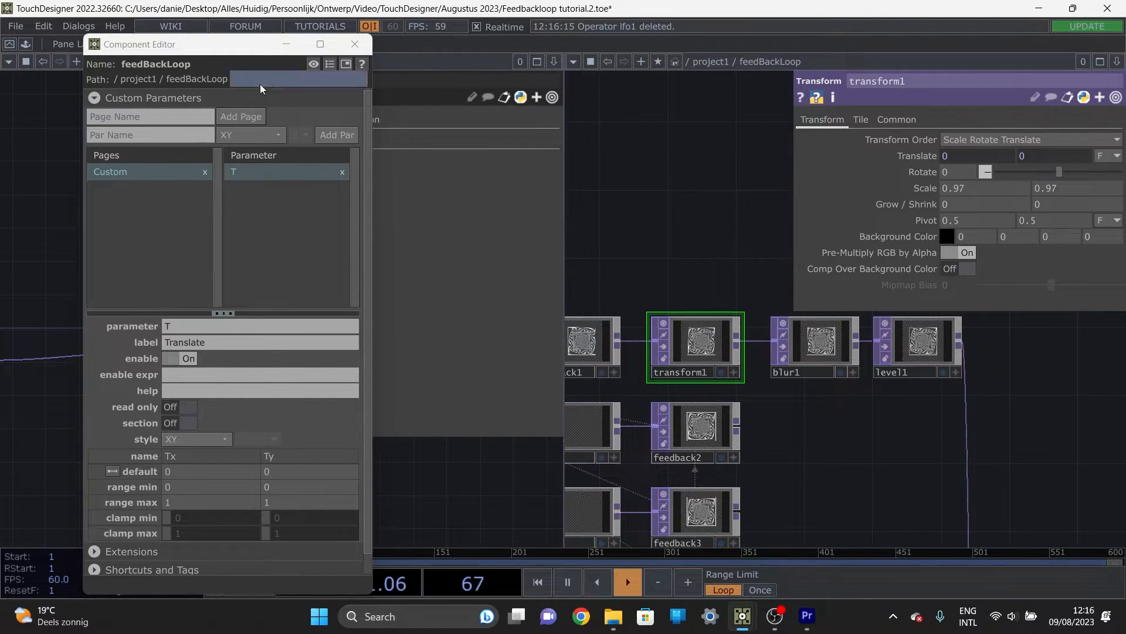
pyautogui.moveTo(241, 47); pyautogui.dragTo(774, 83)
pyautogui.click(175, 350)
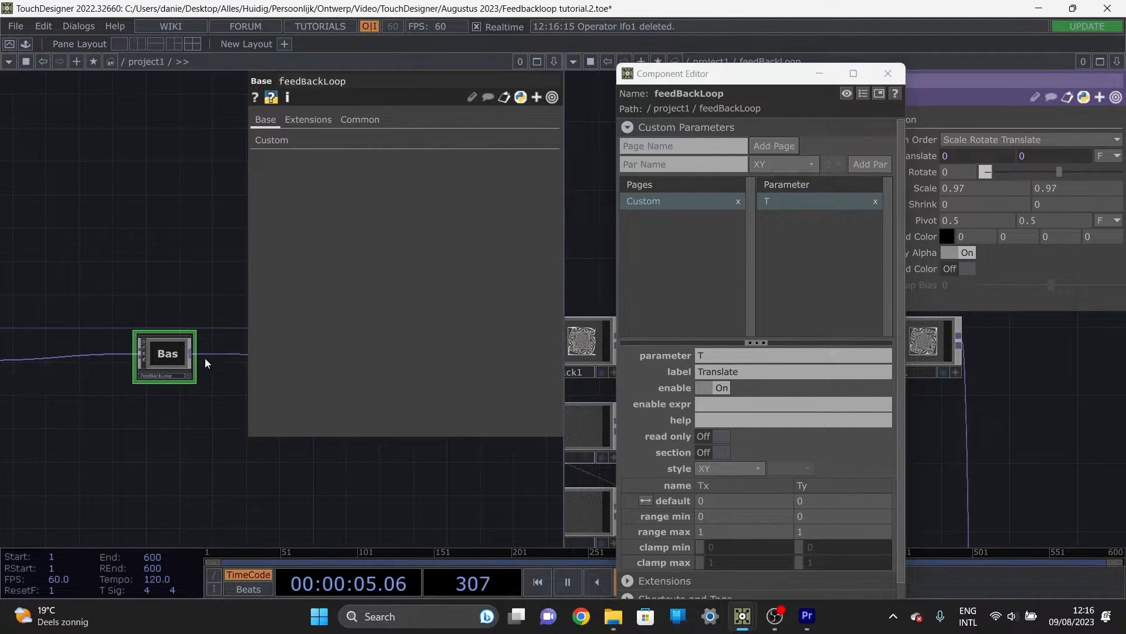
pyautogui.click(279, 144)
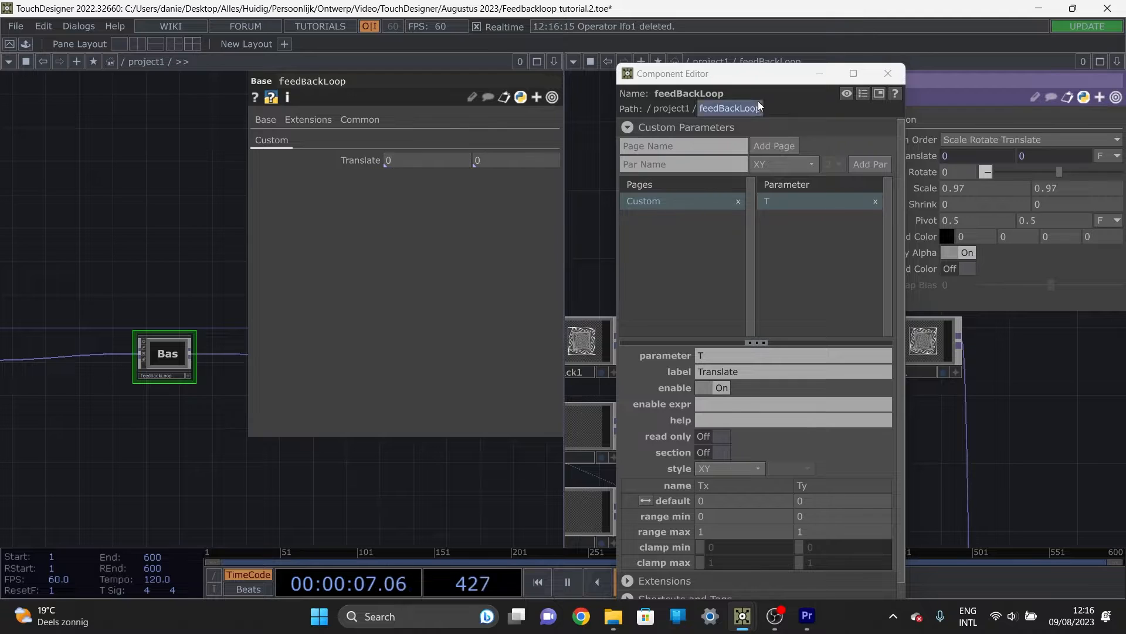
pyautogui.moveTo(752, 80); pyautogui.dragTo(654, 98)
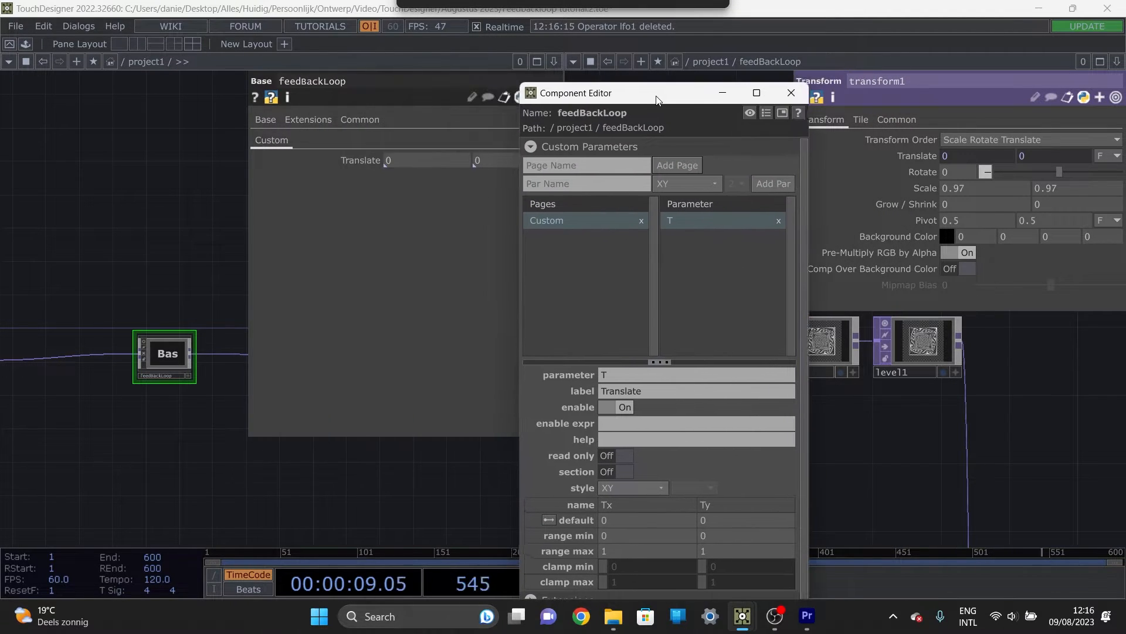
pyautogui.middleClick(372, 163)
pyautogui.moveTo(371, 162)
pyautogui.mouseDown(button='middle')
pyautogui.moveTo(393, 162)
pyautogui.moveTo(372, 162)
pyautogui.mouseUp(button='middle')
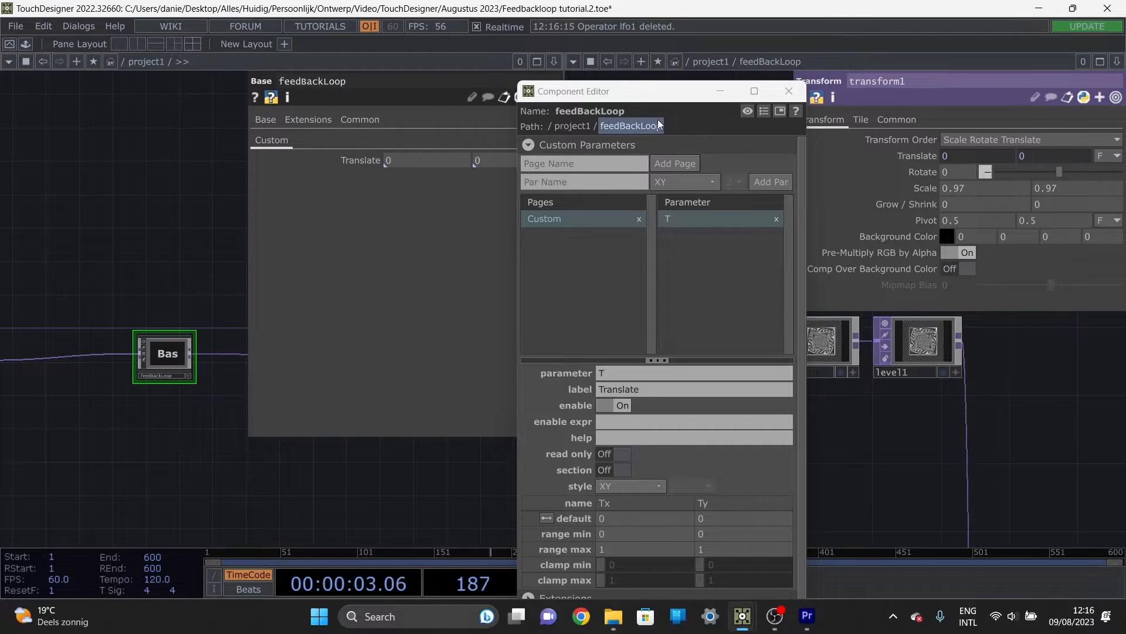
# Step: Add transform1's Rotate to feedBackLoop's Custom page, with the new parameter bound as master
pyautogui.moveTo(639, 96); pyautogui.dragTo(125, 66)
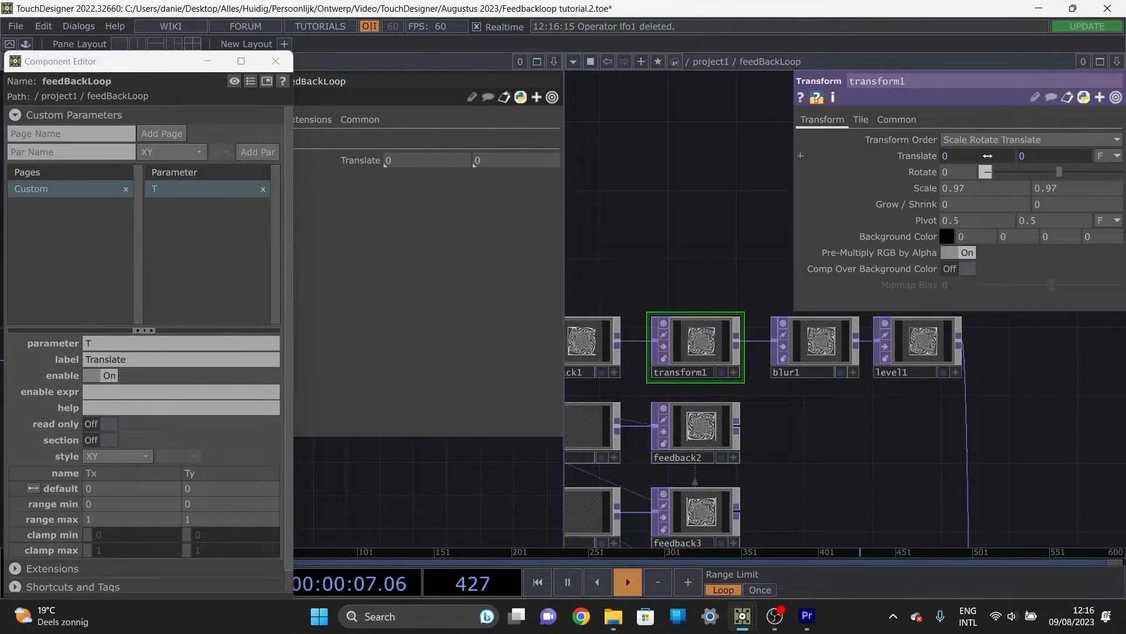
pyautogui.moveTo(911, 171); pyautogui.dragTo(237, 212)
pyautogui.click(278, 225)
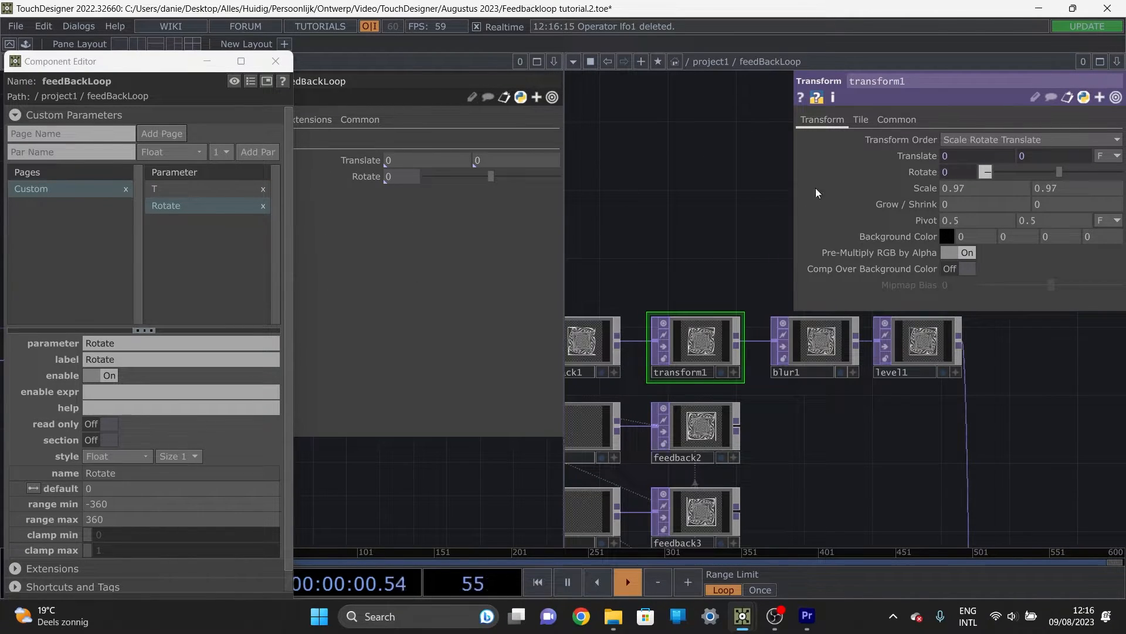
# Step: Add transform1's Scale to feedBackLoop's Custom page, with the new parameter bound as master
pyautogui.moveTo(318, 206); pyautogui.dragTo(190, 232)
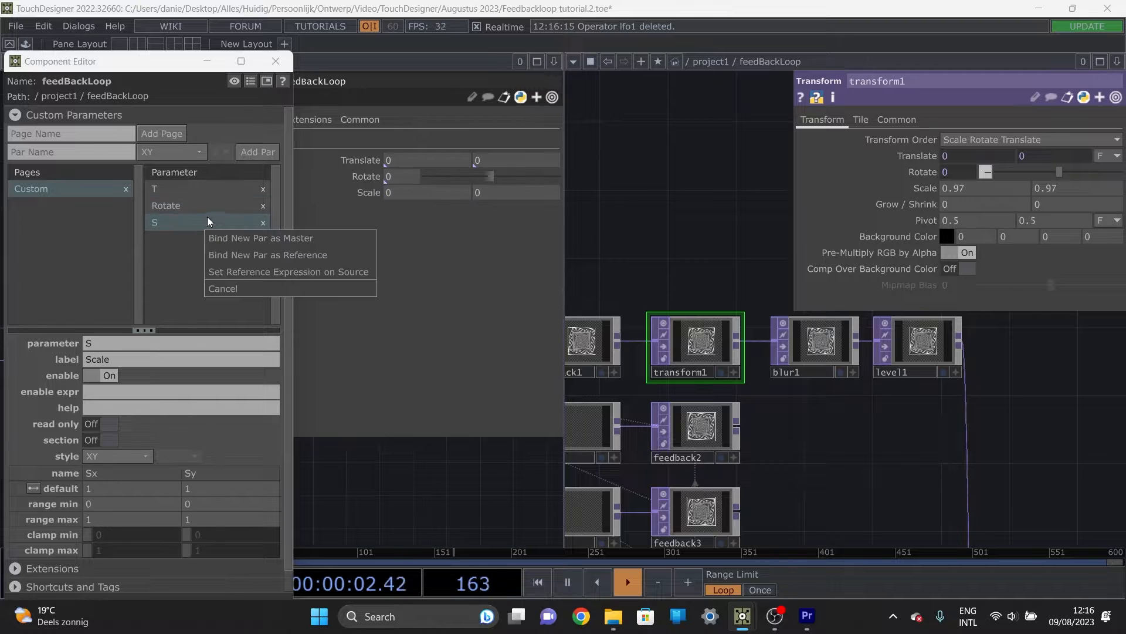
pyautogui.click(254, 234)
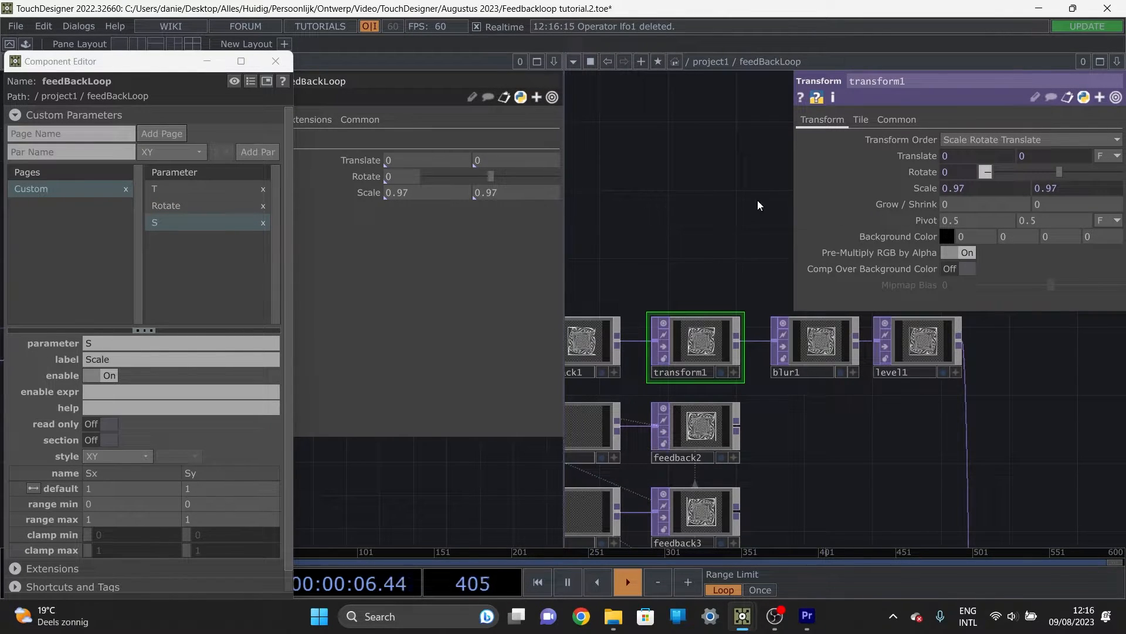
# Step: Add blur1's Pre-Shrink and Filter Size to feedBackLoop's Custom page, each with the new parameter bound as master
pyautogui.click(810, 347)
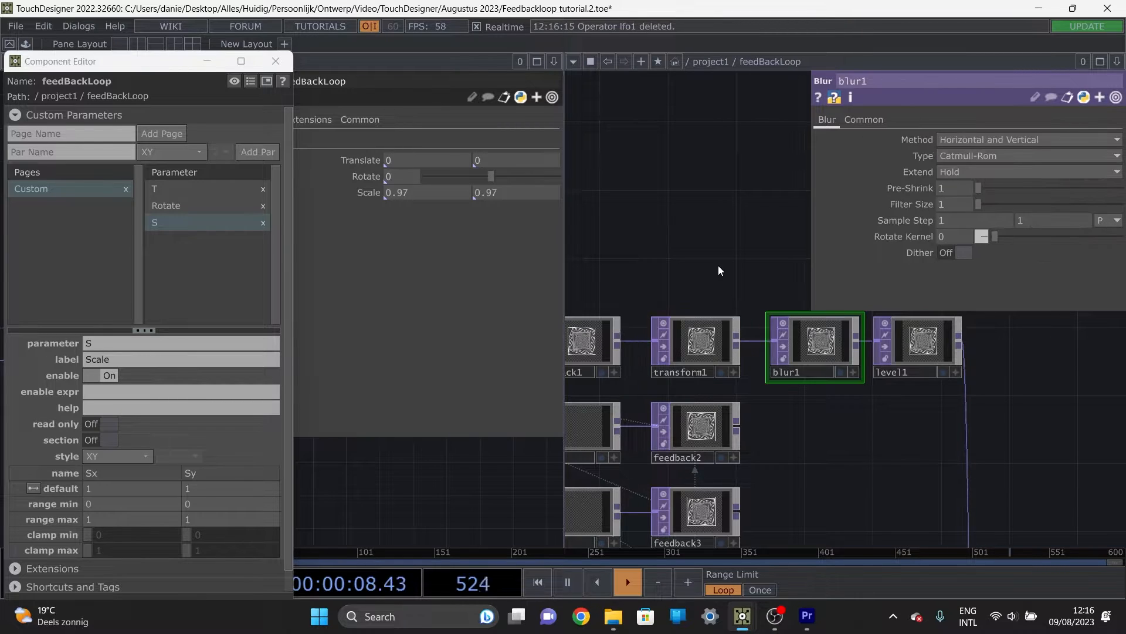
pyautogui.hscroll(2, 718, 265)
pyautogui.moveTo(917, 185); pyautogui.dragTo(222, 238)
pyautogui.click(262, 245)
pyautogui.moveTo(894, 201); pyautogui.dragTo(258, 260)
pyautogui.click(284, 270)
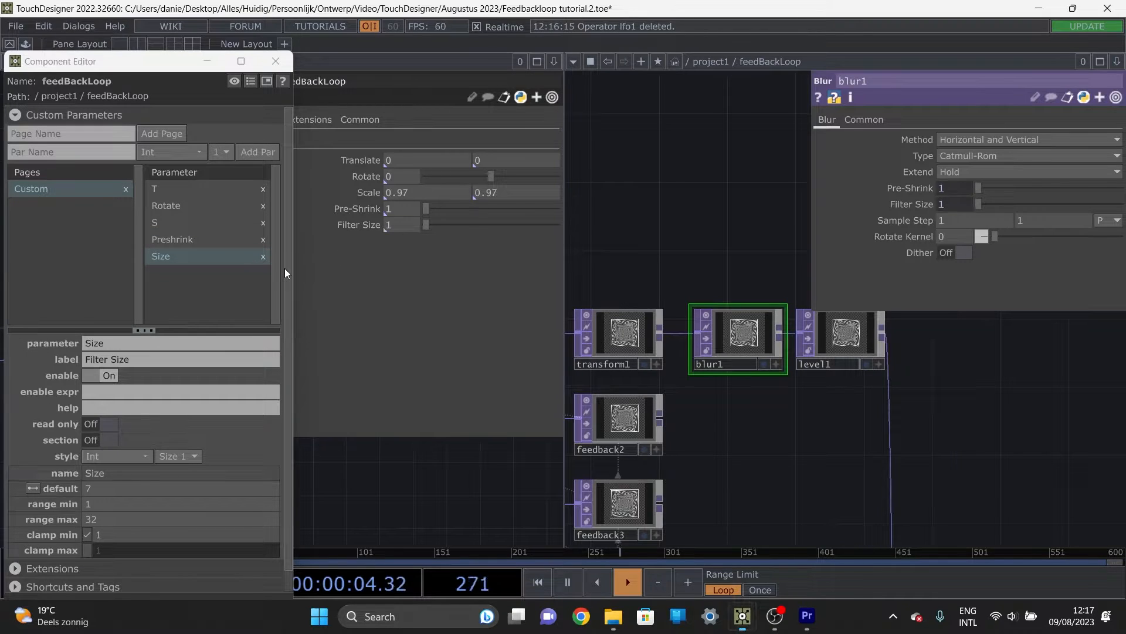
# Step: Add level1's Brightness 1 to feedBackLoop's Custom page, with the new parameter bound as master
pyautogui.click(852, 336)
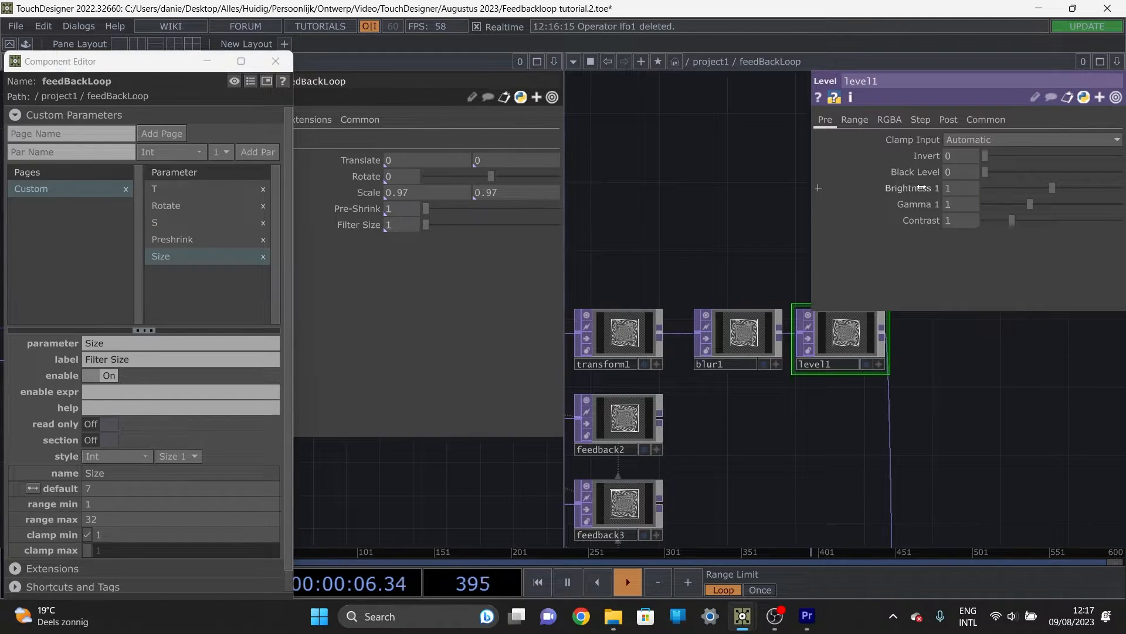
pyautogui.moveTo(916, 187); pyautogui.dragTo(218, 271)
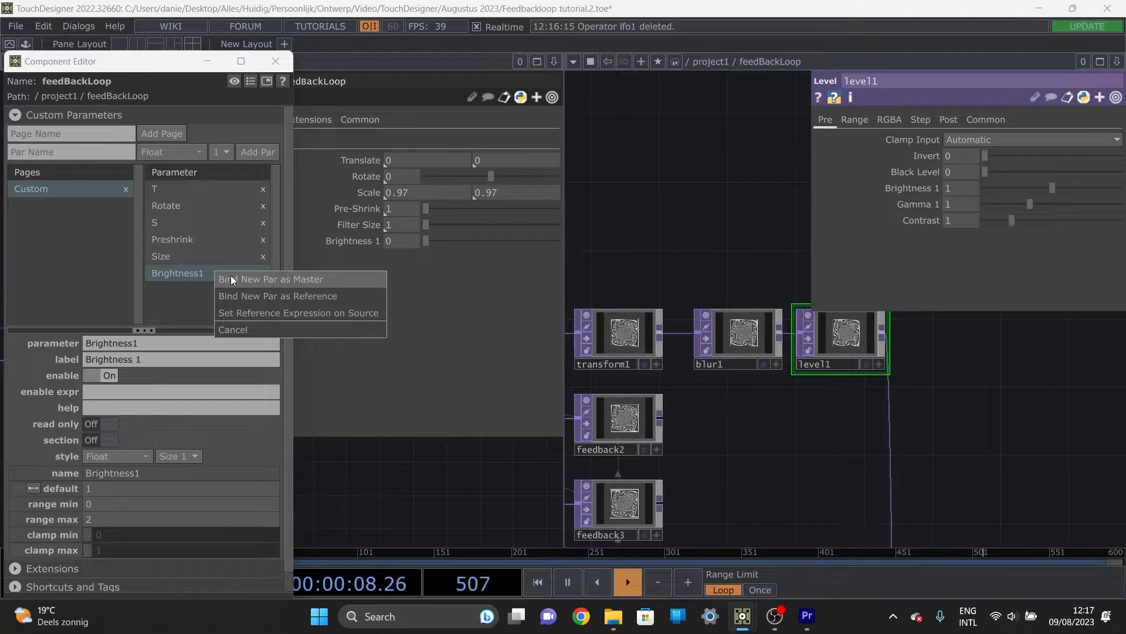
pyautogui.click(234, 278)
# Step: Create a new Float parameter named picker on feedBackLoop's Custom page
pyautogui.scroll(-3, 642, 256)
pyautogui.moveTo(602, 258); pyautogui.dragTo(748, 250)
pyautogui.moveTo(648, 237); pyautogui.dragTo(763, 250)
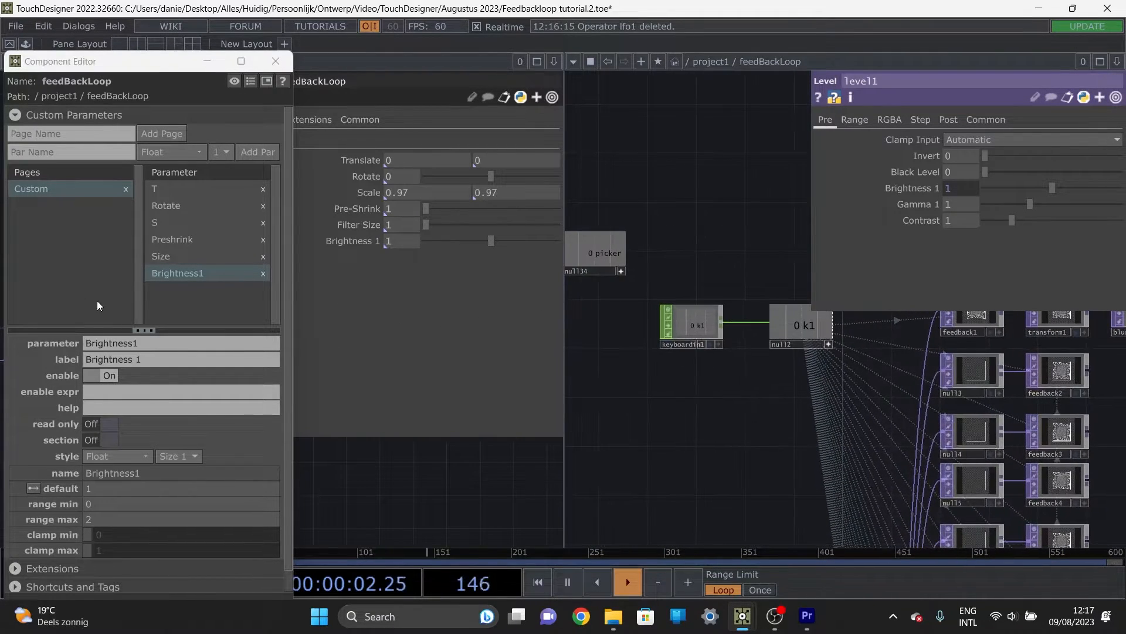
pyautogui.click(183, 288)
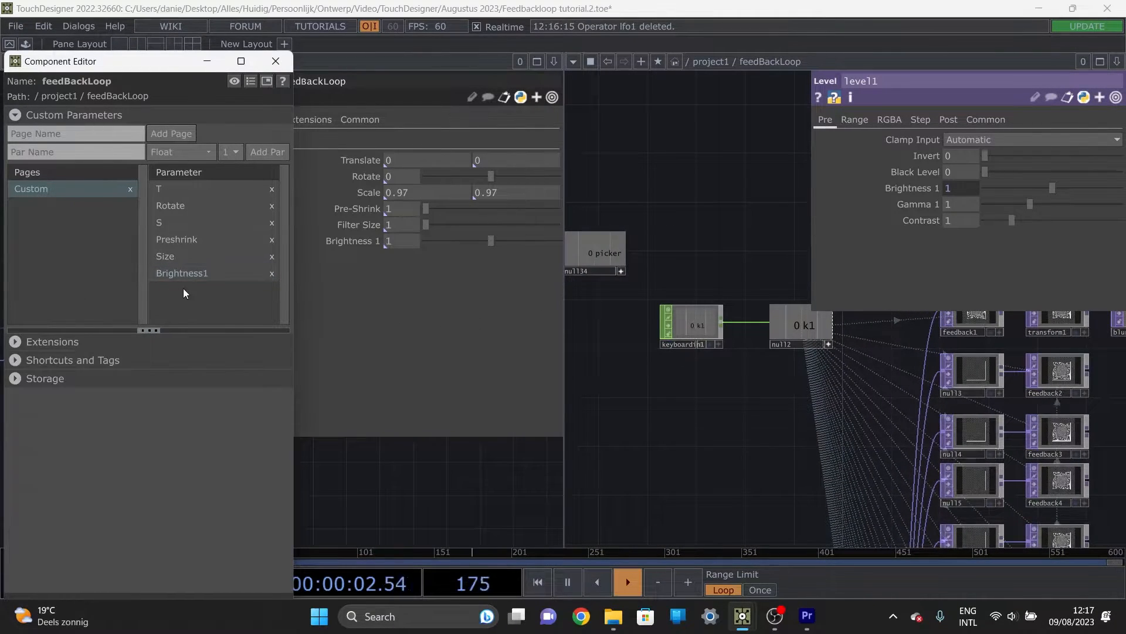
pyautogui.click(198, 151)
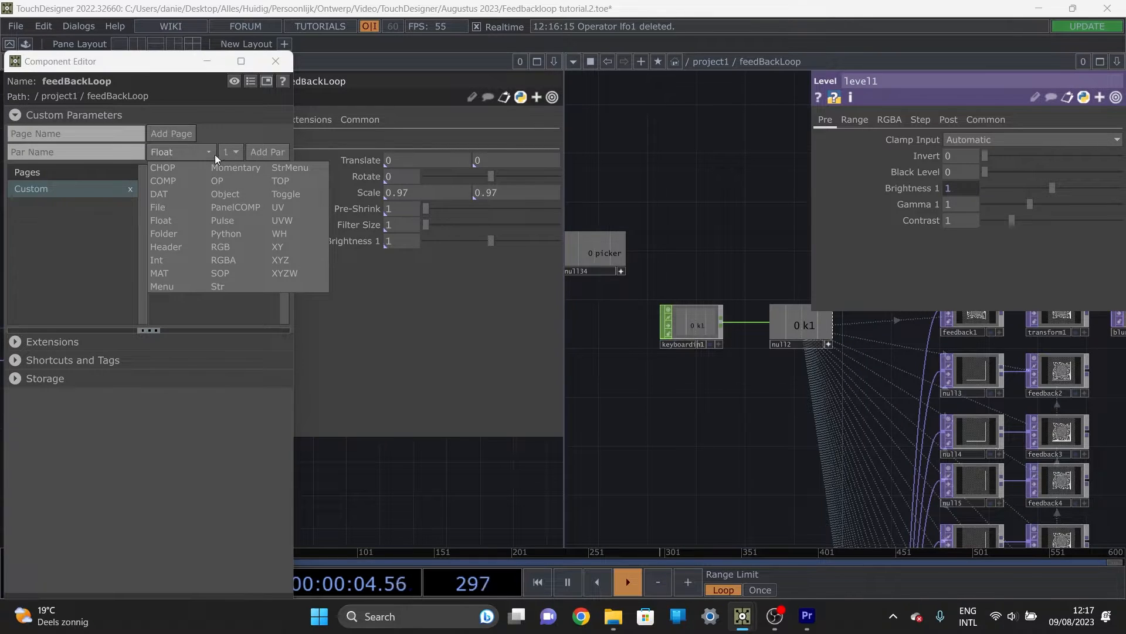
pyautogui.click(182, 220)
pyautogui.click(83, 153)
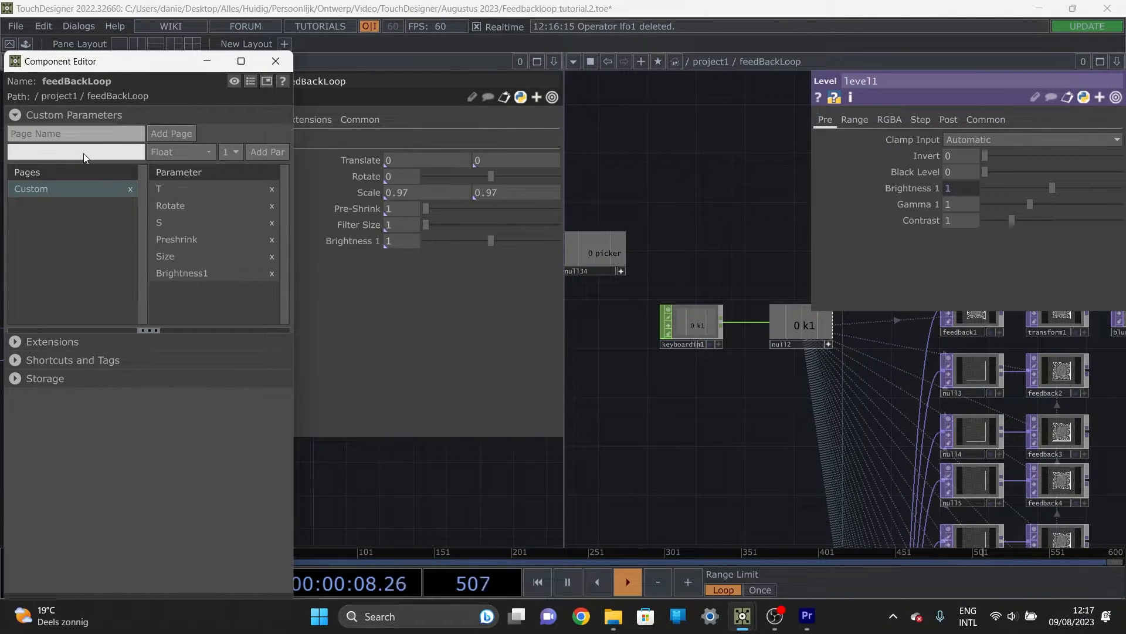
pyautogui.write('picker')
pyautogui.click(277, 153)
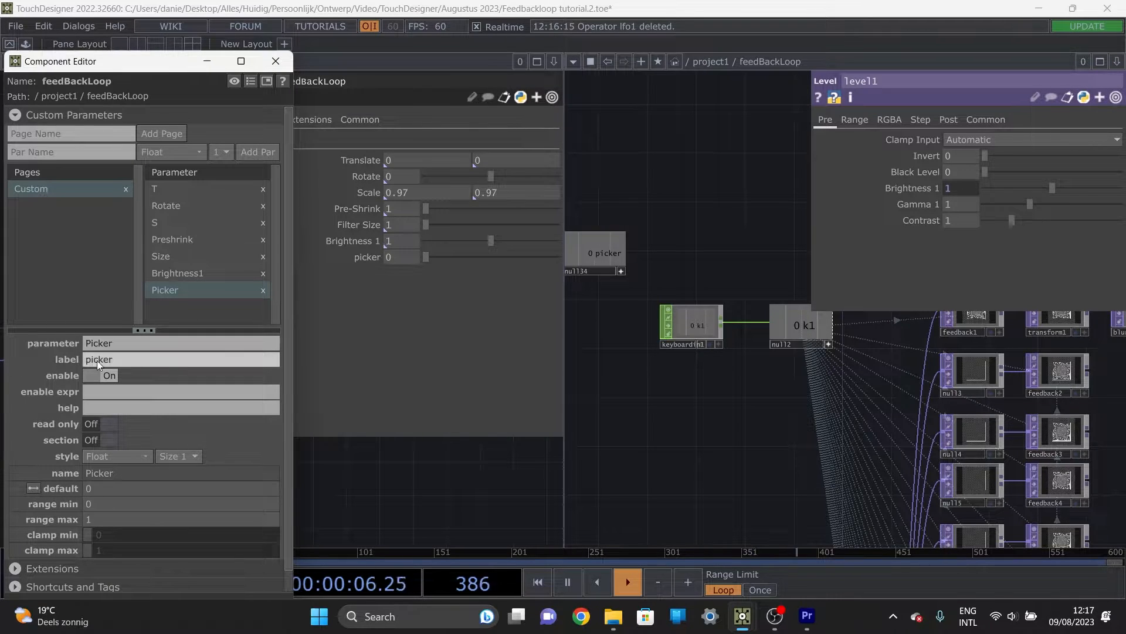
# Step: Change the label of the Picker custom parameter to Frames
pyautogui.click(150, 357)
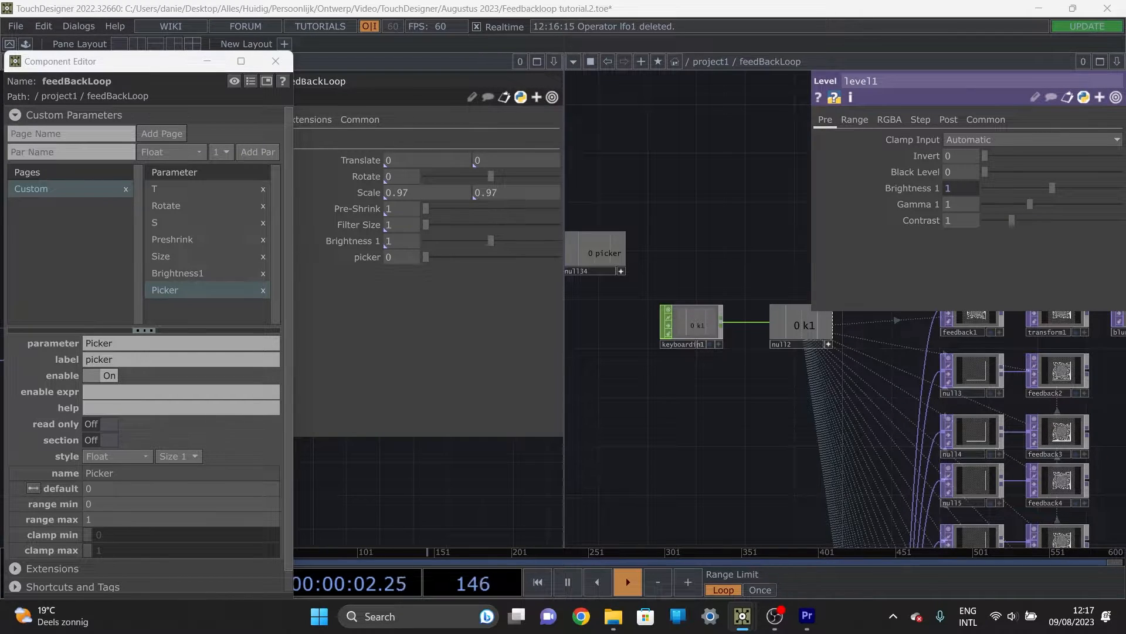
pyautogui.click(117, 359)
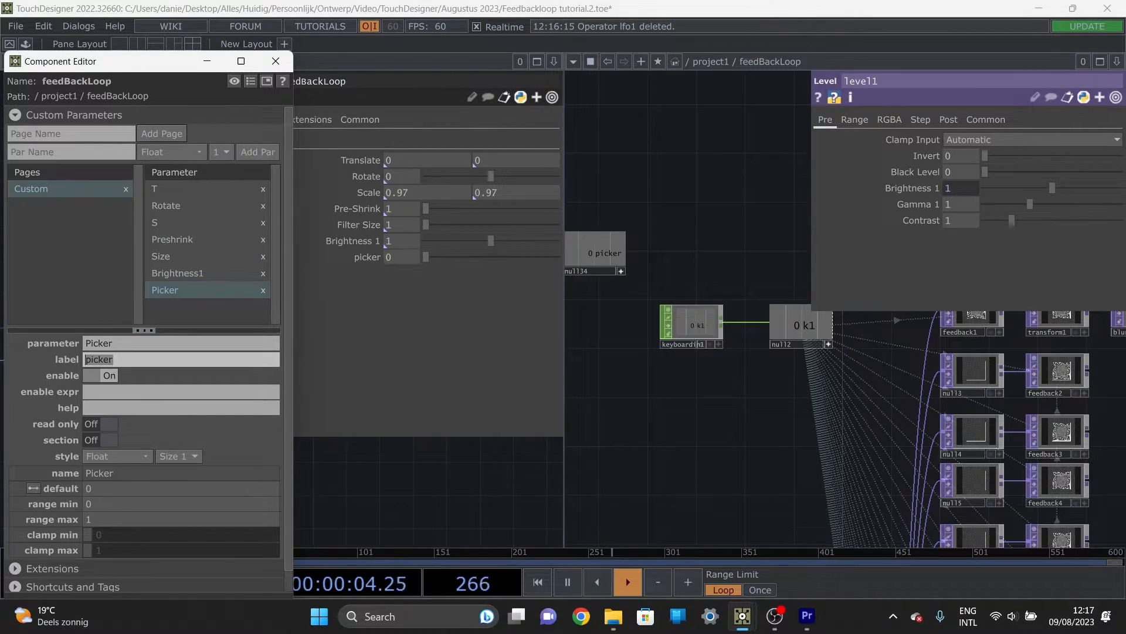
pyautogui.write('P')
pyautogui.click(406, 341)
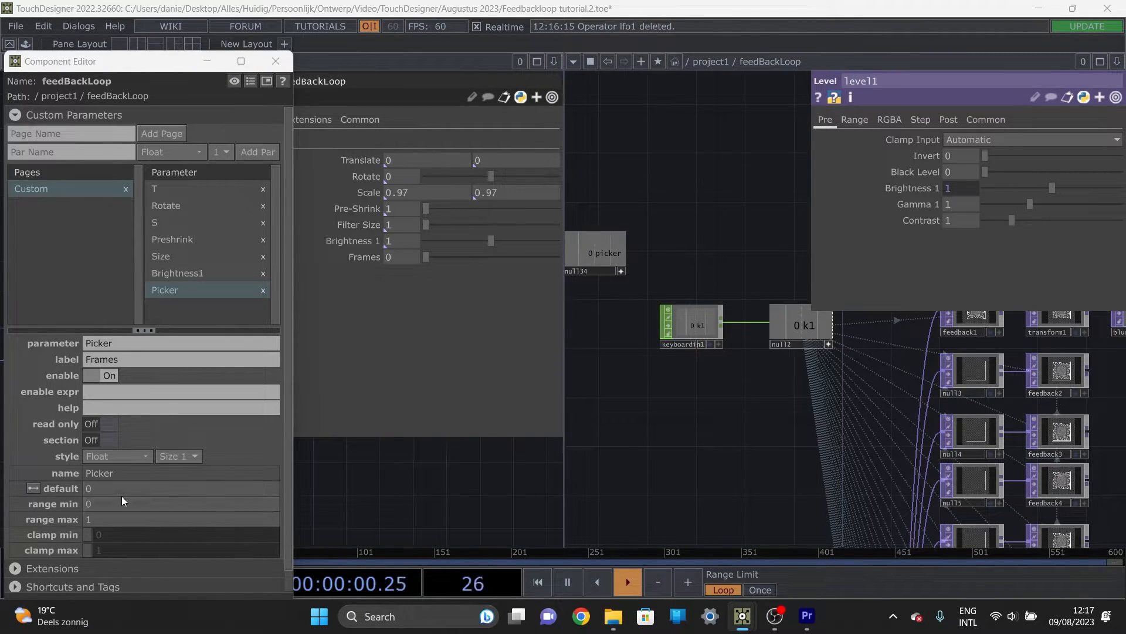
# Step: Set the default value of the Picker custom parameter to 1
pyautogui.moveTo(125, 494); pyautogui.dragTo(56, 494)
pyautogui.write('1')
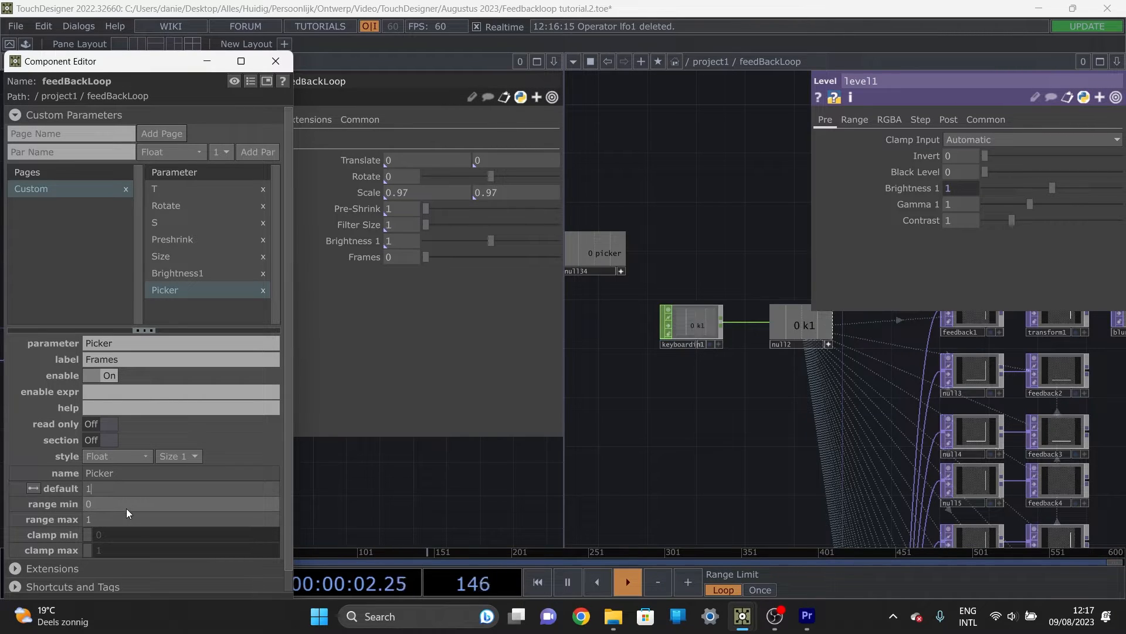
pyautogui.press('Return')
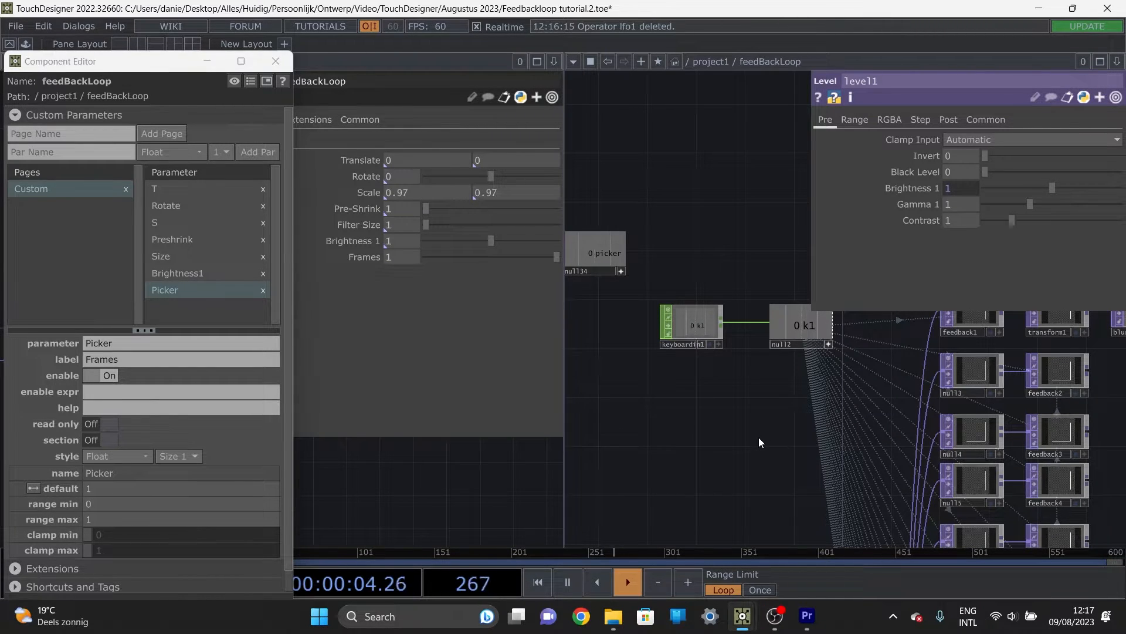
# Step: Set the Picker parameter's range minimum to 1 and range maximum to 32, and close the Component Editor
pyautogui.moveTo(684, 459); pyautogui.dragTo(613, 477)
pyautogui.moveTo(724, 331); pyautogui.dragTo(692, 304)
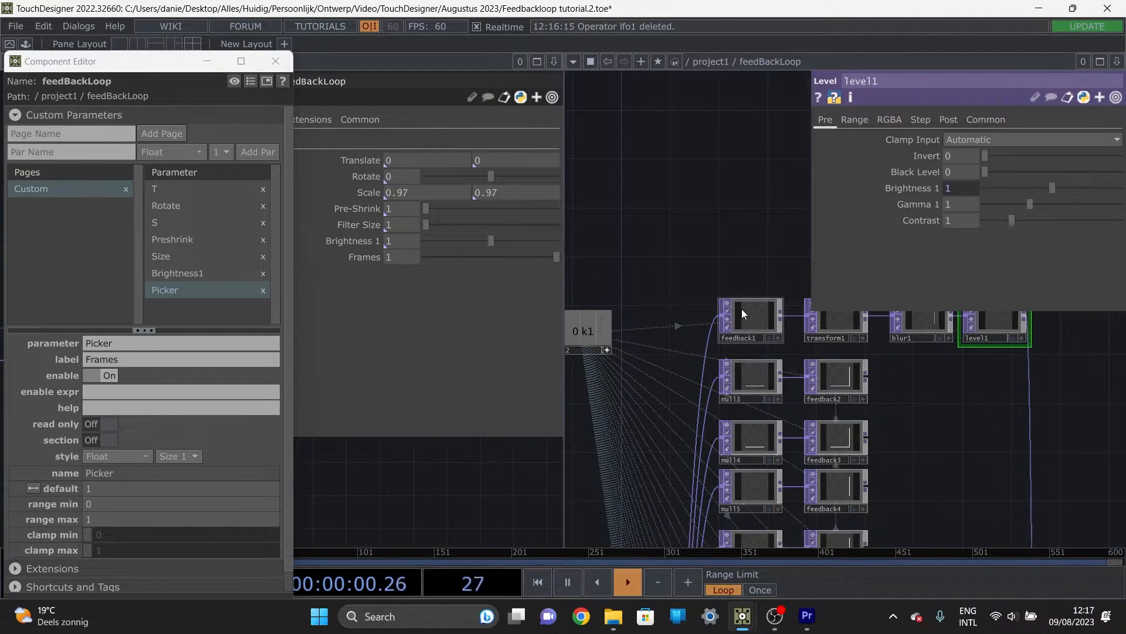
pyautogui.moveTo(773, 291); pyautogui.dragTo(727, 253)
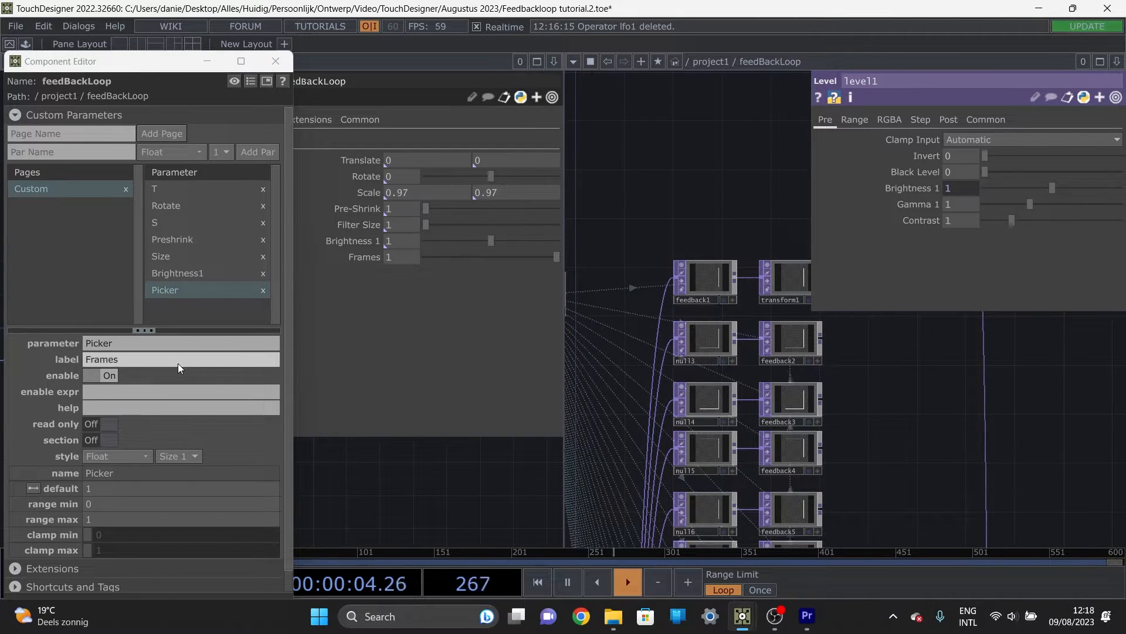
pyautogui.click(130, 503)
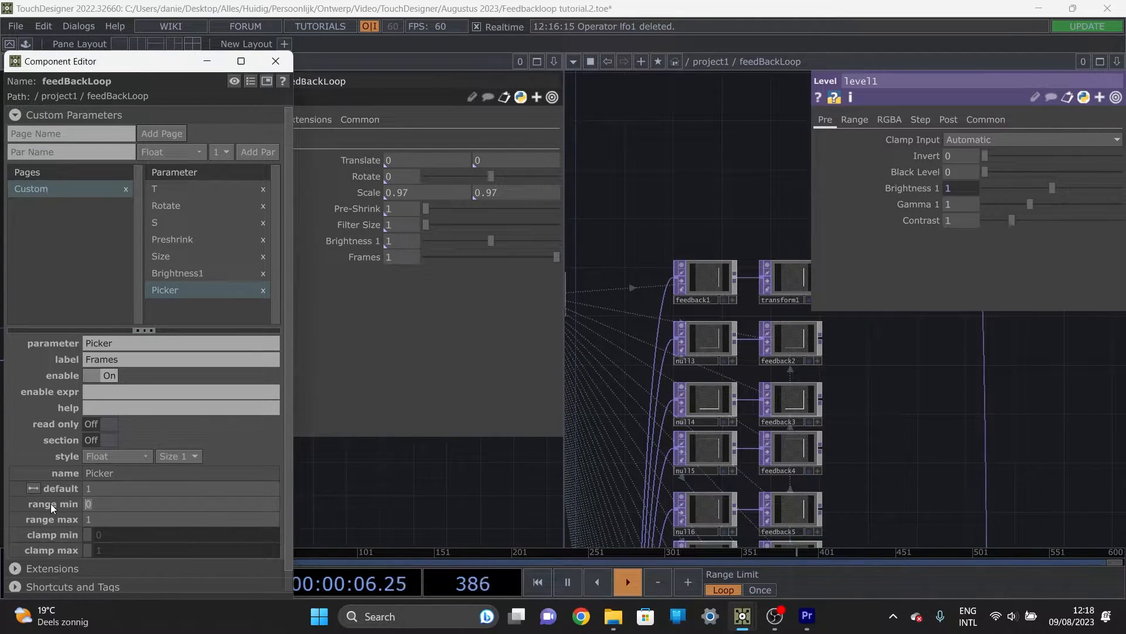
pyautogui.write('1')
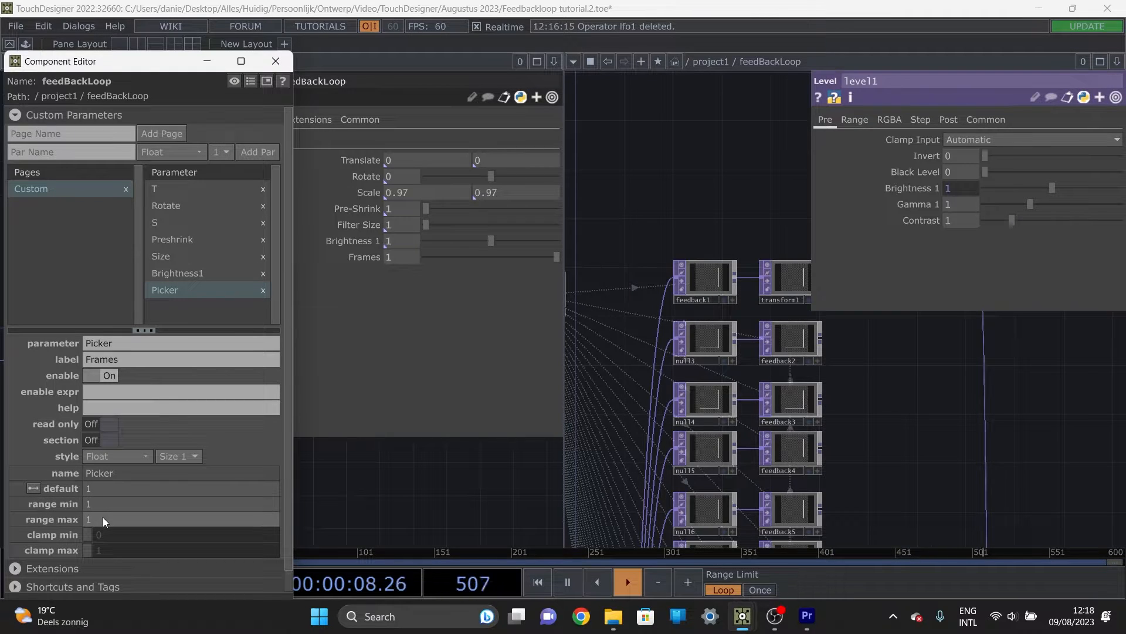
pyautogui.click(103, 516)
pyautogui.write('32')
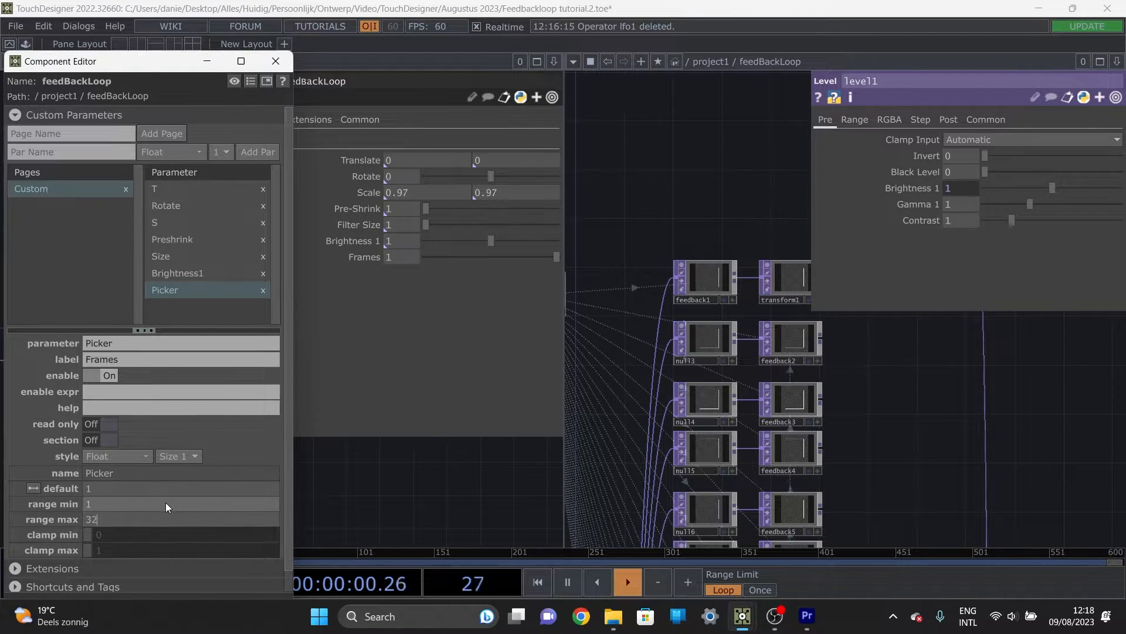
pyautogui.press('Return')
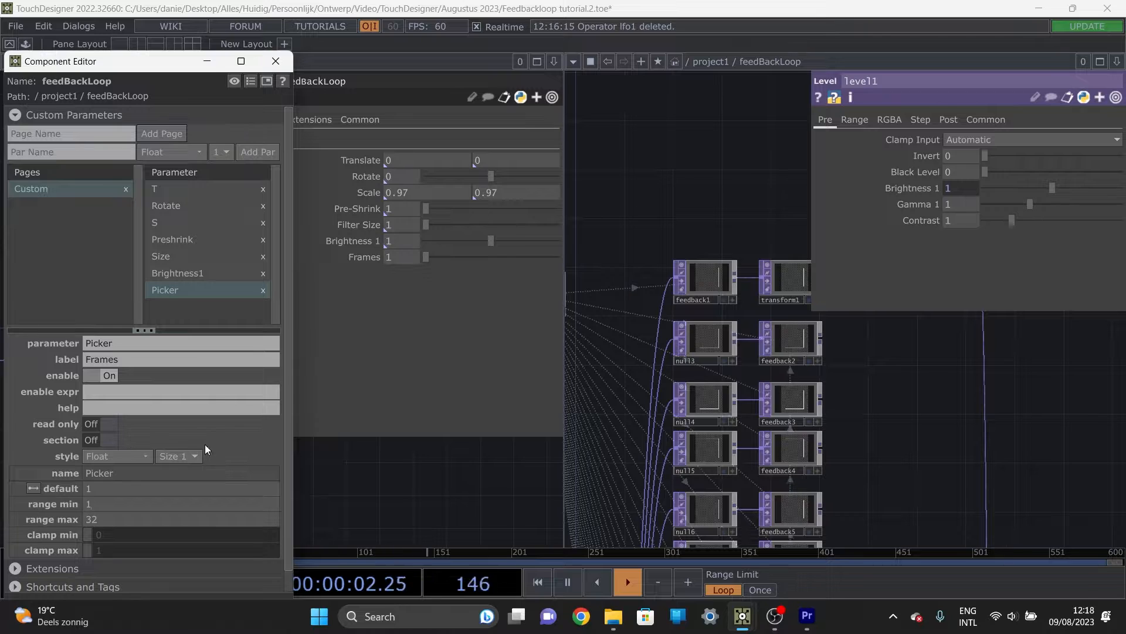
pyautogui.moveTo(179, 69); pyautogui.dragTo(227, 73)
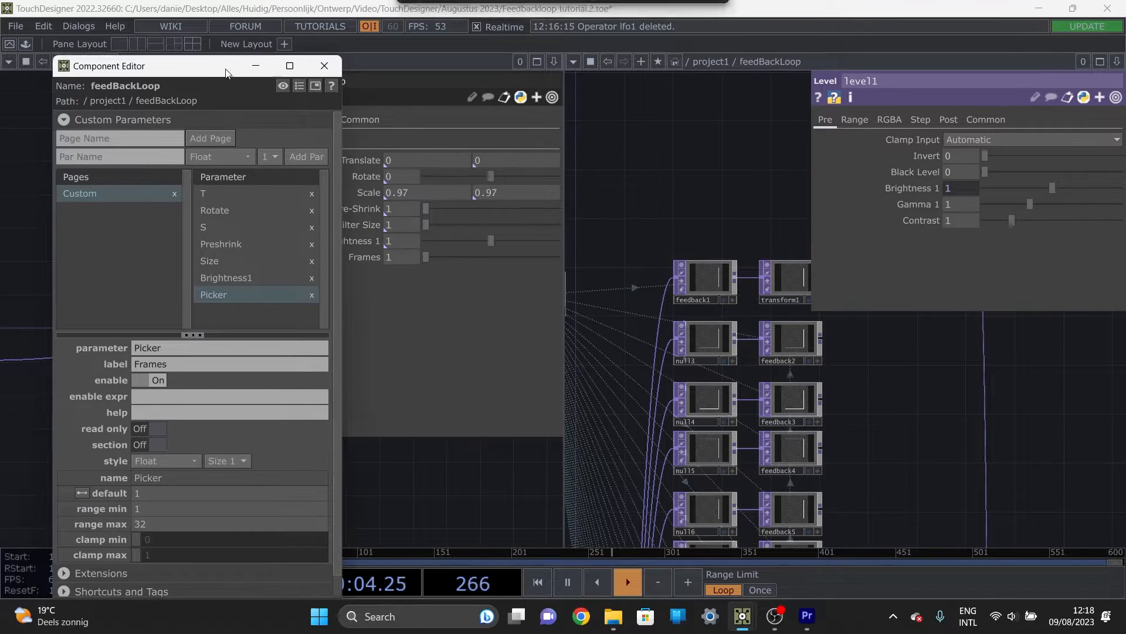
pyautogui.click(326, 65)
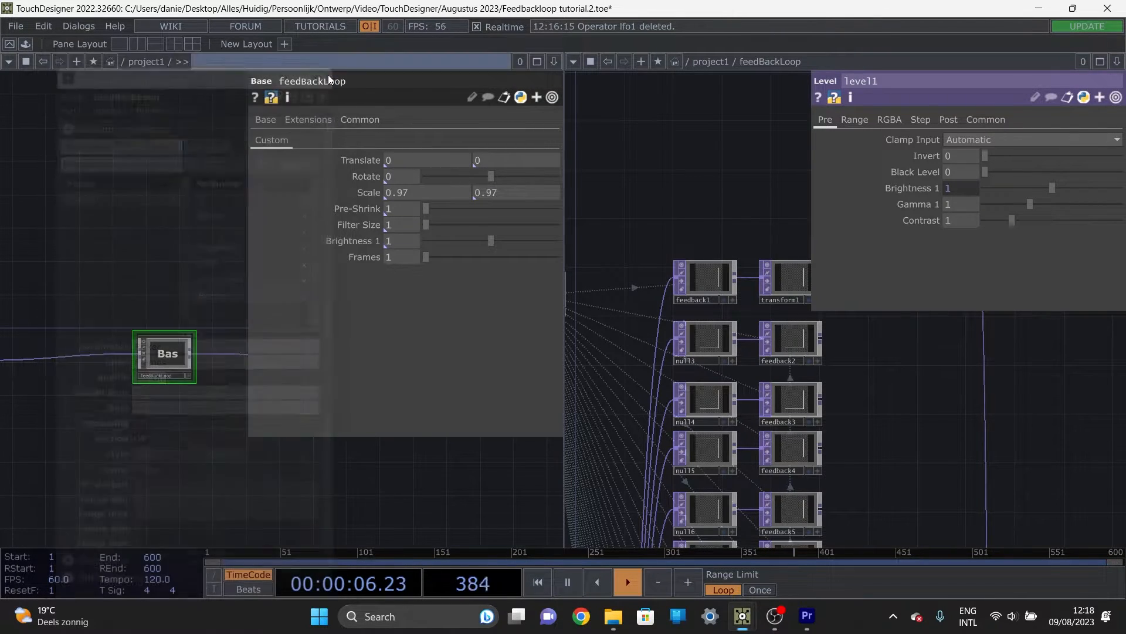
# Step: Link constant1's picker channel value to feedBackLoop's Frames parameter as a reference
pyautogui.moveTo(612, 206); pyautogui.dragTo(761, 169)
pyautogui.moveTo(716, 205); pyautogui.dragTo(933, 224)
pyautogui.moveTo(679, 340); pyautogui.dragTo(759, 439)
pyautogui.click(665, 295)
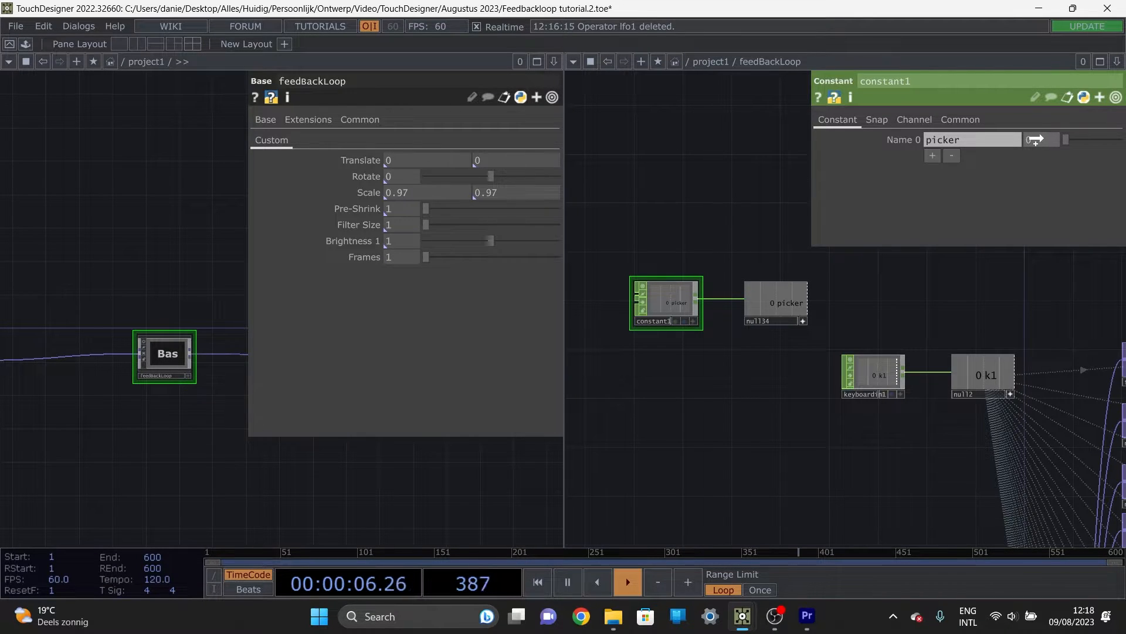
pyautogui.moveTo(1037, 139); pyautogui.dragTo(1043, 138)
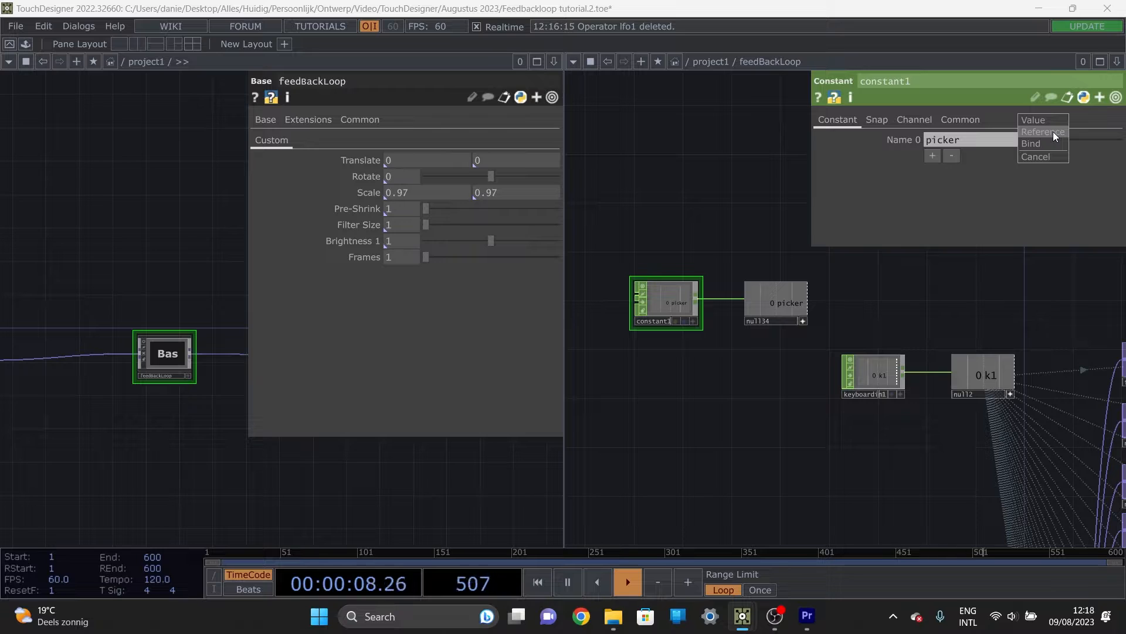
pyautogui.click(1054, 131)
pyautogui.moveTo(427, 258); pyautogui.dragTo(326, 229)
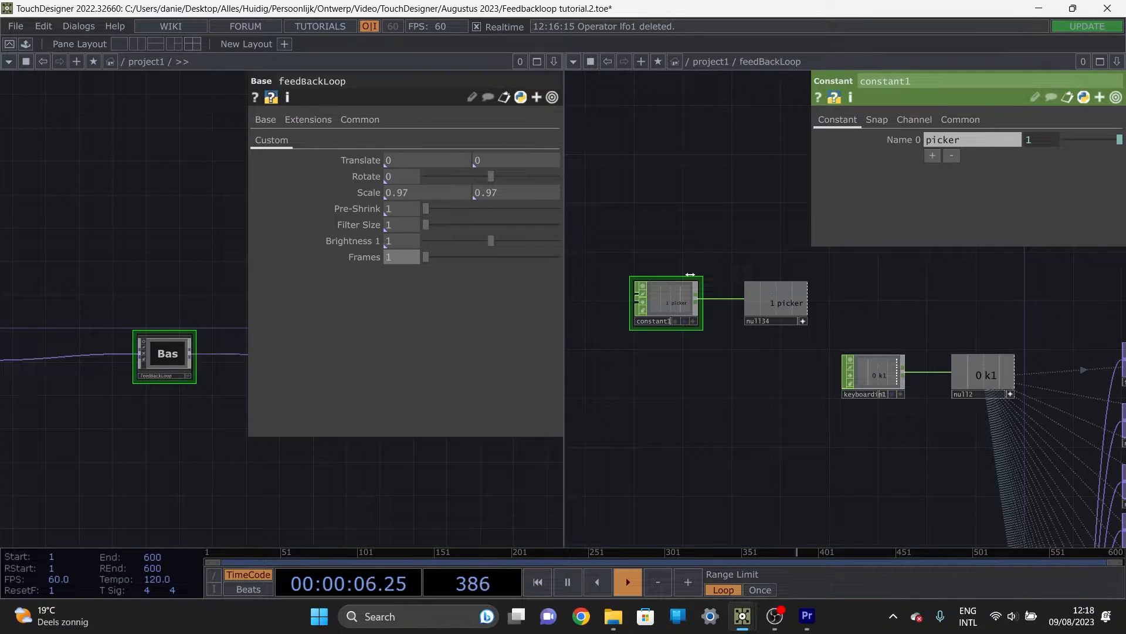
# Step: Examine feedback1's Target TOP and how the feedback operators below it are chained
pyautogui.scroll(-2, 880, 305)
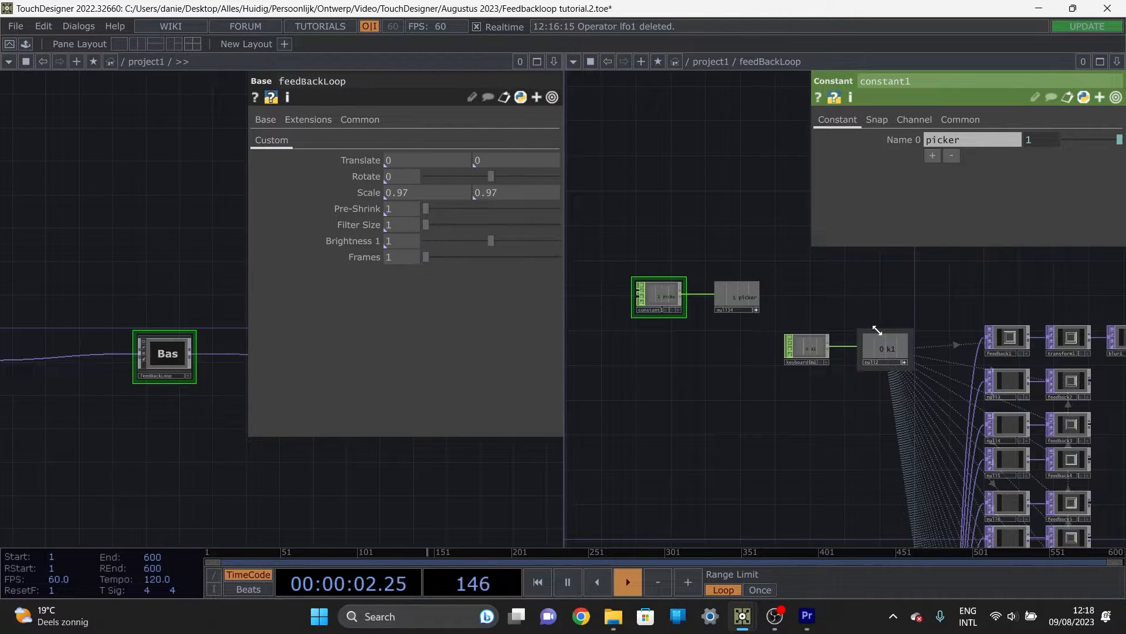
pyautogui.moveTo(889, 304); pyautogui.dragTo(647, 272)
pyautogui.click(813, 304)
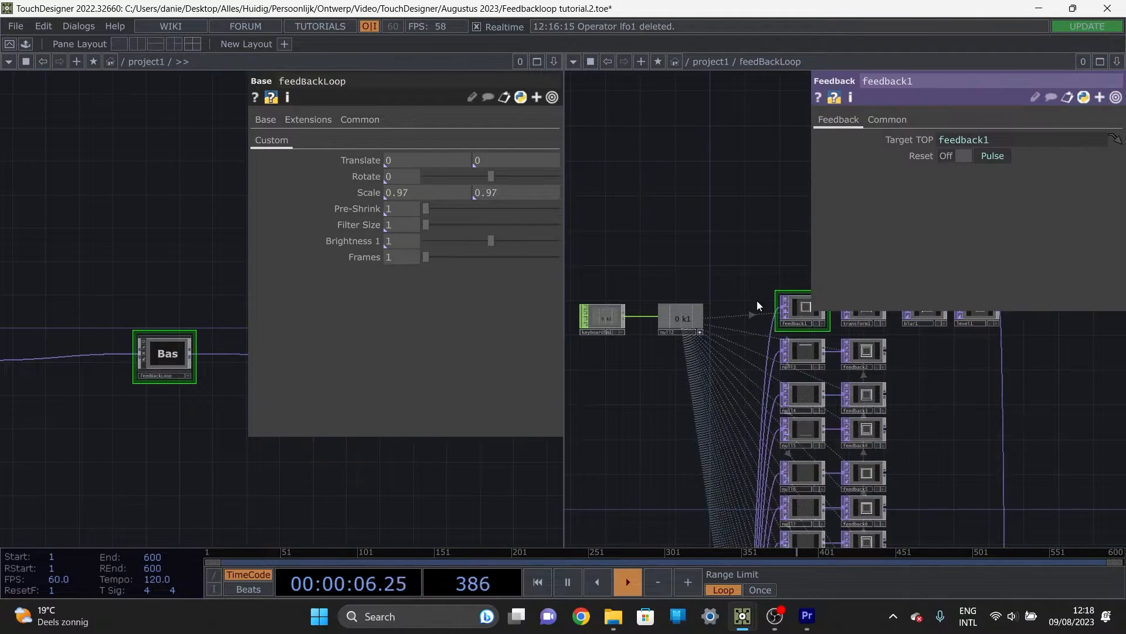
pyautogui.moveTo(757, 300); pyautogui.dragTo(698, 288)
pyautogui.scroll(2, 764, 313)
pyautogui.scroll(3, 764, 314)
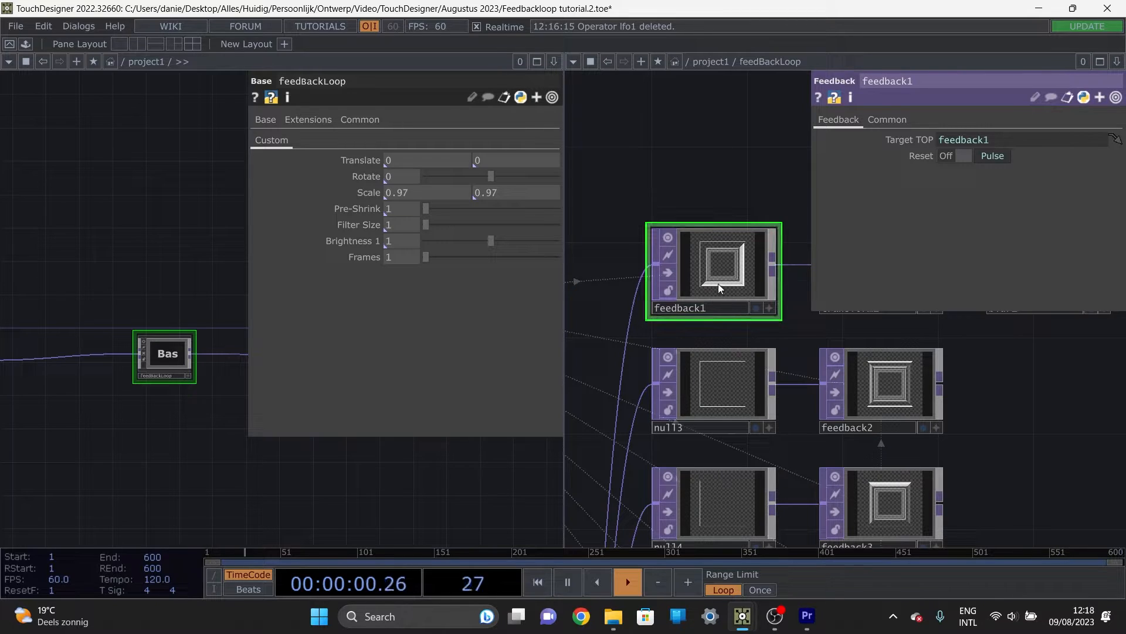
pyautogui.scroll(-3, 718, 283)
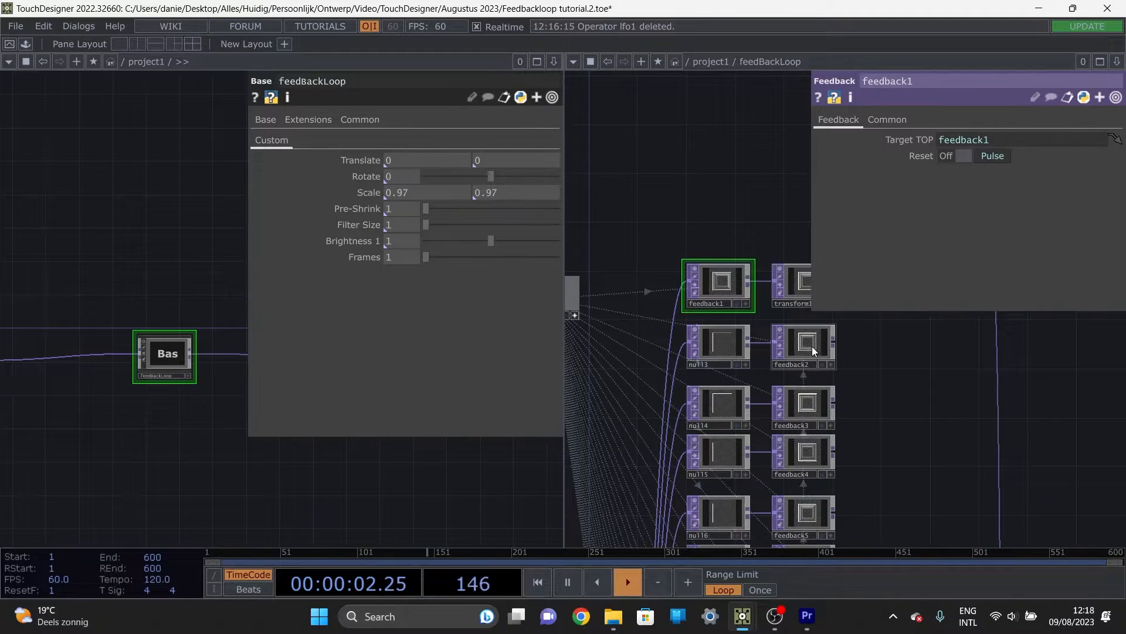
pyautogui.scroll(-3, 751, 296)
pyautogui.scroll(3, 770, 322)
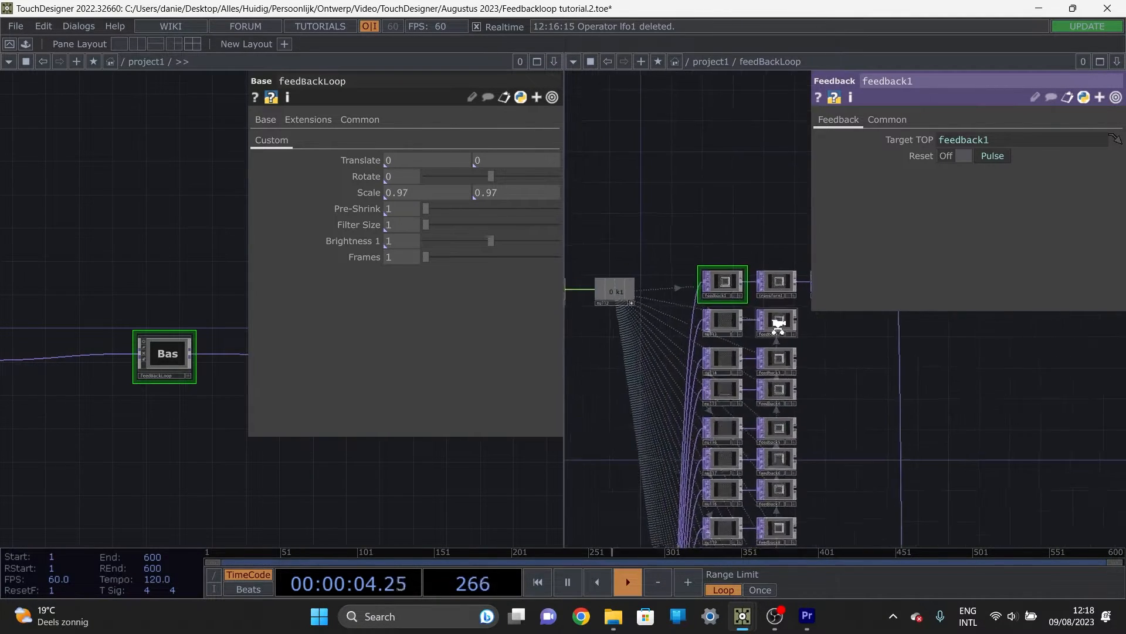
# Step: Set feedBackLoop's Frames parameter to 2 and inspect the links between the feedback operators
pyautogui.click(431, 263)
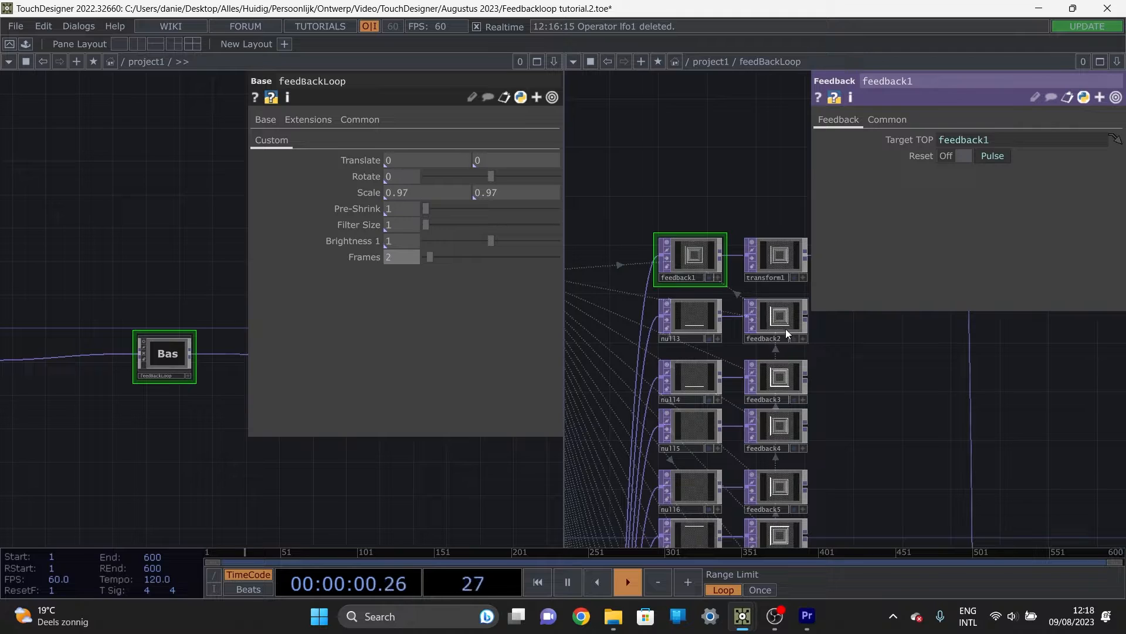
pyautogui.scroll(-2, 786, 328)
pyautogui.scroll(-5, 787, 277)
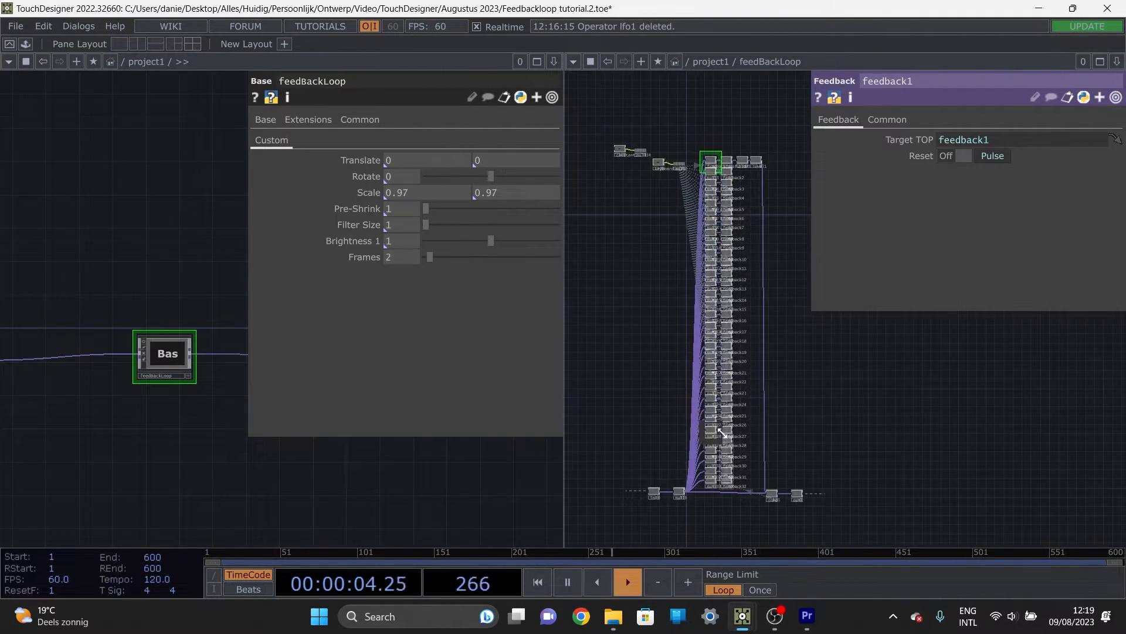
pyautogui.scroll(6, 729, 182)
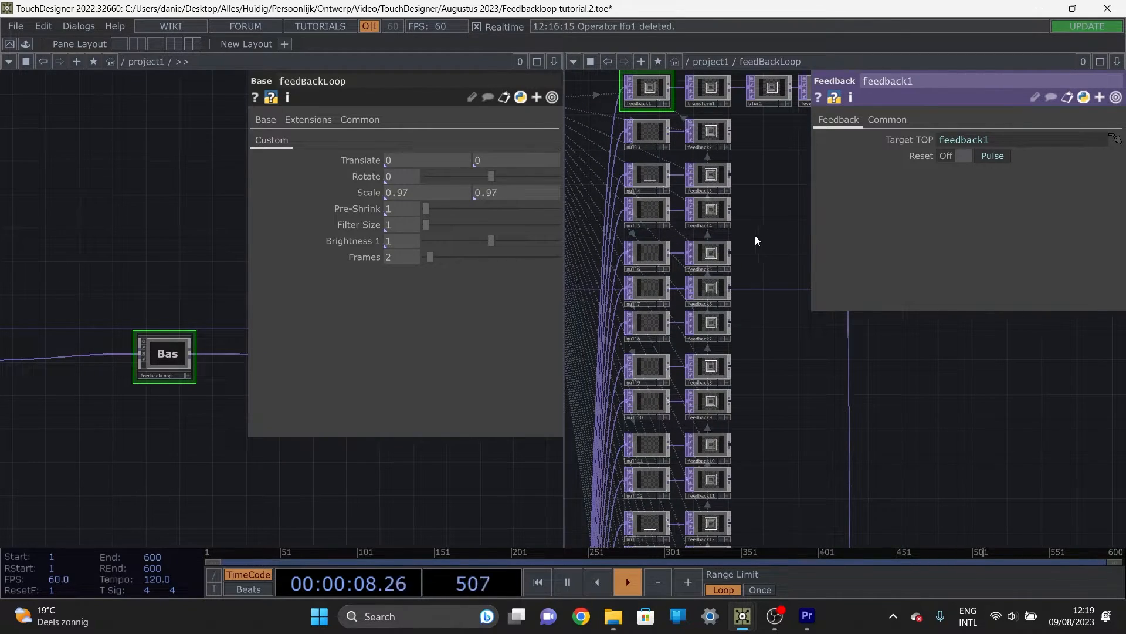
# Step: Change constant1's picker value expression to 34 - parent().par.Picker and set feedBackLoop's Frames parameter to 1
pyautogui.scroll(-3, 756, 237)
pyautogui.scroll(5, 696, 259)
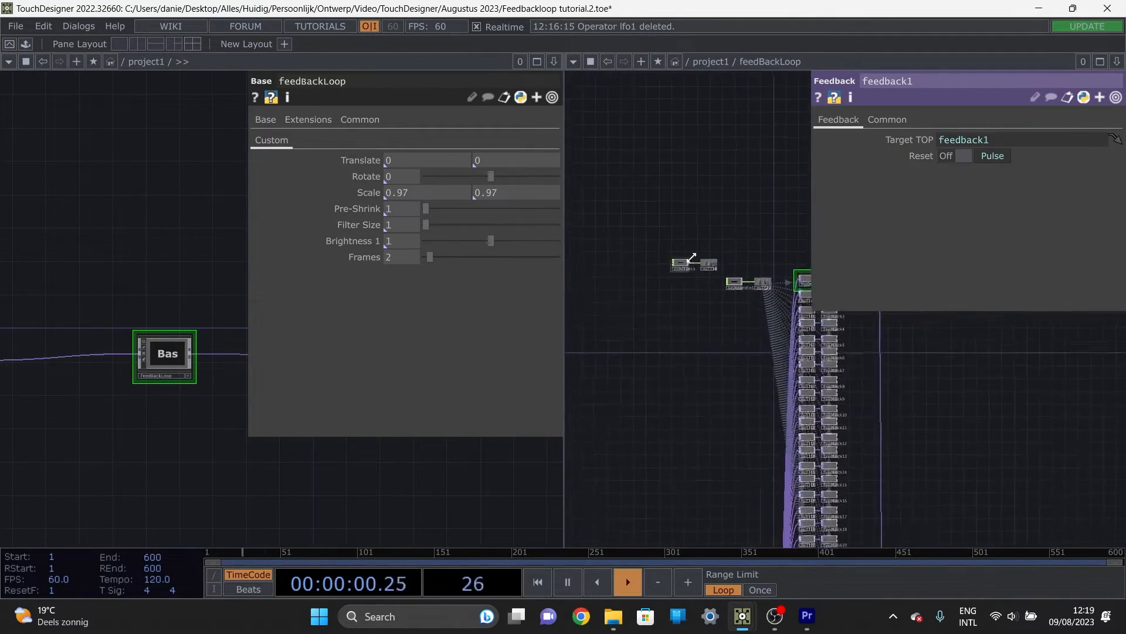
pyautogui.click(650, 289)
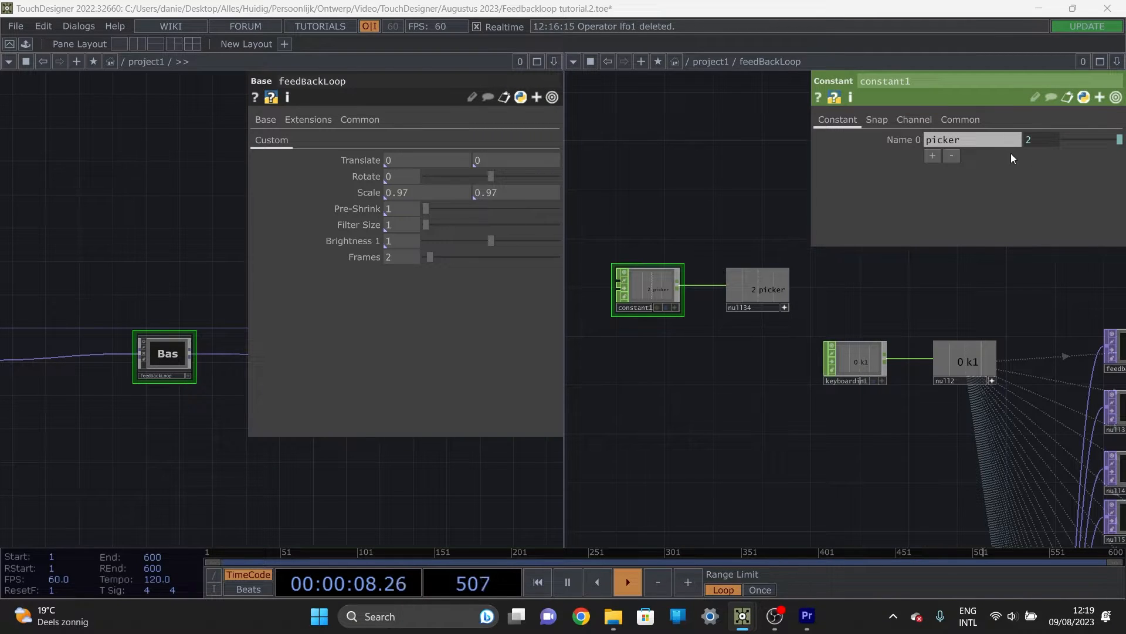
pyautogui.click(1036, 140)
pyautogui.click(920, 156)
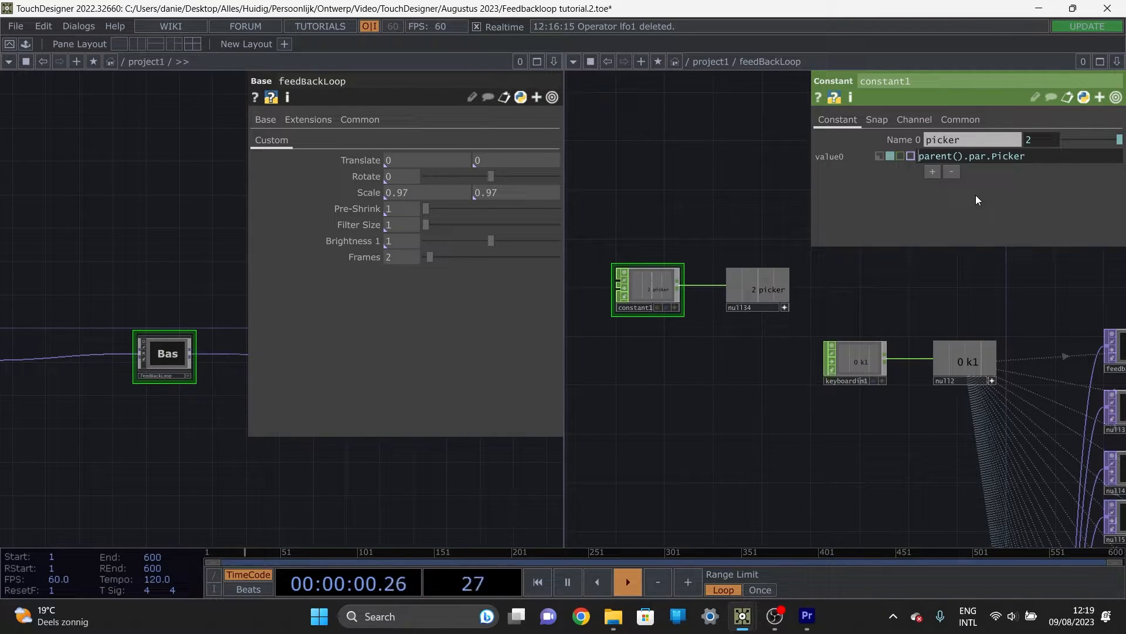
pyautogui.write('34 ')
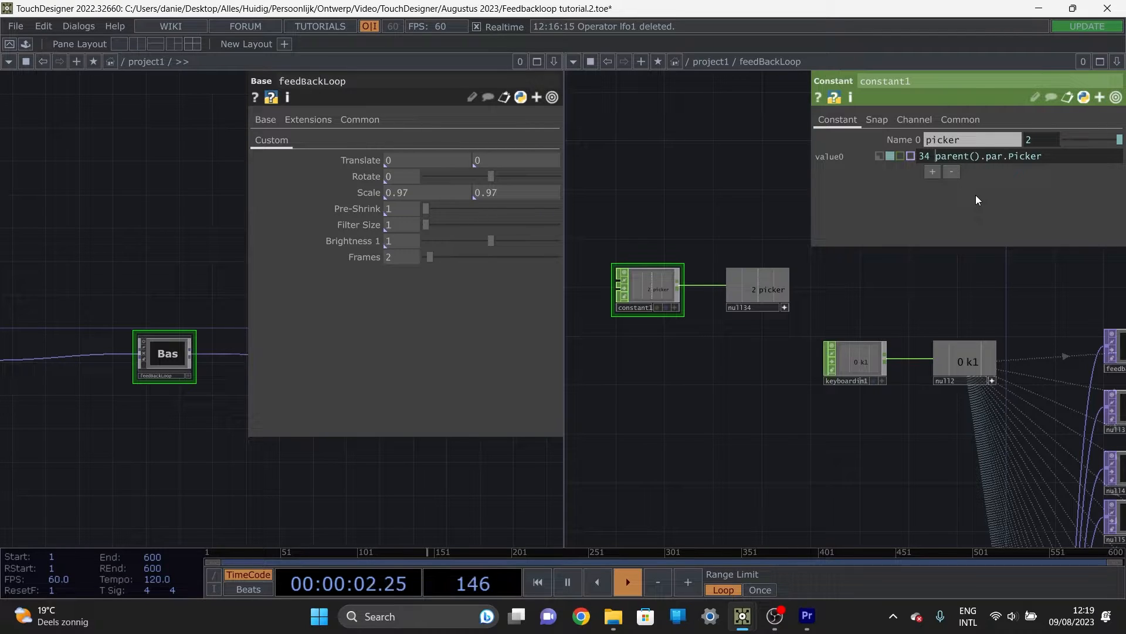
pyautogui.write('-')
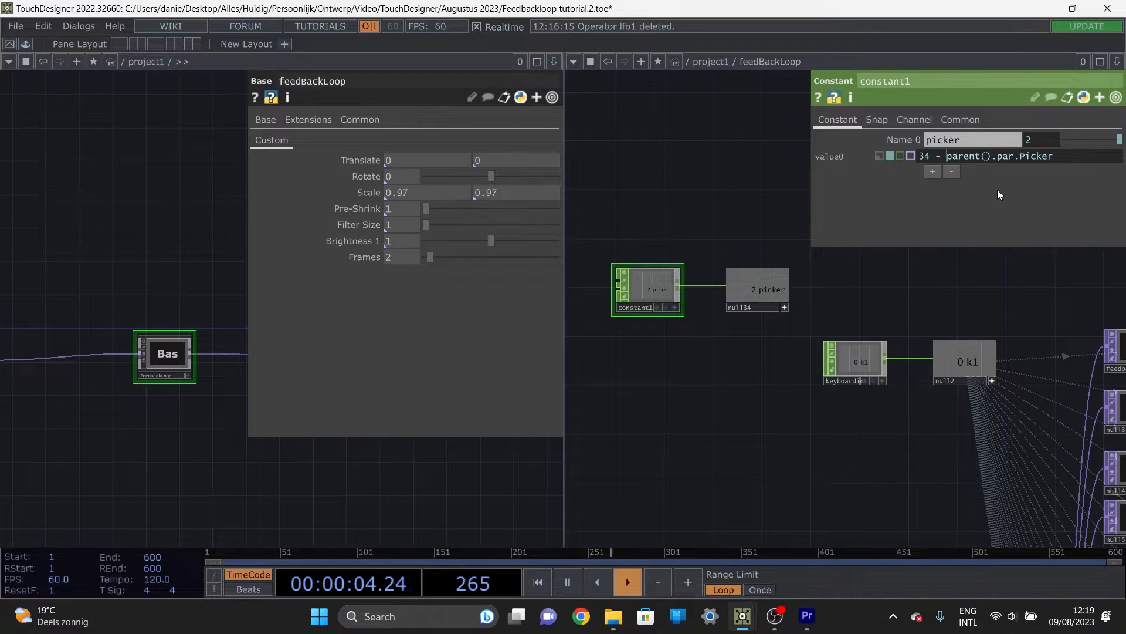
pyautogui.press('Return')
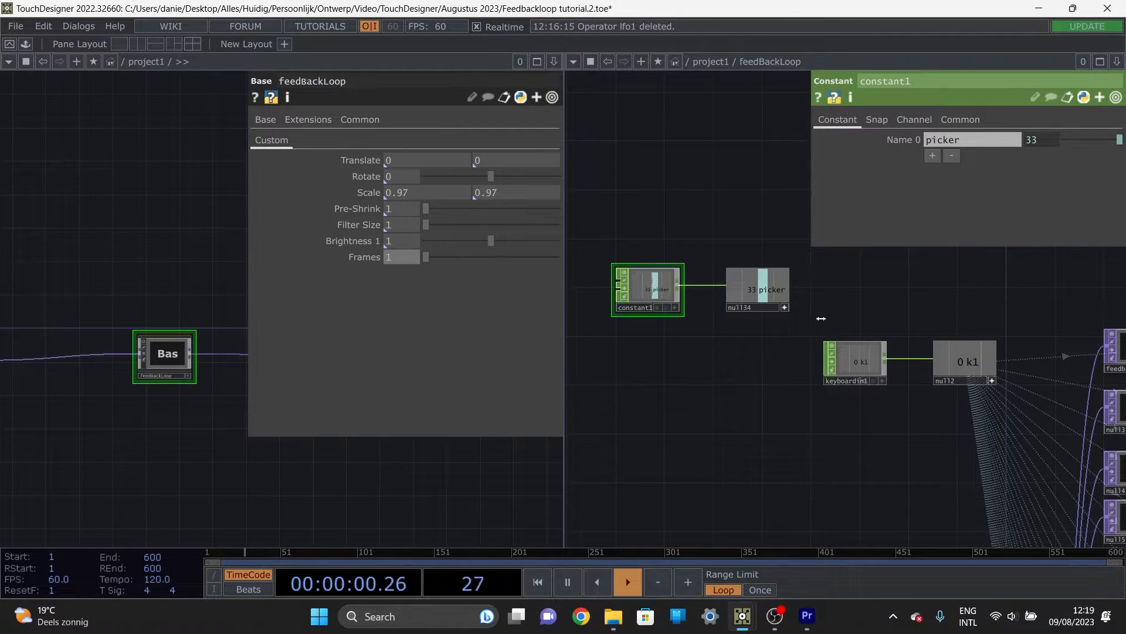
# Step: Inspect null34's picker channel and compare it with feedback1's Target TOP
pyautogui.scroll(-5, 751, 346)
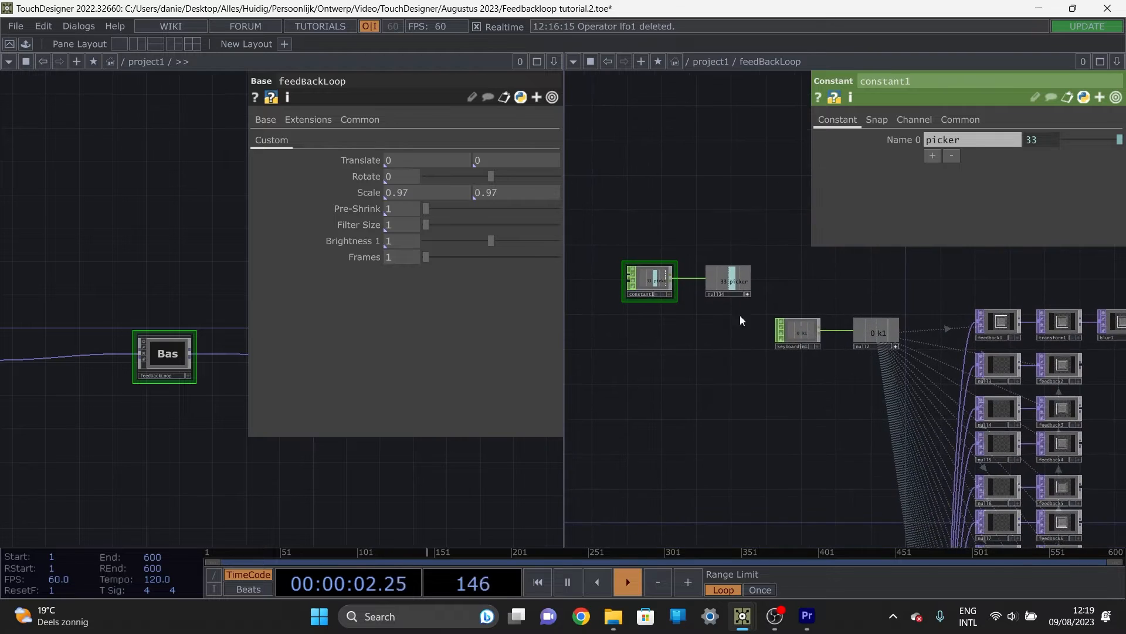
pyautogui.scroll(5, 740, 246)
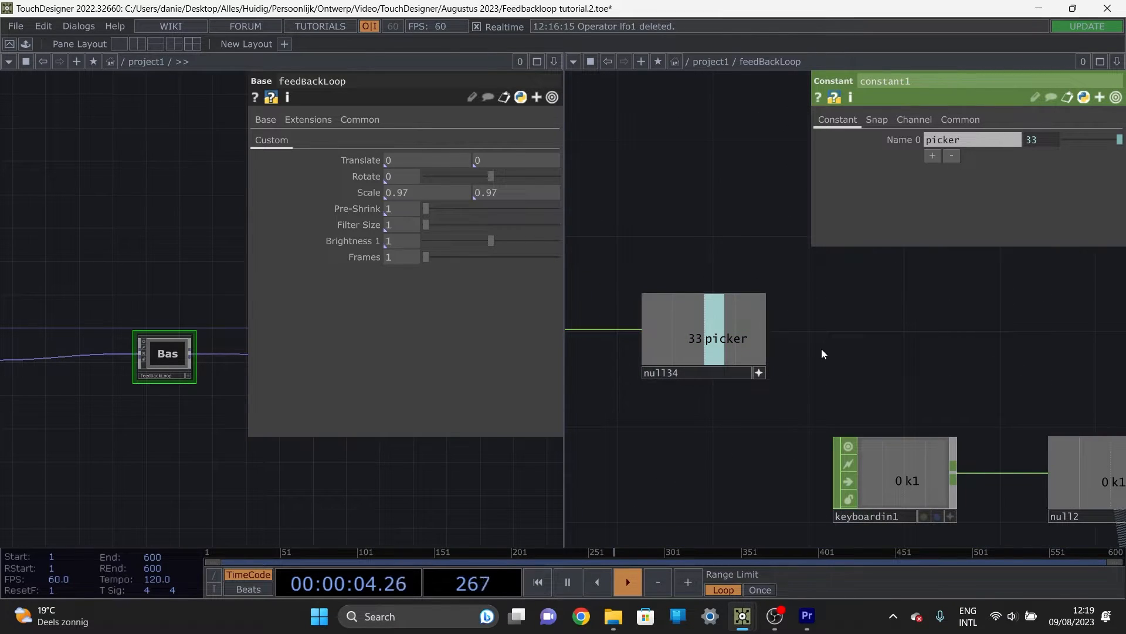
pyautogui.scroll(-1, 870, 364)
pyautogui.scroll(-6, 870, 363)
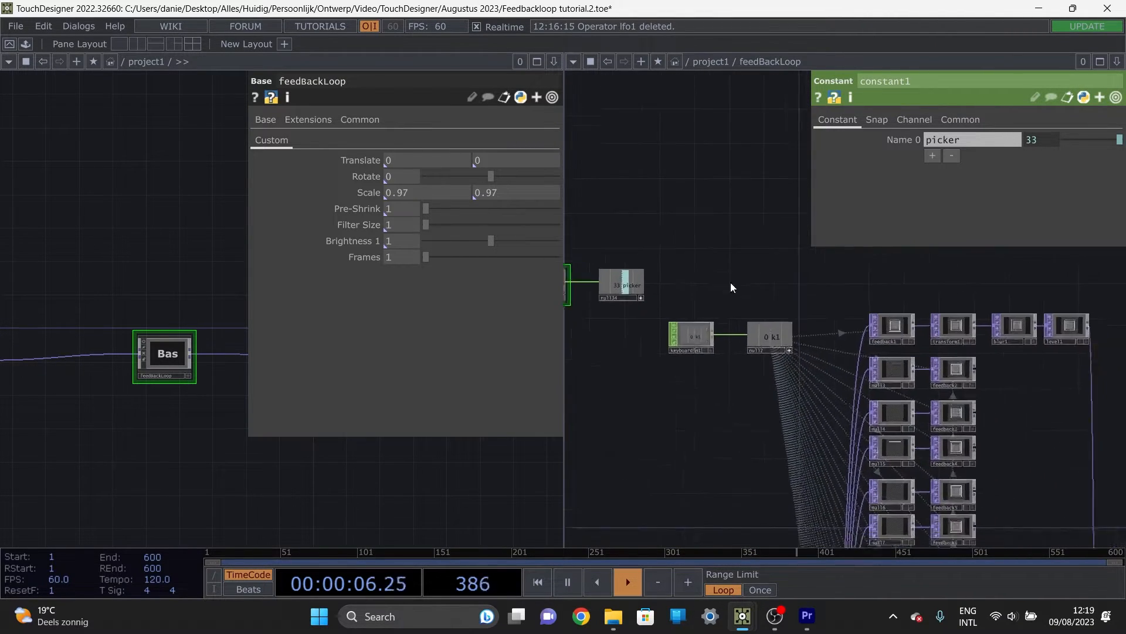
pyautogui.click(858, 309)
pyautogui.moveTo(686, 251); pyautogui.dragTo(639, 236)
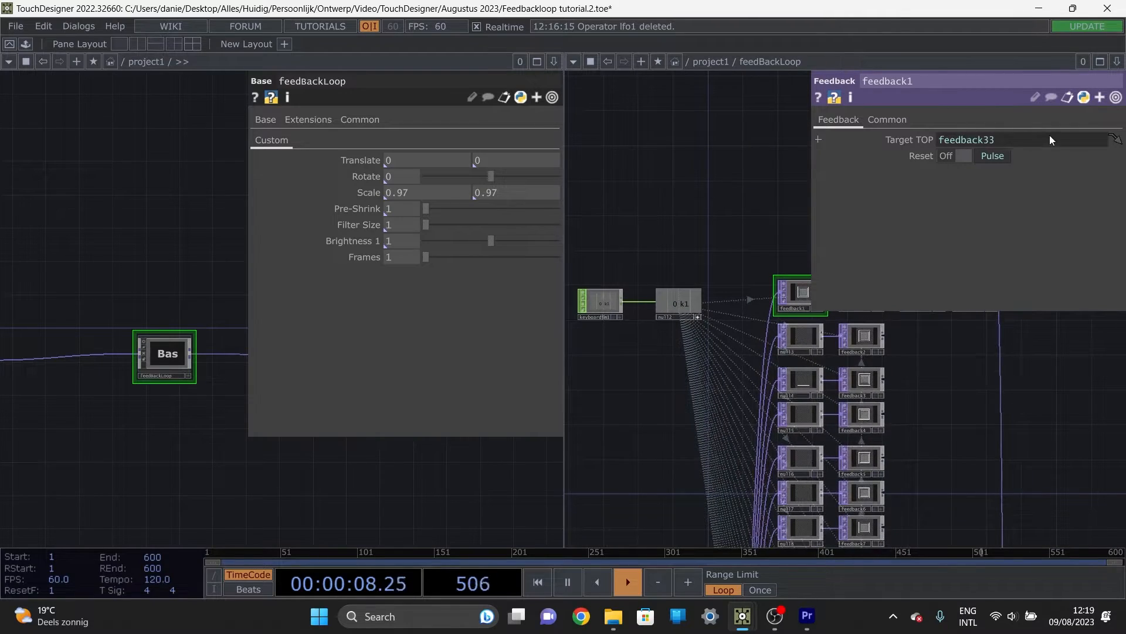
# Step: Rename the comp1 Composite operator to feedback33 and update all parameters that reference it
pyautogui.scroll(-3, 945, 515)
pyautogui.moveTo(945, 516); pyautogui.dragTo(775, 392)
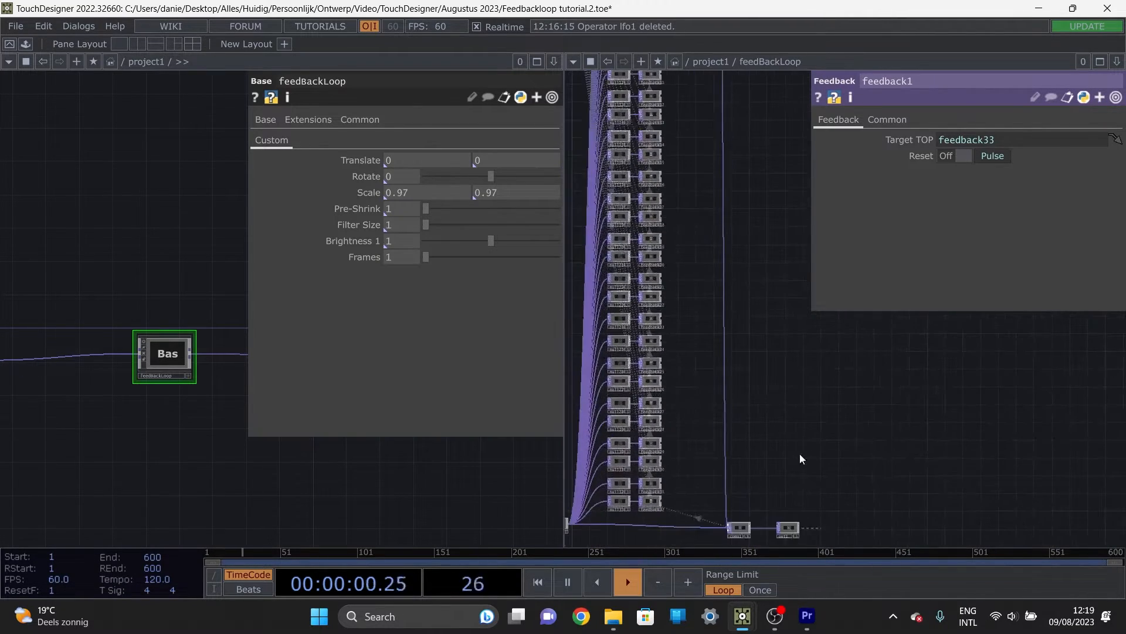
pyautogui.moveTo(802, 458); pyautogui.dragTo(712, 369)
pyautogui.scroll(5, 704, 363)
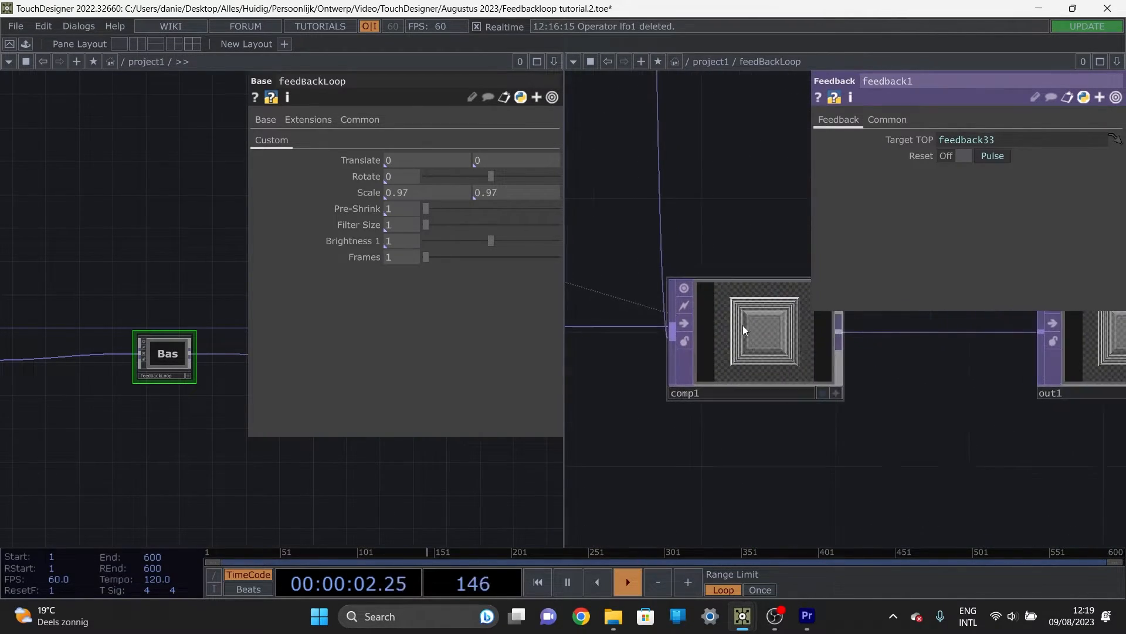
pyautogui.click(744, 330)
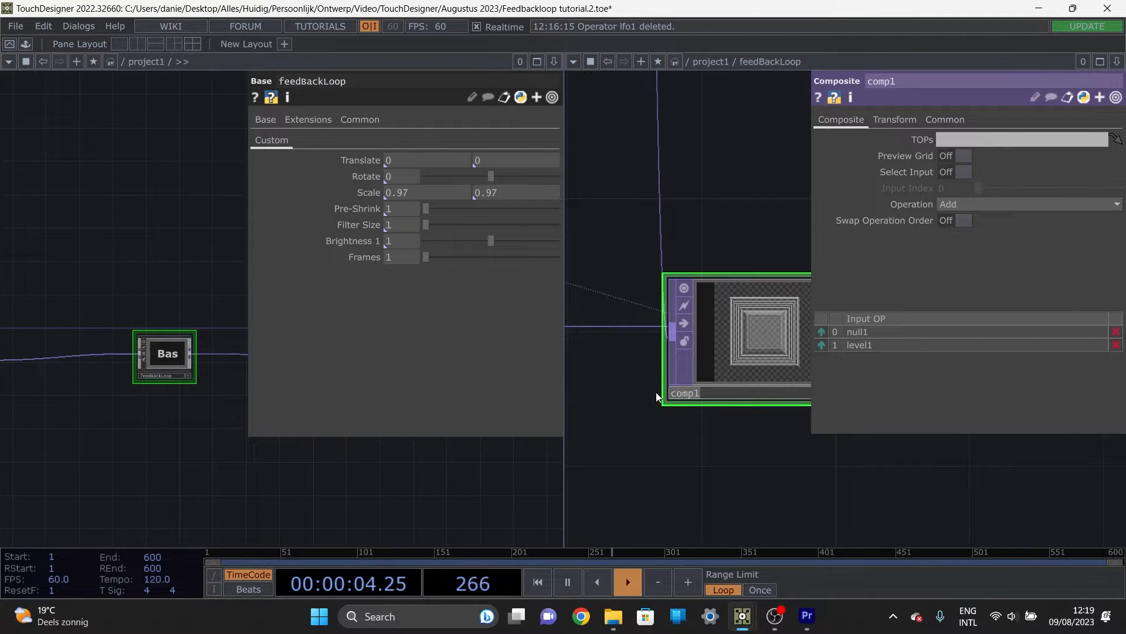
pyautogui.write('feedbac')
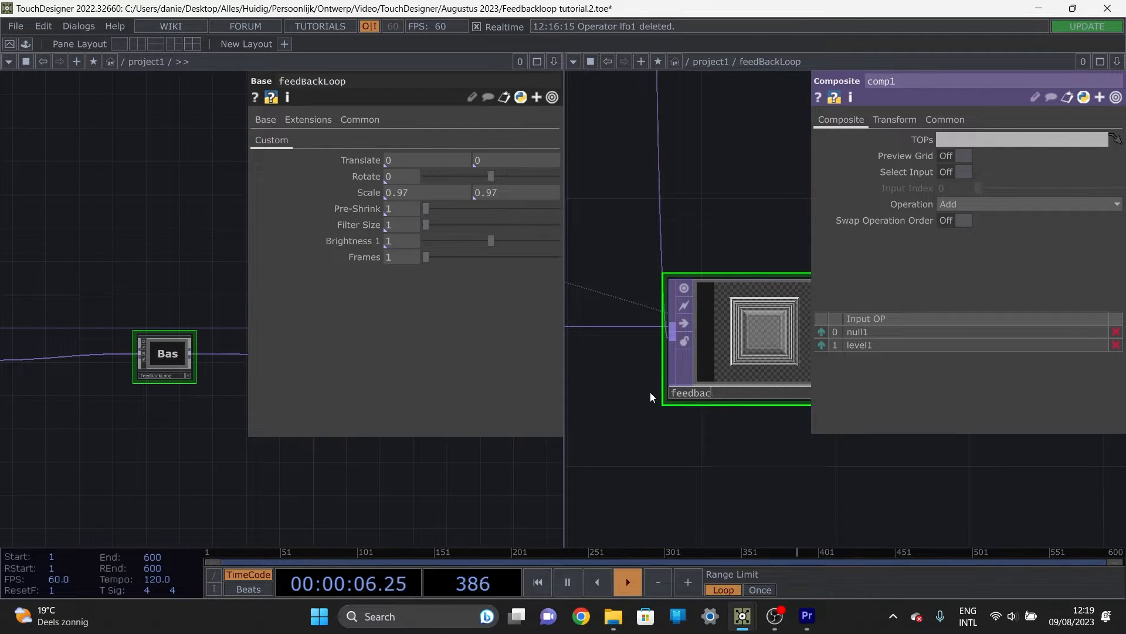
pyautogui.write('k33')
pyautogui.press('Return')
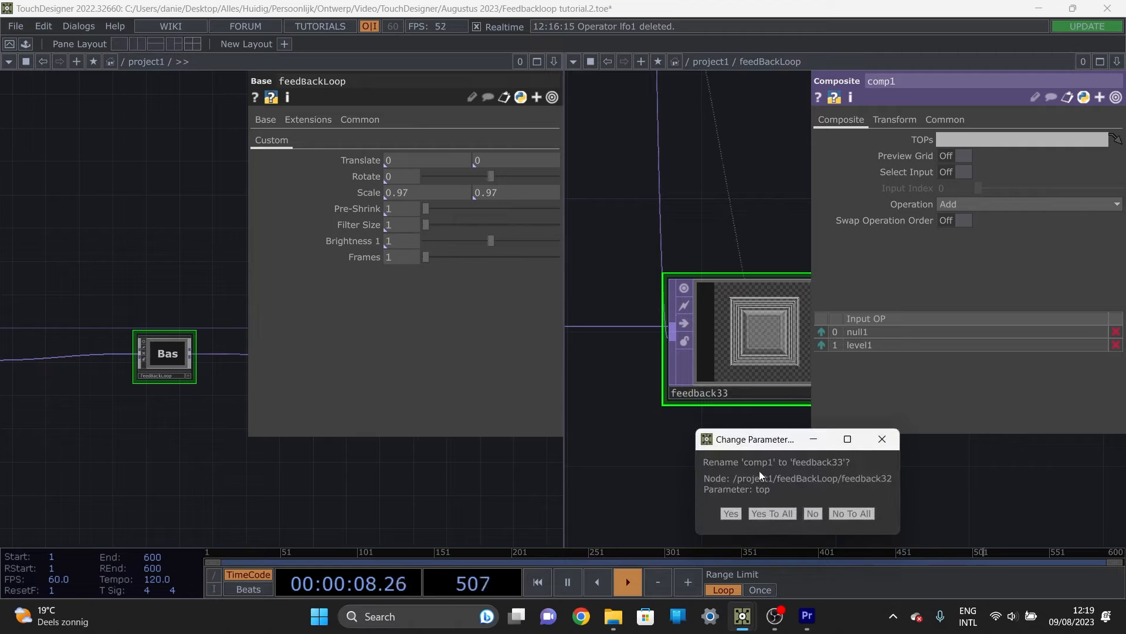
pyautogui.click(772, 514)
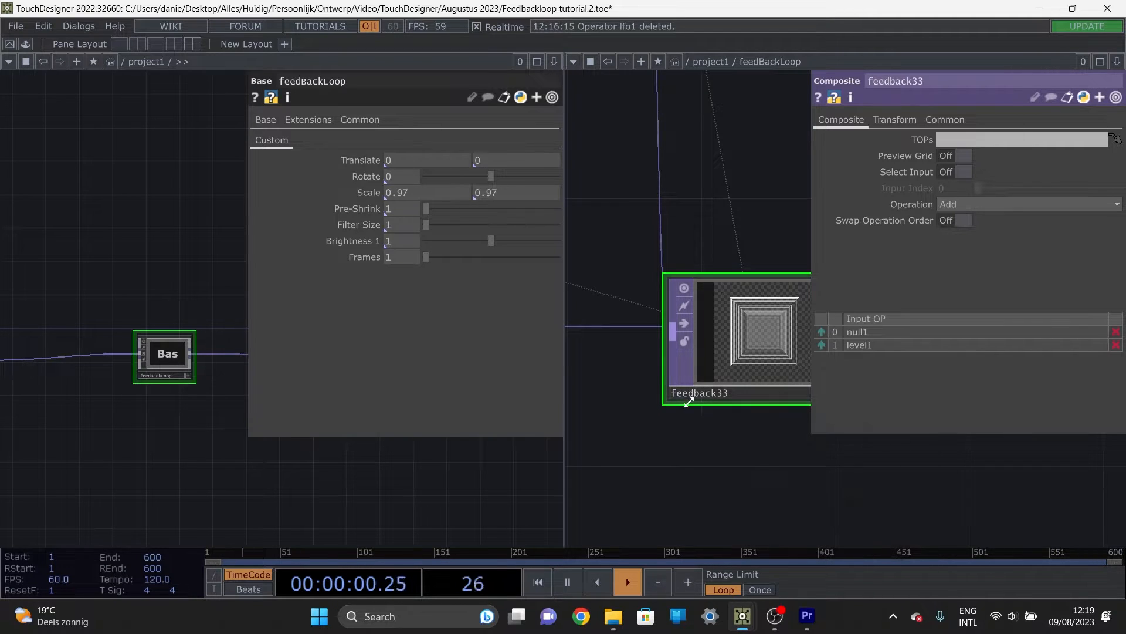
# Step: Inspect the picker channel operators and feedback1's Target TOP reference to the renamed composite
pyautogui.scroll(-3, 687, 414)
pyautogui.scroll(2, 664, 376)
pyautogui.scroll(-4, 665, 376)
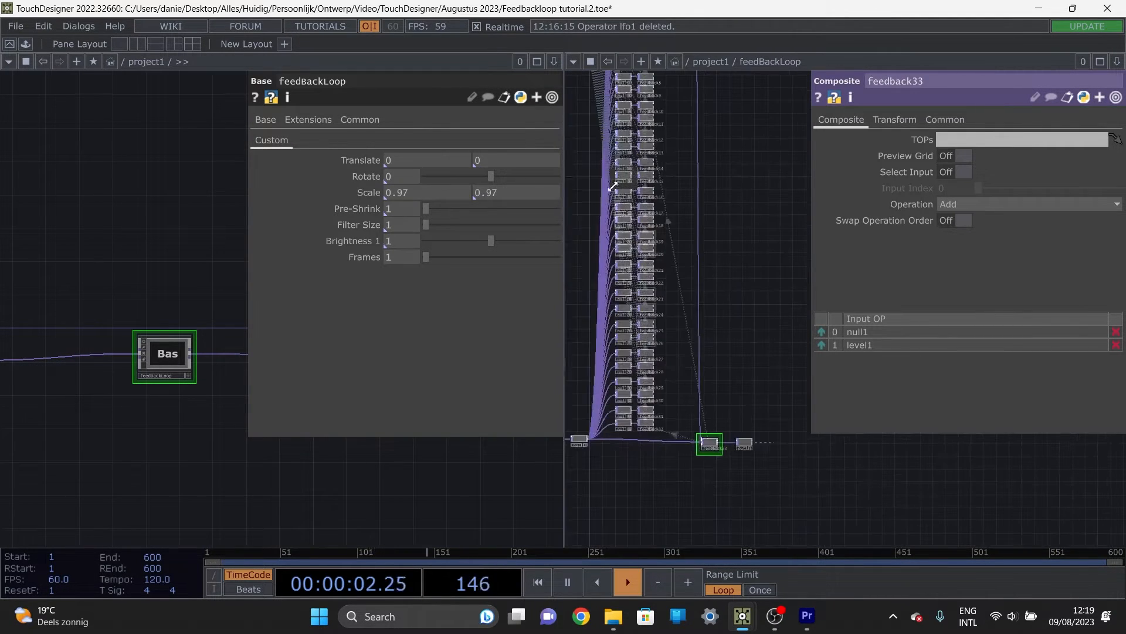
pyautogui.moveTo(587, 165); pyautogui.dragTo(726, 469)
pyautogui.scroll(4, 646, 238)
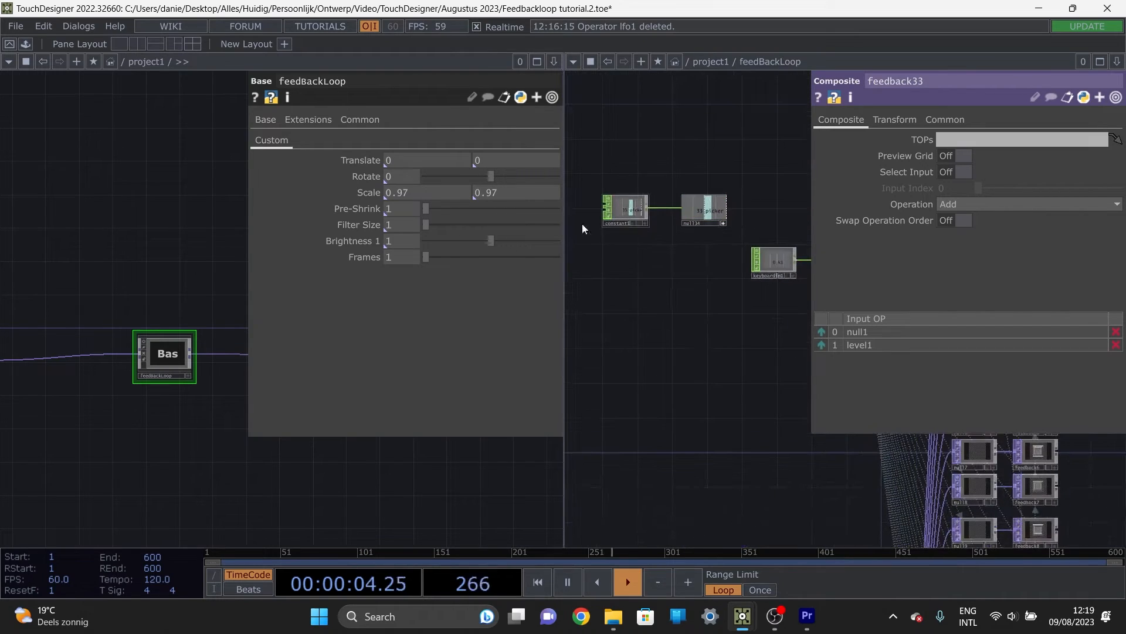
pyautogui.scroll(5, 739, 191)
pyautogui.scroll(-5, 680, 334)
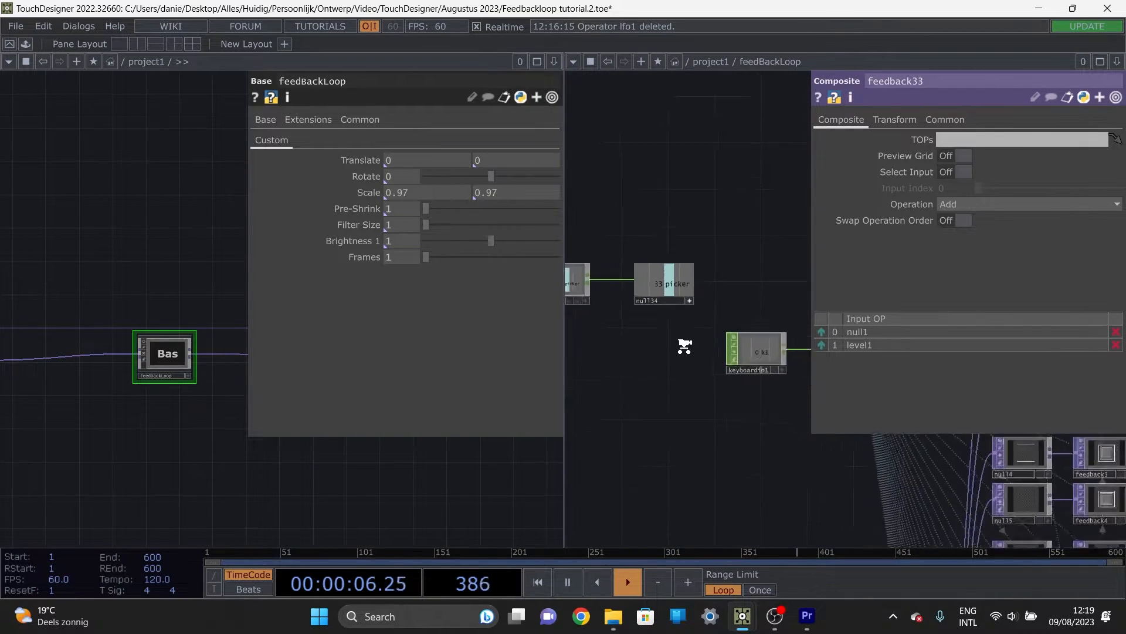
pyautogui.moveTo(804, 443); pyautogui.dragTo(603, 325)
pyautogui.scroll(4, 791, 204)
pyautogui.click(722, 256)
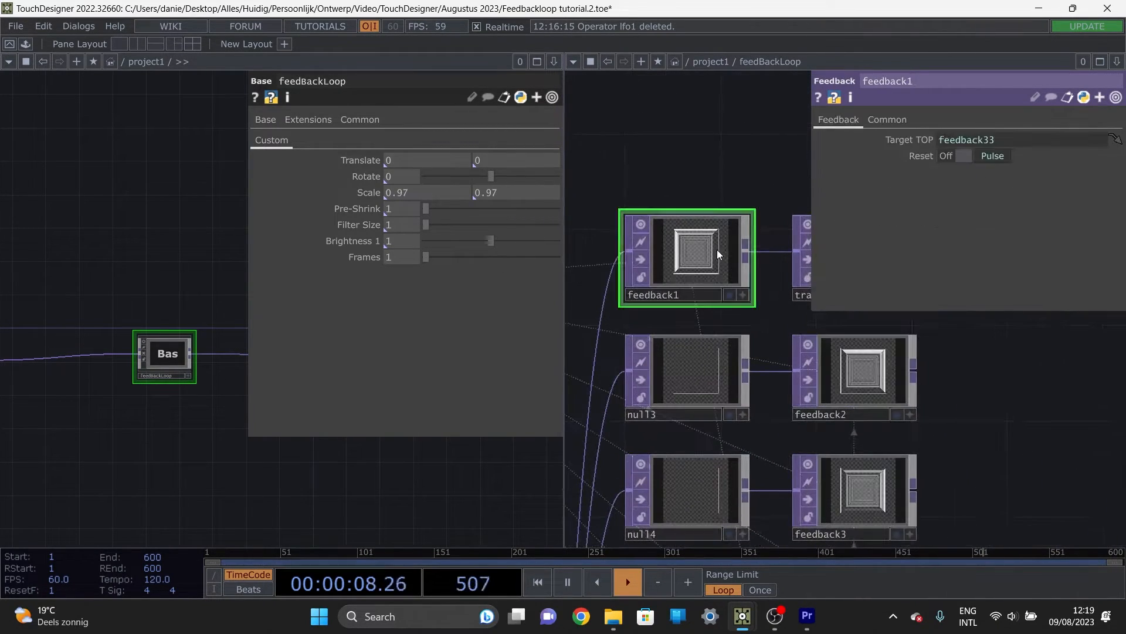
# Step: Trace the reference link from feedback1 down the feedback chain to the composite at its end
pyautogui.scroll(-5, 719, 146)
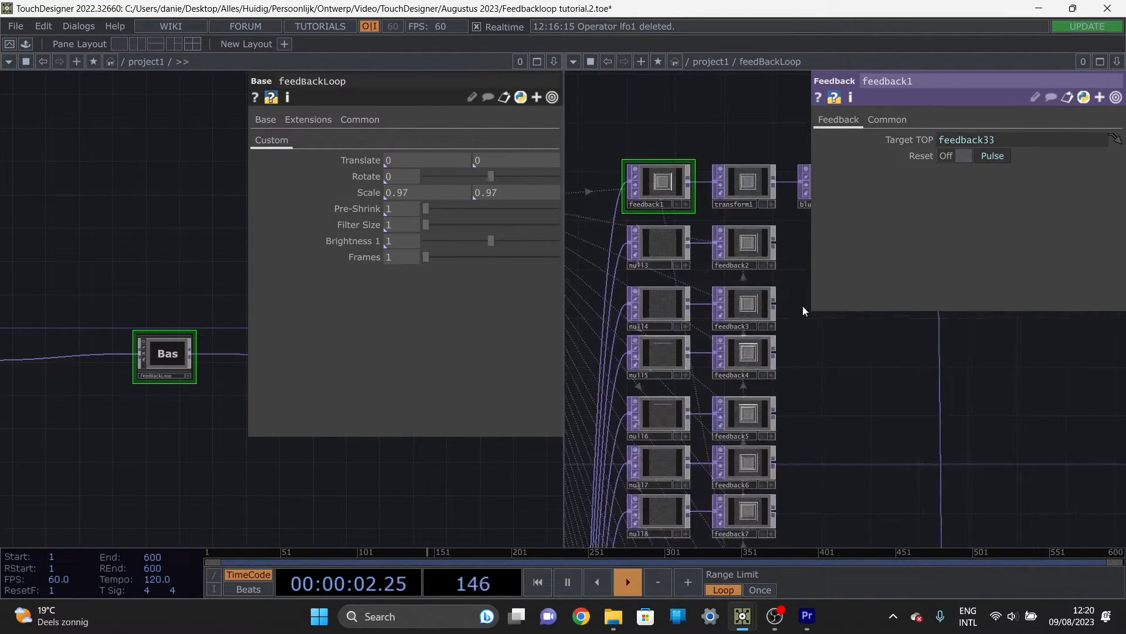
pyautogui.scroll(-4, 800, 352)
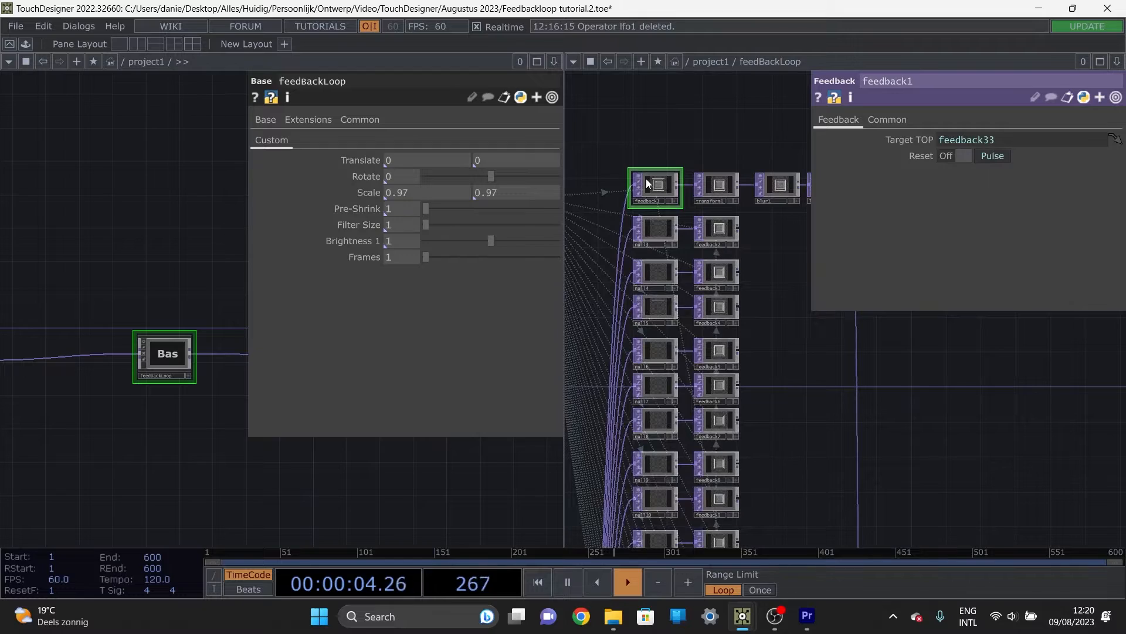
pyautogui.scroll(-3, 729, 272)
pyautogui.moveTo(772, 380); pyautogui.dragTo(754, 251)
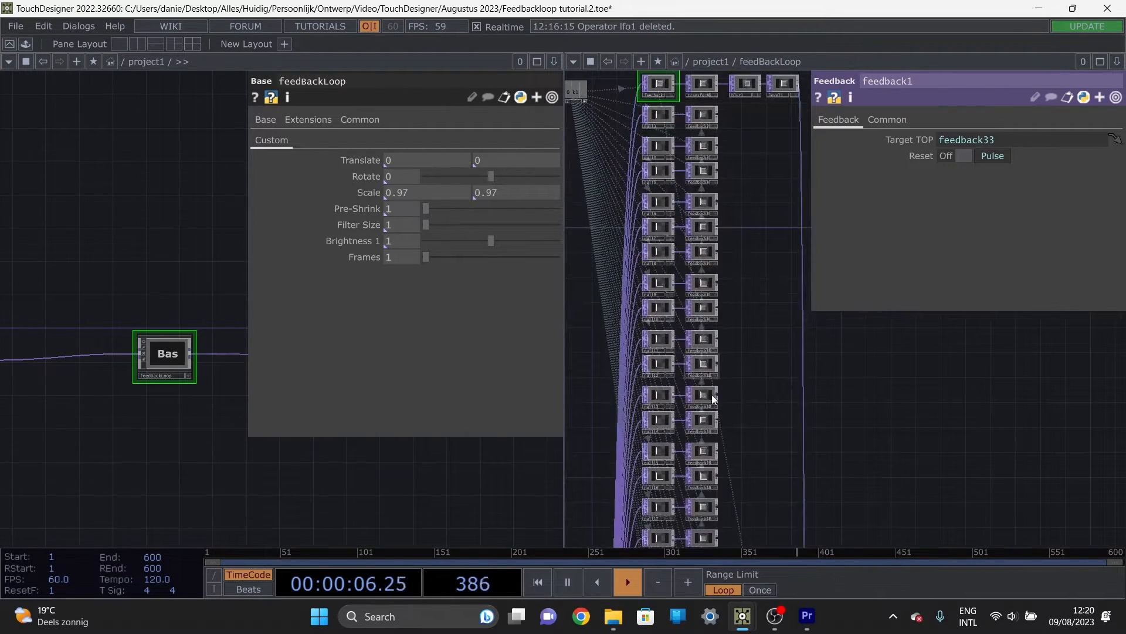
pyautogui.scroll(-3, 761, 462)
pyautogui.moveTo(764, 477); pyautogui.dragTo(736, 294)
pyautogui.moveTo(725, 450); pyautogui.dragTo(705, 291)
pyautogui.moveTo(711, 476); pyautogui.dragTo(702, 402)
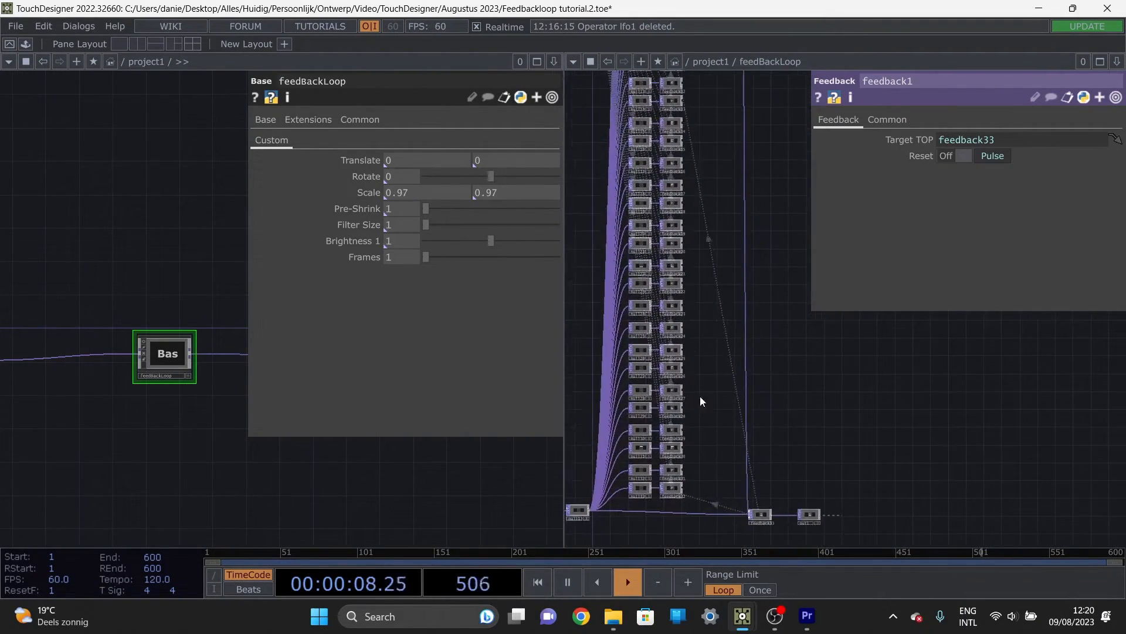
pyautogui.moveTo(671, 213); pyautogui.dragTo(681, 385)
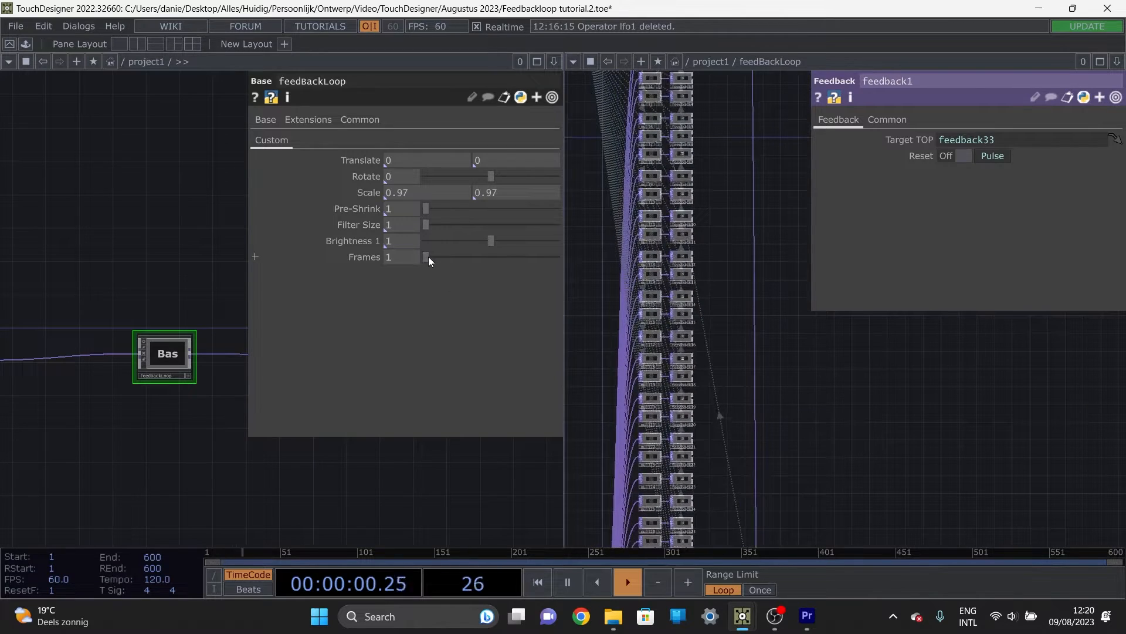
# Step: Test the Frames slider, change the Picker parameter's style to Int in feedBackLoop's Component Editor, and close the editor
pyautogui.moveTo(431, 257); pyautogui.dragTo(430, 257)
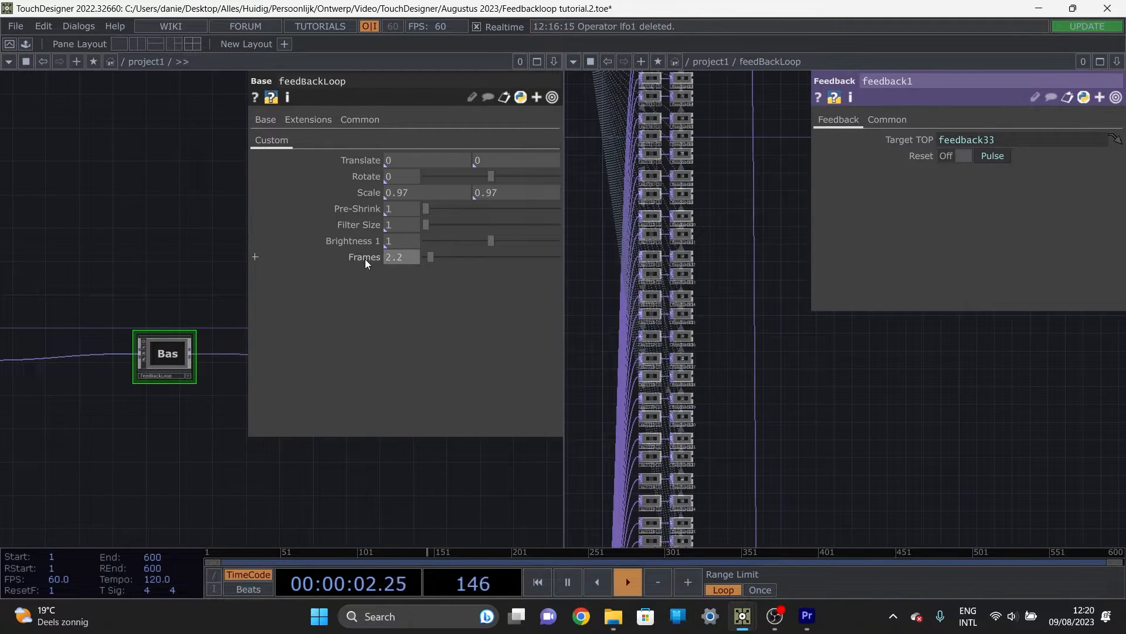
pyautogui.rightClick(165, 340)
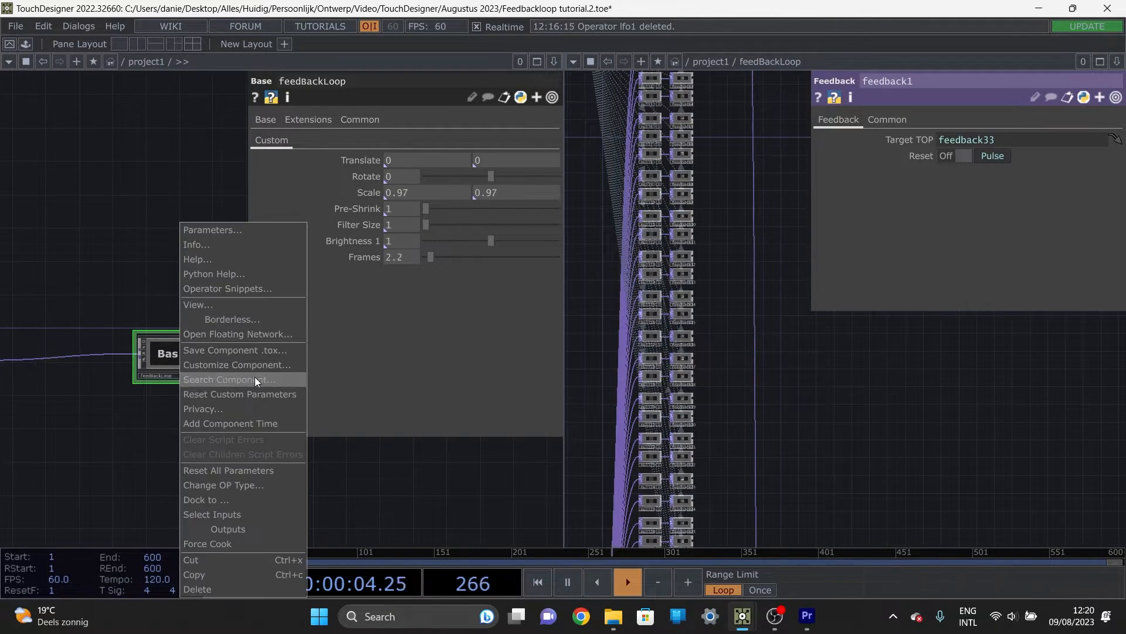
pyautogui.click(258, 368)
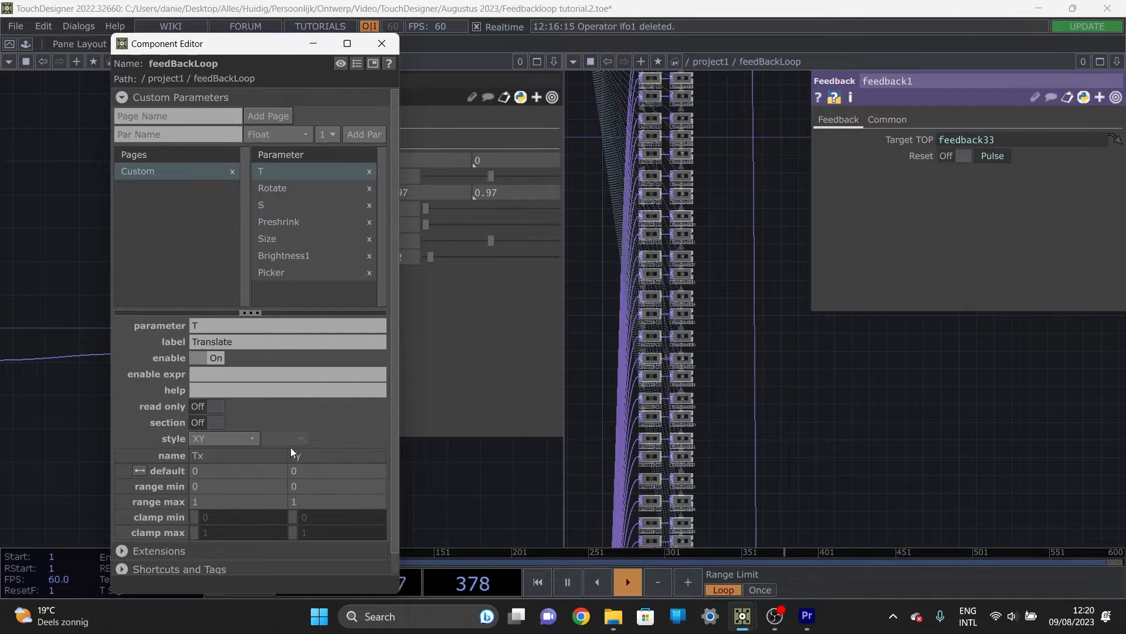
pyautogui.scroll(-1, 292, 434)
pyautogui.scroll(1, 275, 442)
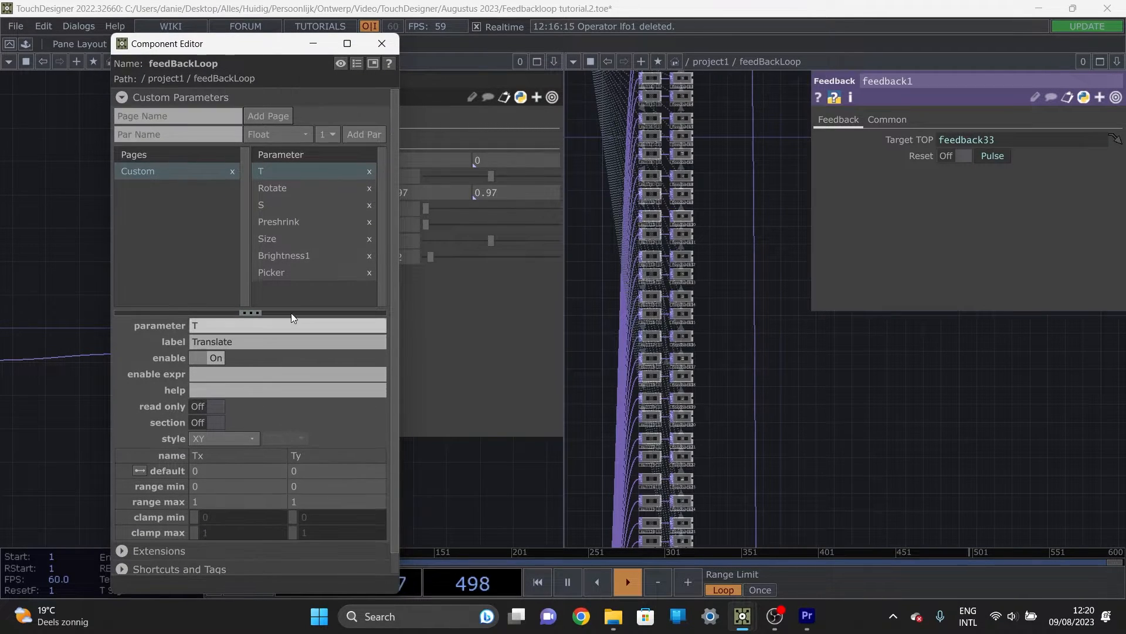
pyautogui.click(293, 271)
pyautogui.scroll(-1, 258, 416)
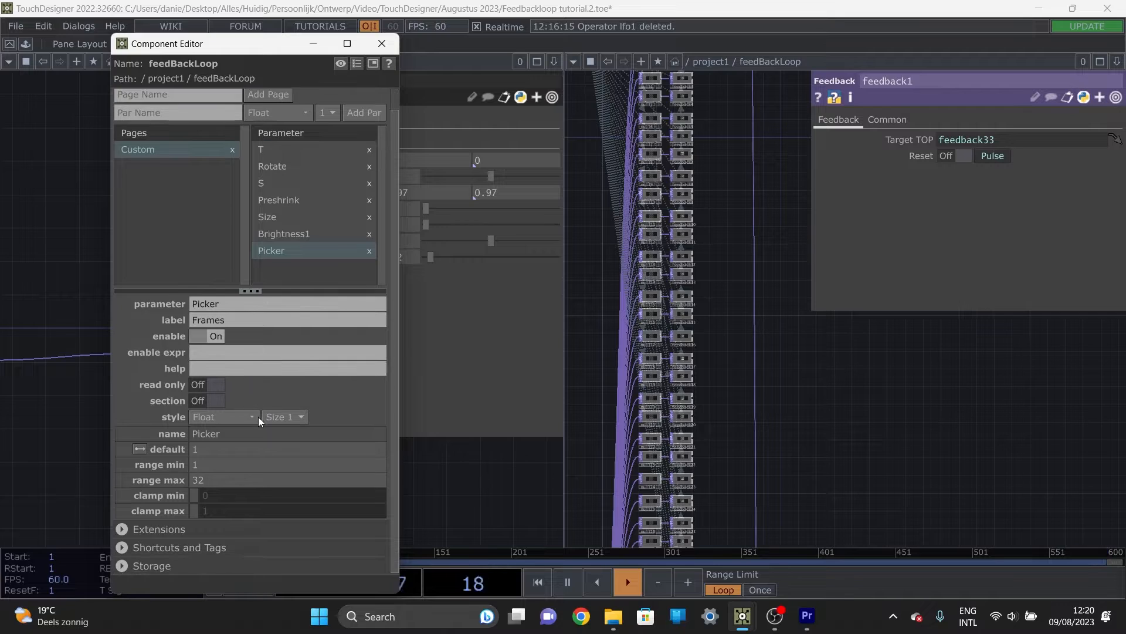
pyautogui.click(227, 415)
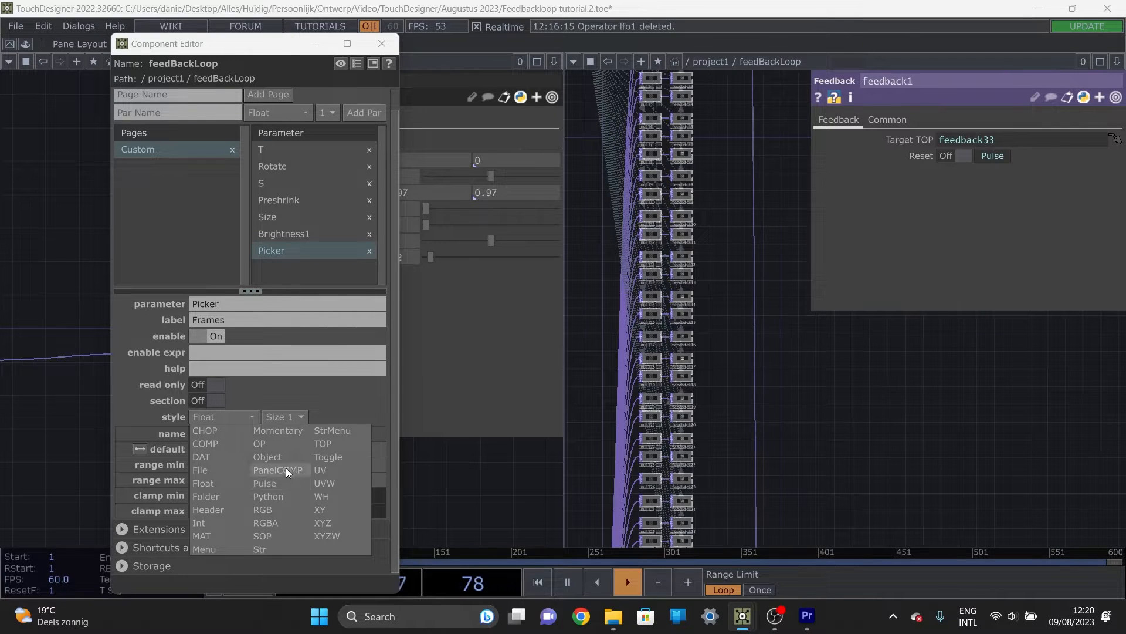
pyautogui.click(230, 521)
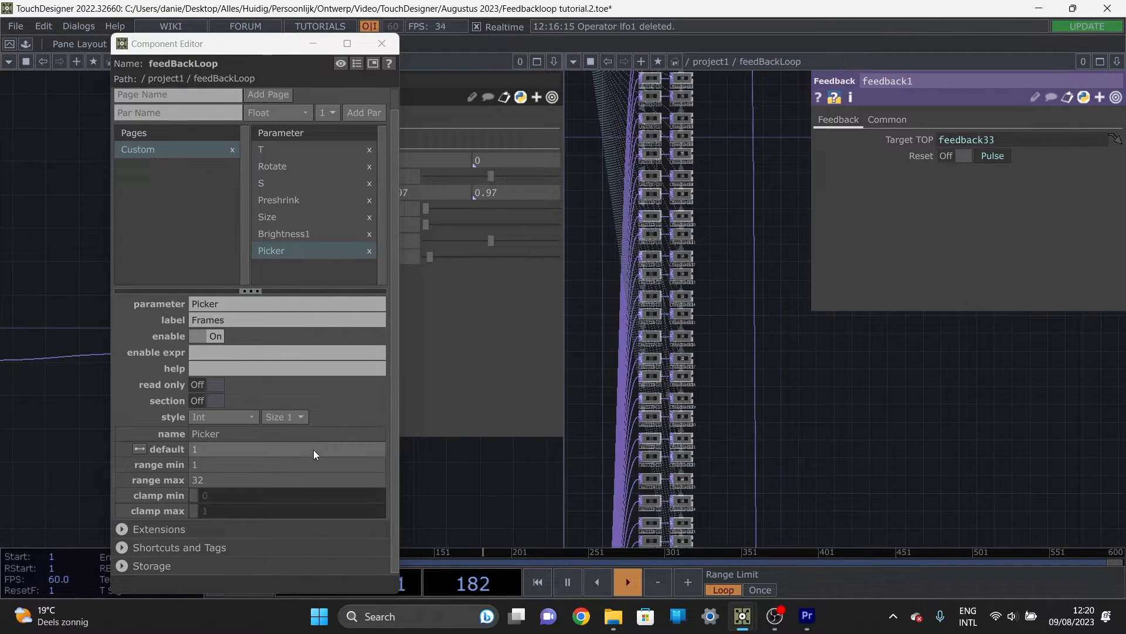
pyautogui.click(381, 43)
# Step: Set feedBackLoop's Frames parameter to 10 and inspect how constant1 and the feedback chain respond
pyautogui.moveTo(432, 257); pyautogui.dragTo(487, 271)
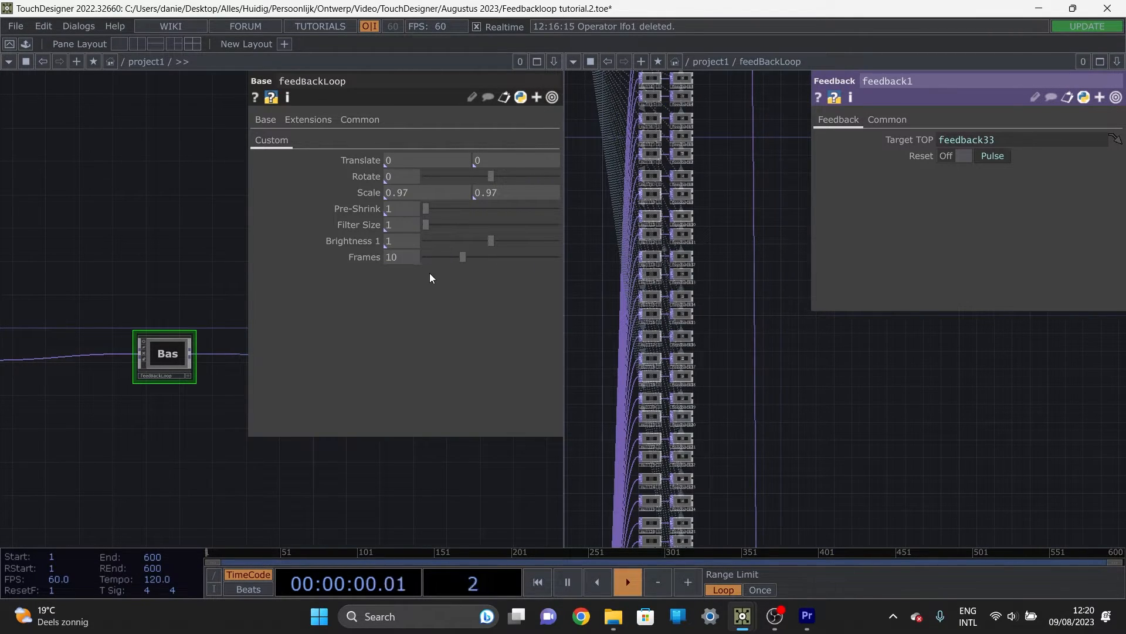
pyautogui.moveTo(751, 192); pyautogui.dragTo(741, 347)
pyautogui.scroll(1, 652, 179)
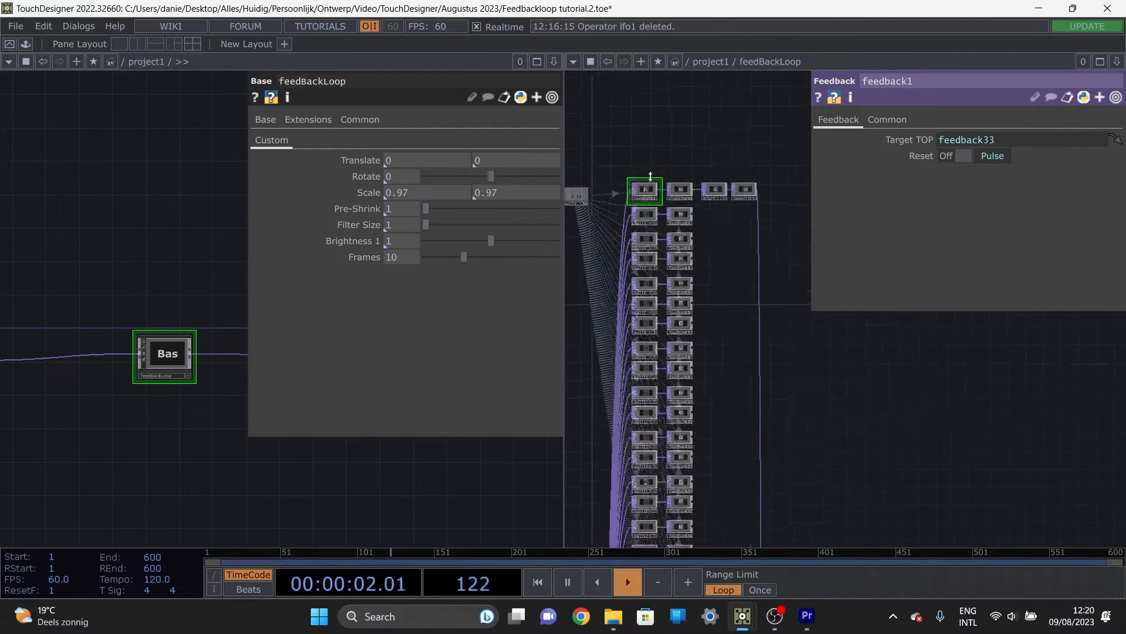
pyautogui.scroll(3, 650, 177)
pyautogui.moveTo(646, 160); pyautogui.dragTo(802, 180)
pyautogui.moveTo(606, 189); pyautogui.dragTo(815, 187)
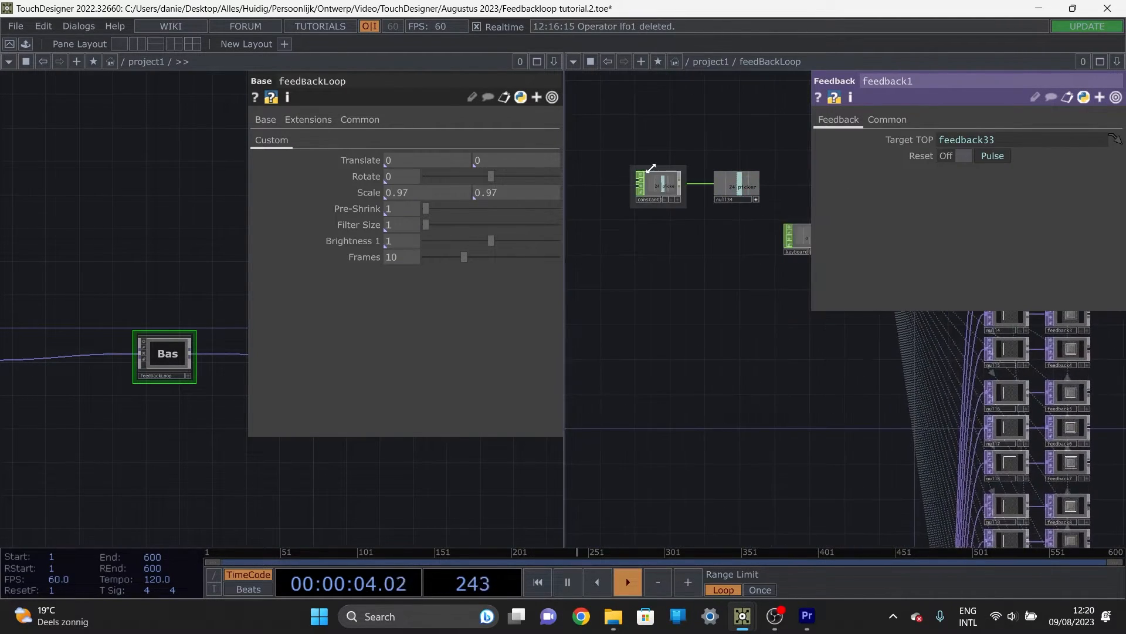
# Step: Set feedBackLoop's Frames parameter to 32 and inspect constant1's picker value and feedback1's Target TOP reference
pyautogui.scroll(5, 651, 168)
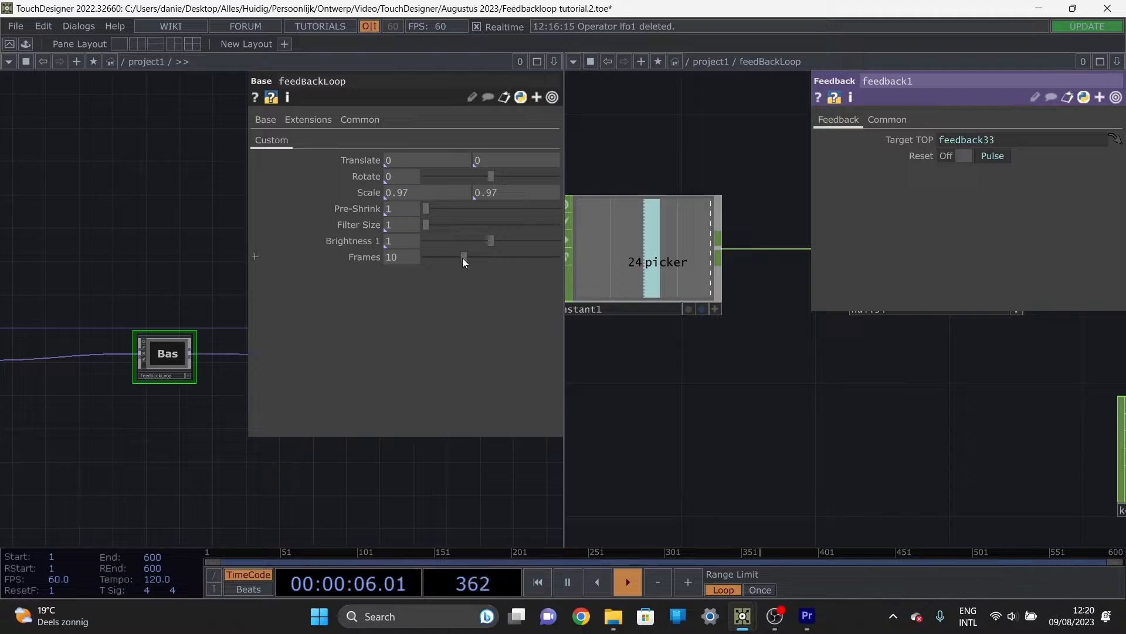
pyautogui.moveTo(463, 263); pyautogui.dragTo(557, 270)
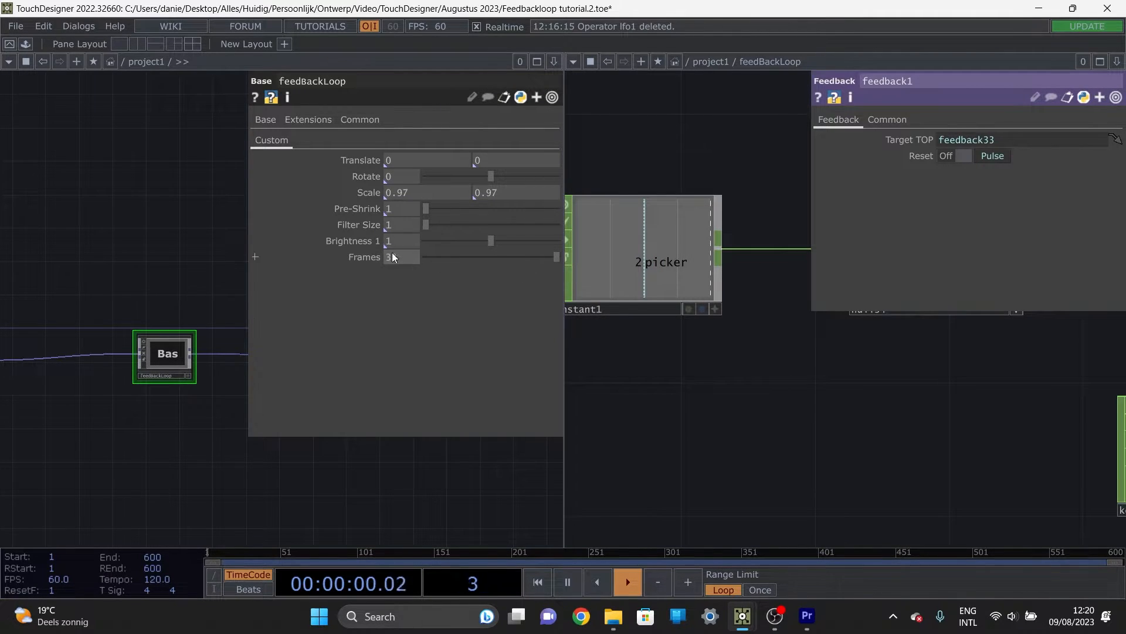
pyautogui.scroll(-5, 769, 397)
pyautogui.scroll(3, 812, 340)
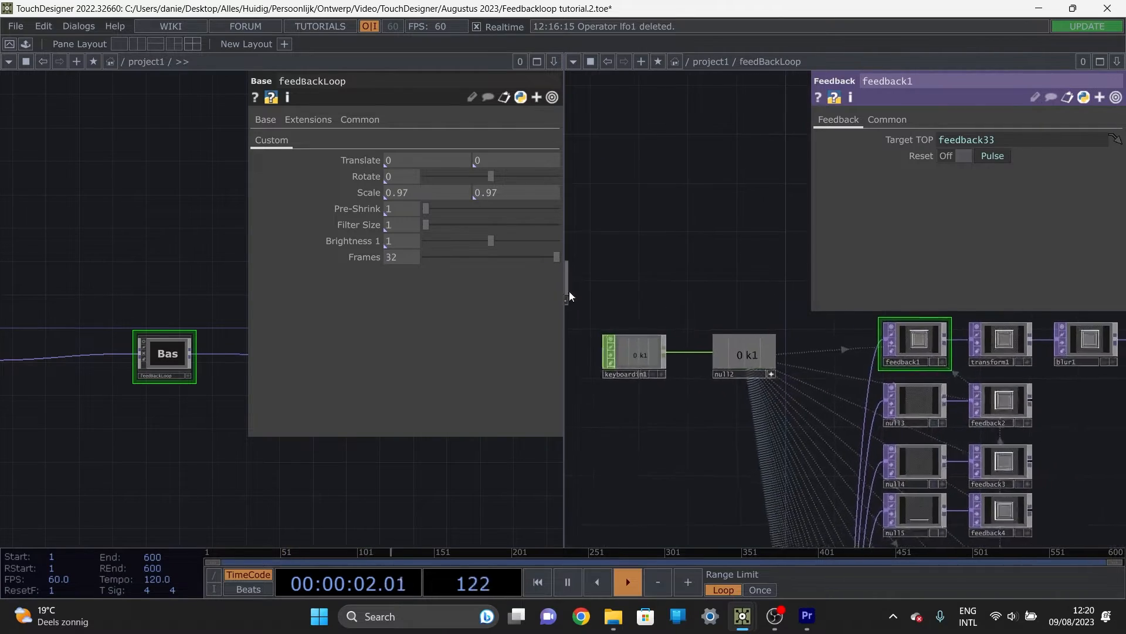
pyautogui.moveTo(661, 297); pyautogui.dragTo(772, 283)
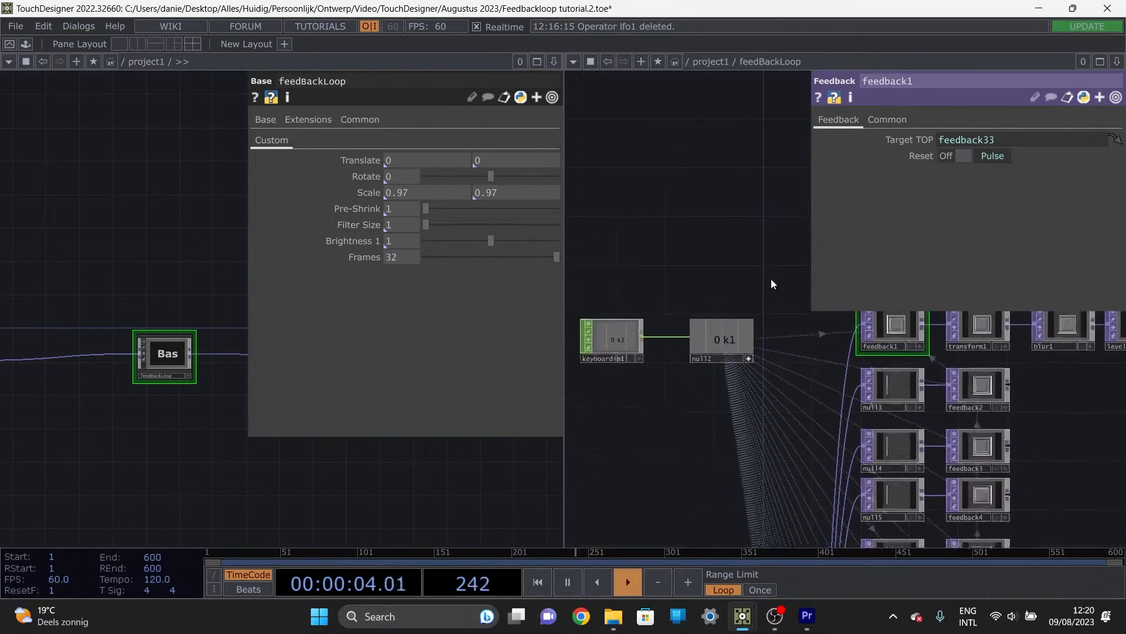
pyautogui.moveTo(663, 288); pyautogui.dragTo(644, 303)
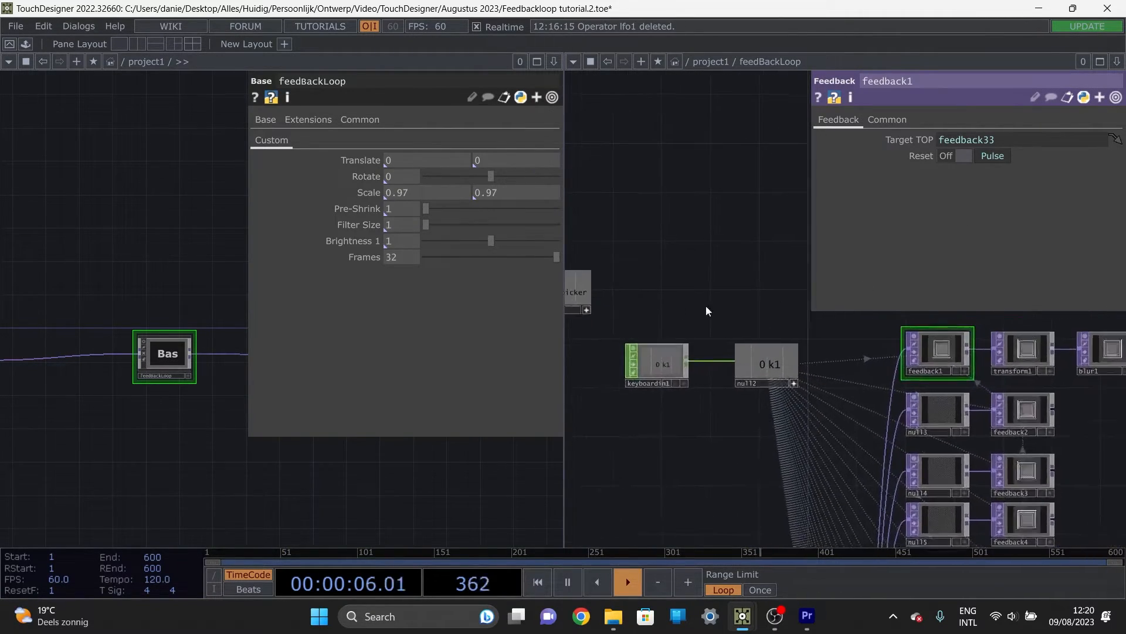
pyautogui.click(931, 407)
pyautogui.click(918, 354)
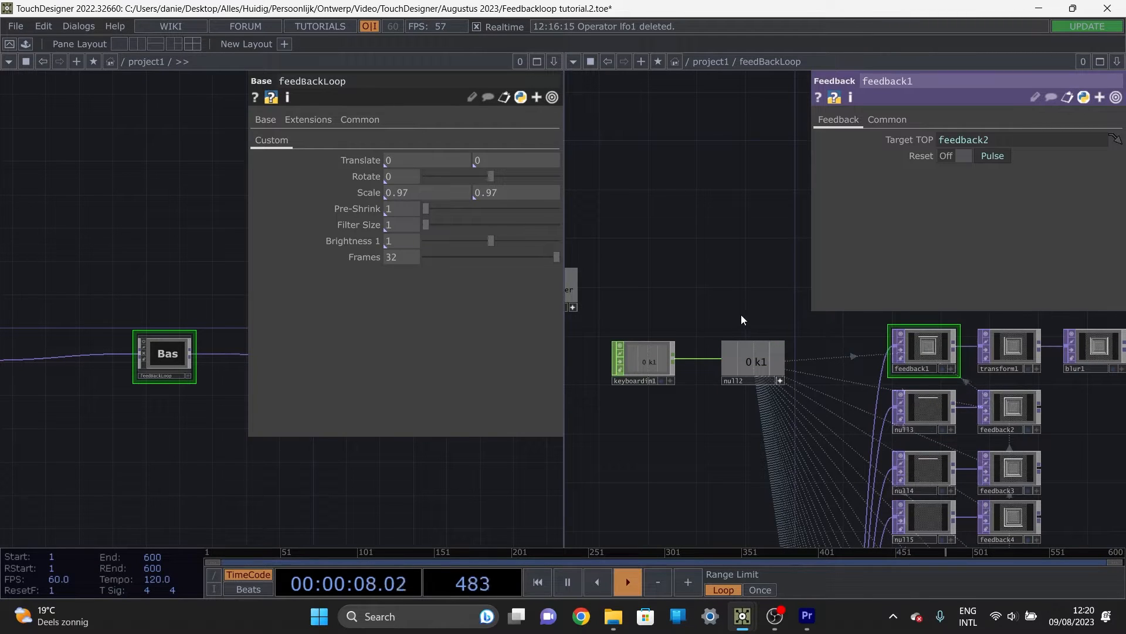
pyautogui.moveTo(817, 365); pyautogui.dragTo(723, 328)
pyautogui.moveTo(808, 276); pyautogui.dragTo(732, 265)
pyautogui.moveTo(737, 310); pyautogui.dragTo(683, 305)
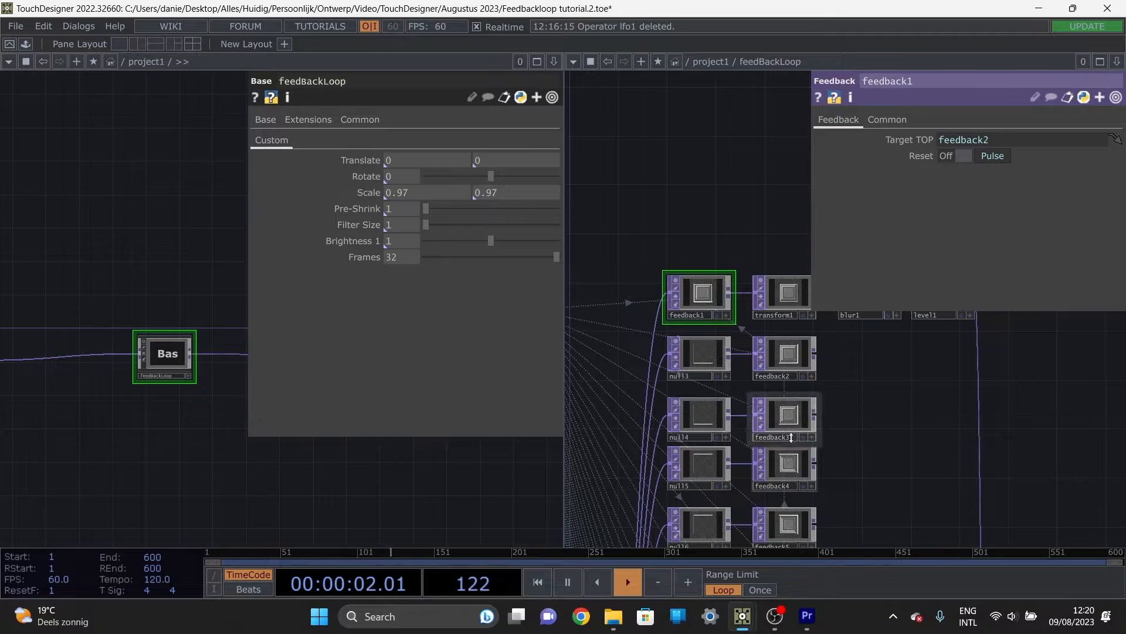
# Step: Follow the feedback chain down to out1 and examine its output image up close
pyautogui.scroll(-4, 767, 396)
pyautogui.scroll(-4, 768, 396)
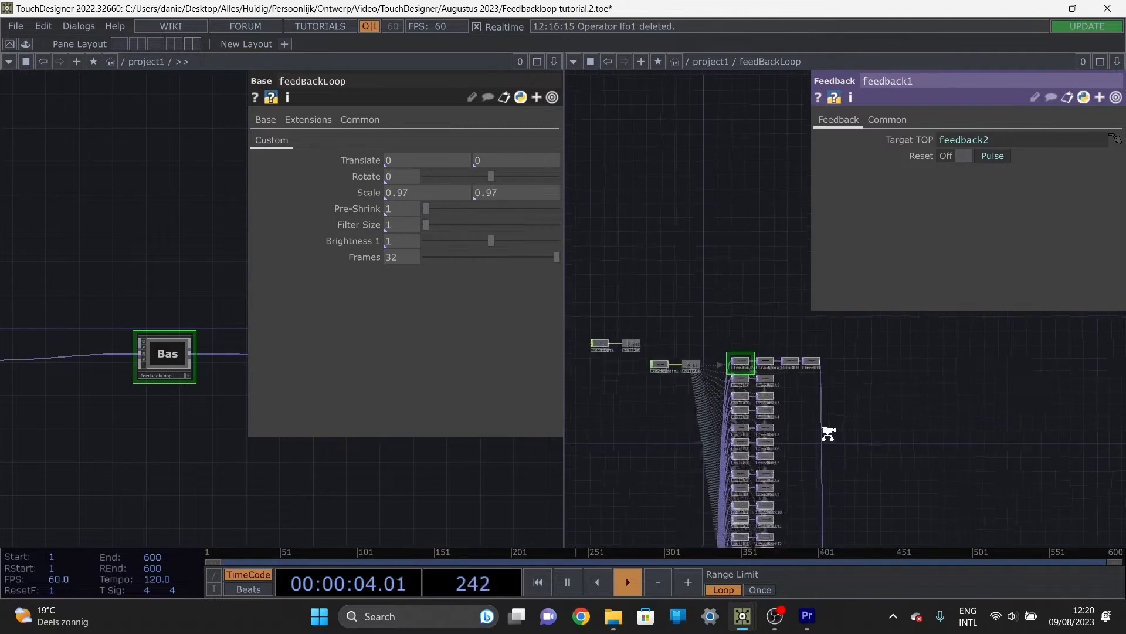
pyautogui.scroll(6, 827, 433)
pyautogui.moveTo(755, 360); pyautogui.dragTo(661, 373)
pyautogui.scroll(-5, 768, 432)
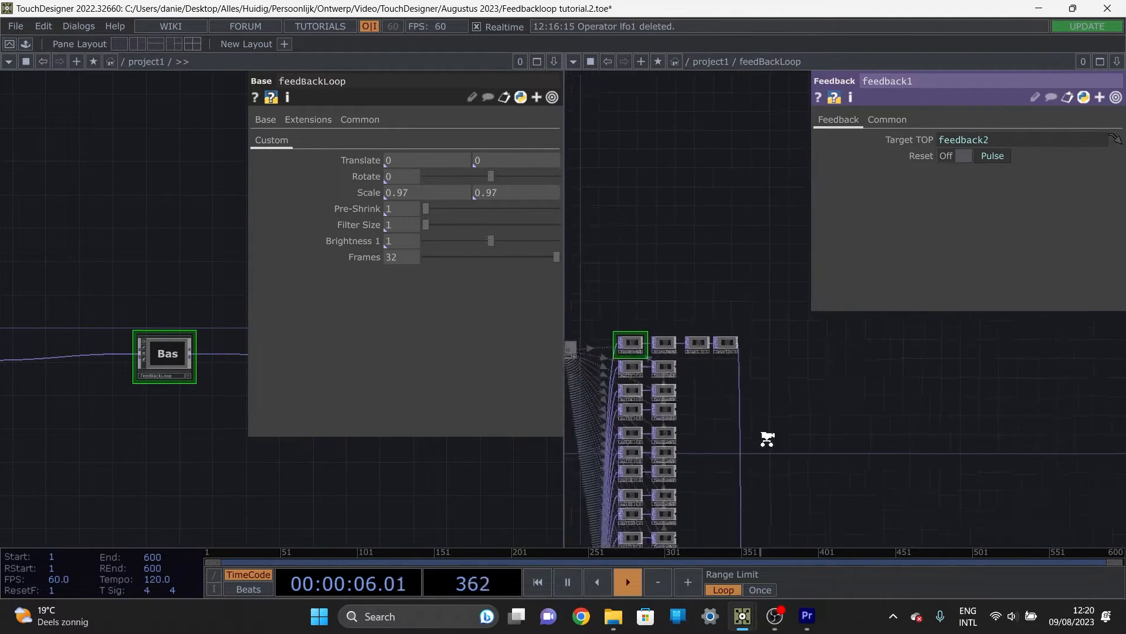
pyautogui.moveTo(748, 372); pyautogui.dragTo(674, 188)
pyautogui.moveTo(723, 369); pyautogui.dragTo(742, 201)
pyautogui.moveTo(768, 399); pyautogui.dragTo(786, 97)
pyautogui.scroll(10, 729, 336)
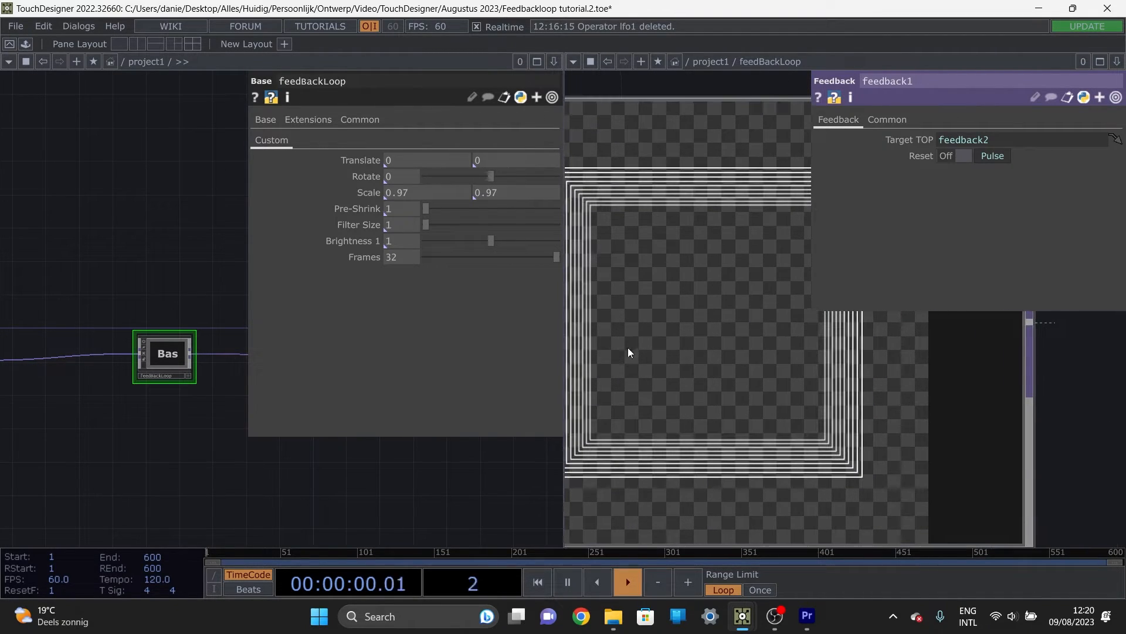
# Step: Test the Frames slider between 1 and 32 while watching out1, leaving Frames at 1
pyautogui.moveTo(556, 257); pyautogui.dragTo(432, 259)
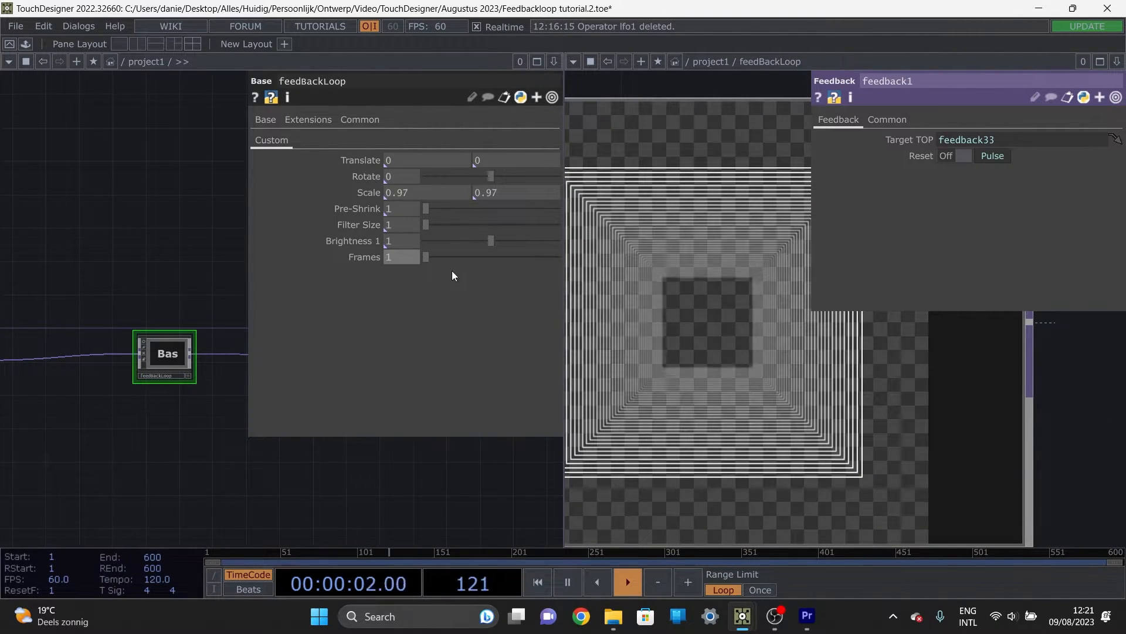
pyautogui.hotkey('ctrl', 'z')
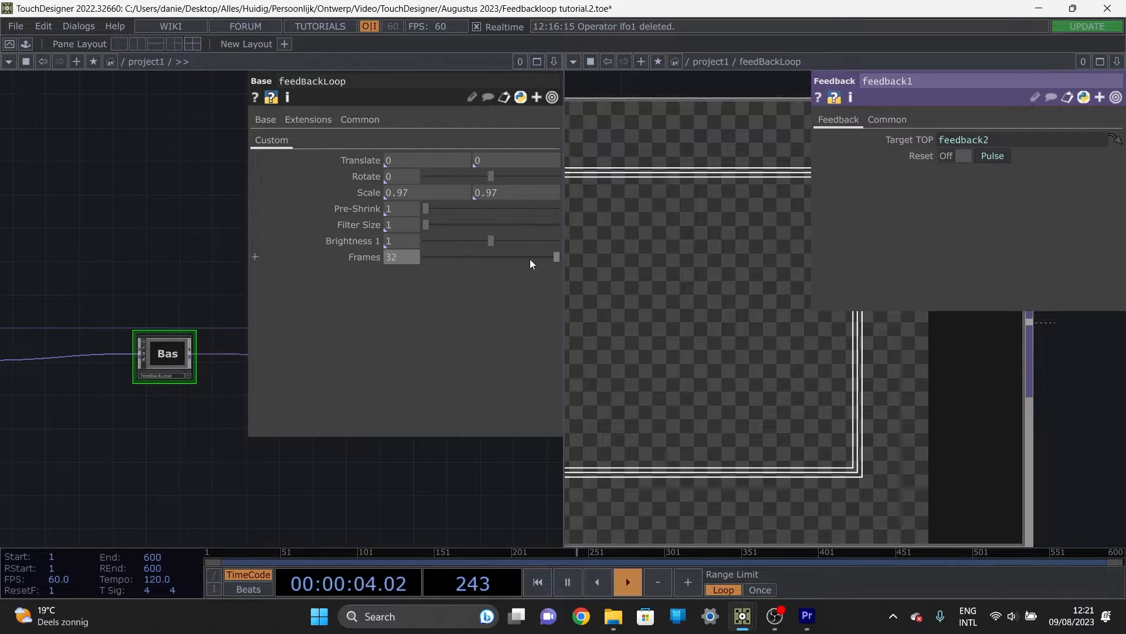
pyautogui.moveTo(475, 254)
pyautogui.mouseDown()
pyautogui.moveTo(507, 255)
pyautogui.moveTo(476, 265)
pyautogui.moveTo(557, 258)
pyautogui.moveTo(469, 264)
pyautogui.moveTo(446, 253)
pyautogui.moveTo(470, 270)
pyautogui.moveTo(477, 259)
pyautogui.mouseUp()
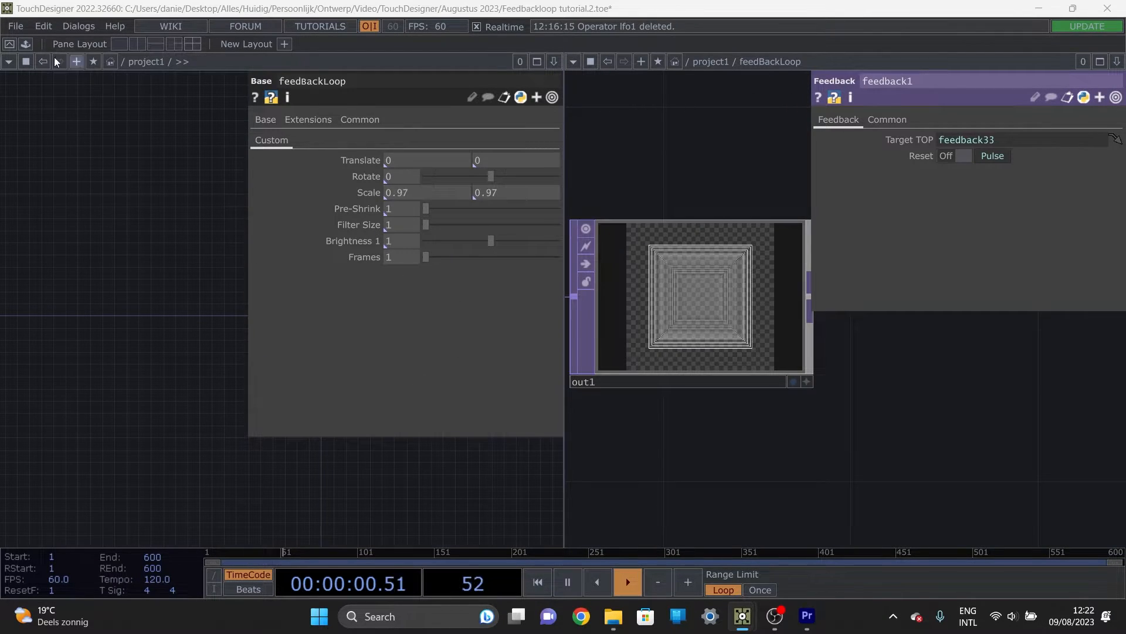
# Step: Switch to a single-pane layout of the feedBackLoop network and return to the constant1 and keyboardin1 operators
pyautogui.click(116, 47)
pyautogui.scroll(-4, 433, 262)
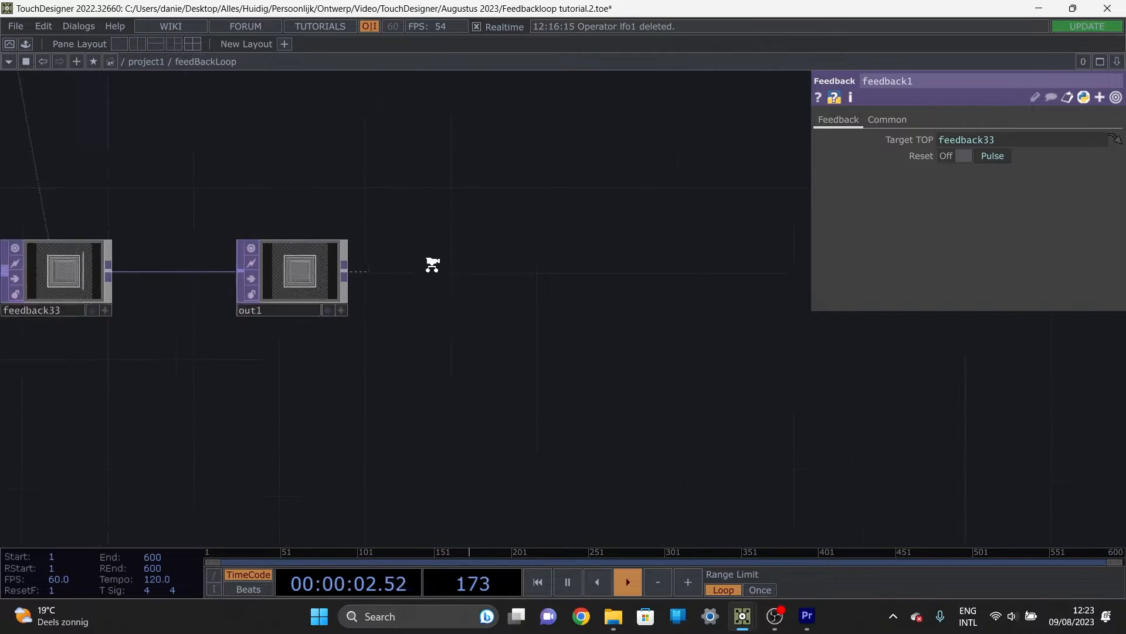
pyautogui.moveTo(303, 391); pyautogui.dragTo(420, 480)
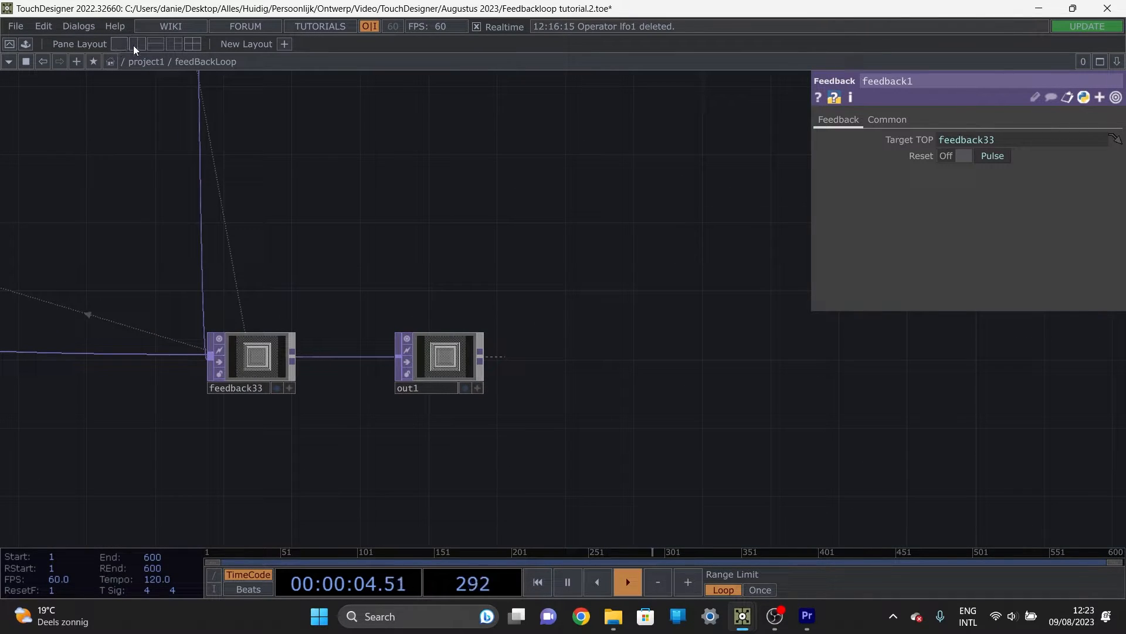
pyautogui.scroll(-6, 319, 251)
pyautogui.moveTo(401, 256); pyautogui.dragTo(530, 363)
pyautogui.moveTo(184, 257); pyautogui.dragTo(303, 365)
pyautogui.moveTo(235, 100); pyautogui.dragTo(292, 307)
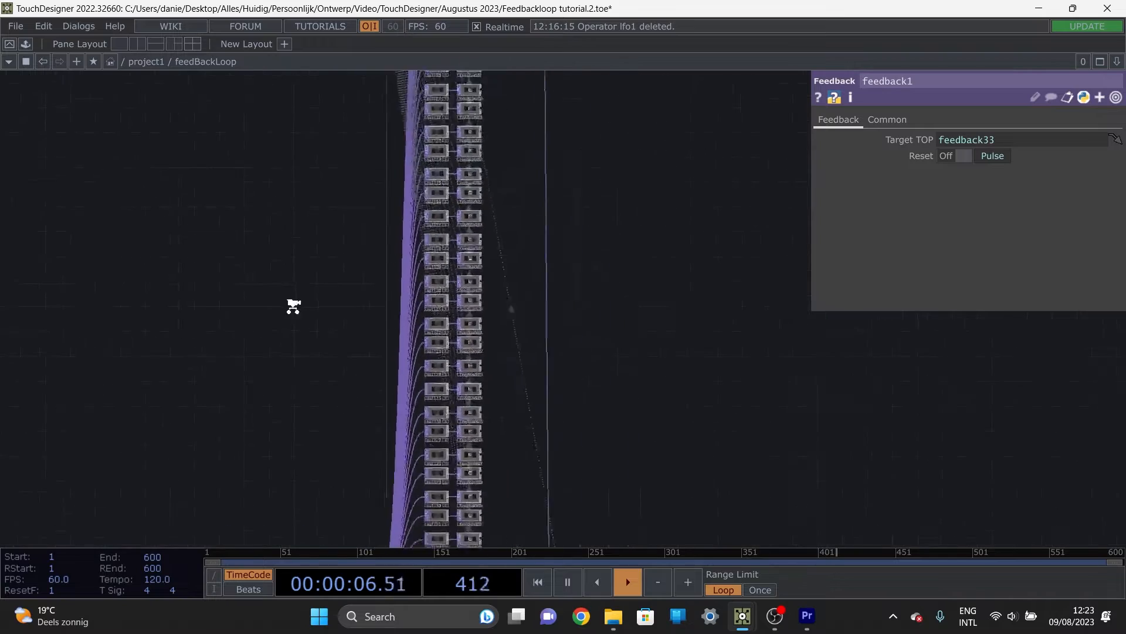
pyautogui.scroll(-6, 296, 252)
pyautogui.moveTo(302, 249); pyautogui.dragTo(380, 357)
pyautogui.scroll(6, 349, 207)
pyautogui.moveTo(349, 207); pyautogui.dragTo(390, 267)
pyautogui.scroll(2, 390, 266)
pyautogui.scroll(2, 410, 280)
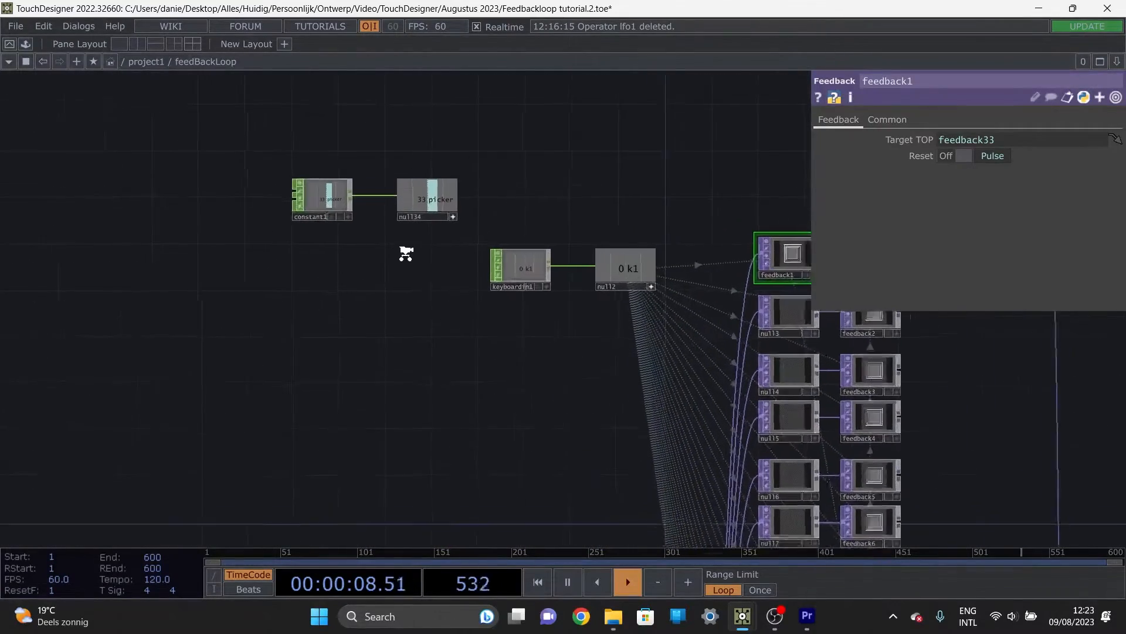
# Step: Make room beside keyboardin1 and insert a Math CHOP between keyboardin1 and null2, spacing it evenly
pyautogui.click(527, 270)
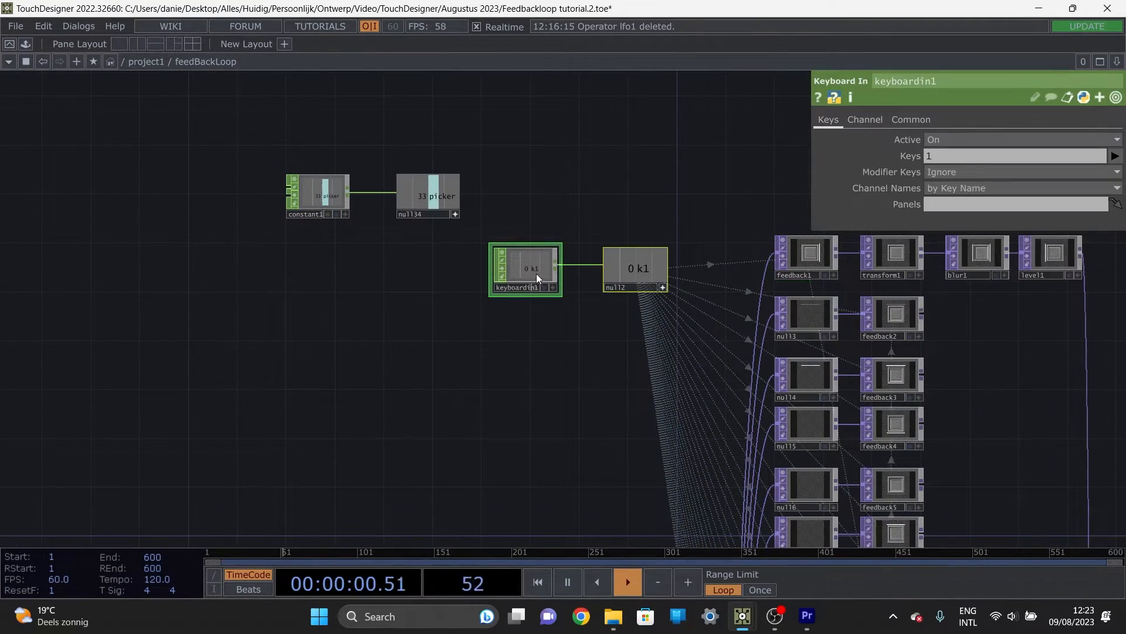
pyautogui.moveTo(537, 274); pyautogui.dragTo(462, 273)
pyautogui.rightClick(536, 265)
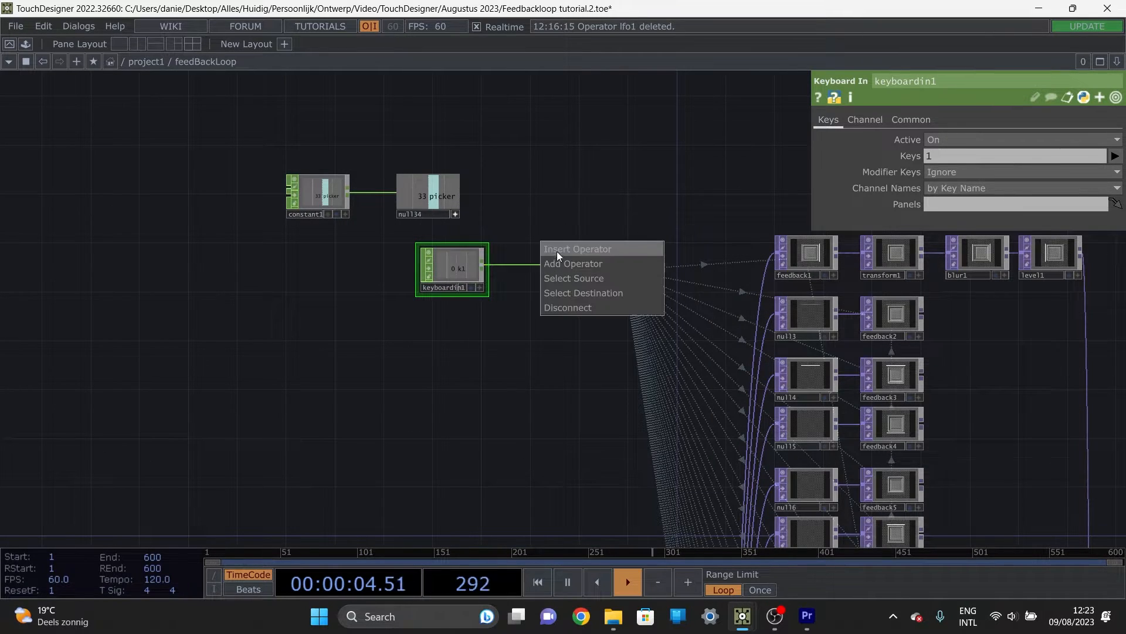
pyautogui.click(563, 248)
pyautogui.write('mat')
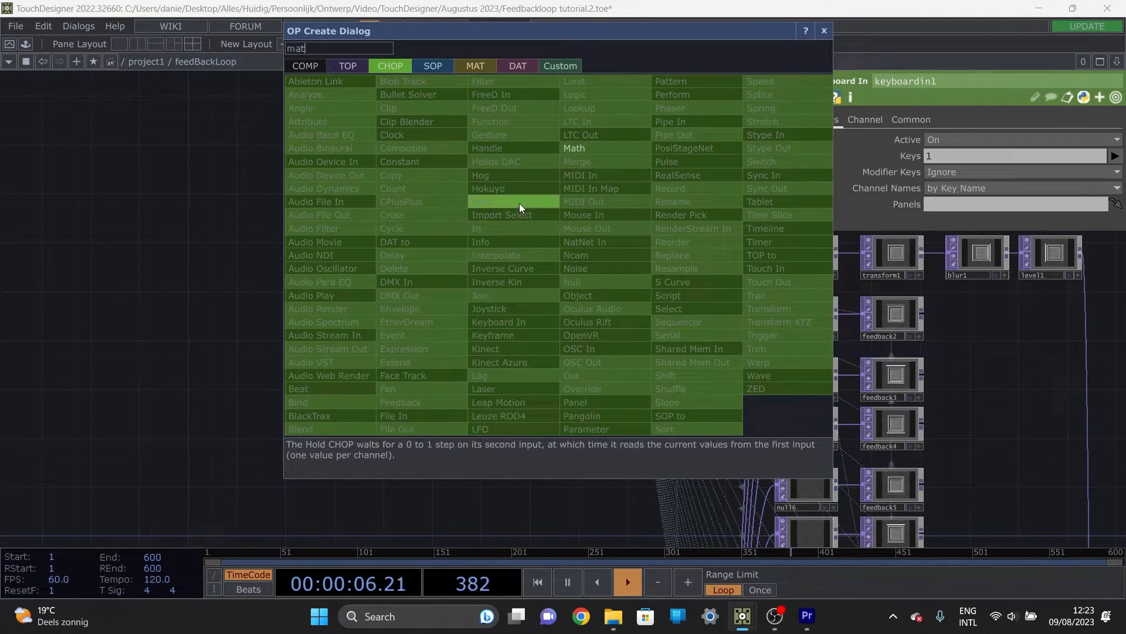
pyautogui.click(598, 145)
pyautogui.click(546, 266)
pyautogui.scroll(2, 529, 295)
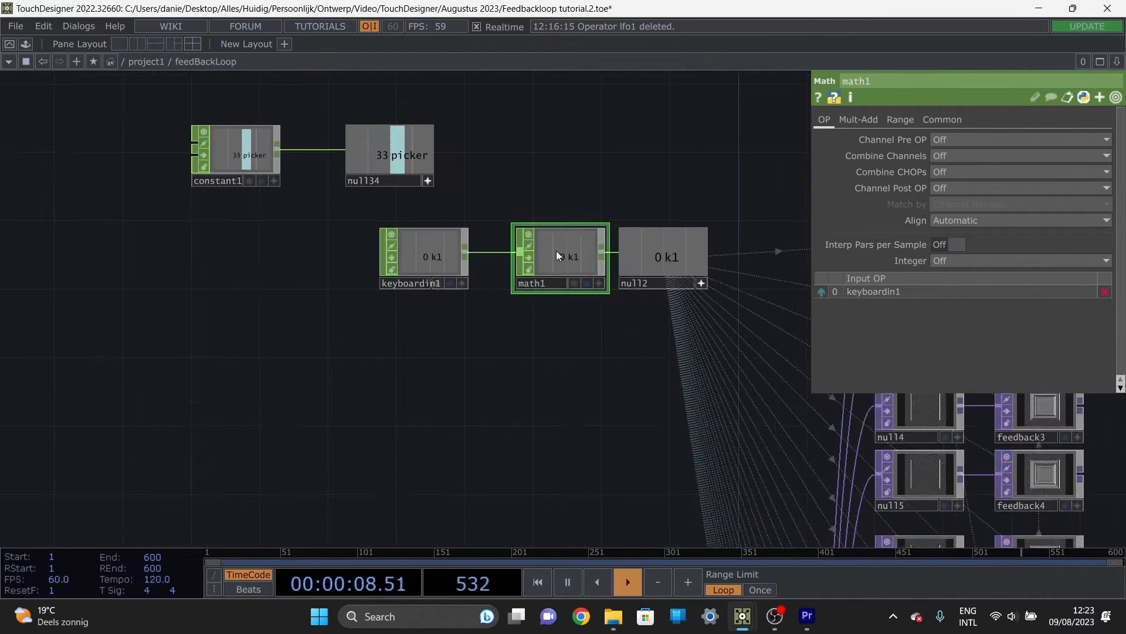
pyautogui.moveTo(557, 254); pyautogui.dragTo(540, 255)
pyautogui.moveTo(385, 387); pyautogui.dragTo(412, 392)
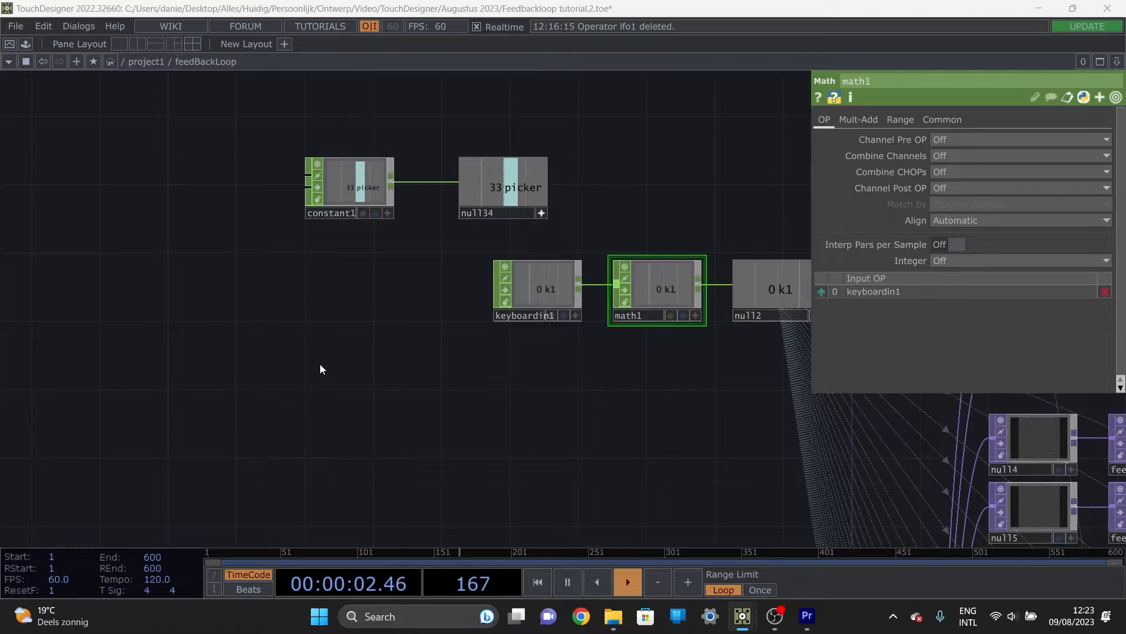
# Step: Add a CHOP Execute DAT to the feedBackLoop network and align it directly below constant1
pyautogui.press('Tab')
pyautogui.click(280, 178)
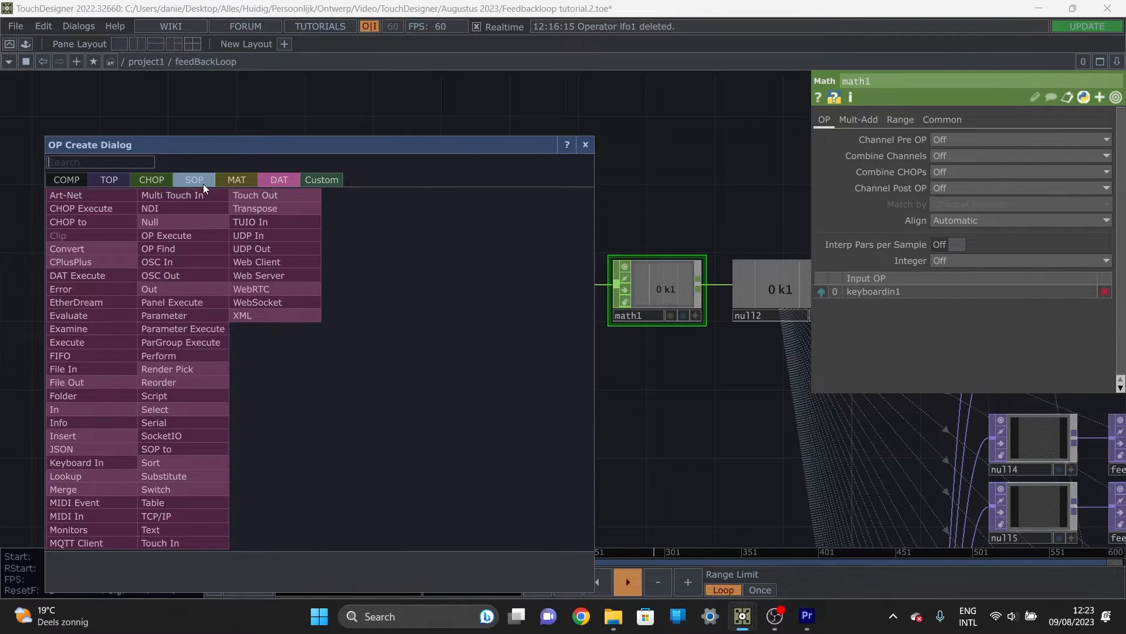
pyautogui.click(88, 211)
pyautogui.click(338, 353)
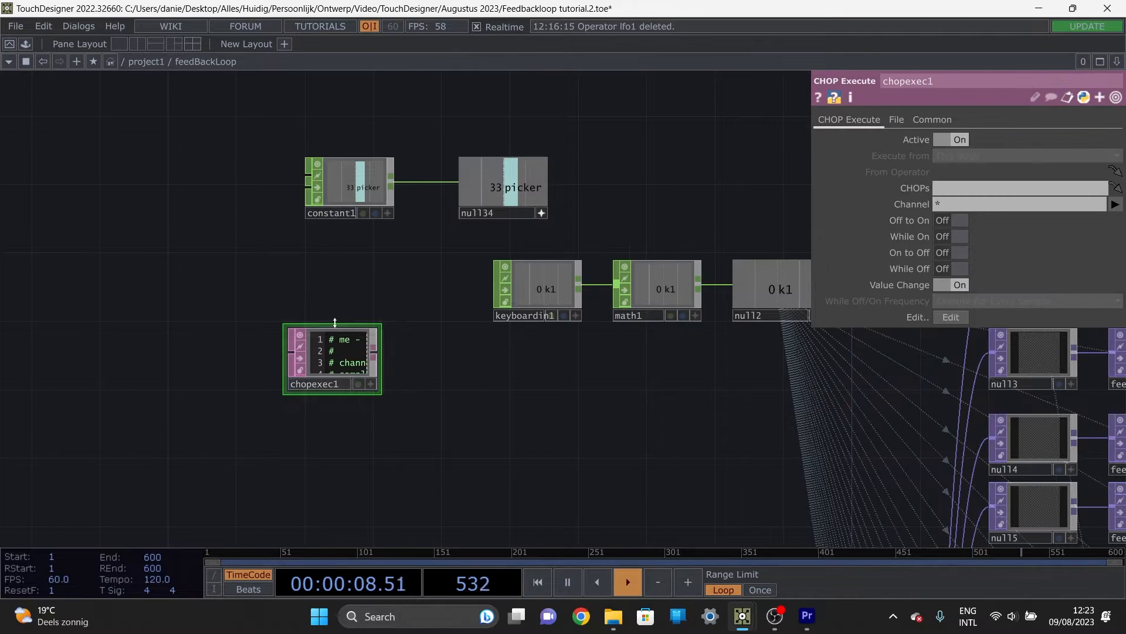
pyautogui.scroll(5, 281, 346)
pyautogui.scroll(3, 431, 367)
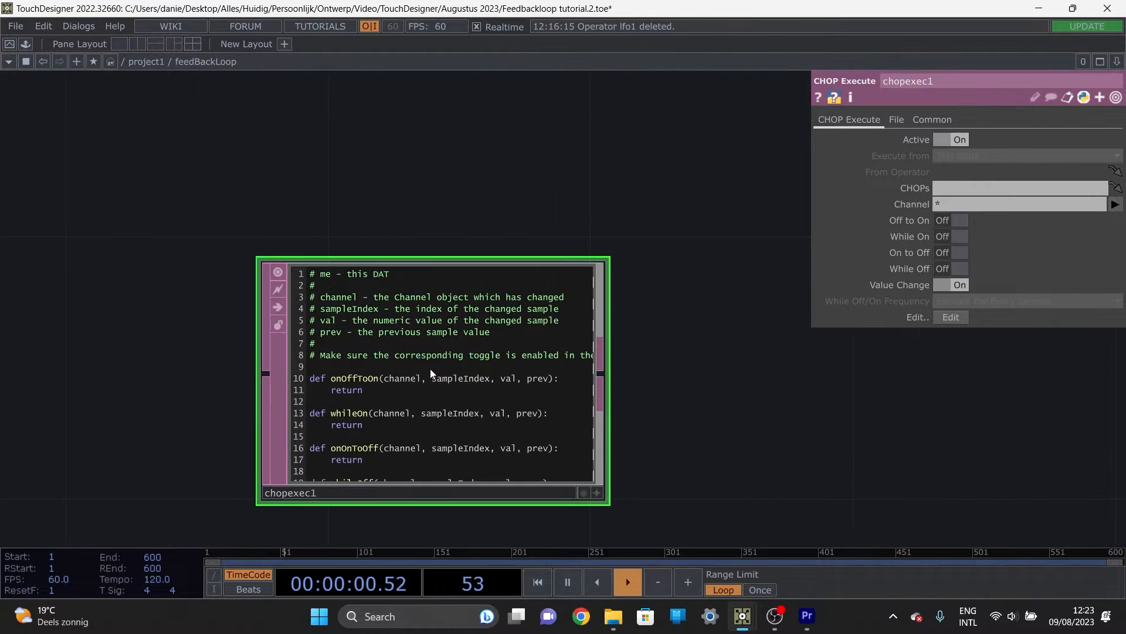
pyautogui.scroll(-5, 573, 343)
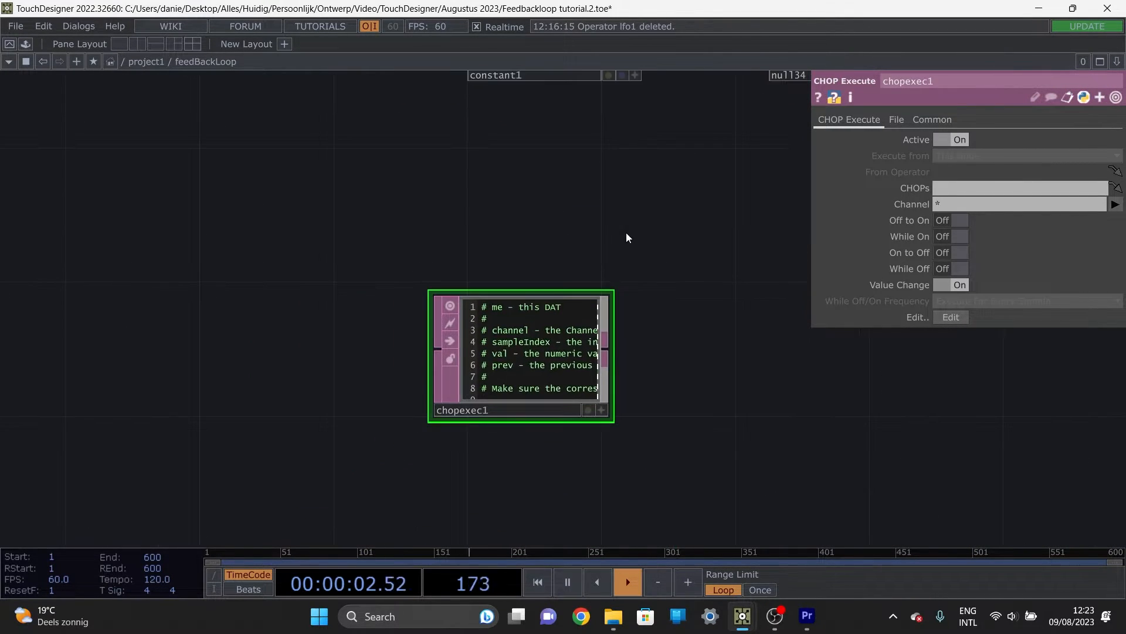
pyautogui.moveTo(625, 234); pyautogui.dragTo(541, 322)
pyautogui.moveTo(423, 438); pyautogui.dragTo(508, 335)
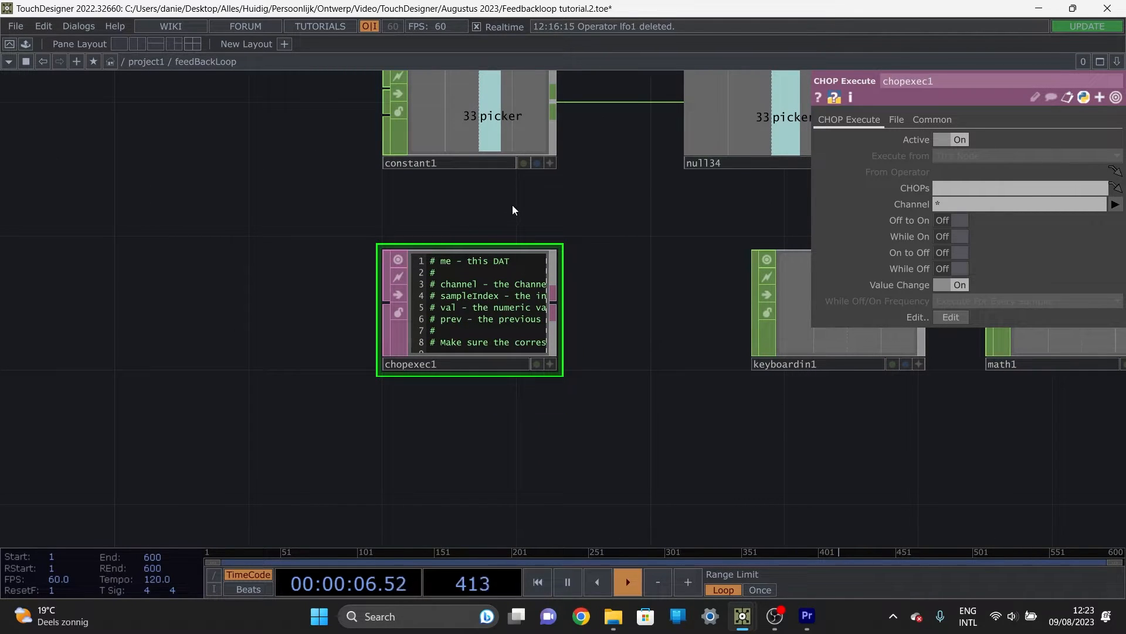
# Step: Assign null34 as chopexec1's CHOPs source and examine its Value Change toggle and callback script
pyautogui.moveTo(589, 212); pyautogui.dragTo(537, 241)
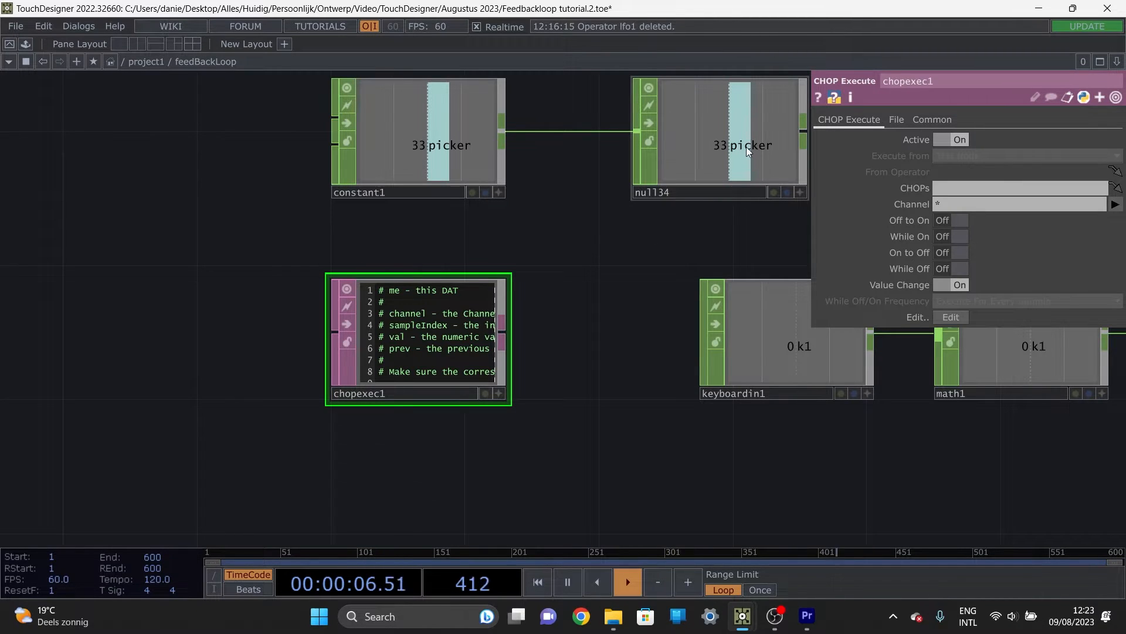
pyautogui.moveTo(746, 146); pyautogui.dragTo(457, 340)
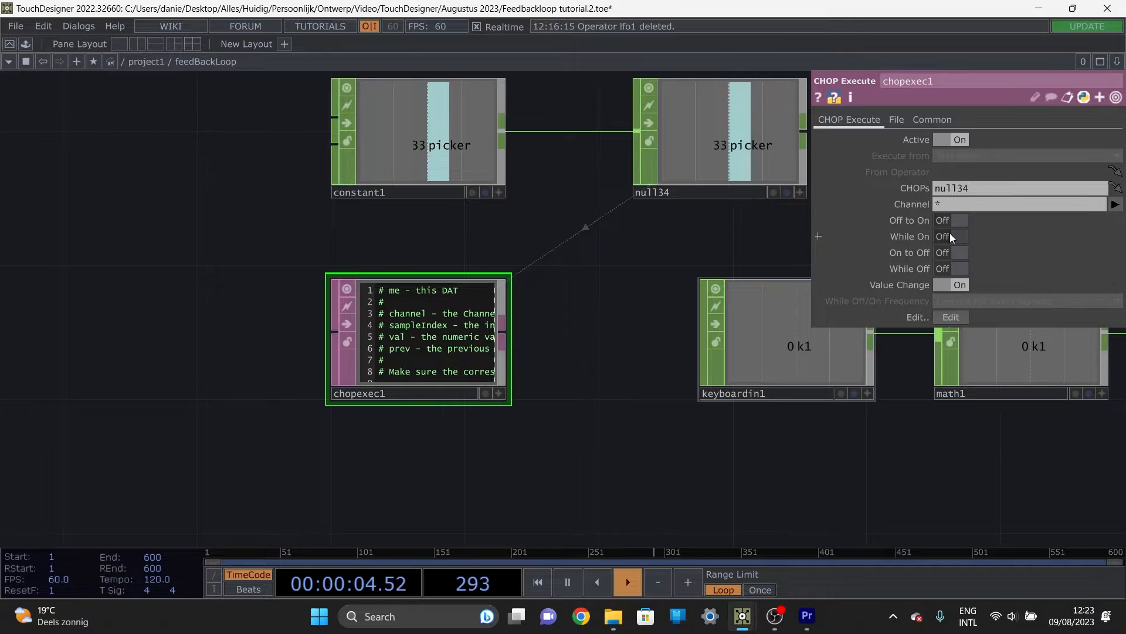
pyautogui.scroll(2, 947, 230)
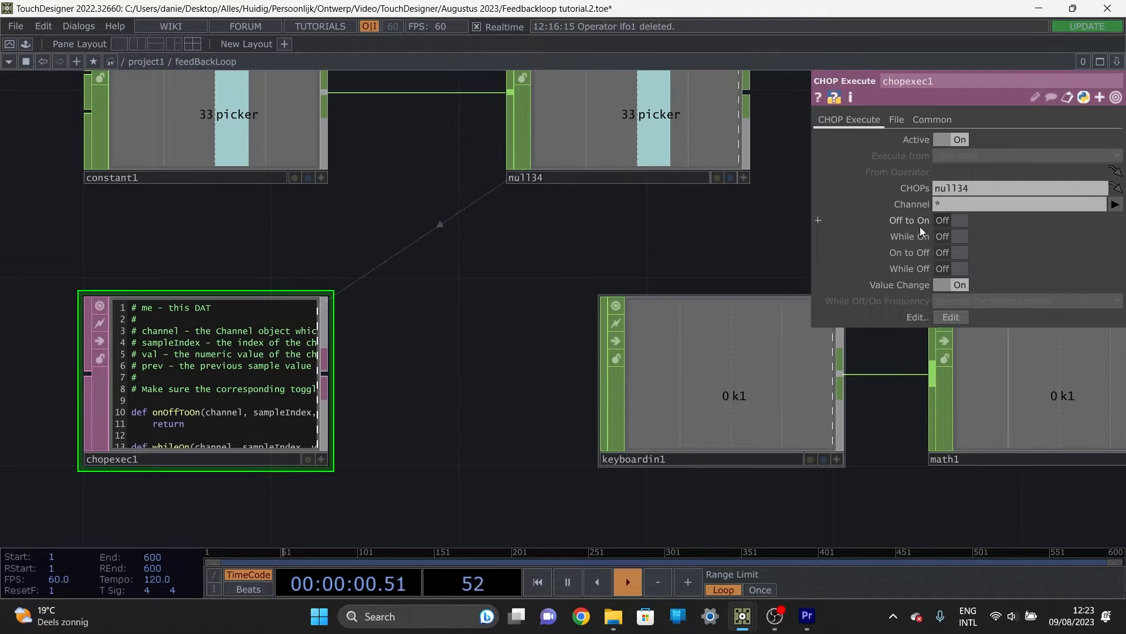
pyautogui.moveTo(691, 241); pyautogui.dragTo(591, 322)
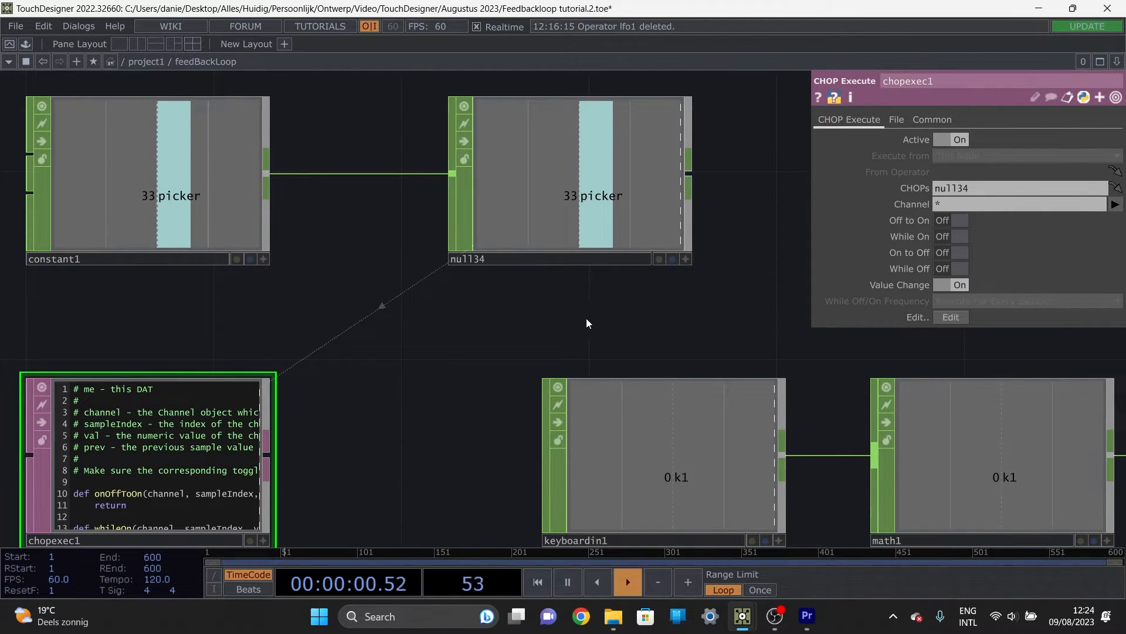
pyautogui.moveTo(523, 346)
pyautogui.mouseDown()
pyautogui.moveTo(518, 354)
pyautogui.moveTo(526, 349)
pyautogui.mouseUp()
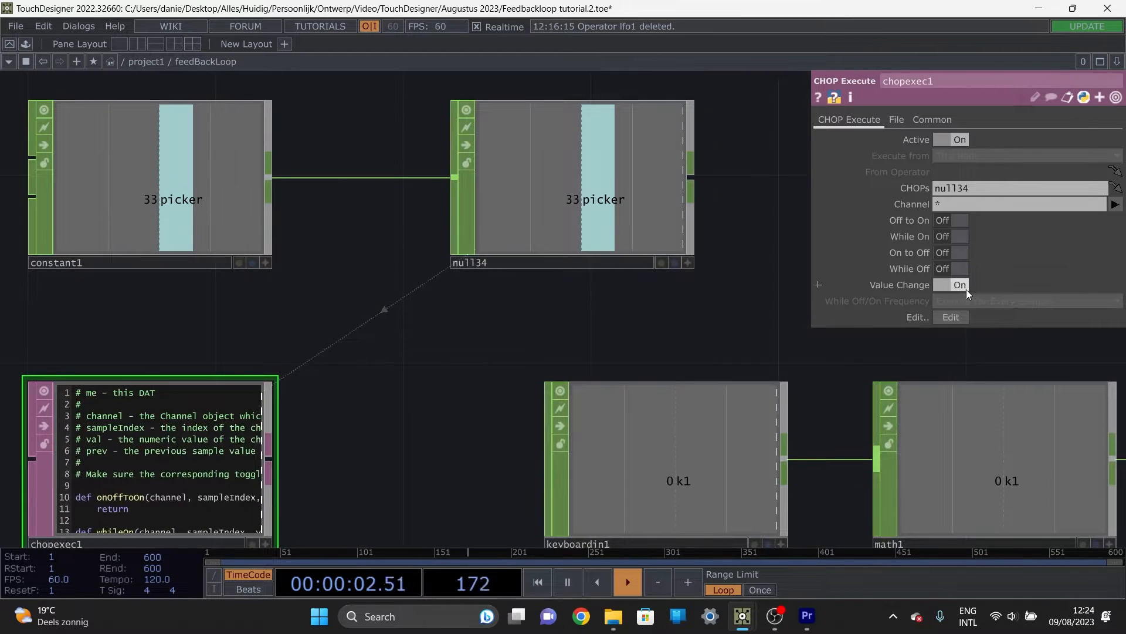
pyautogui.moveTo(511, 400); pyautogui.dragTo(456, 382)
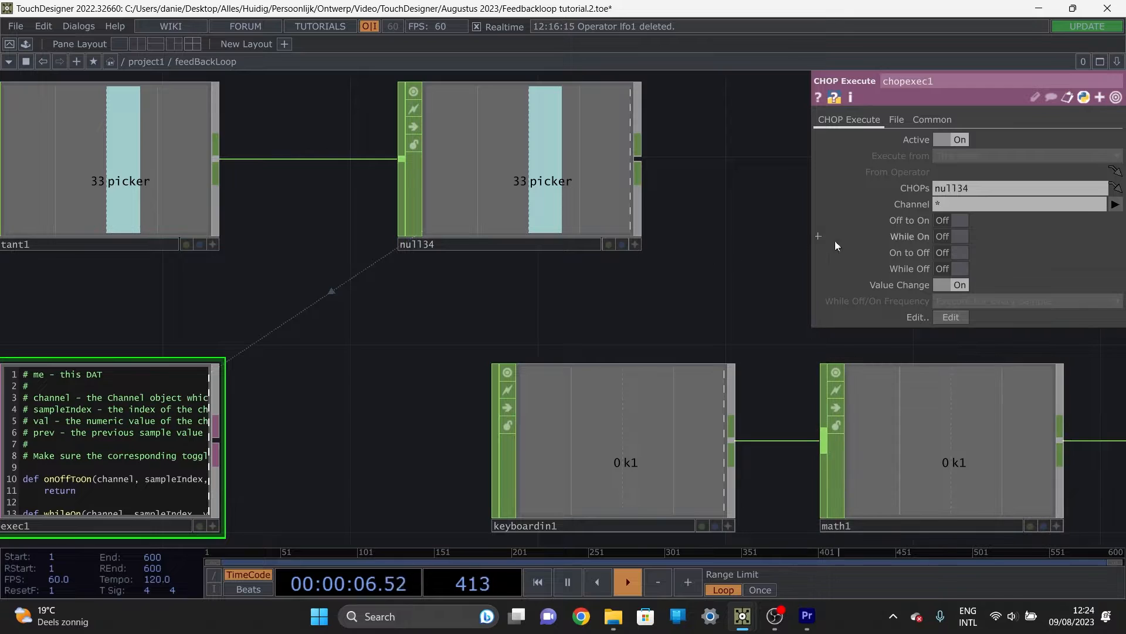
pyautogui.moveTo(424, 357); pyautogui.dragTo(616, 330)
pyautogui.scroll(4, 463, 477)
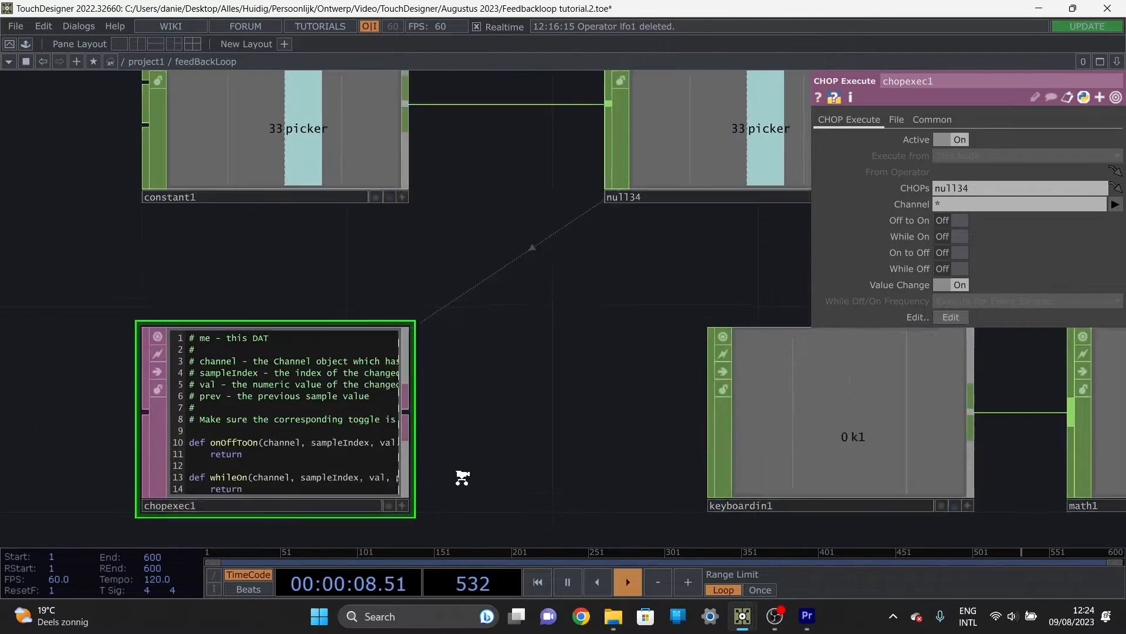
pyautogui.moveTo(517, 411); pyautogui.dragTo(619, 283)
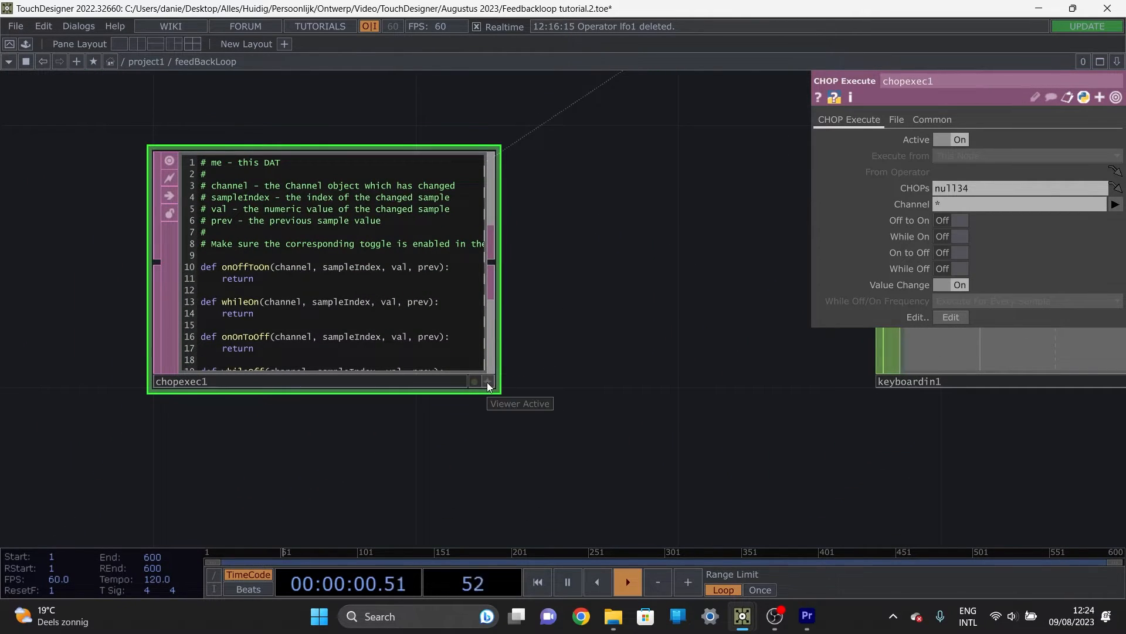
# Step: Delete the onOffToOn, whileOn, onOnToOff and whileOff callbacks from chopexec1's script, keeping only onValueChange
pyautogui.scroll(2, 531, 361)
pyautogui.scroll(1, 525, 364)
pyautogui.moveTo(579, 371); pyautogui.dragTo(810, 385)
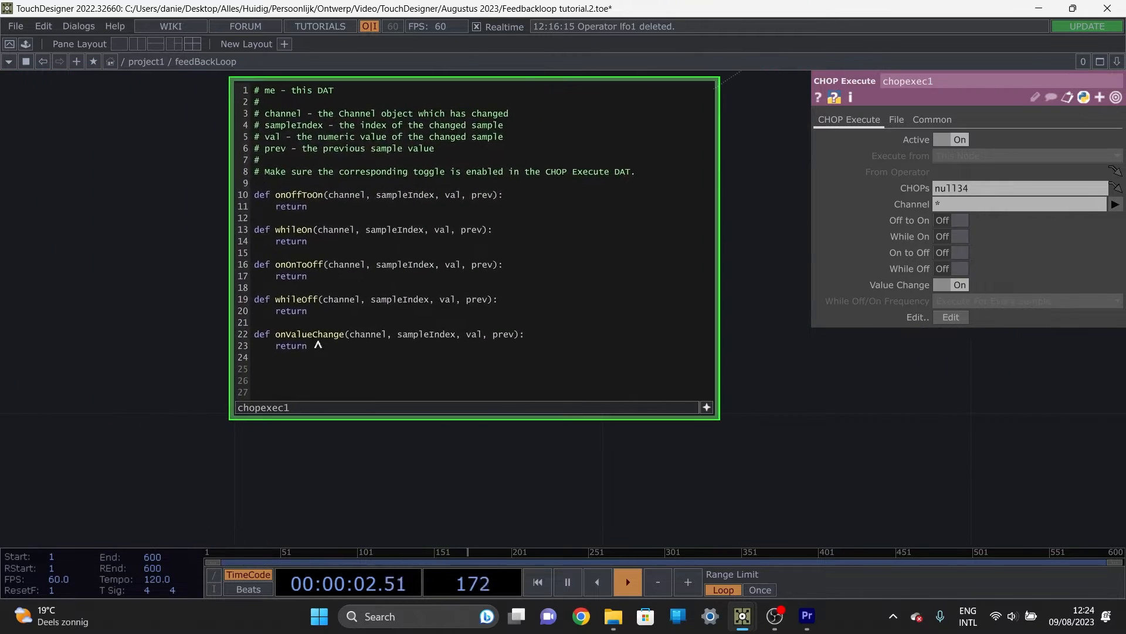
pyautogui.moveTo(282, 321); pyautogui.dragTo(248, 195)
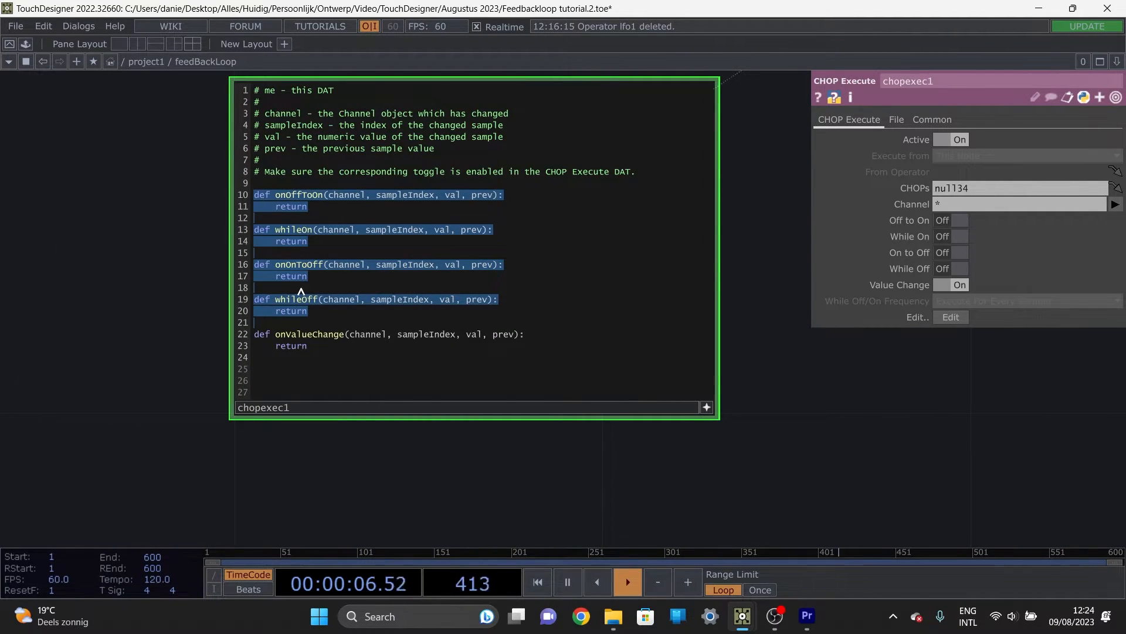
pyautogui.press('BackSpace')
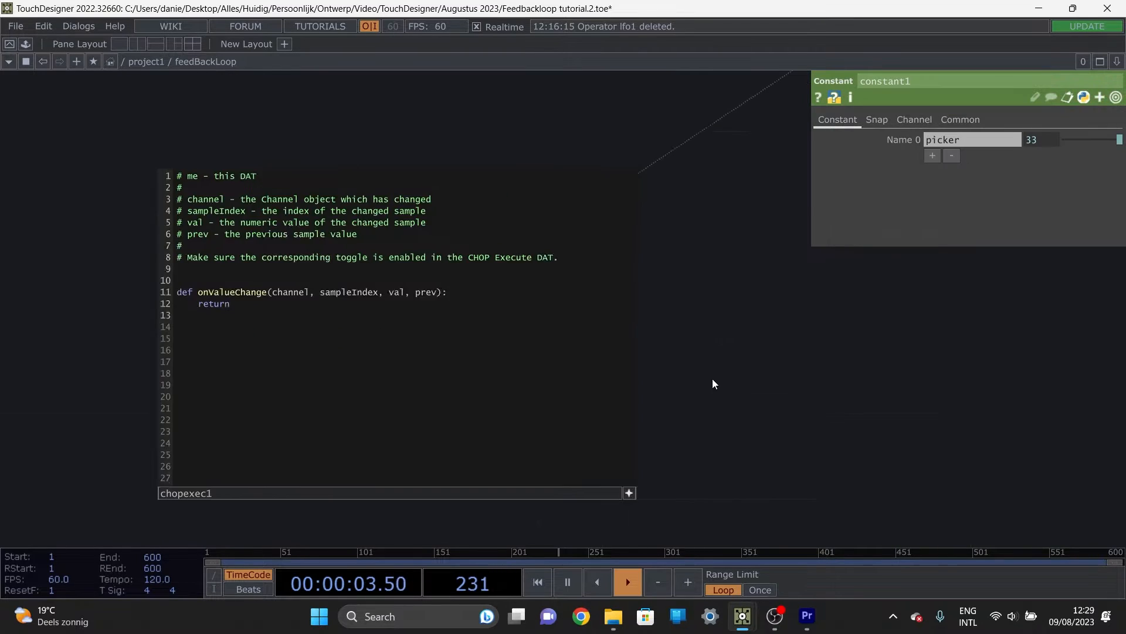
# Step: Add a Constant CHOP to the feedBackLoop network in the empty area below chopexec1
pyautogui.scroll(-5, 722, 352)
pyautogui.moveTo(761, 420); pyautogui.dragTo(600, 386)
pyautogui.scroll(-2, 632, 411)
pyautogui.press('Tab')
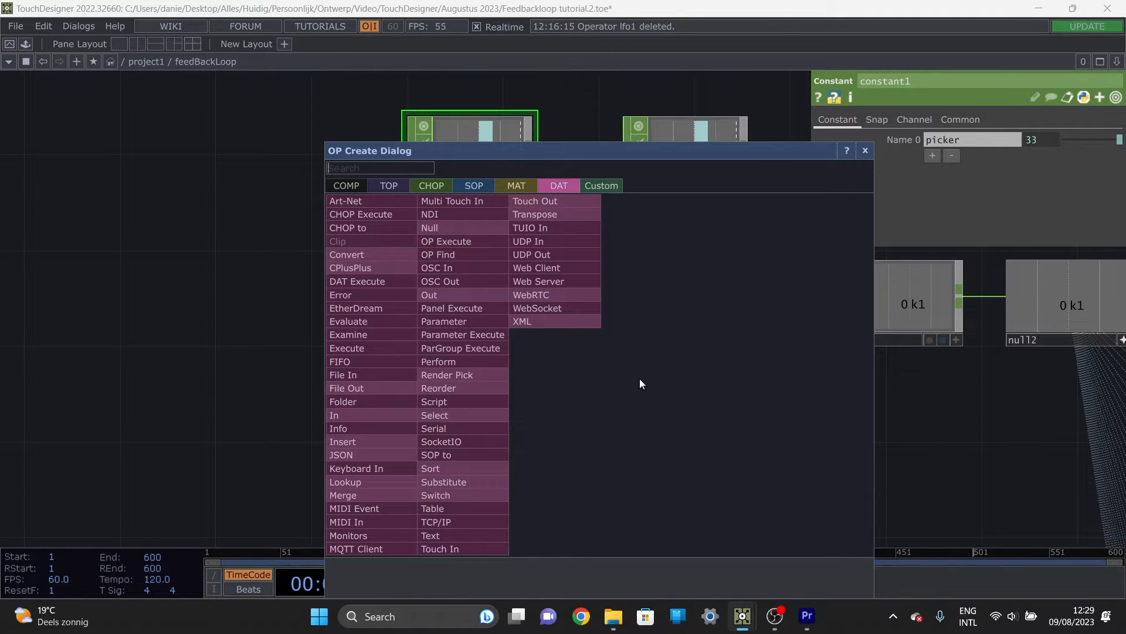
pyautogui.click(425, 186)
pyautogui.write('const')
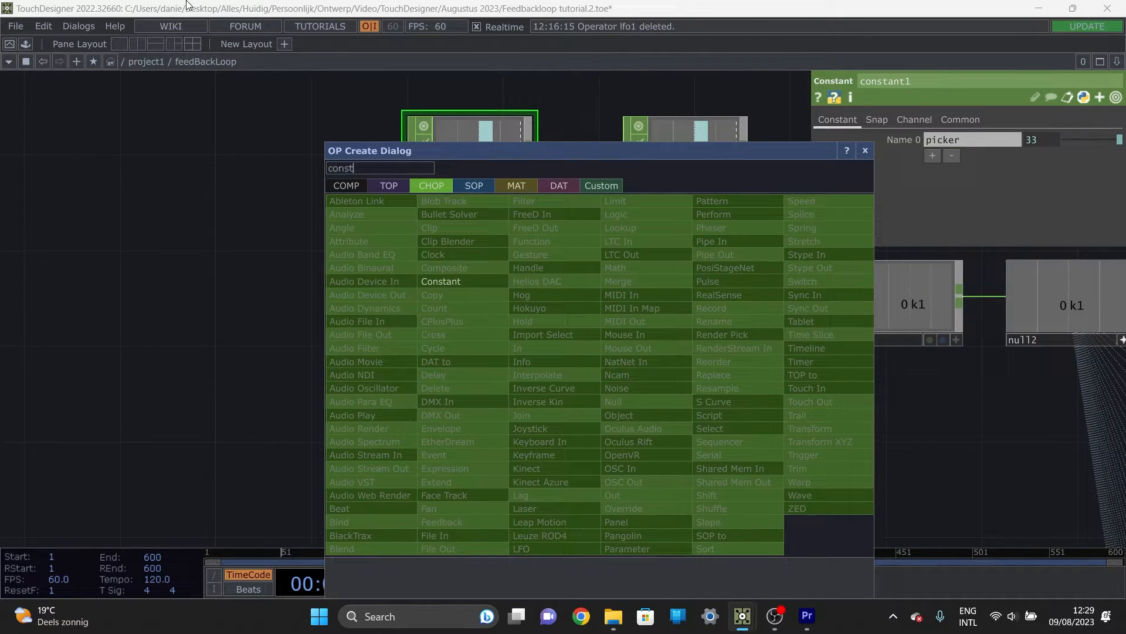
pyautogui.click(443, 276)
pyautogui.click(610, 415)
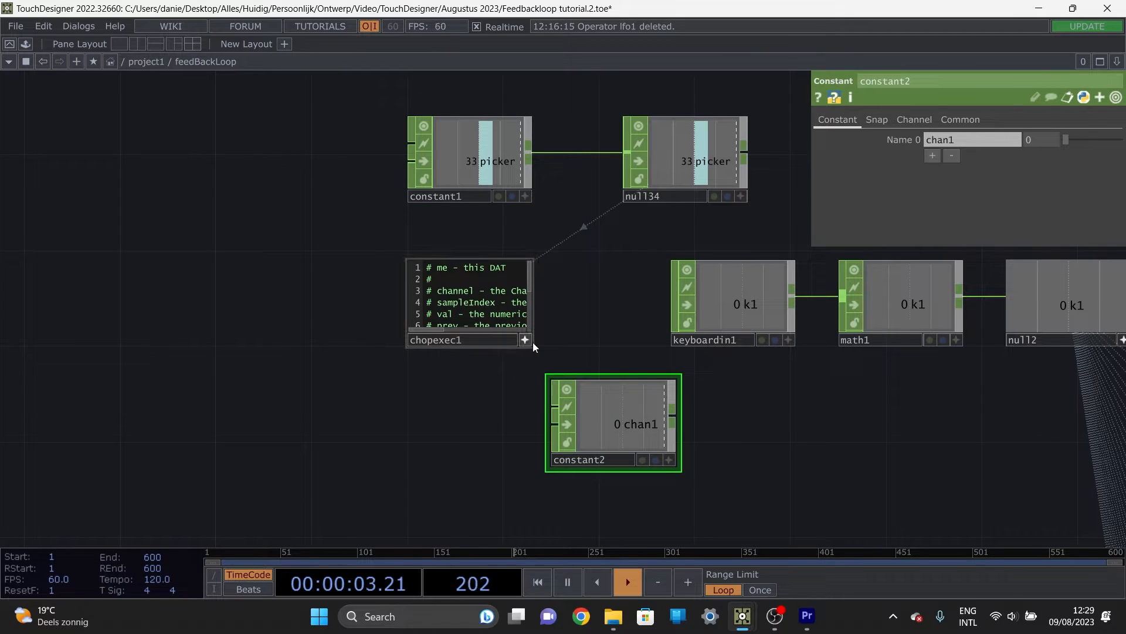
# Step: Arrange chopexec1 and constant2 side by side in the open area below the keyboardin1 row
pyautogui.moveTo(475, 316); pyautogui.dragTo(290, 317)
pyautogui.moveTo(587, 422); pyautogui.dragTo(467, 326)
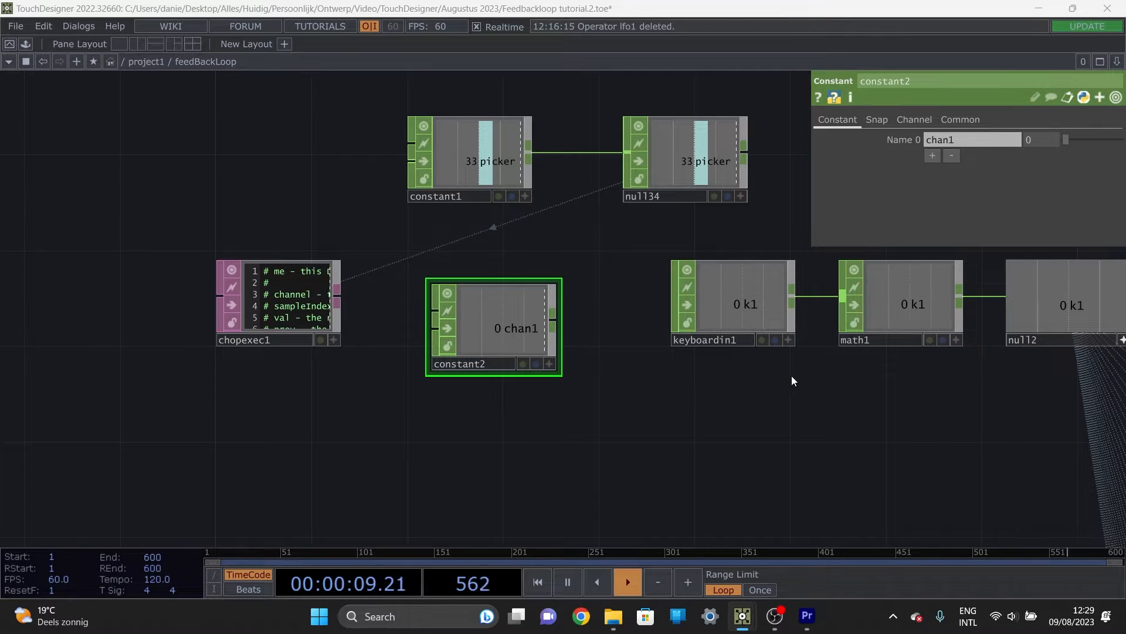
pyautogui.moveTo(499, 344); pyautogui.dragTo(516, 450)
pyautogui.scroll(-2, 572, 355)
pyautogui.moveTo(611, 382); pyautogui.dragTo(610, 284)
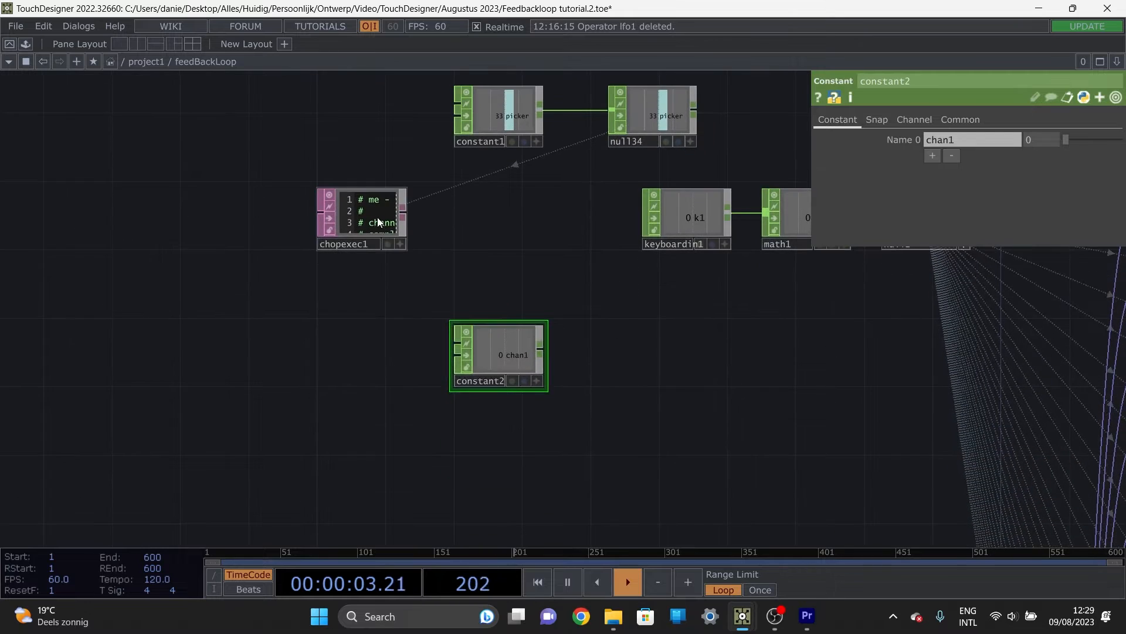
pyautogui.moveTo(374, 217); pyautogui.dragTo(357, 352)
pyautogui.moveTo(509, 353); pyautogui.dragTo(509, 371)
pyautogui.moveTo(621, 342); pyautogui.dragTo(621, 281)
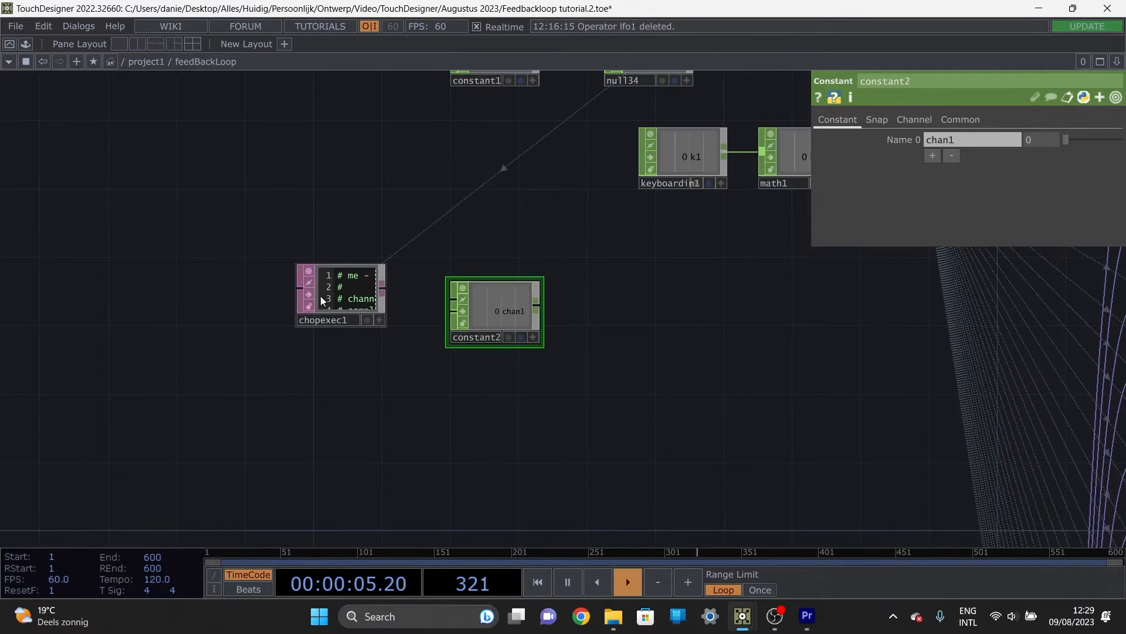
pyautogui.moveTo(320, 296); pyautogui.dragTo(319, 305)
pyautogui.moveTo(596, 335); pyautogui.dragTo(529, 297)
pyautogui.moveTo(427, 279); pyautogui.dragTo(410, 279)
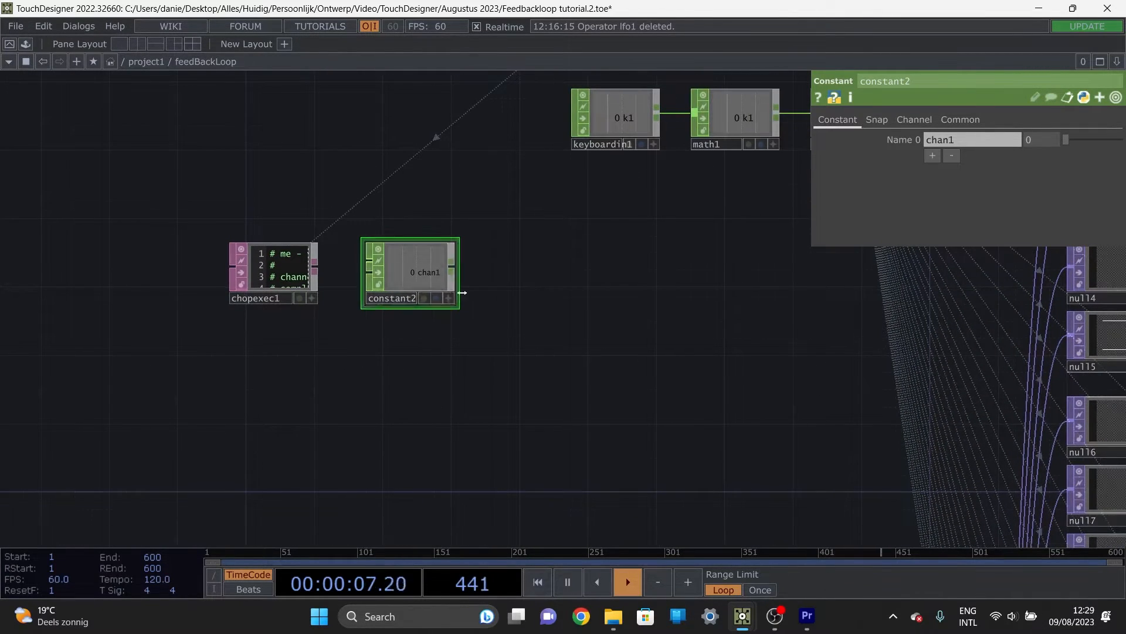
# Step: Append a Delay CHOP to constant2 and set its Delay to 0.01 seconds
pyautogui.rightClick(460, 273)
pyautogui.write('de')
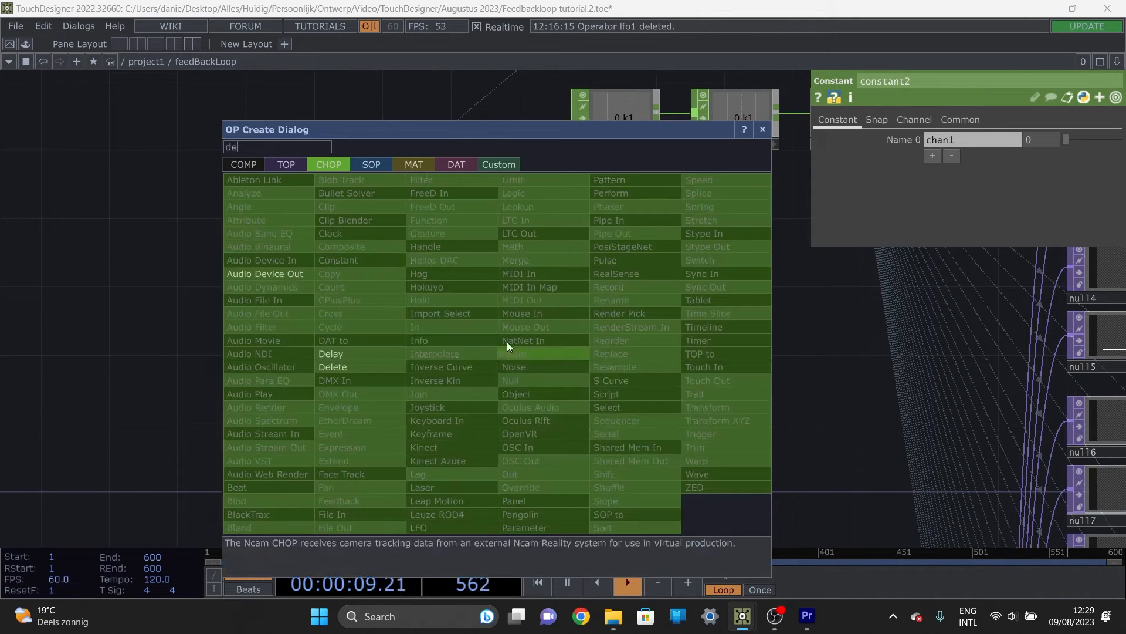
pyautogui.click(340, 354)
pyautogui.click(546, 381)
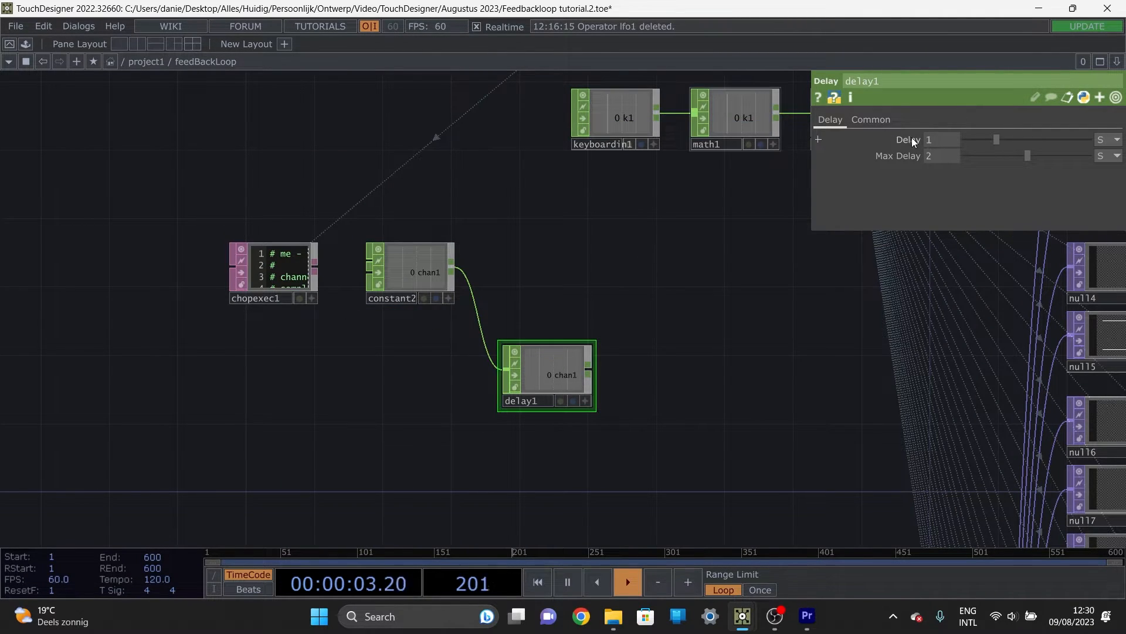
pyautogui.click(942, 136)
pyautogui.write('0.01')
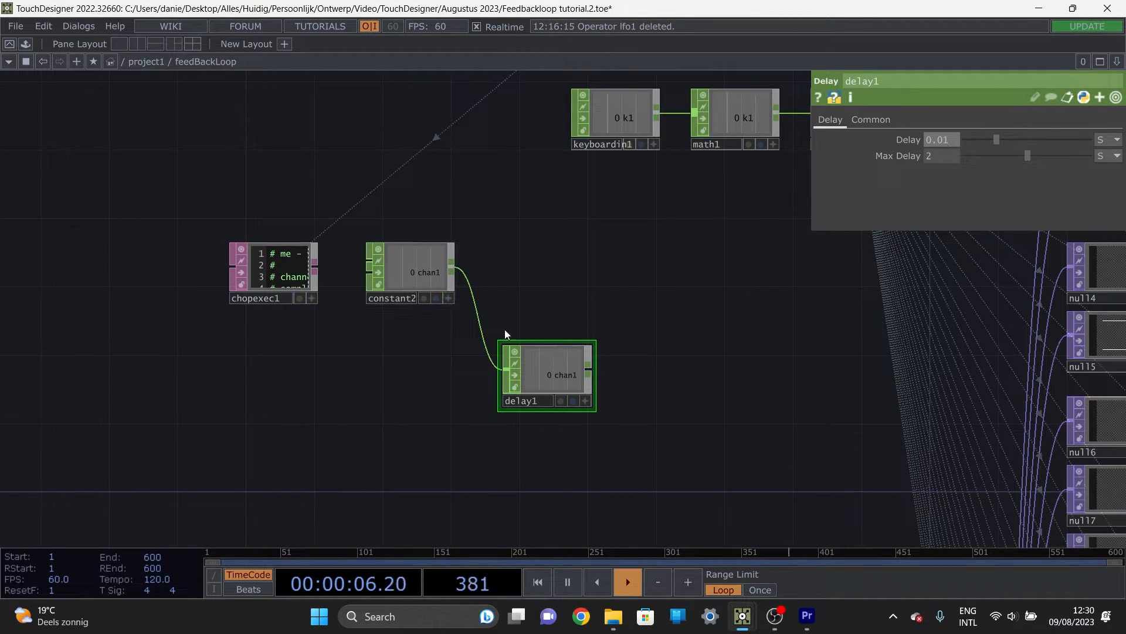
pyautogui.press('Return')
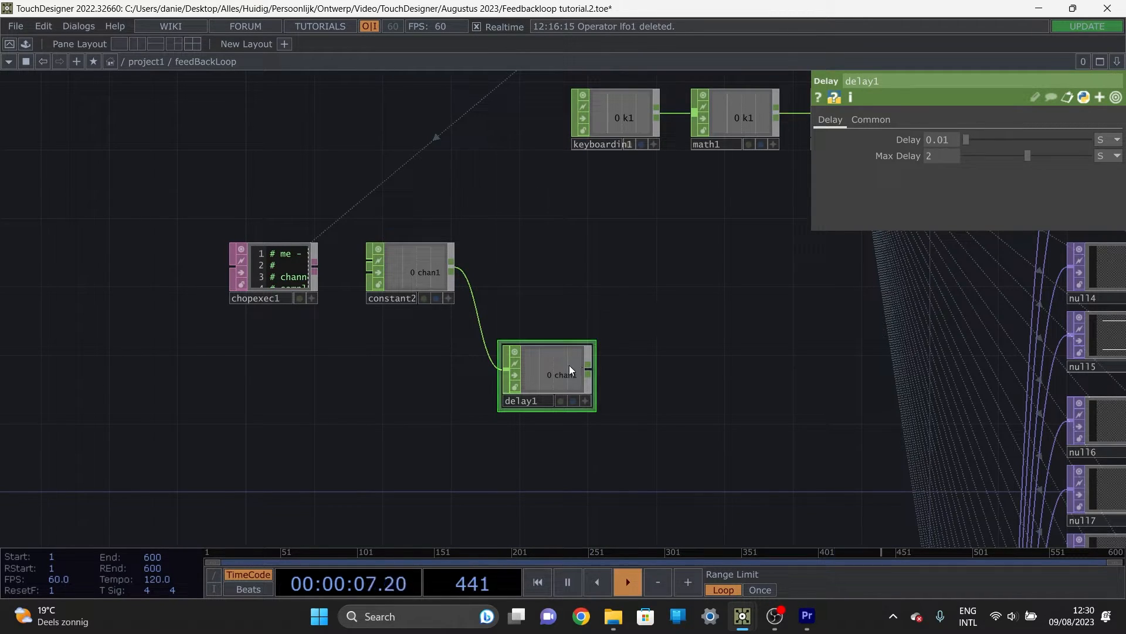
# Step: Attach one Null CHOP to delay1 and another directly to constant2, then move both nulls closer to delay1
pyautogui.hotkey('alt', 'n')
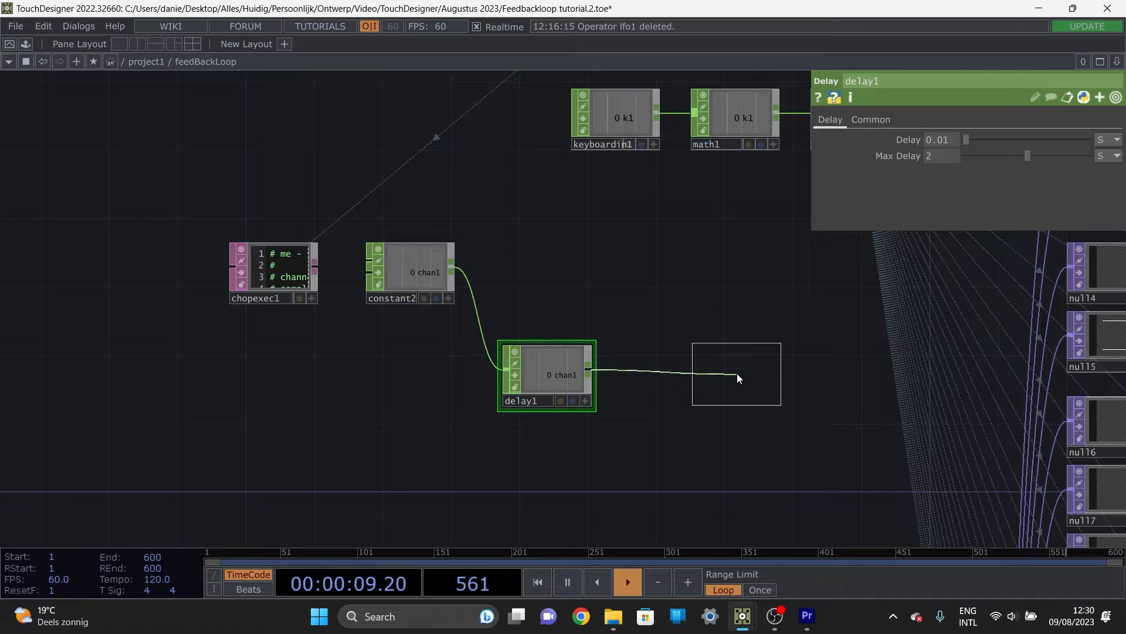
pyautogui.click(737, 373)
pyautogui.click(403, 265)
pyautogui.hotkey('alt', 'n')
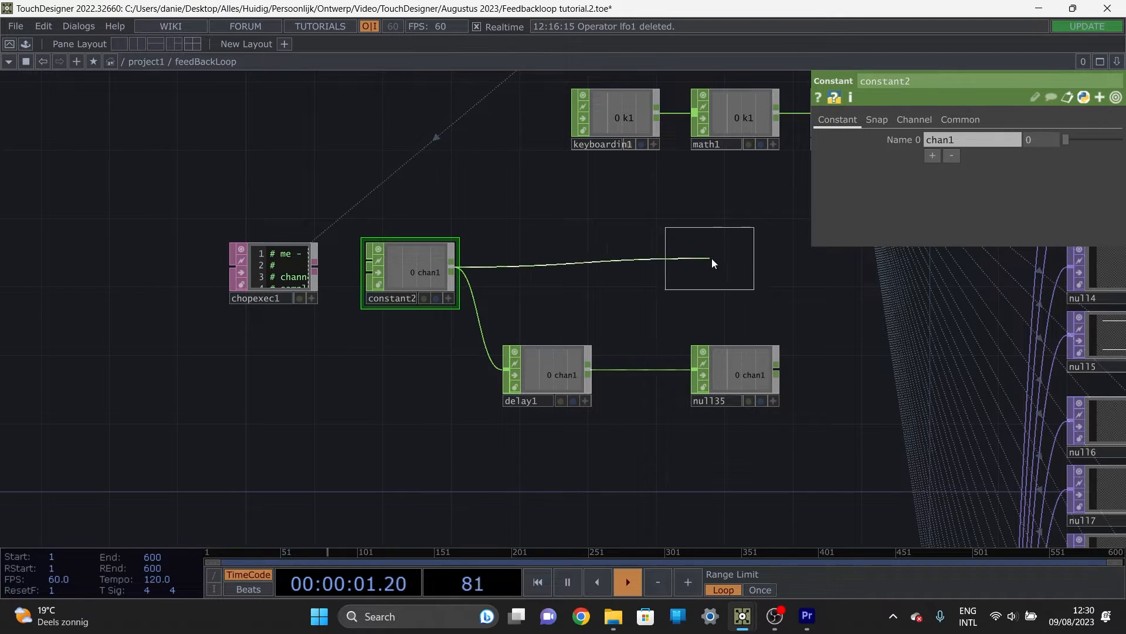
pyautogui.click(735, 267)
pyautogui.moveTo(631, 233); pyautogui.dragTo(453, 254)
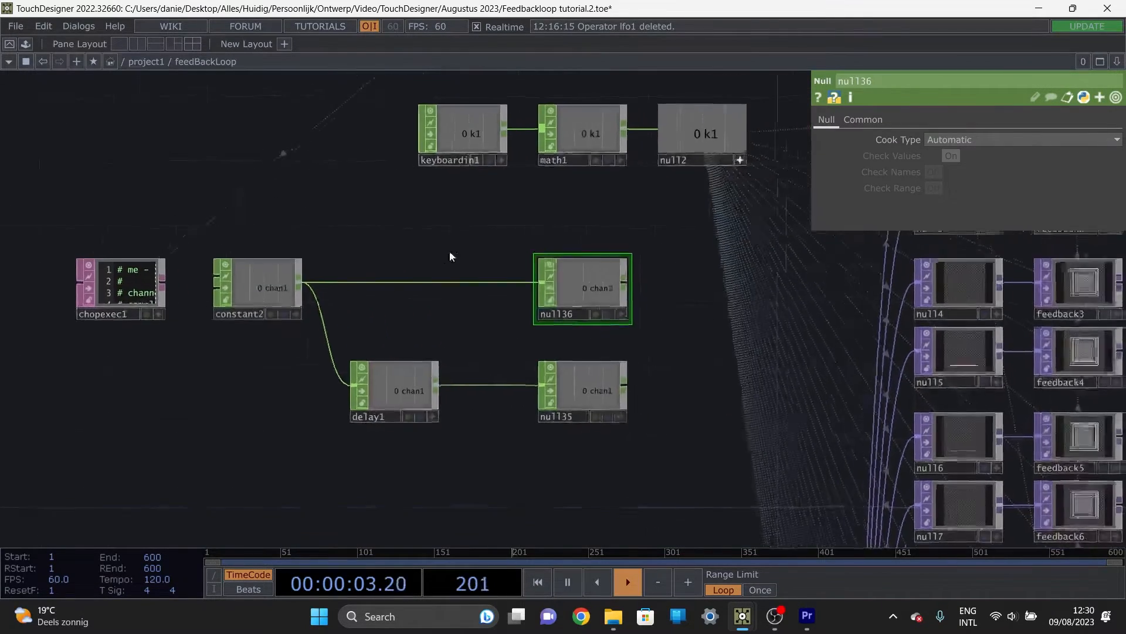
pyautogui.moveTo(594, 440)
pyautogui.mouseDown(button='right')
pyautogui.moveTo(181, 308)
pyautogui.moveTo(548, 413)
pyautogui.moveTo(535, 293)
pyautogui.mouseUp(button='right')
pyautogui.moveTo(550, 288); pyautogui.dragTo(482, 289)
pyautogui.click(622, 332)
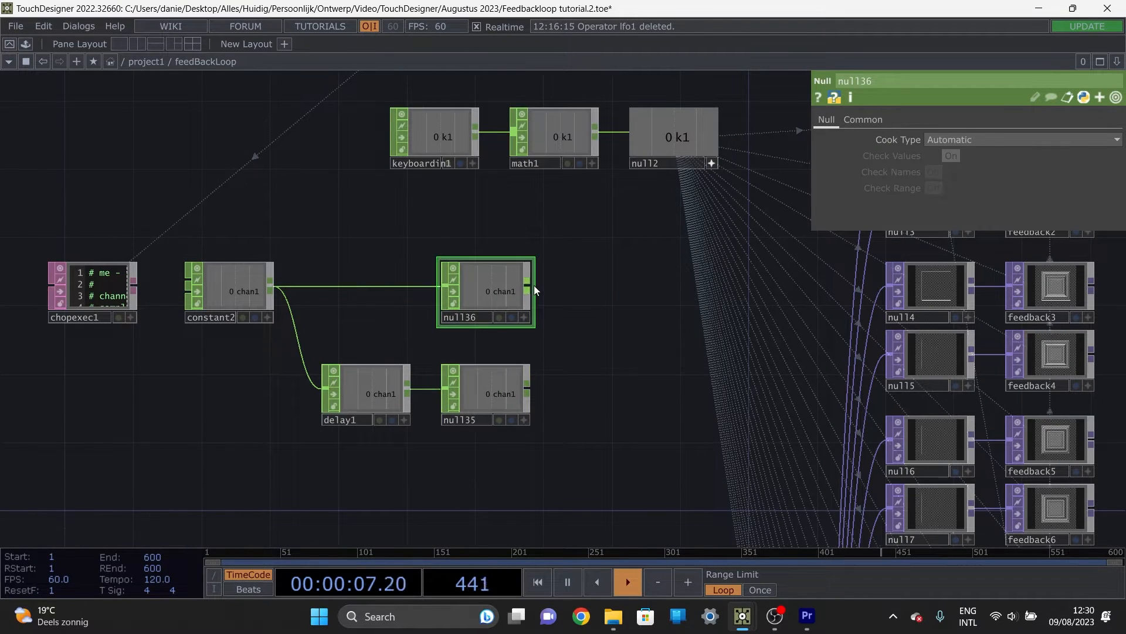
# Step: Add a Math CHOP fed by null36 and null35, and set its Combine CHOPs to Subtract
pyautogui.click(532, 284)
pyautogui.press('Tab')
pyautogui.write('math')
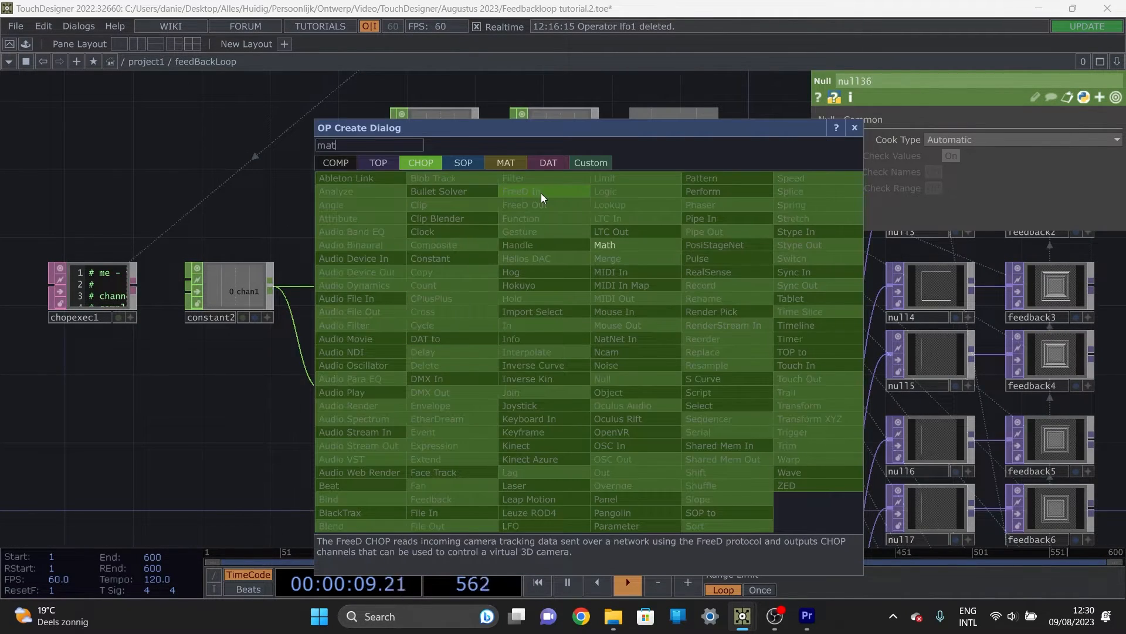
pyautogui.click(625, 243)
pyautogui.click(634, 343)
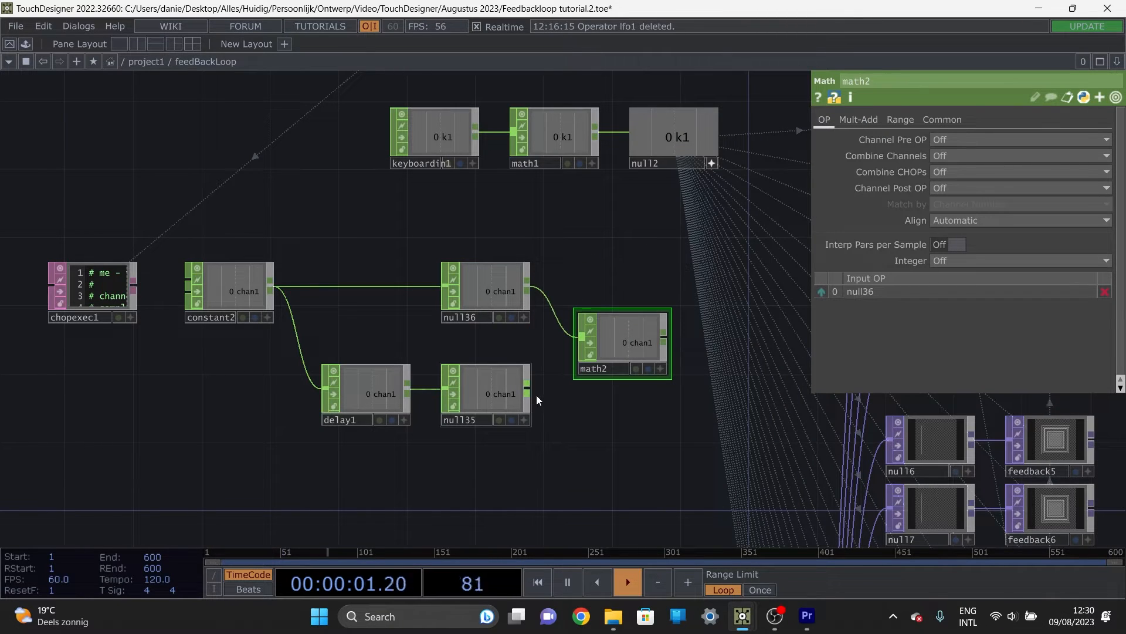
pyautogui.click(528, 390)
pyautogui.click(577, 362)
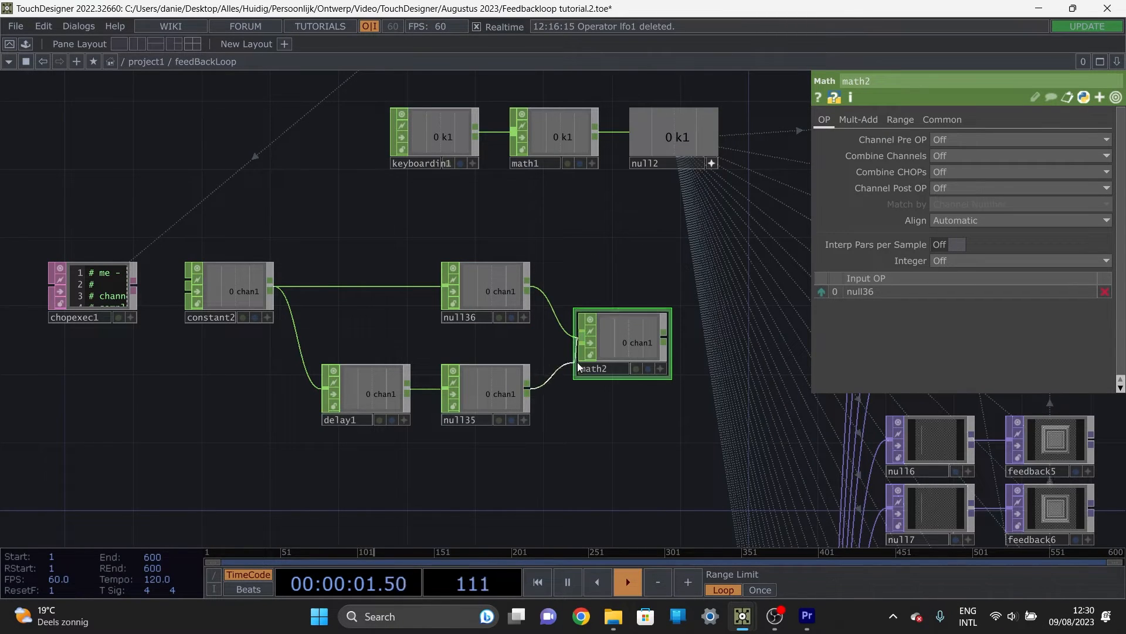
pyautogui.click(957, 170)
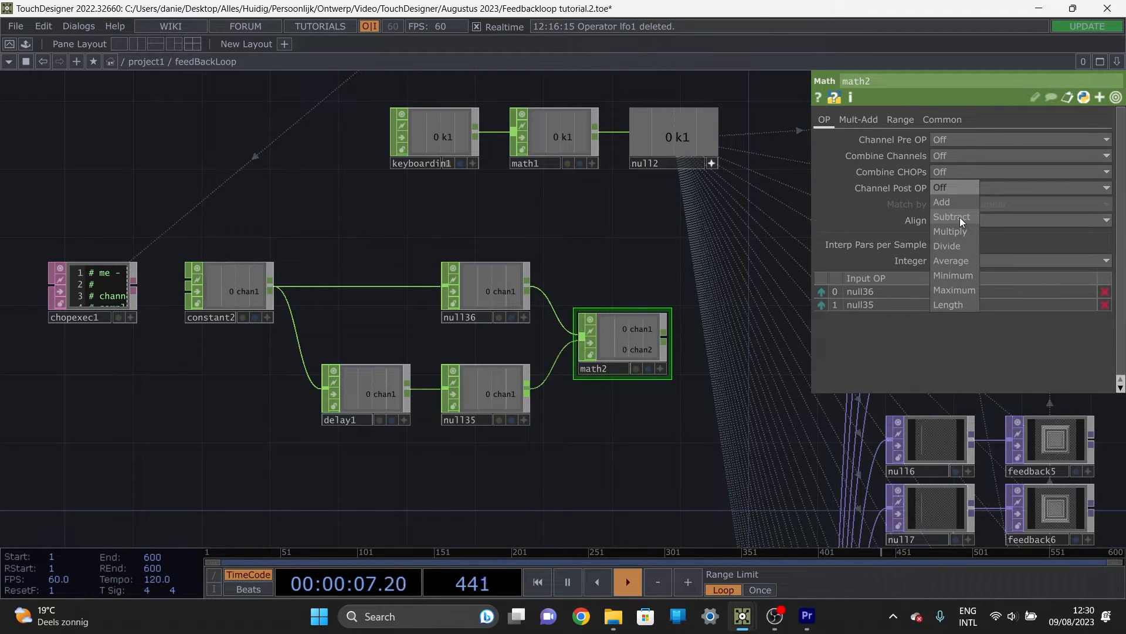
pyautogui.click(960, 217)
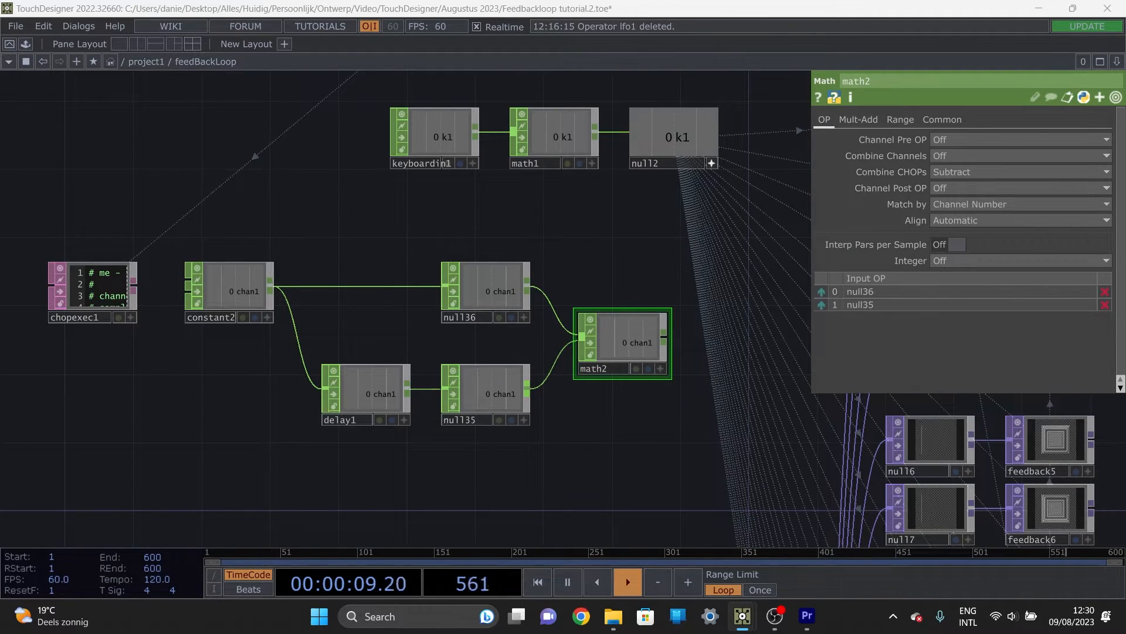
# Step: Connect math2 as a second input of math1 and set math1's Combine CHOPs to Add
pyautogui.moveTo(612, 267); pyautogui.dragTo(486, 284)
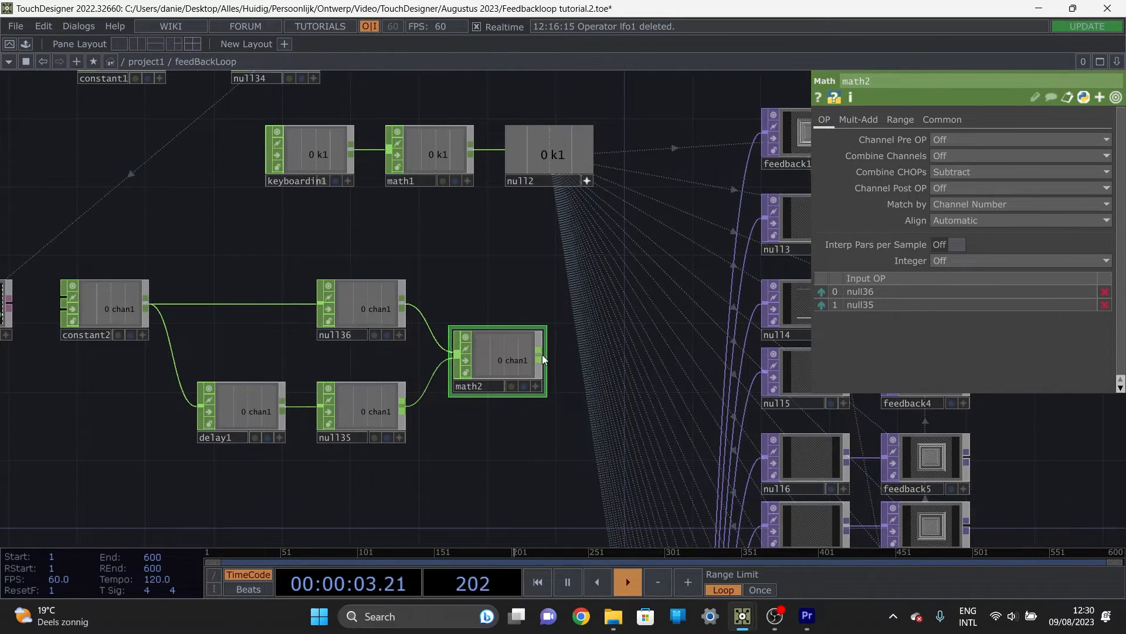
pyautogui.moveTo(540, 355); pyautogui.dragTo(388, 151)
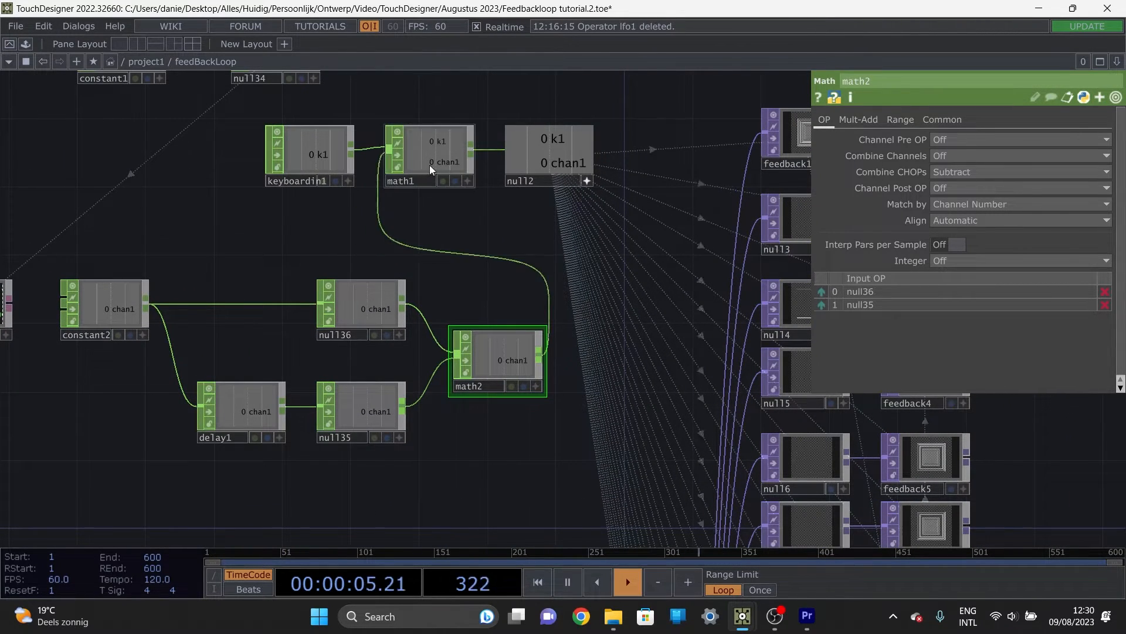
pyautogui.click(430, 164)
pyautogui.click(969, 187)
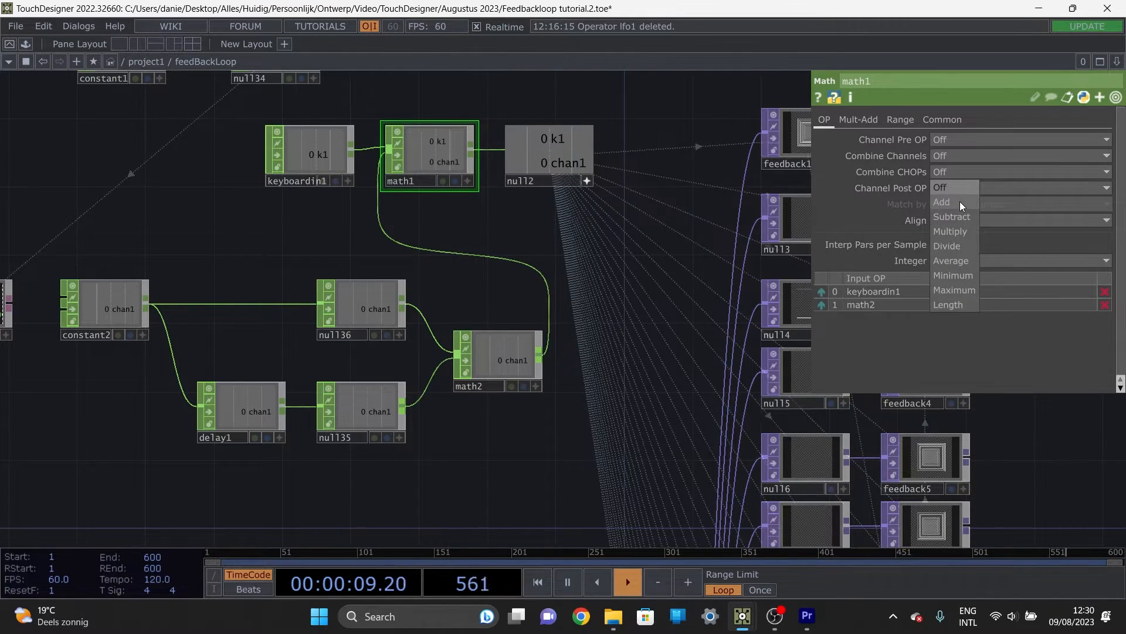
pyautogui.click(960, 201)
# Step: Move chopexec1 and the whole constant2-to-math2 group farther away from keyboardin1 and the feedback chain
pyautogui.scroll(-4, 495, 280)
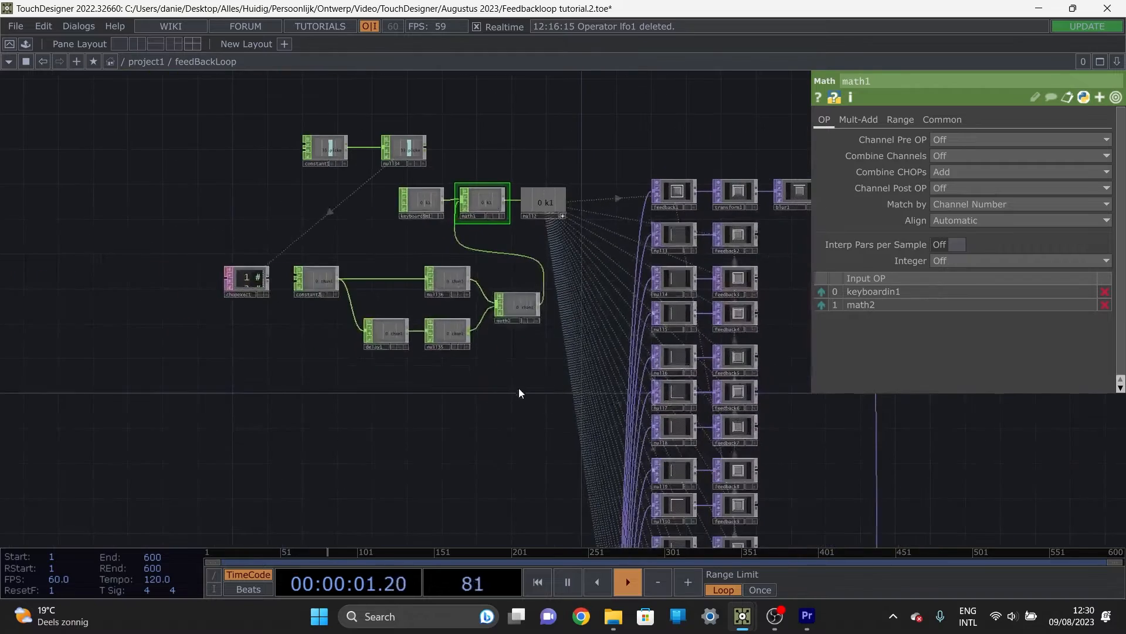
pyautogui.moveTo(512, 379); pyautogui.dragTo(217, 257)
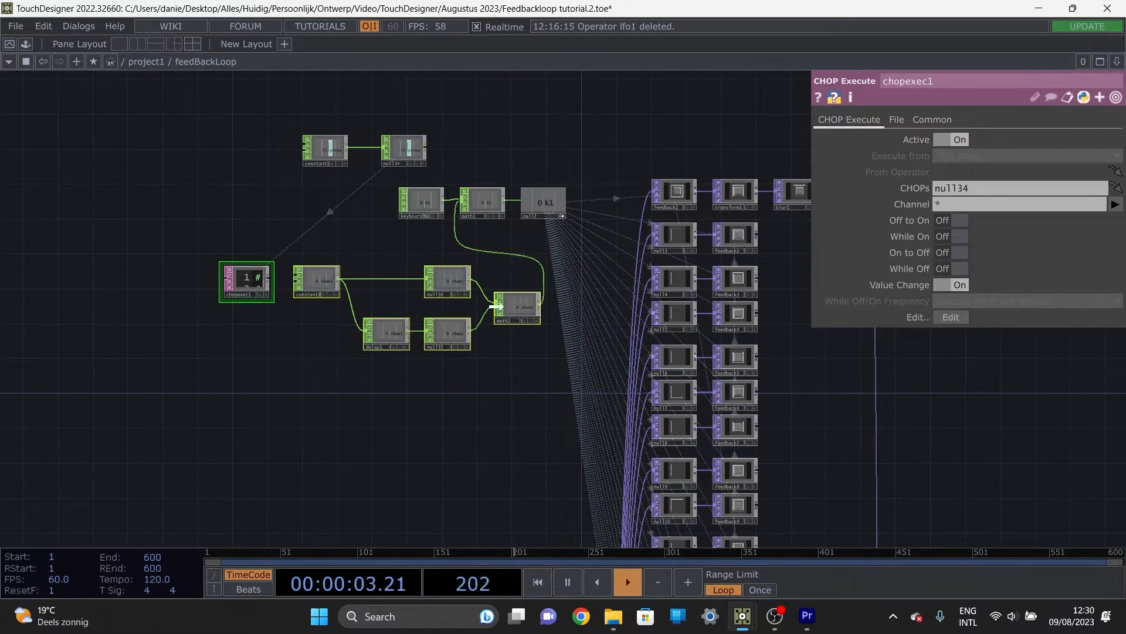
pyautogui.moveTo(516, 317); pyautogui.dragTo(351, 317)
pyautogui.moveTo(444, 358); pyautogui.dragTo(677, 379)
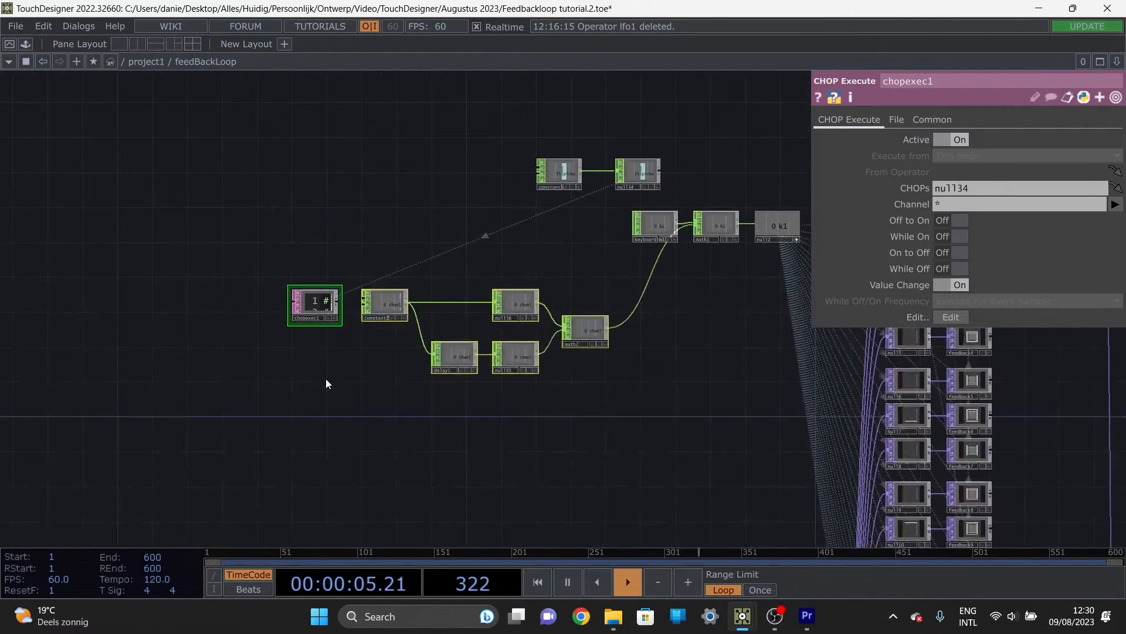
pyautogui.click(326, 378)
pyautogui.moveTo(362, 316); pyautogui.dragTo(320, 322, button='middle')
# Step: Test the subtraction branch by setting constant2's chan1 value to 1 and on to 3 while watching math2
pyautogui.scroll(3, 320, 322)
pyautogui.scroll(-6, 452, 217)
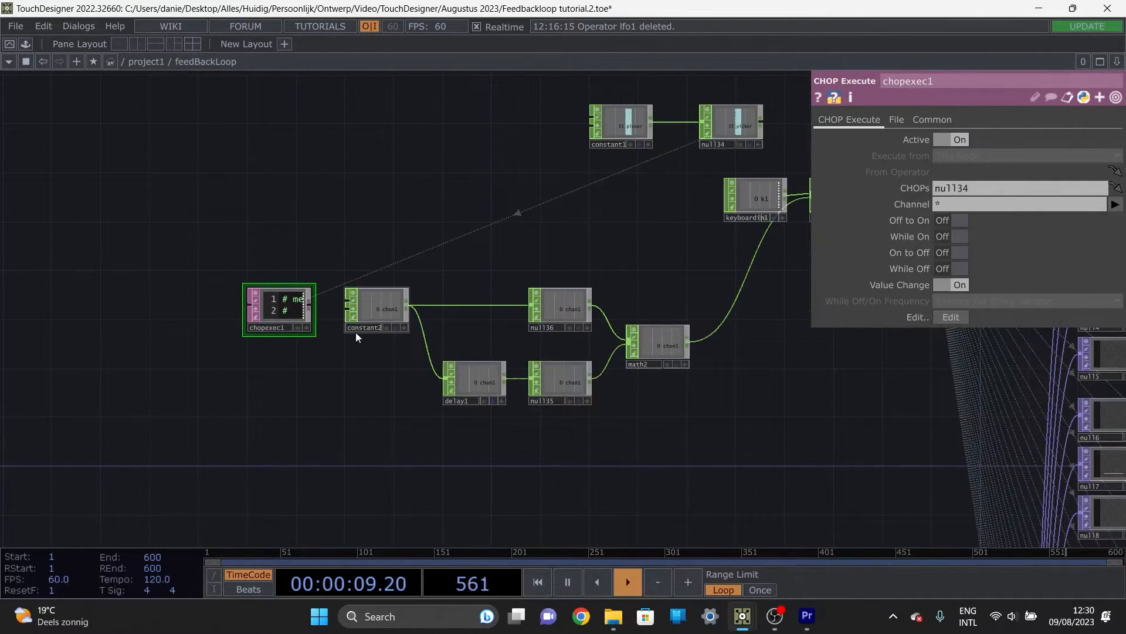
pyautogui.click(356, 332)
pyautogui.scroll(5, 377, 327)
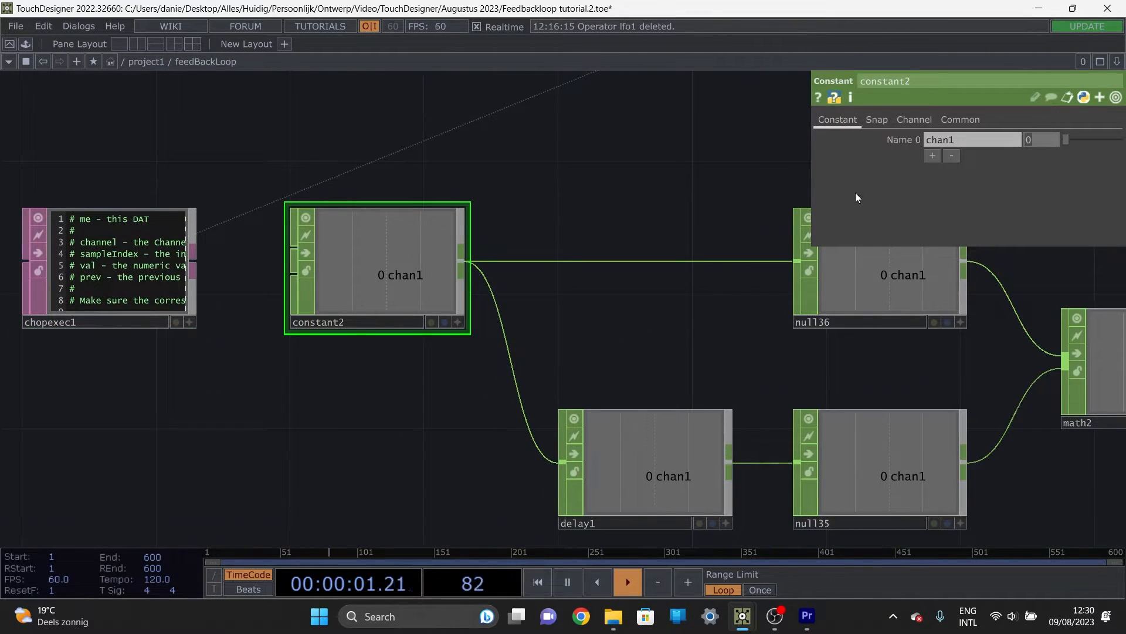
pyautogui.write('1')
pyautogui.press('Return')
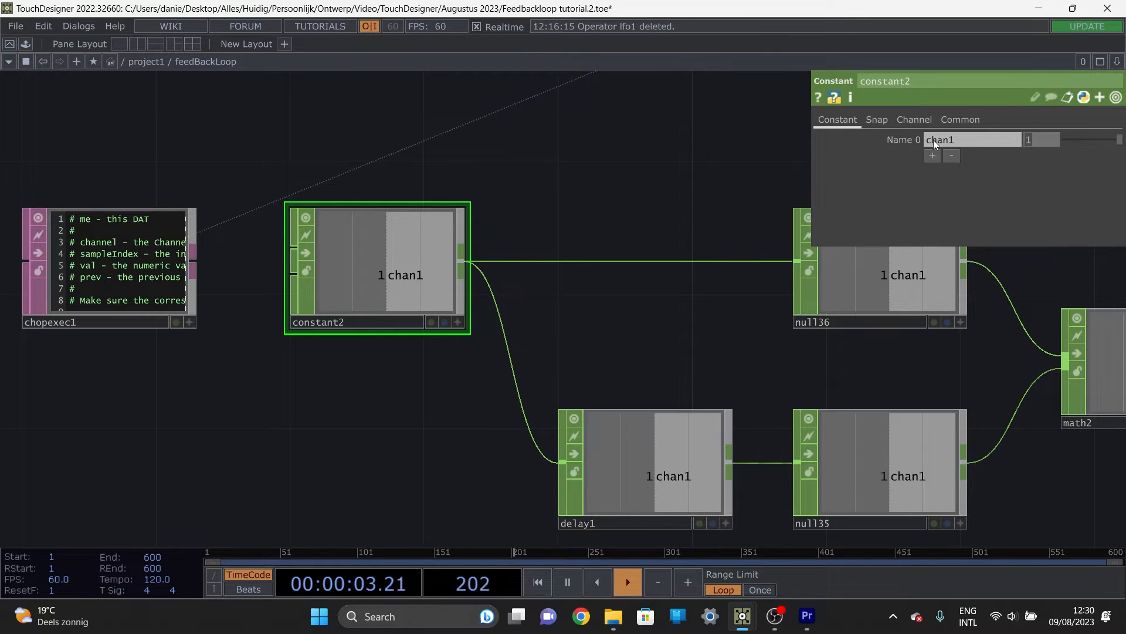
pyautogui.moveTo(691, 180); pyautogui.dragTo(340, 175)
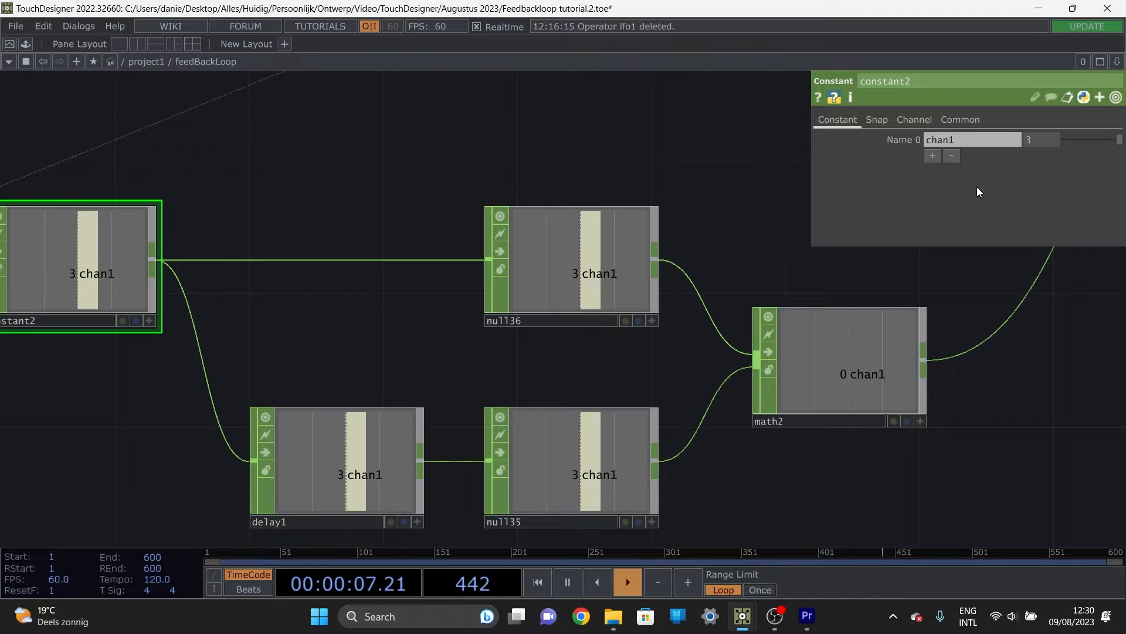
# Step: Set delay1's Delay to 0.79 seconds and reselect constant2
pyautogui.click(389, 444)
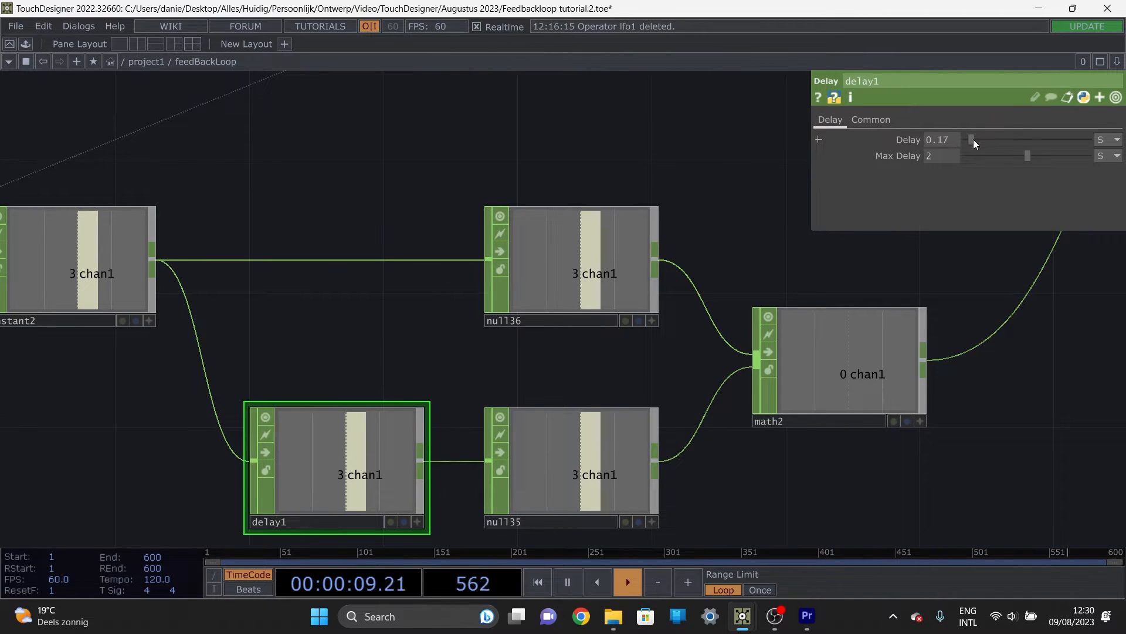
pyautogui.moveTo(974, 140); pyautogui.dragTo(990, 143)
pyautogui.click(91, 267)
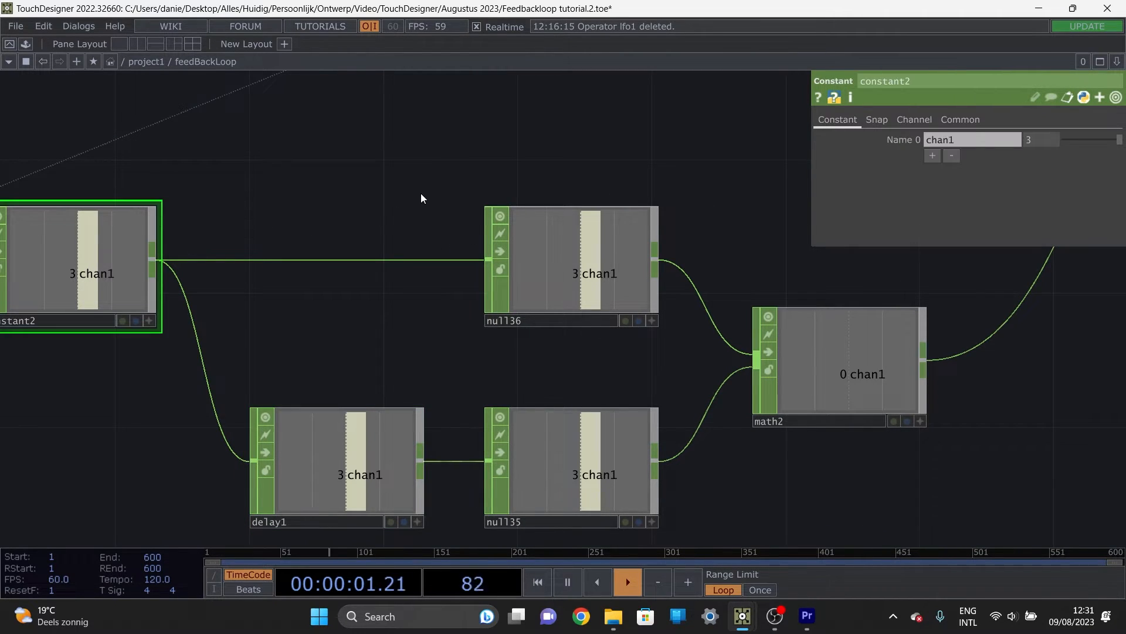
# Step: Examine how math2's output reaches math1 and null2 alongside keyboardin1, including math1's combine settings
pyautogui.scroll(-2, 420, 198)
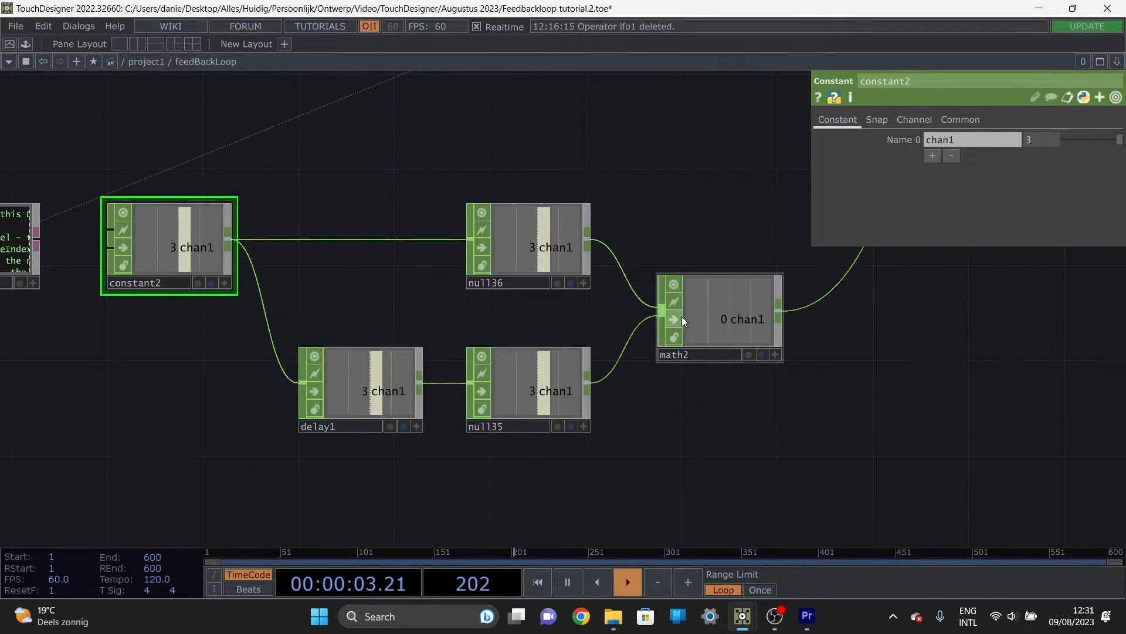
pyautogui.moveTo(685, 365); pyautogui.dragTo(305, 418)
pyautogui.scroll(-6, 588, 301)
pyautogui.moveTo(569, 285); pyautogui.dragTo(482, 317)
pyautogui.scroll(3, 589, 267)
pyautogui.click(556, 222)
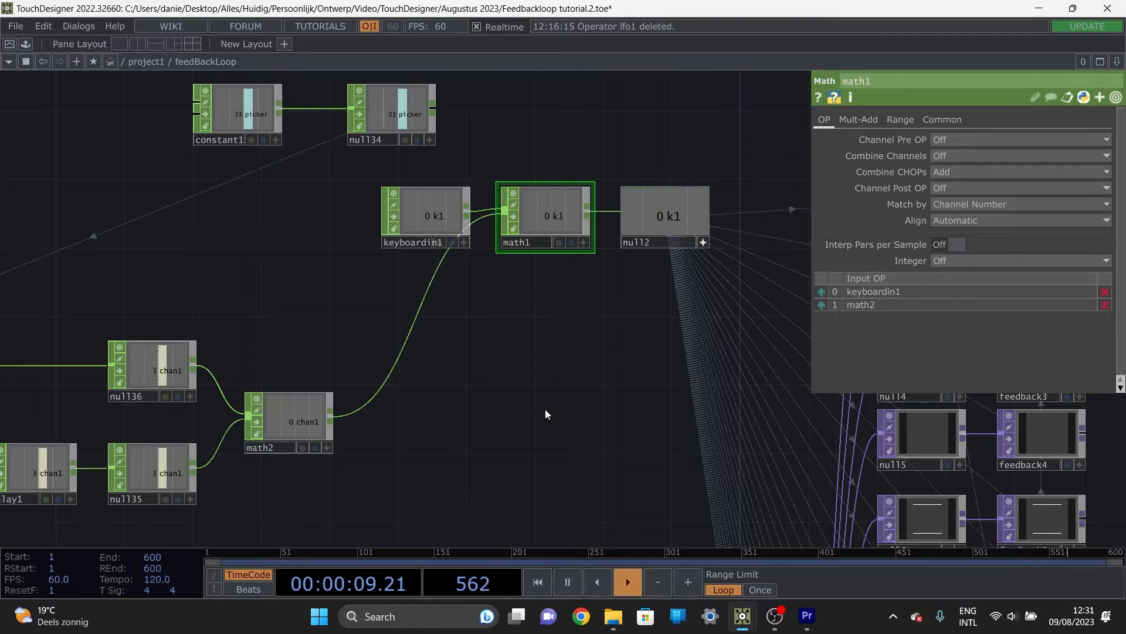
pyautogui.moveTo(468, 416); pyautogui.dragTo(611, 367)
pyautogui.scroll(-3, 611, 368)
# Step: Set constant2's chan1 value to 4 while watching the change travel through math2 and math1
pyautogui.click(207, 340)
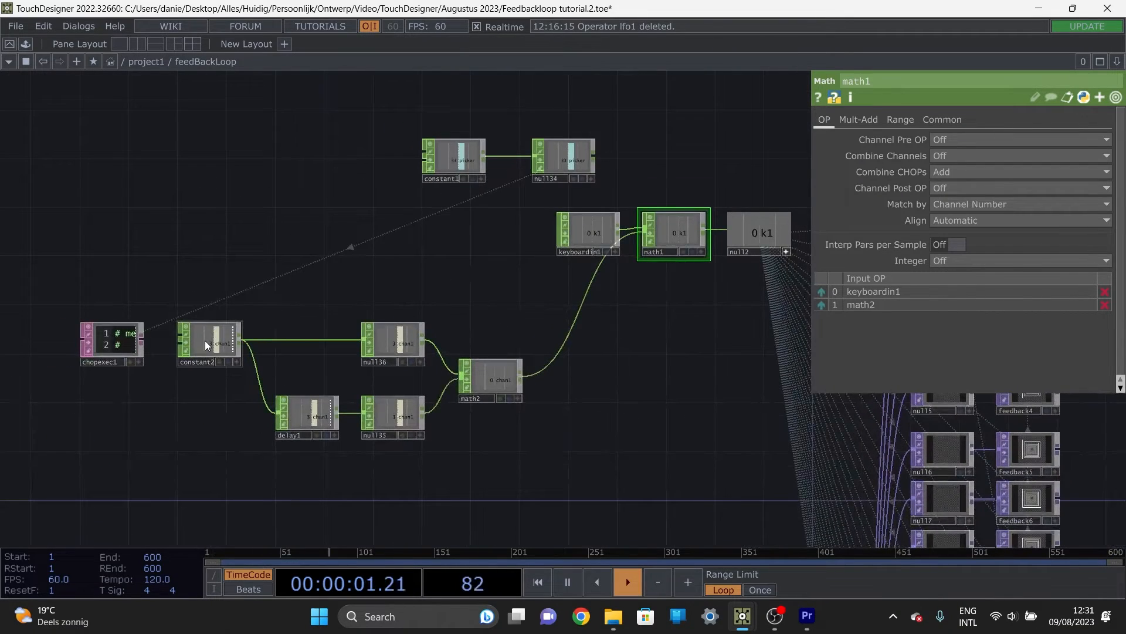
pyautogui.click(1040, 140)
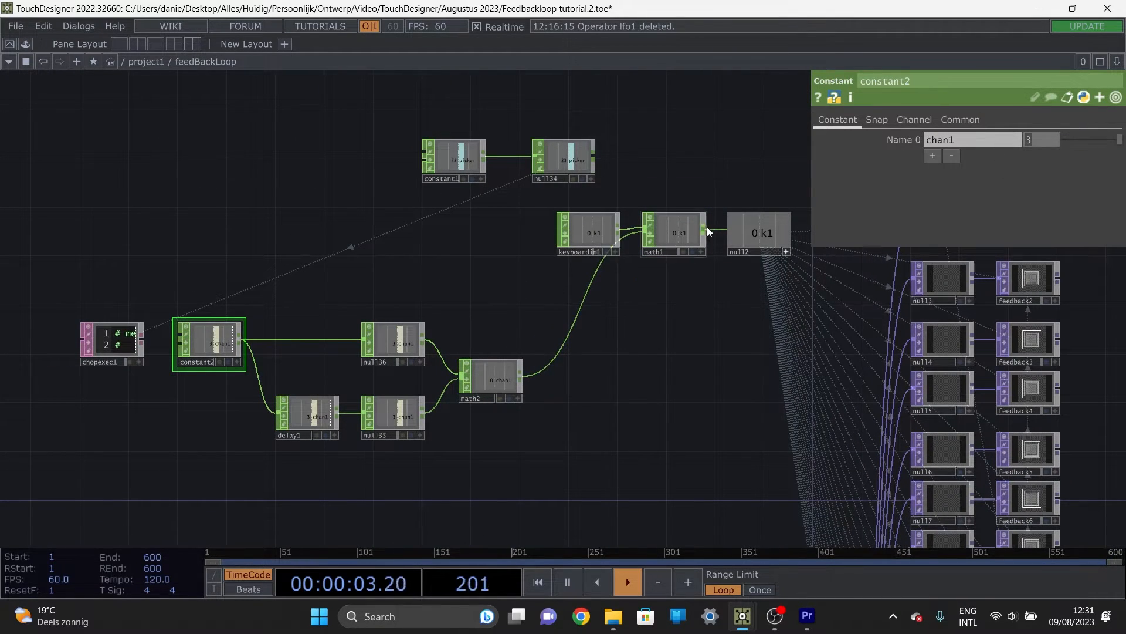
pyautogui.write('4')
pyautogui.press('Return')
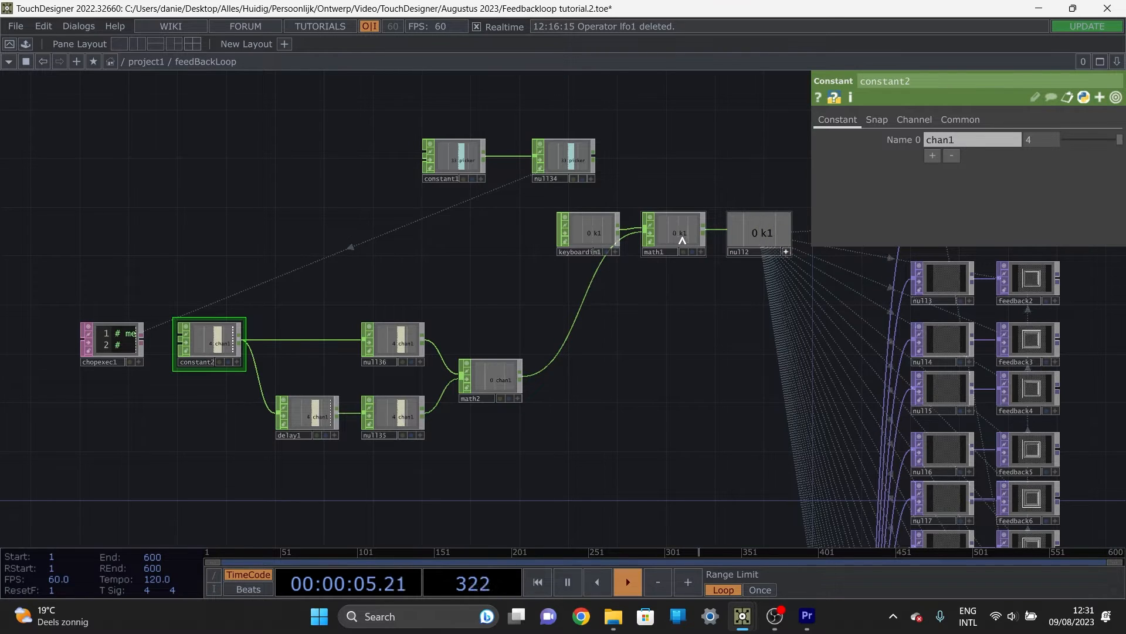
# Step: Set delay1's Delay to 0.01 seconds
pyautogui.scroll(2, 374, 414)
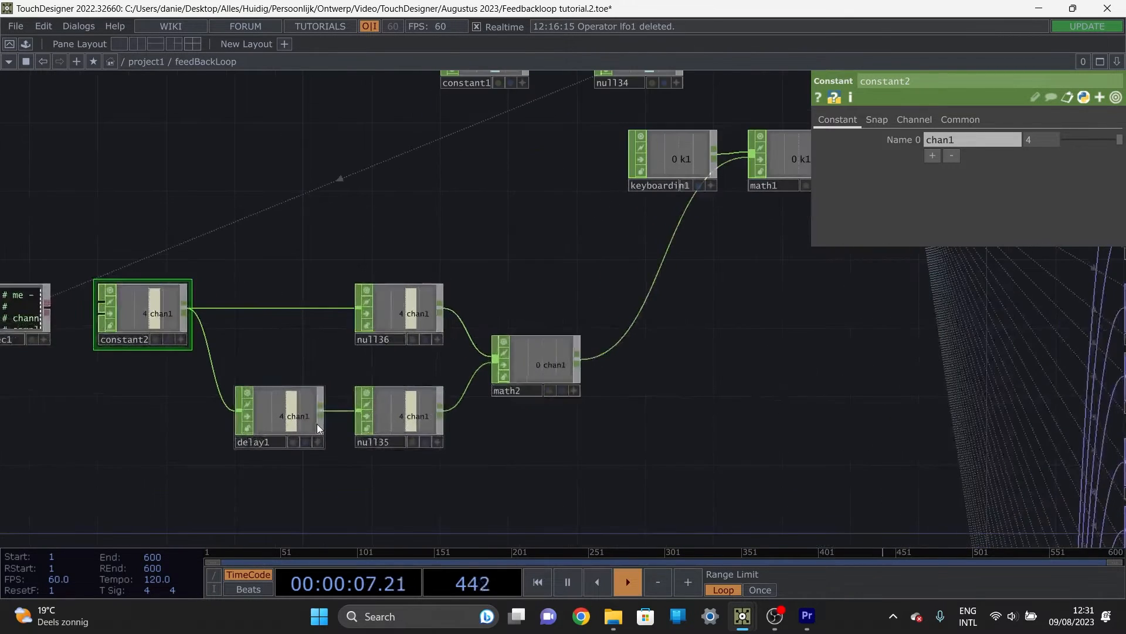
pyautogui.click(317, 423)
pyautogui.moveTo(950, 142); pyautogui.dragTo(871, 146)
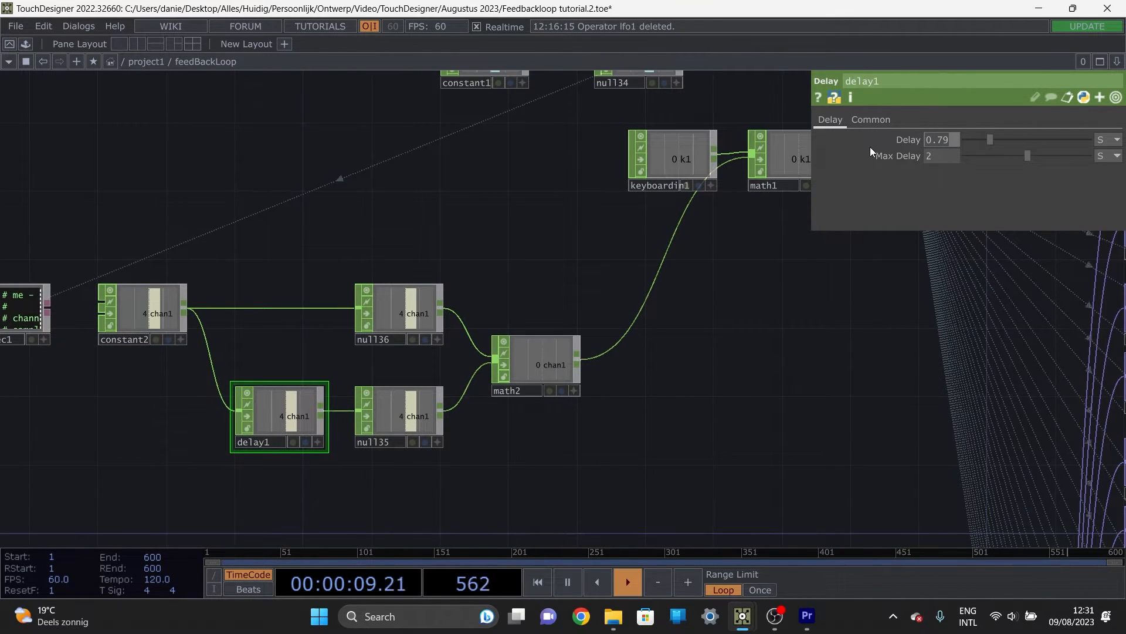
pyautogui.write('0.01')
pyautogui.press('Return')
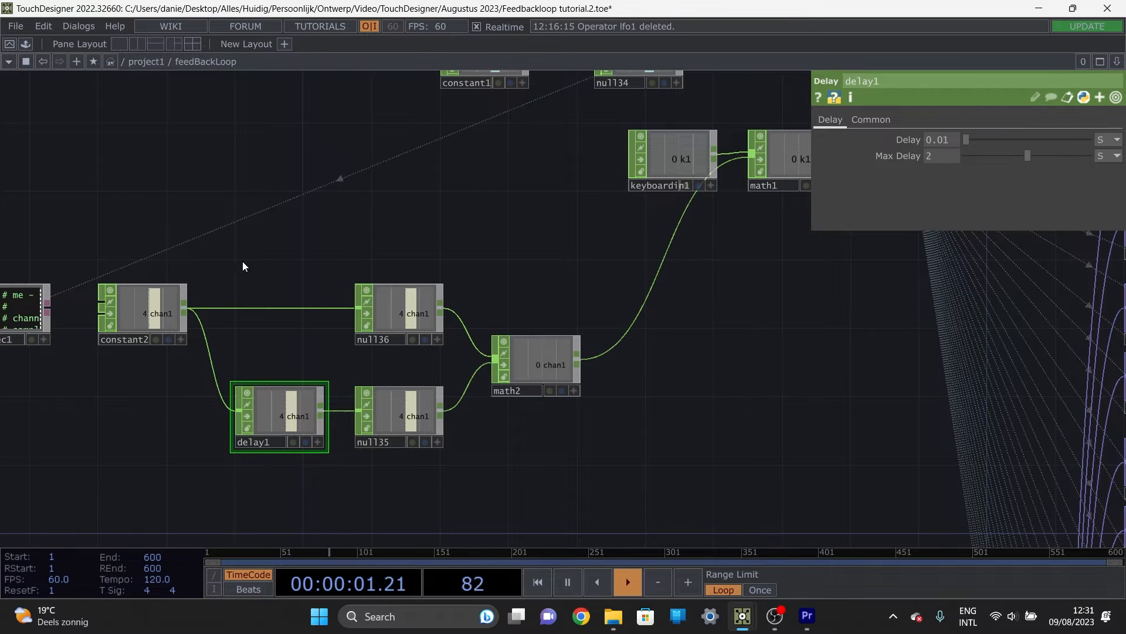
# Step: Select chopexec1 and make its script editable directly in the node viewer
pyautogui.moveTo(160, 304); pyautogui.dragTo(341, 294)
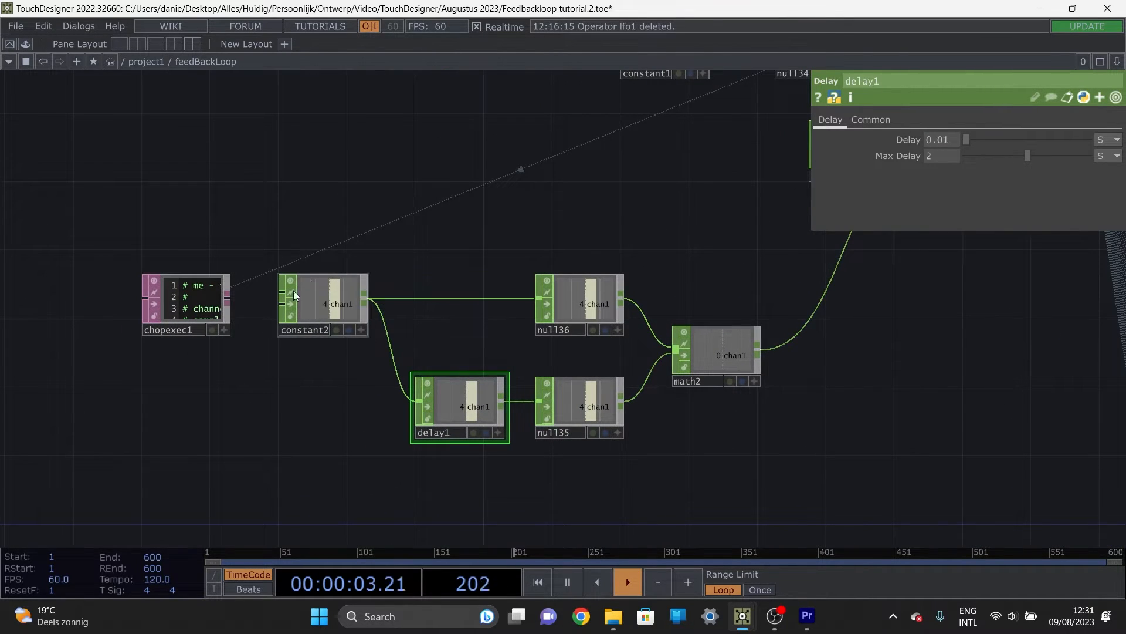
pyautogui.scroll(4, 230, 311)
pyautogui.scroll(4, 274, 361)
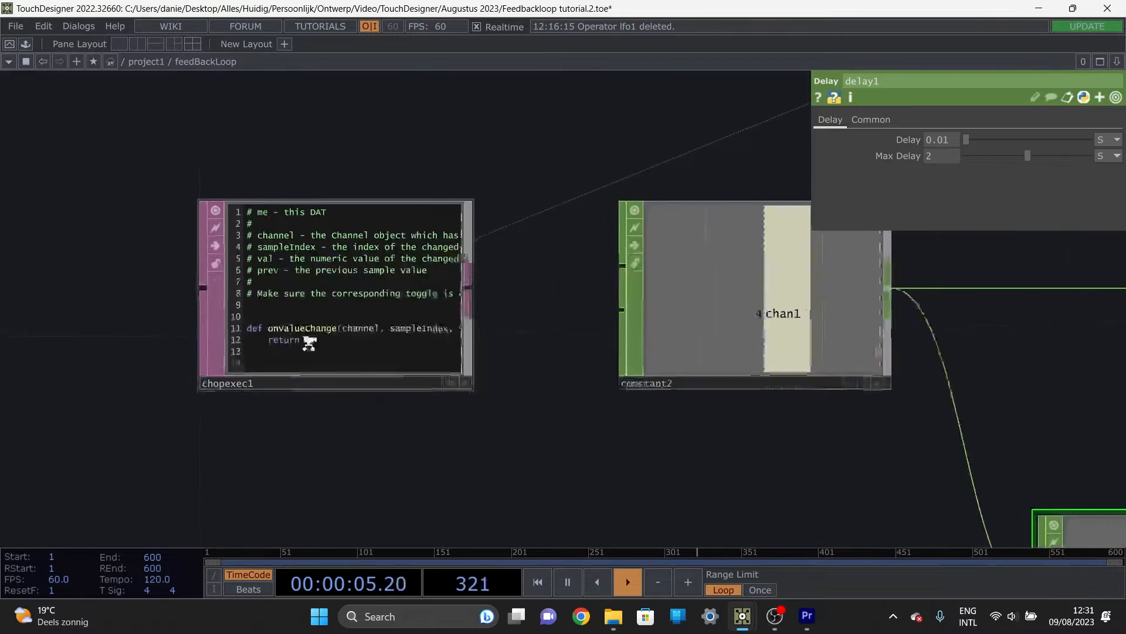
pyautogui.click(526, 400)
pyautogui.scroll(2, 127, 291)
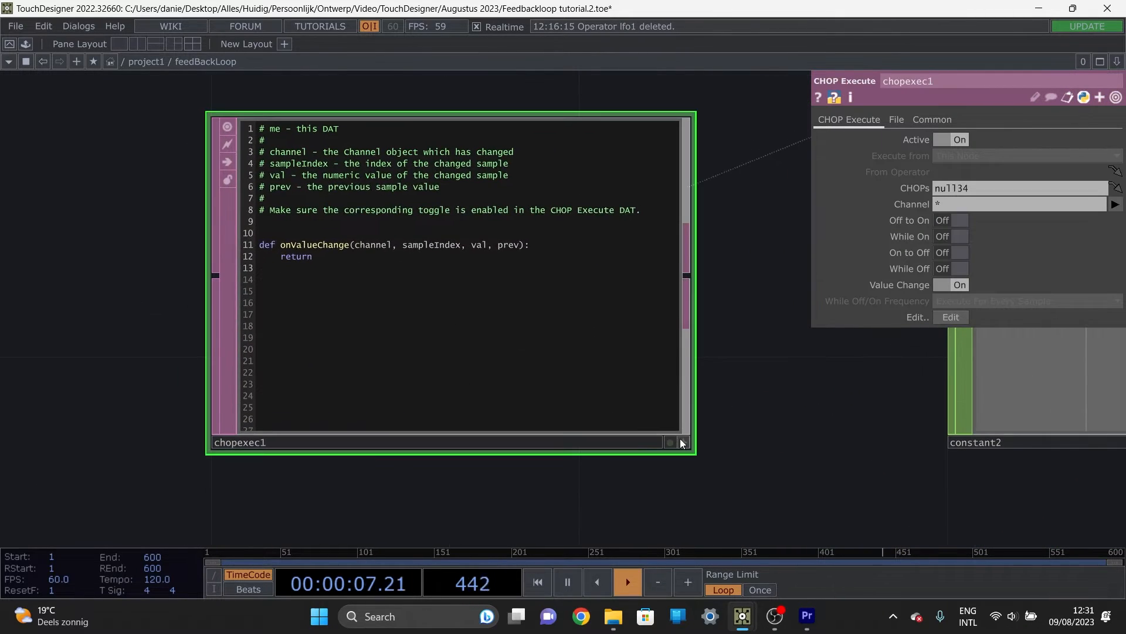
pyautogui.click(683, 441)
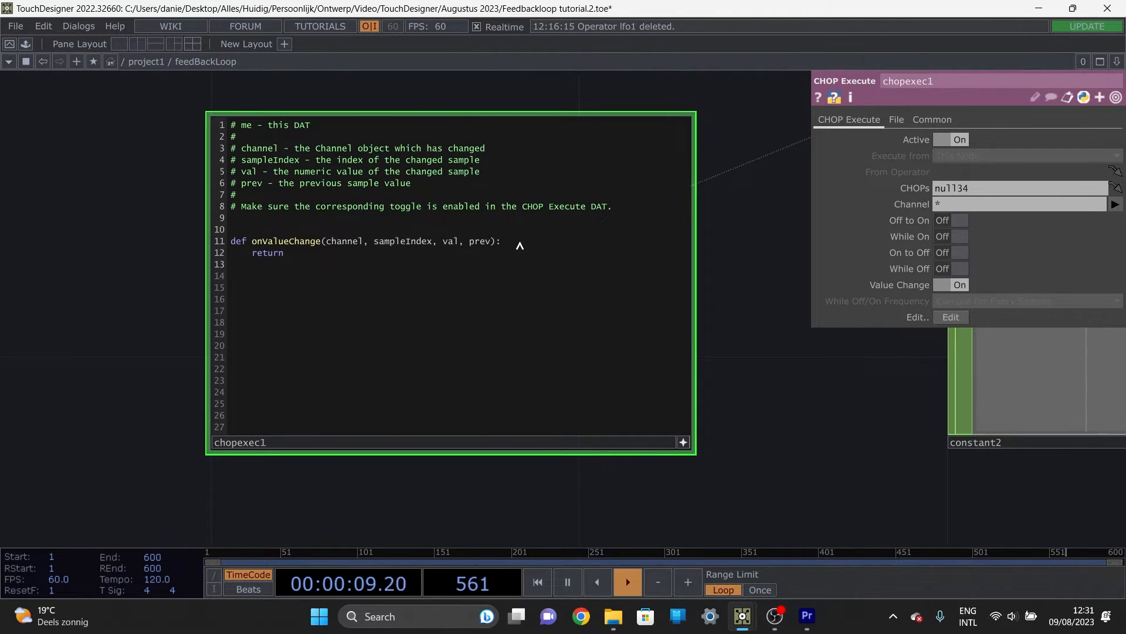
# Step: Add the line value = op('constant2').par.value0 at the start of the onValueChange function in chopexec1
pyautogui.click(520, 245)
pyautogui.press('Return')
pyautogui.write('(')
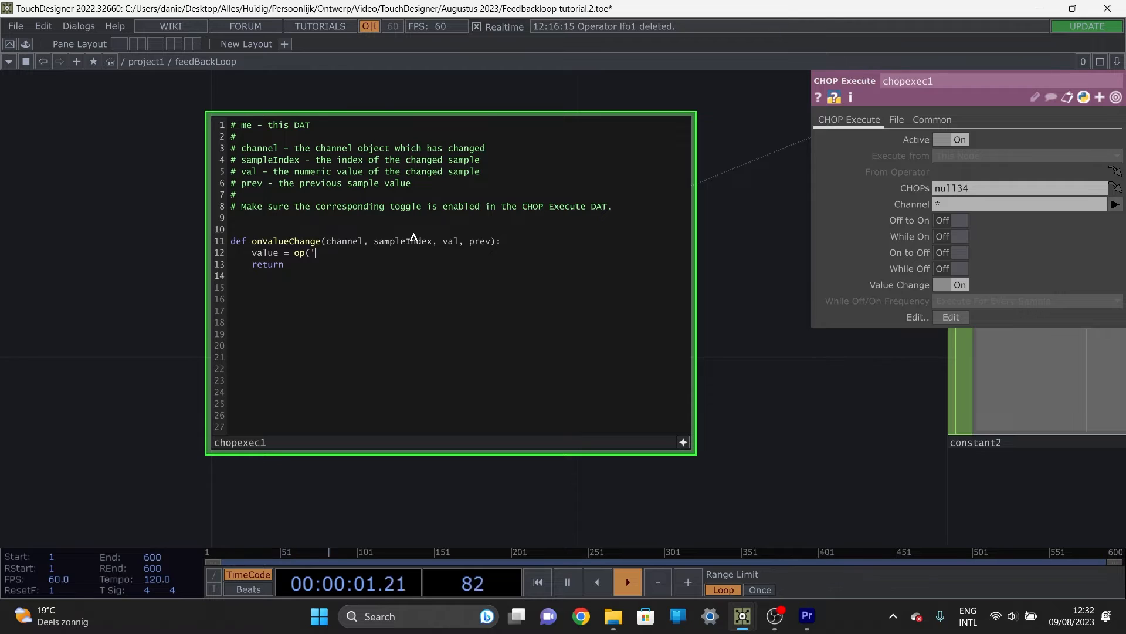
pyautogui.write("'constant")
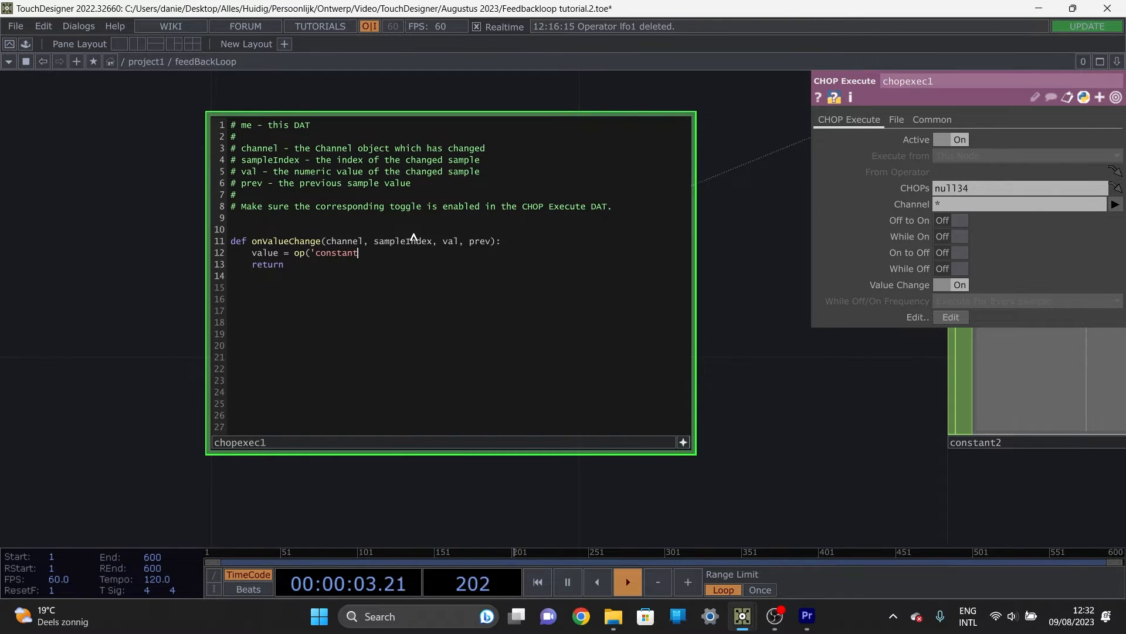
pyautogui.write('2')
pyautogui.moveTo(818, 432); pyautogui.dragTo(575, 404)
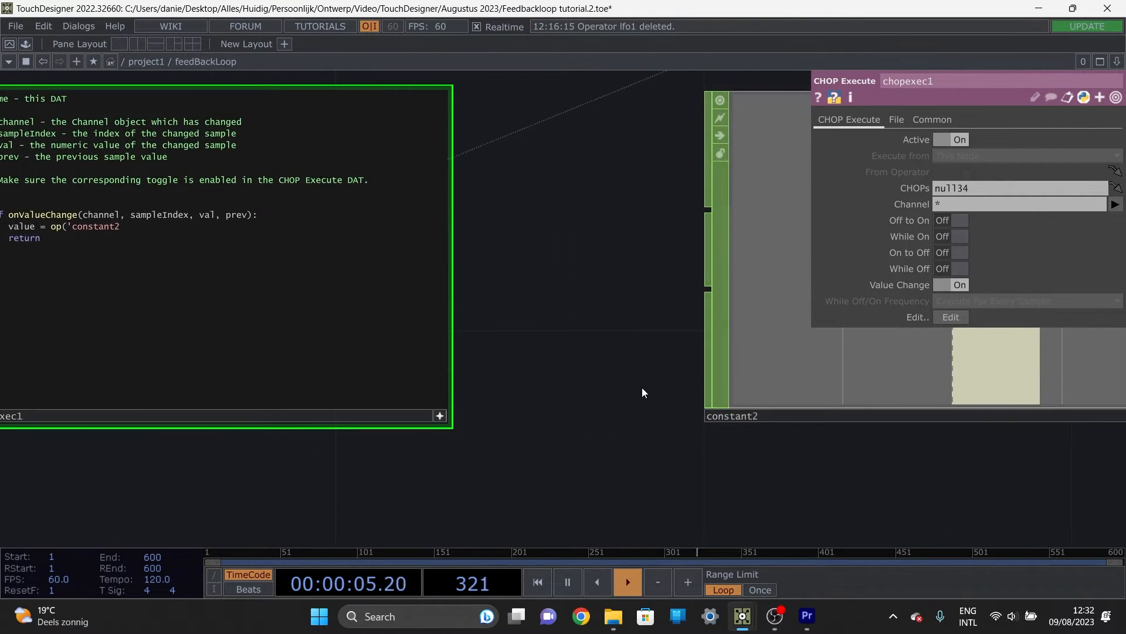
pyautogui.moveTo(686, 334); pyautogui.dragTo(884, 419)
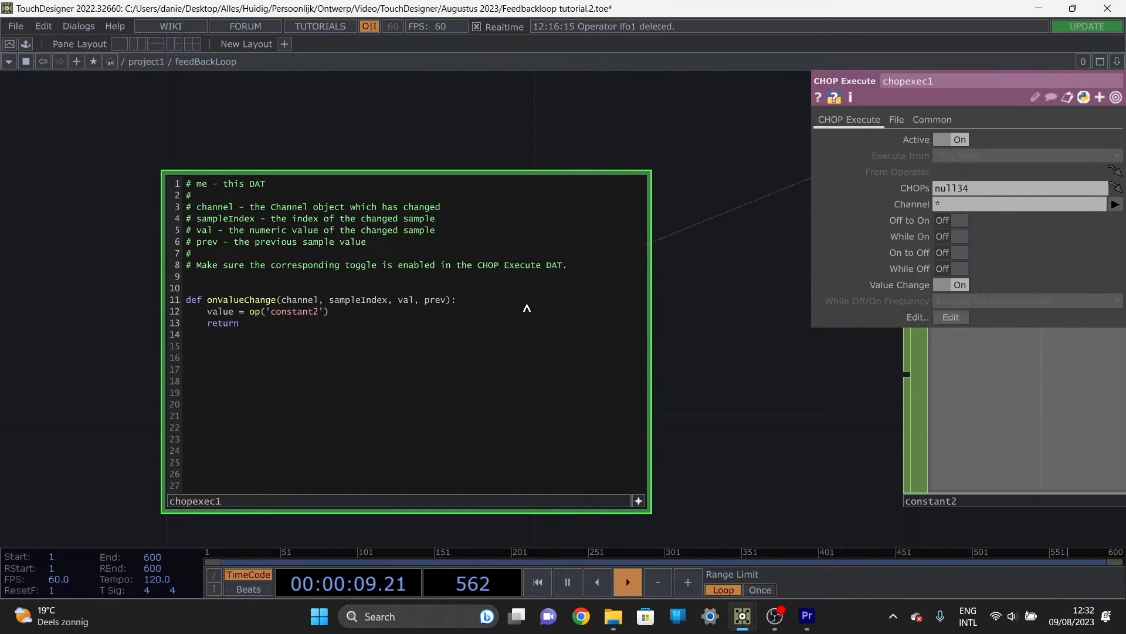
pyautogui.write('.par.value0')
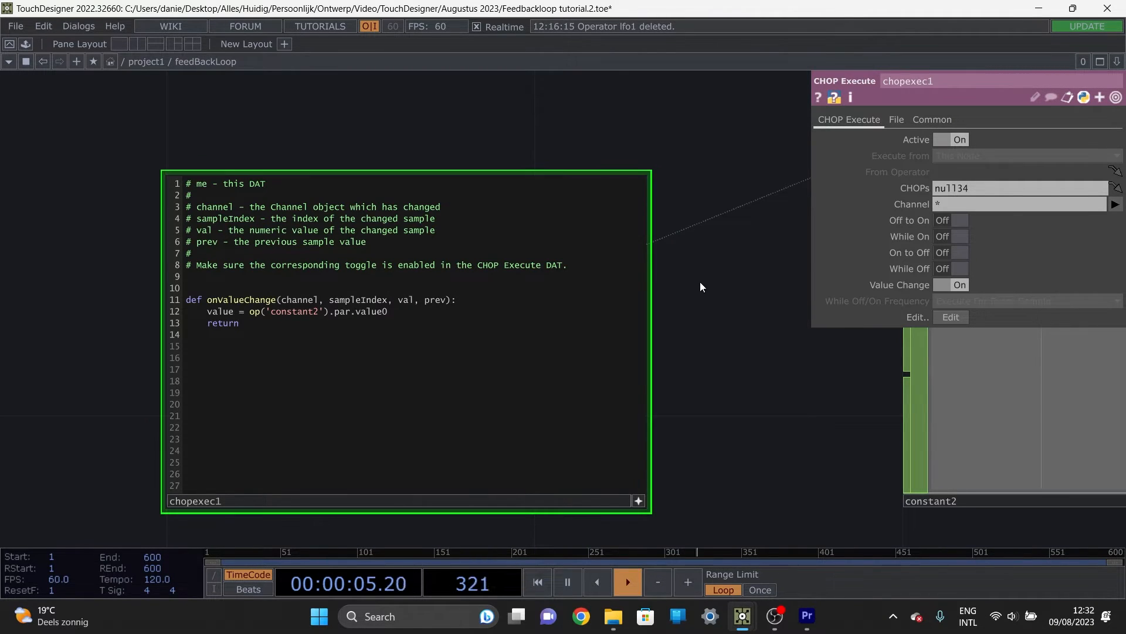
# Step: Add chan2 and chan3 to constant2 to check the value numbering, and remove both extra channels again
pyautogui.moveTo(702, 364); pyautogui.dragTo(447, 330)
pyautogui.scroll(-3, 486, 312)
pyautogui.moveTo(707, 368); pyautogui.dragTo(547, 365)
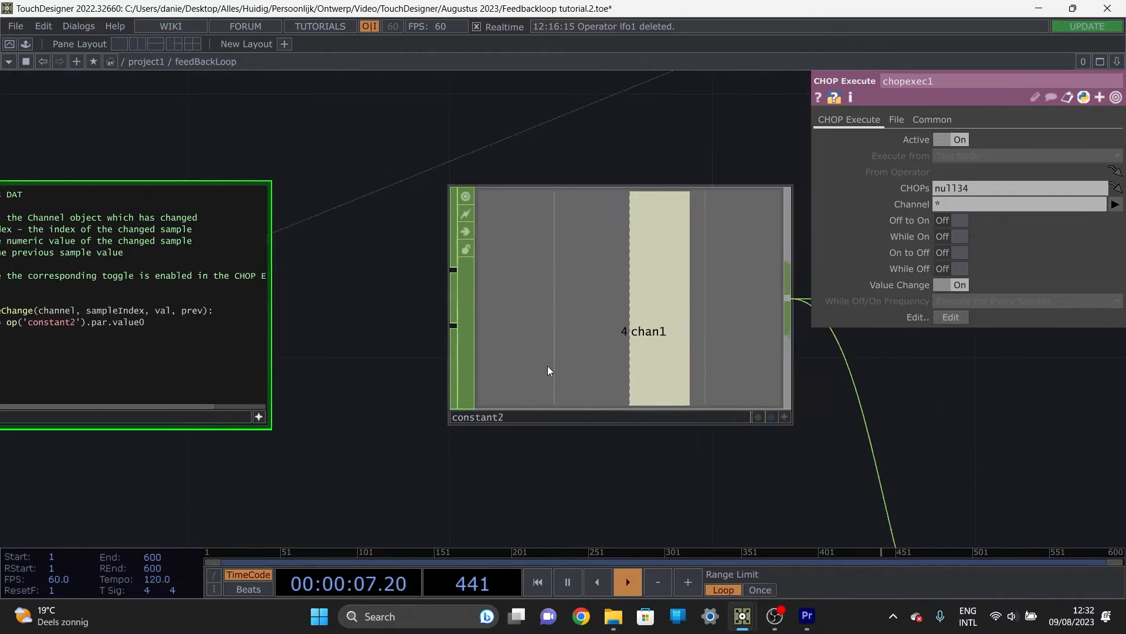
pyautogui.click(644, 351)
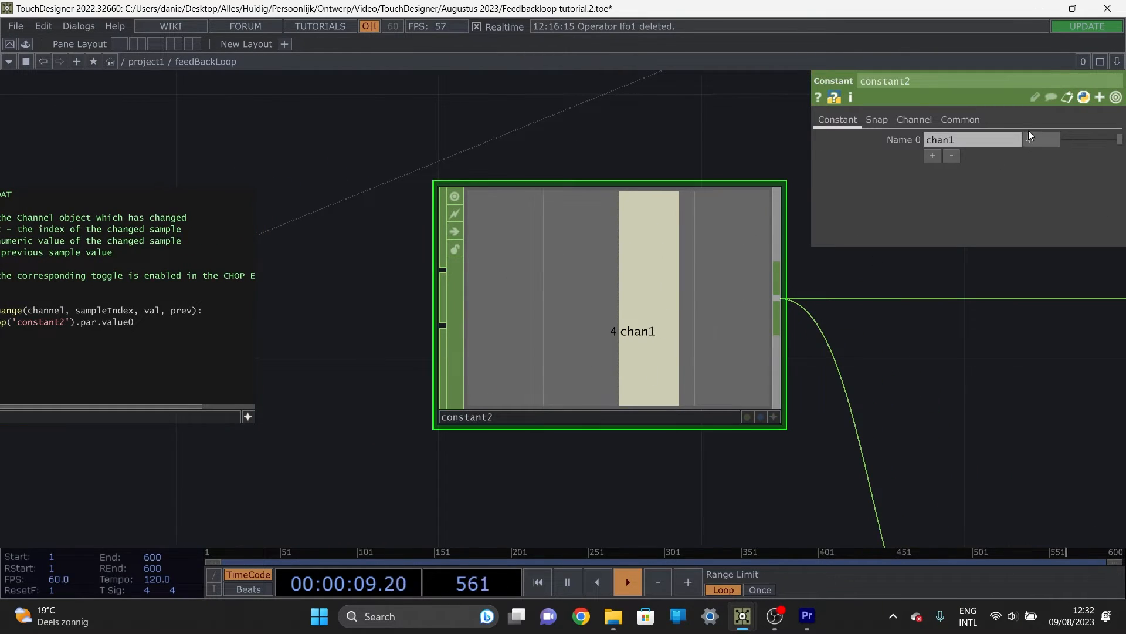
pyautogui.click(928, 157)
pyautogui.click(932, 171)
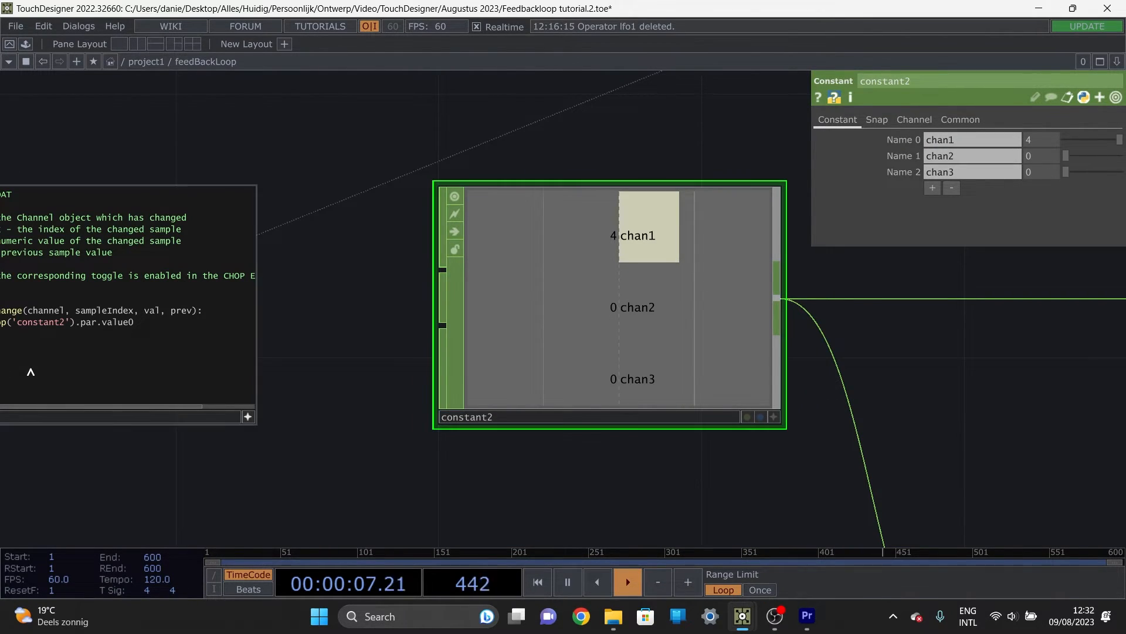
pyautogui.click(951, 187)
pyautogui.click(951, 172)
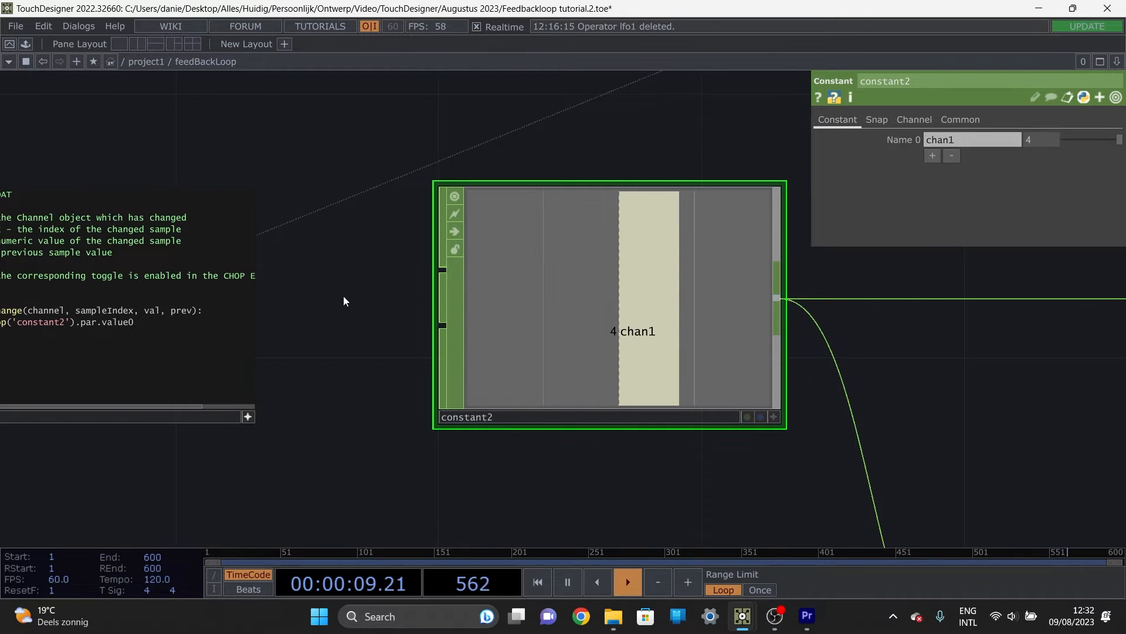
# Step: Add the line op('constant2').par.value0 = value + 1 below the value assignment in chopexec1, reusing the constant2 expression
pyautogui.moveTo(453, 217); pyautogui.dragTo(587, 221, button='middle')
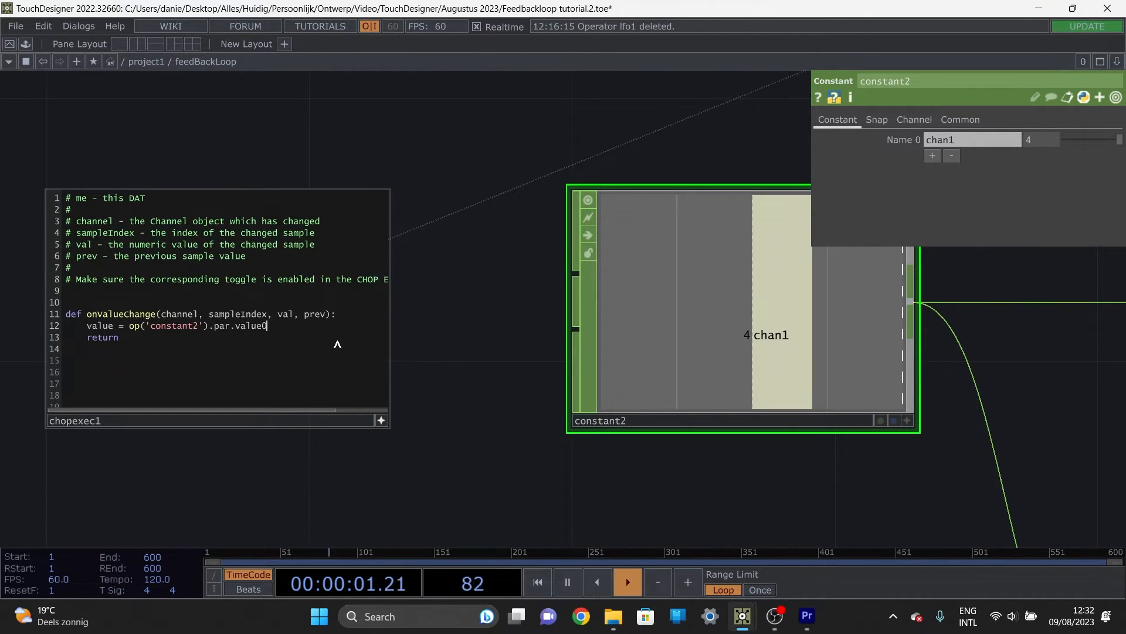
pyautogui.press('Return')
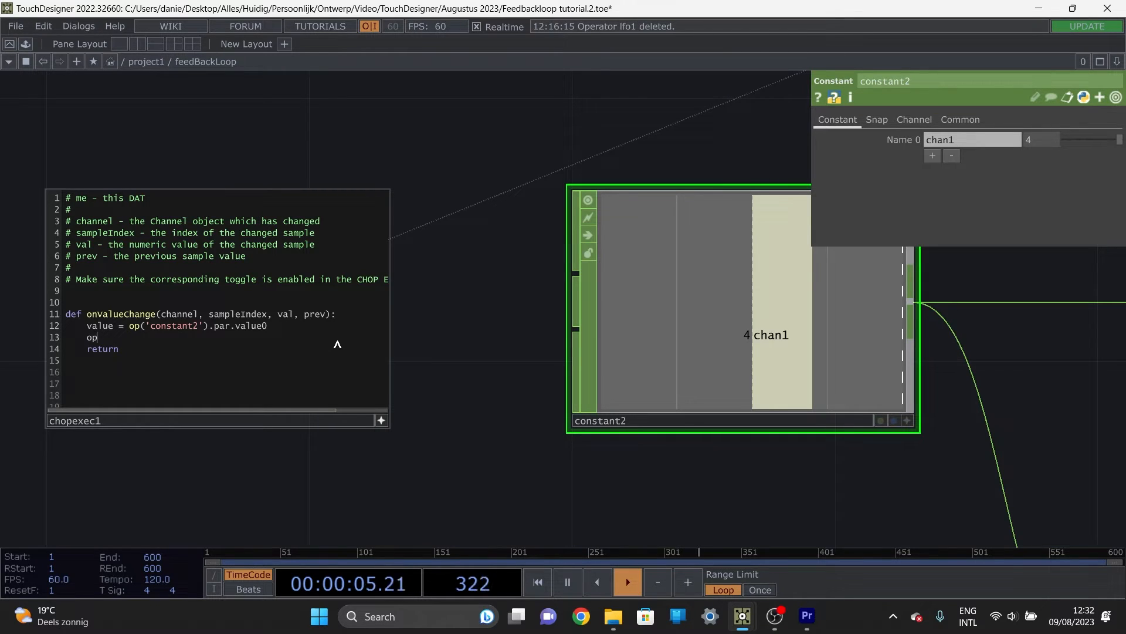
pyautogui.moveTo(270, 326); pyautogui.dragTo(129, 332)
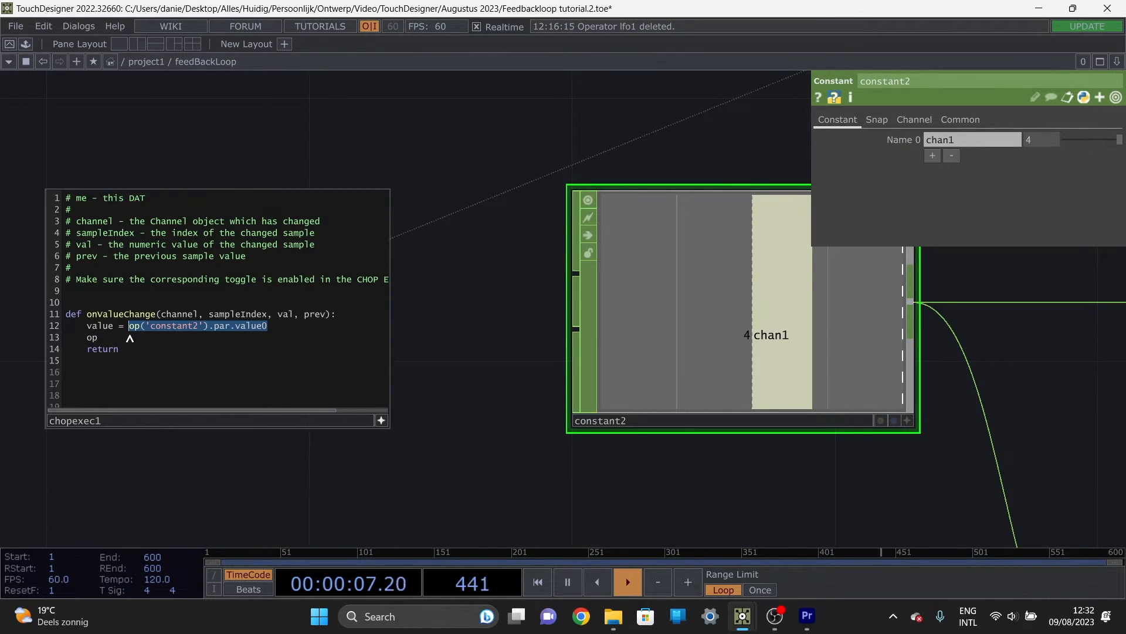
pyautogui.hotkey('ctrl', 'c')
pyautogui.doubleClick(92, 338)
pyautogui.hotkey('ctrl', 'v')
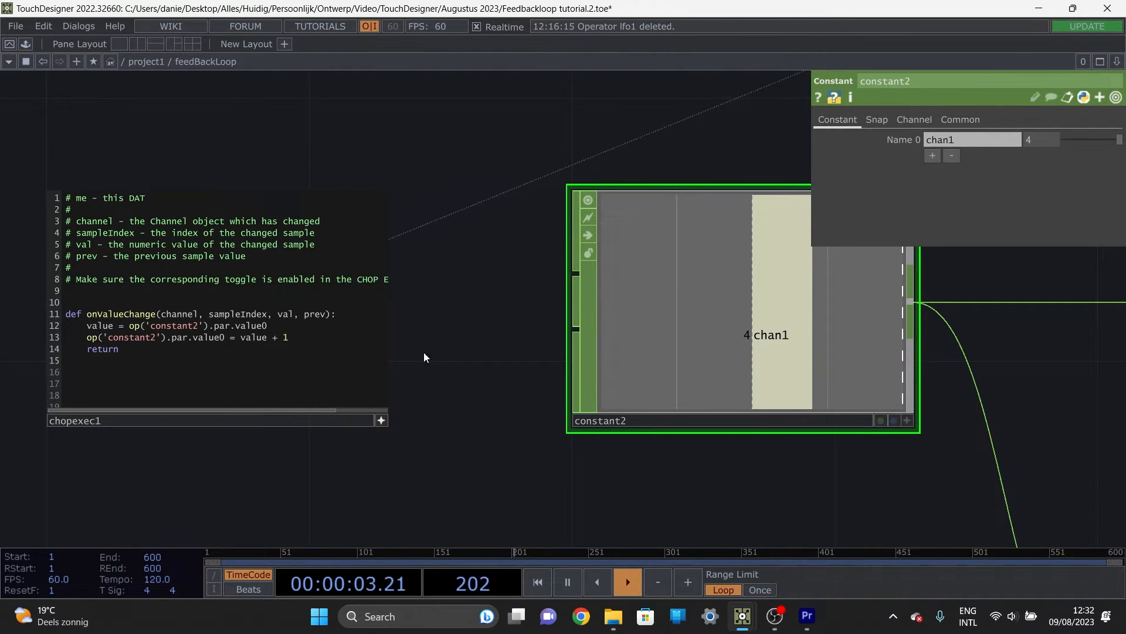
# Step: Review the value assignment and the increment line in chopexec1's onValueChange function
pyautogui.scroll(-3, 496, 411)
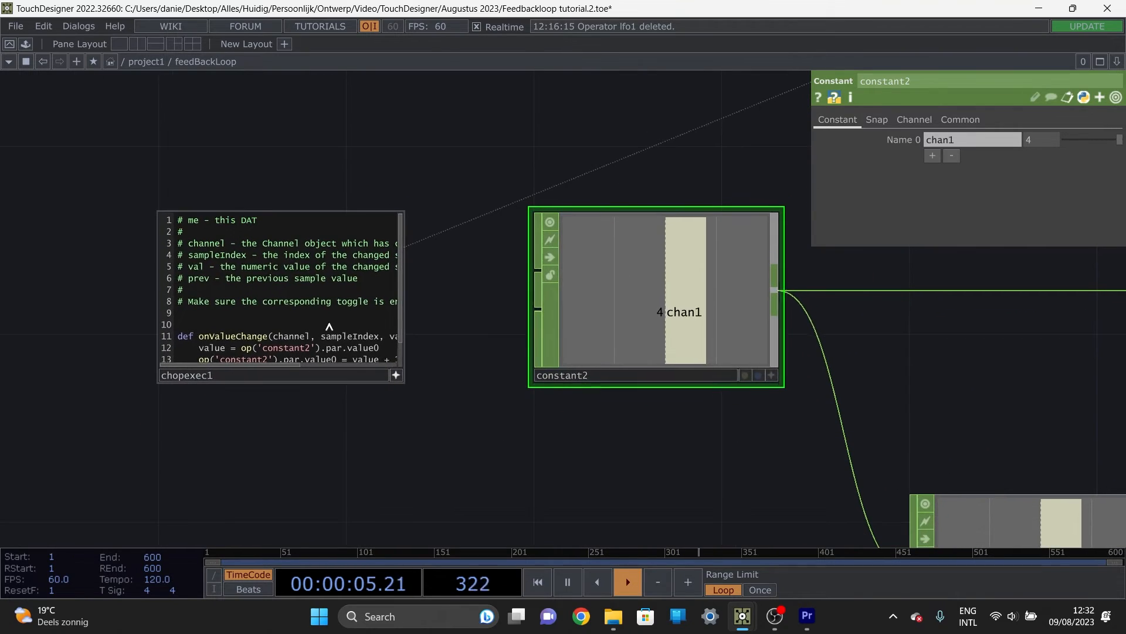
pyautogui.scroll(3, 358, 322)
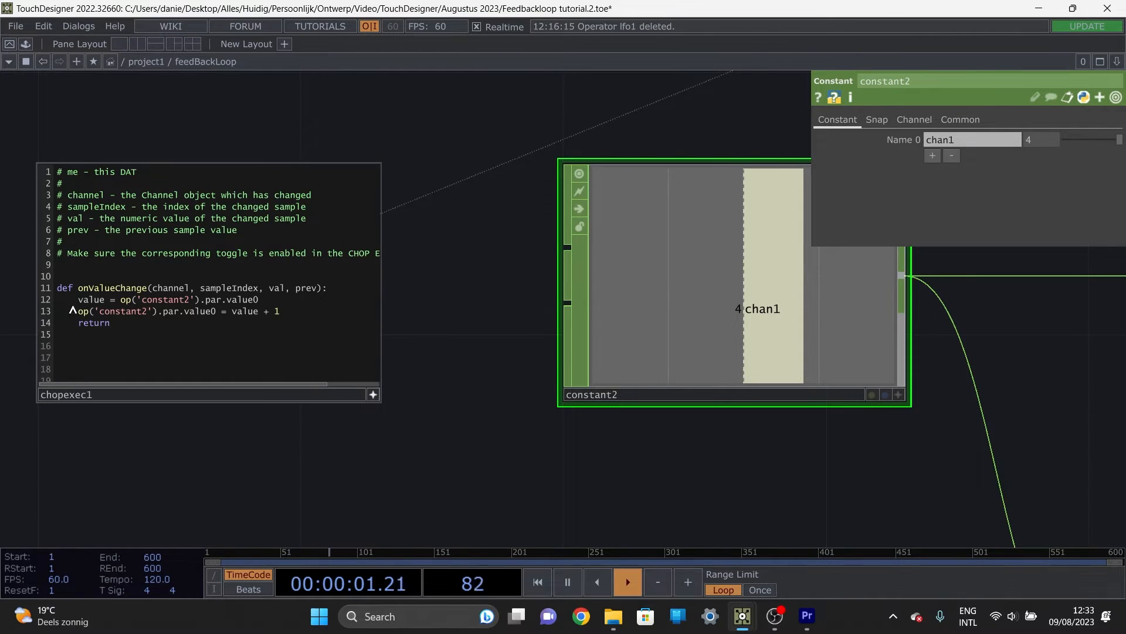
pyautogui.doubleClick(92, 301)
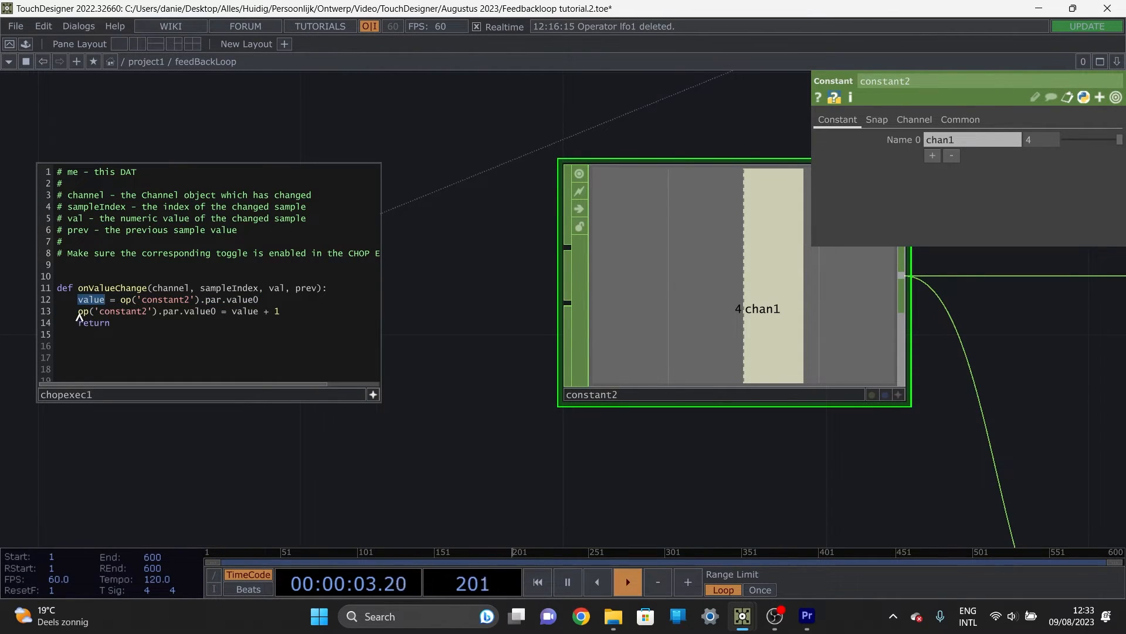
pyautogui.moveTo(78, 311); pyautogui.dragTo(278, 321)
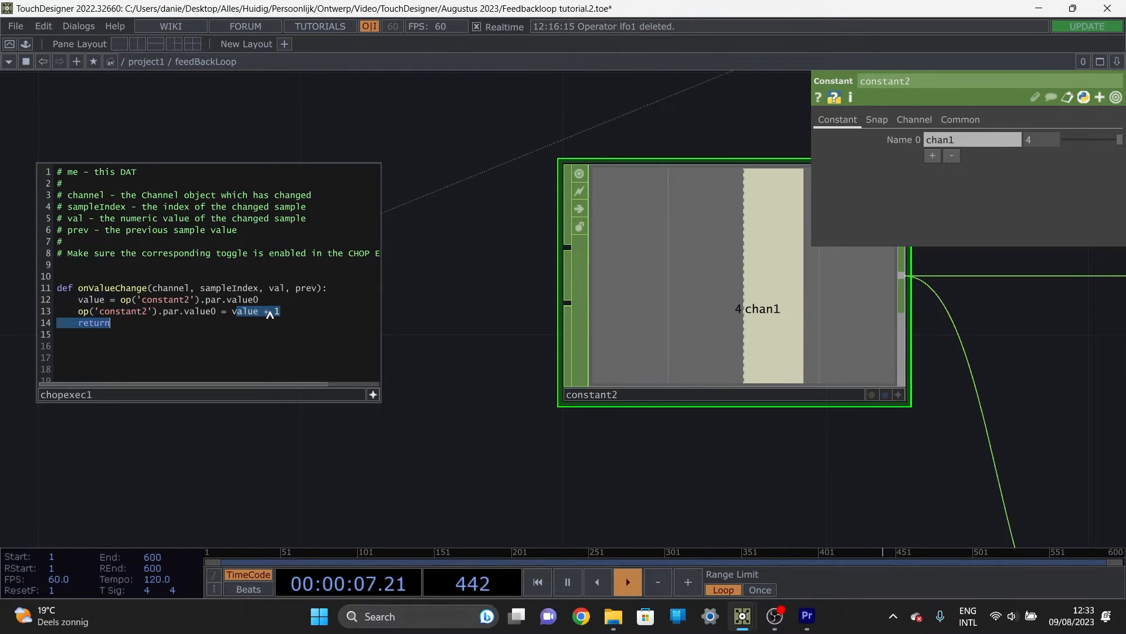
pyautogui.click(270, 315)
pyautogui.moveTo(484, 315); pyautogui.dragTo(453, 341)
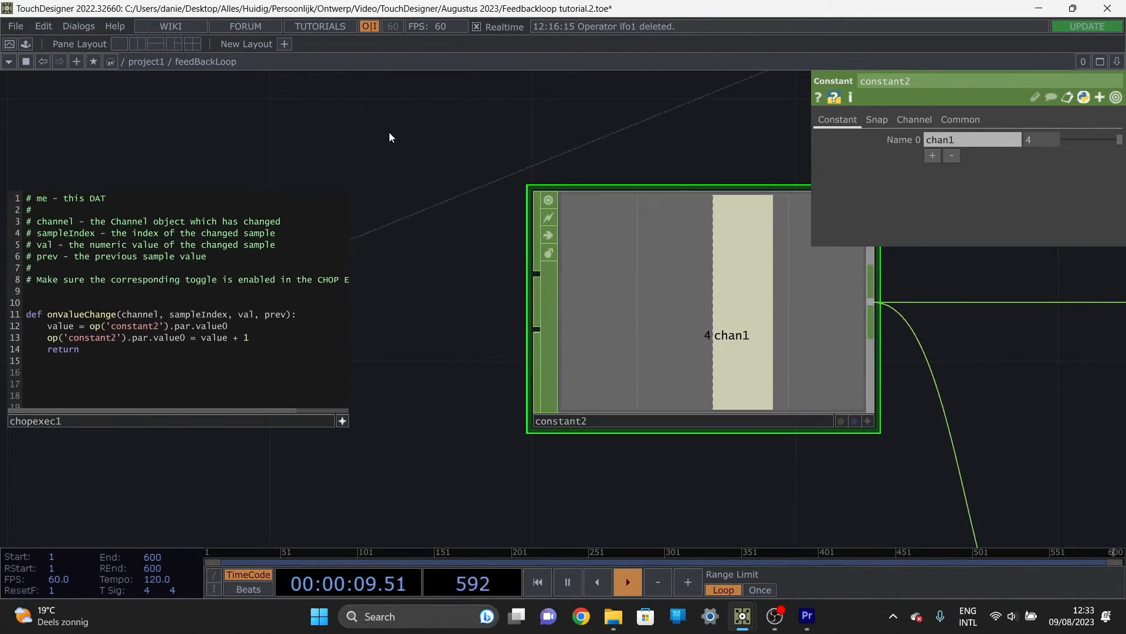
# Step: Split the workspace into two side-by-side panes and go up to project1 in one, exposing the feedBackLoop component's custom parameters
pyautogui.click(140, 46)
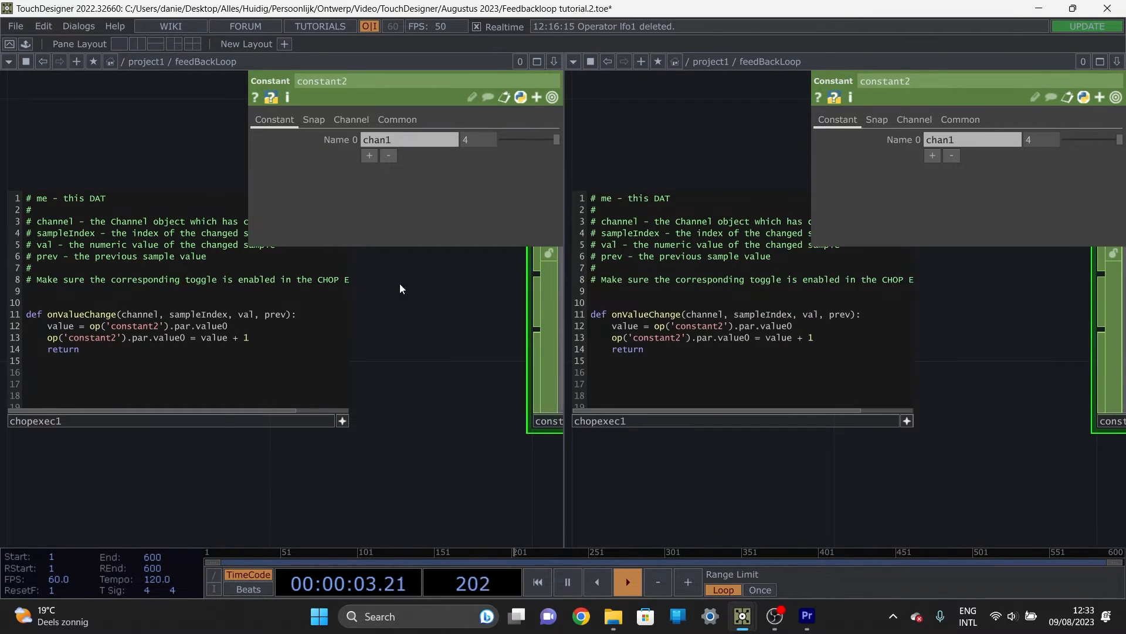
pyautogui.press('u')
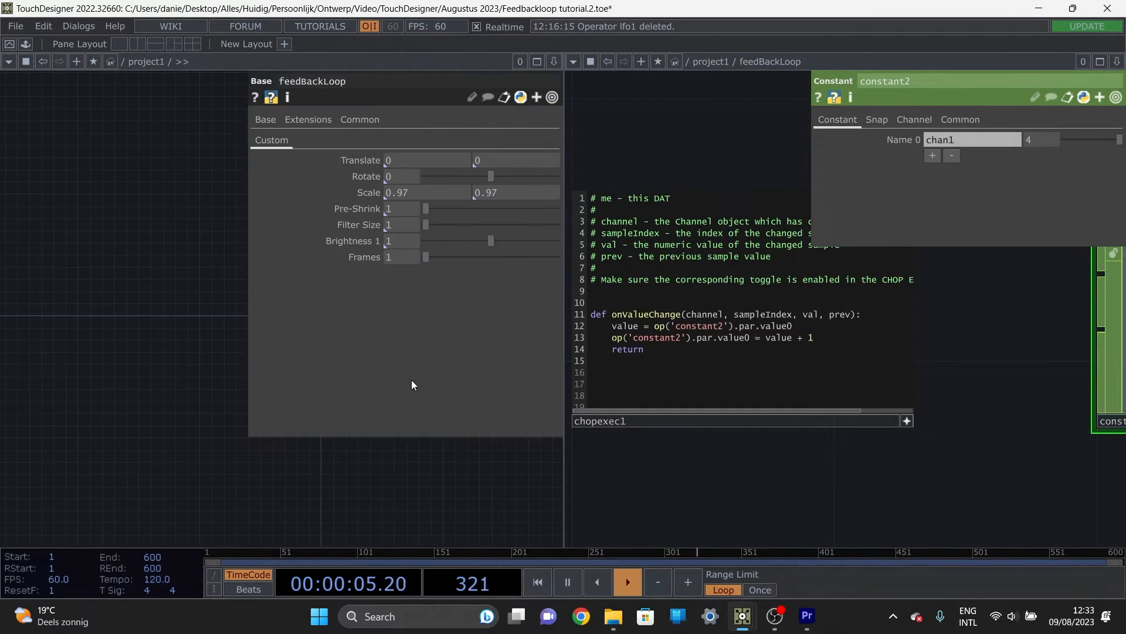
pyautogui.scroll(5, 124, 375)
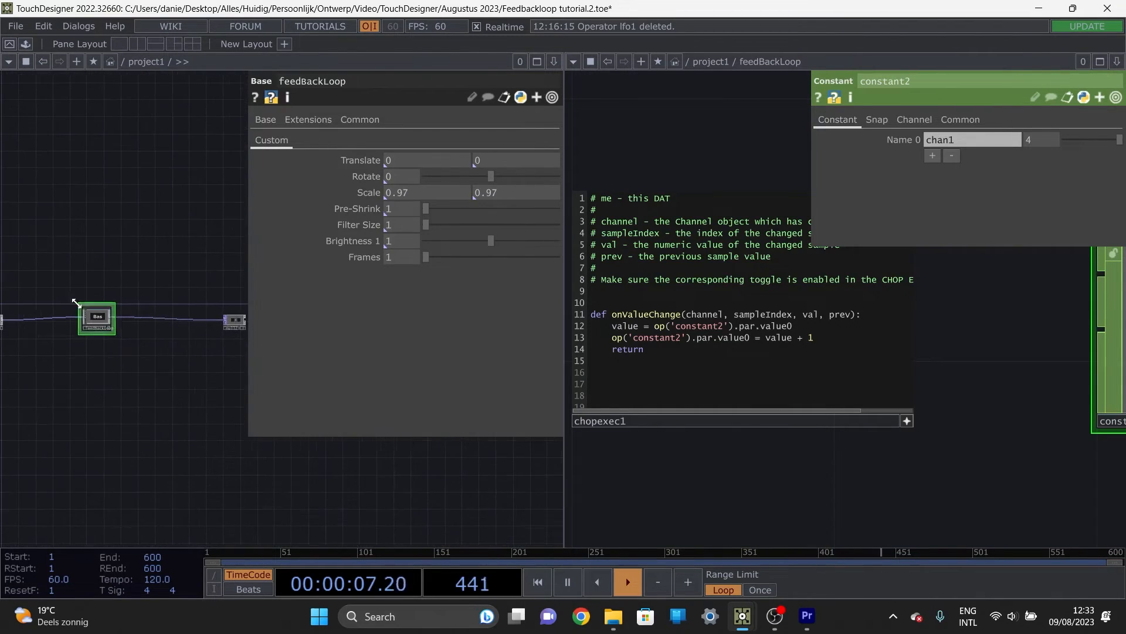
# Step: Vary the feedBackLoop component's Frames parameter while watching how constant2's value responds inside the component
pyautogui.scroll(-4, 906, 418)
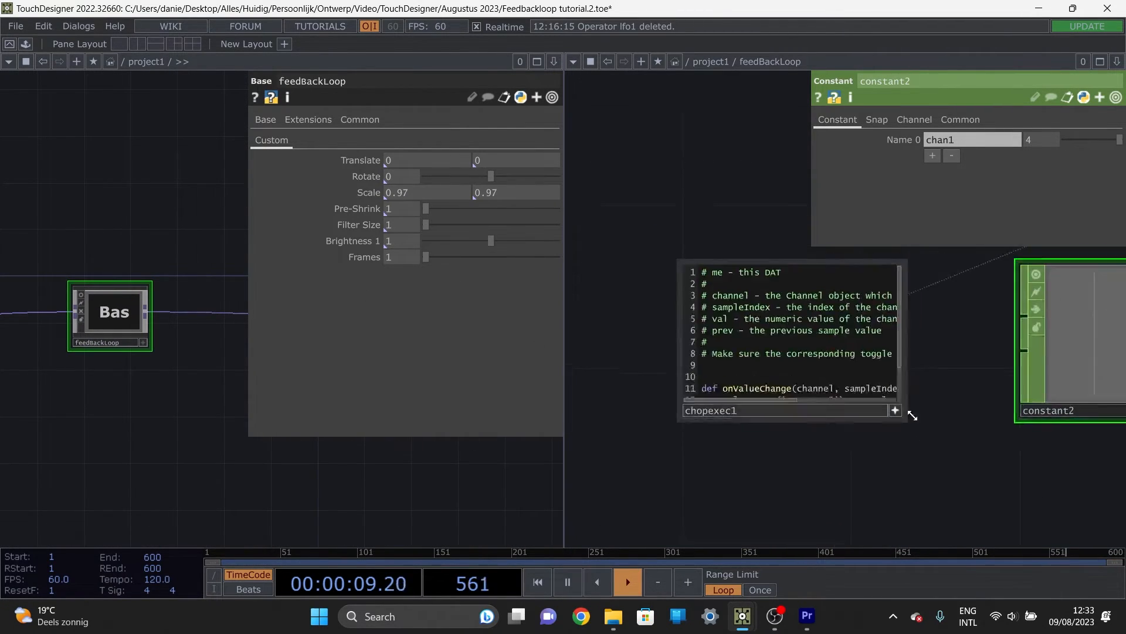
pyautogui.moveTo(431, 264); pyautogui.dragTo(463, 265)
pyautogui.scroll(-5, 986, 413)
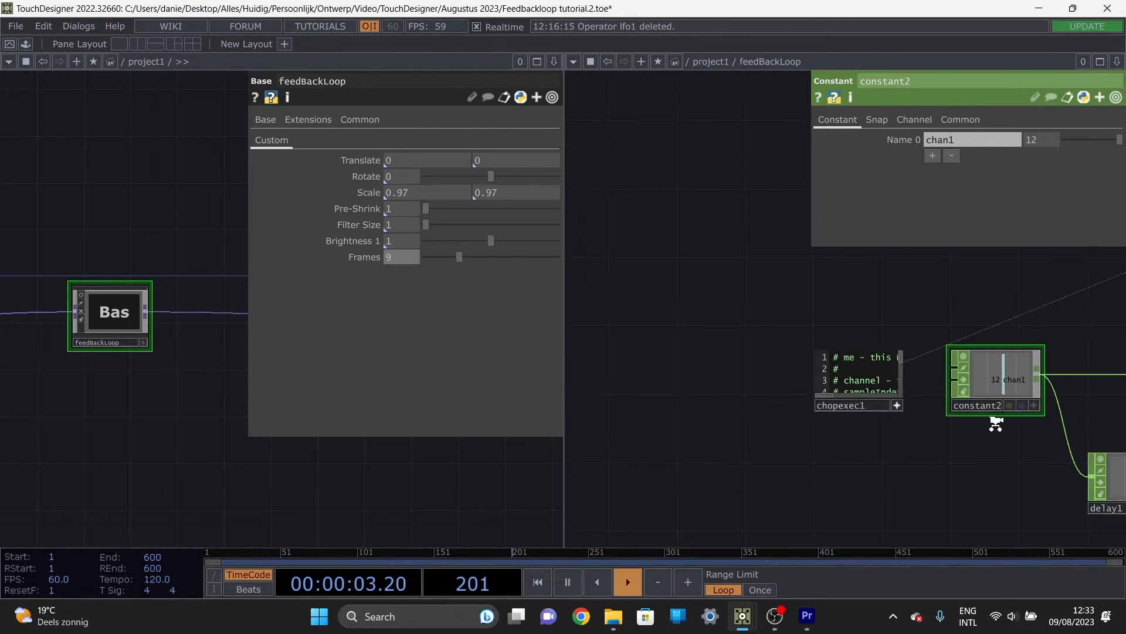
pyautogui.moveTo(939, 434); pyautogui.dragTo(778, 409)
pyautogui.moveTo(920, 319); pyautogui.dragTo(644, 304)
pyautogui.moveTo(863, 334); pyautogui.dragTo(701, 406)
pyautogui.moveTo(459, 258); pyautogui.dragTo(515, 259)
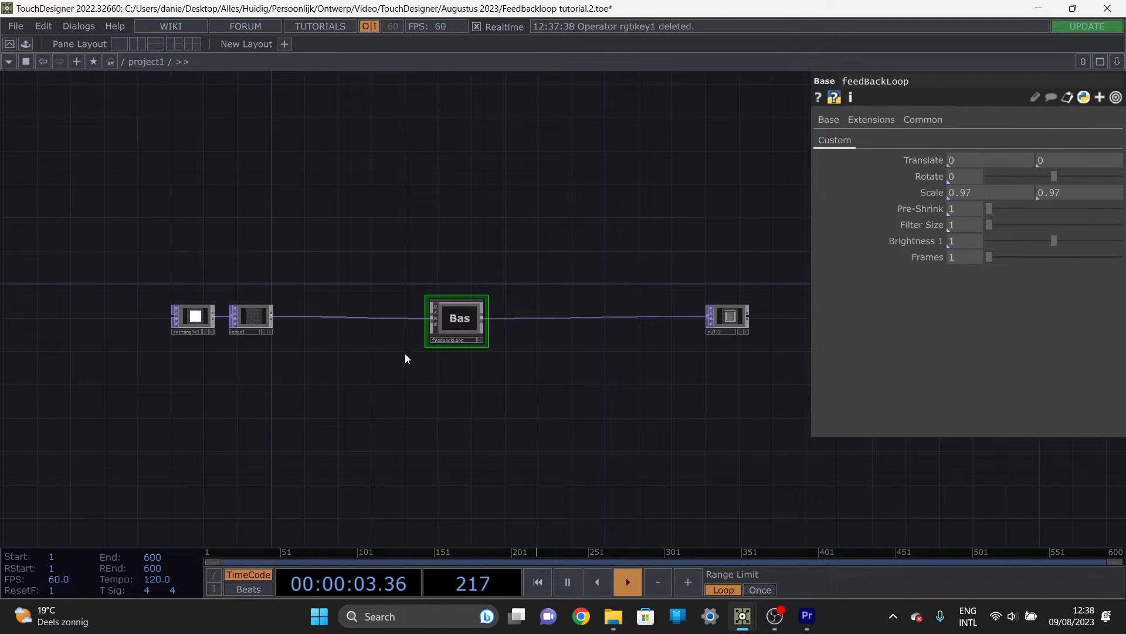
# Step: Customize feedBackLoop by adding a Header parameter named Translate at the start of the Custom page, and turn on the section option for T
pyautogui.rightClick(473, 320)
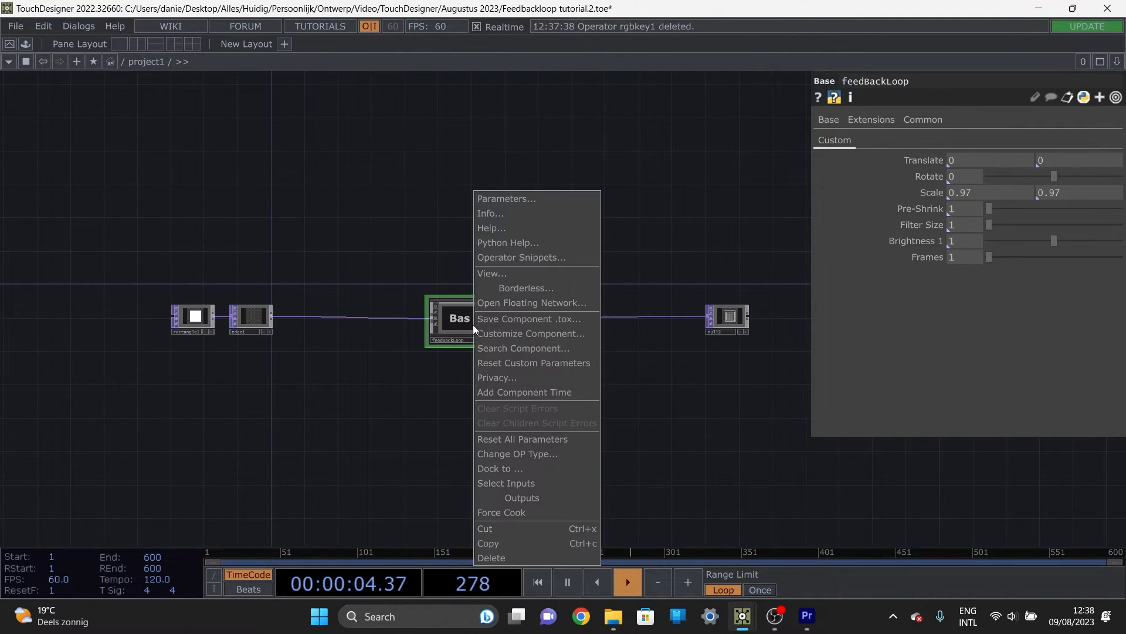
pyautogui.click(562, 333)
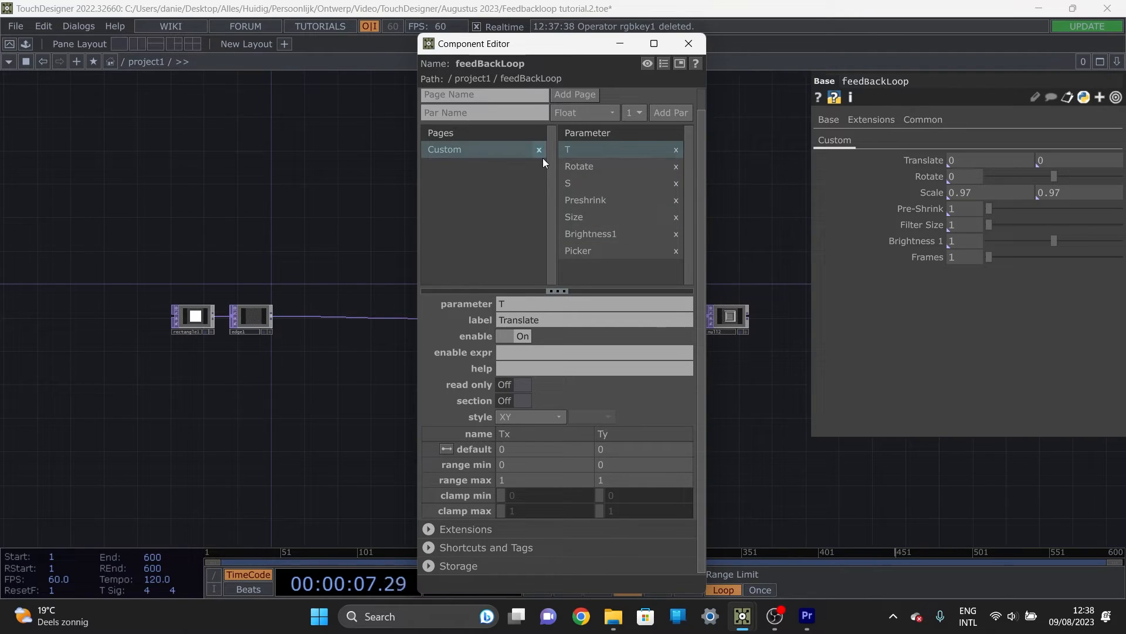
pyautogui.click(603, 114)
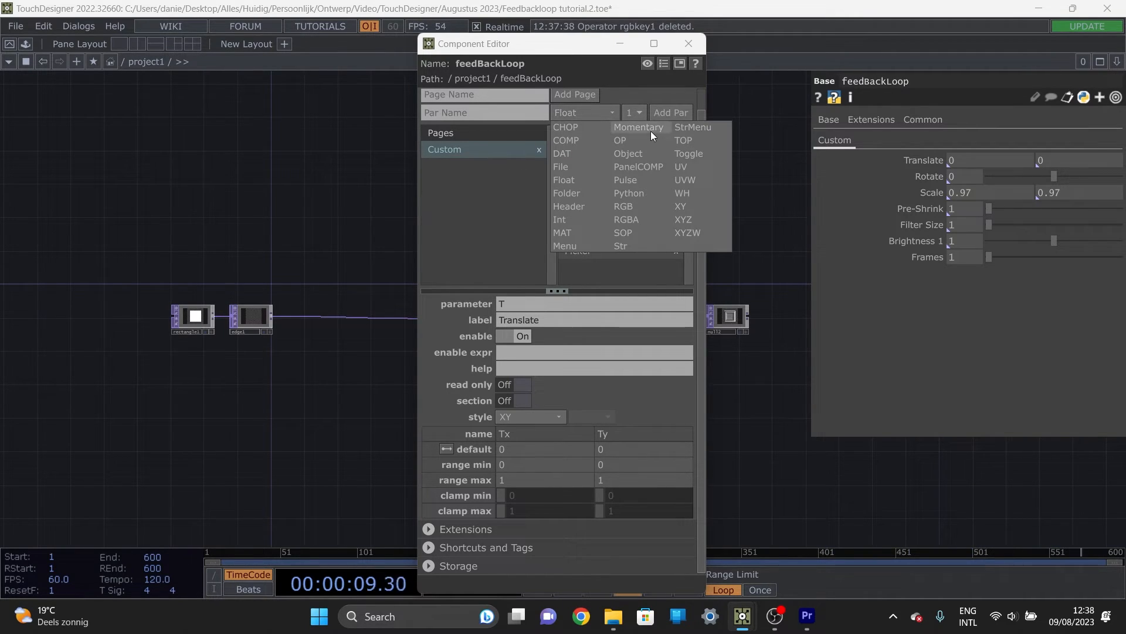
pyautogui.click(595, 203)
pyautogui.click(476, 115)
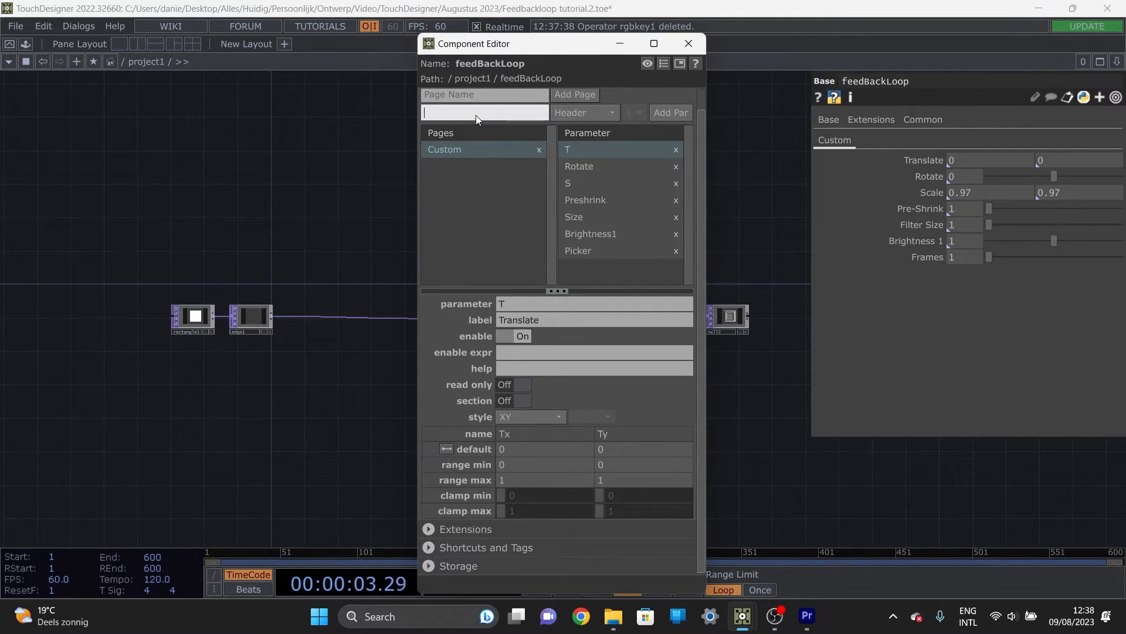
pyautogui.write('Translate')
pyautogui.click(669, 113)
pyautogui.moveTo(606, 167); pyautogui.dragTo(595, 148)
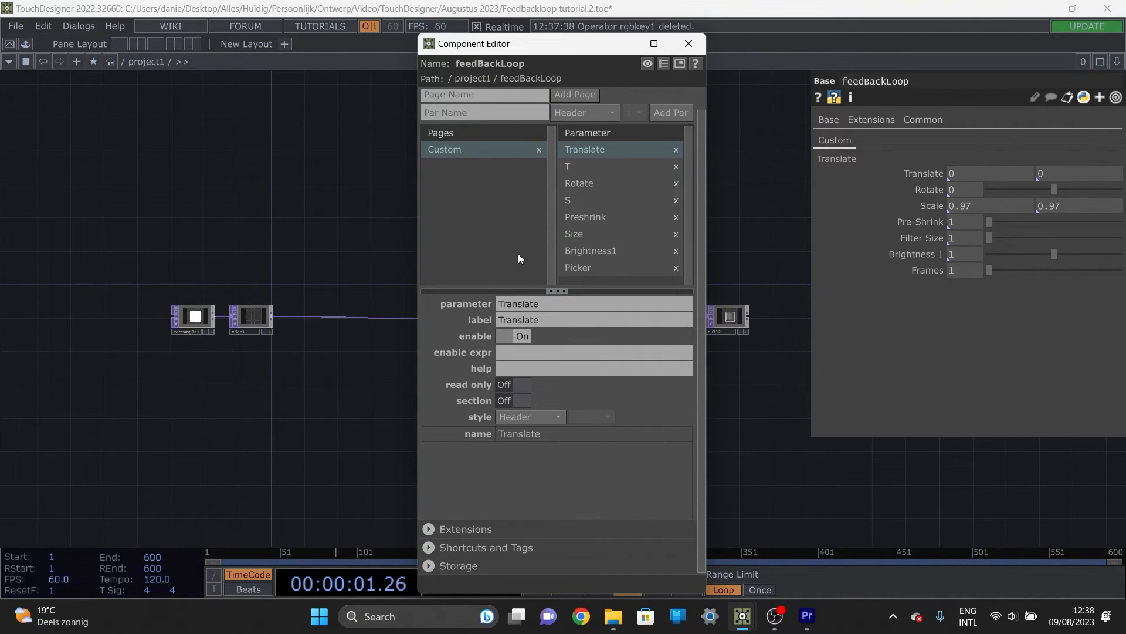
pyautogui.click(617, 165)
pyautogui.click(522, 400)
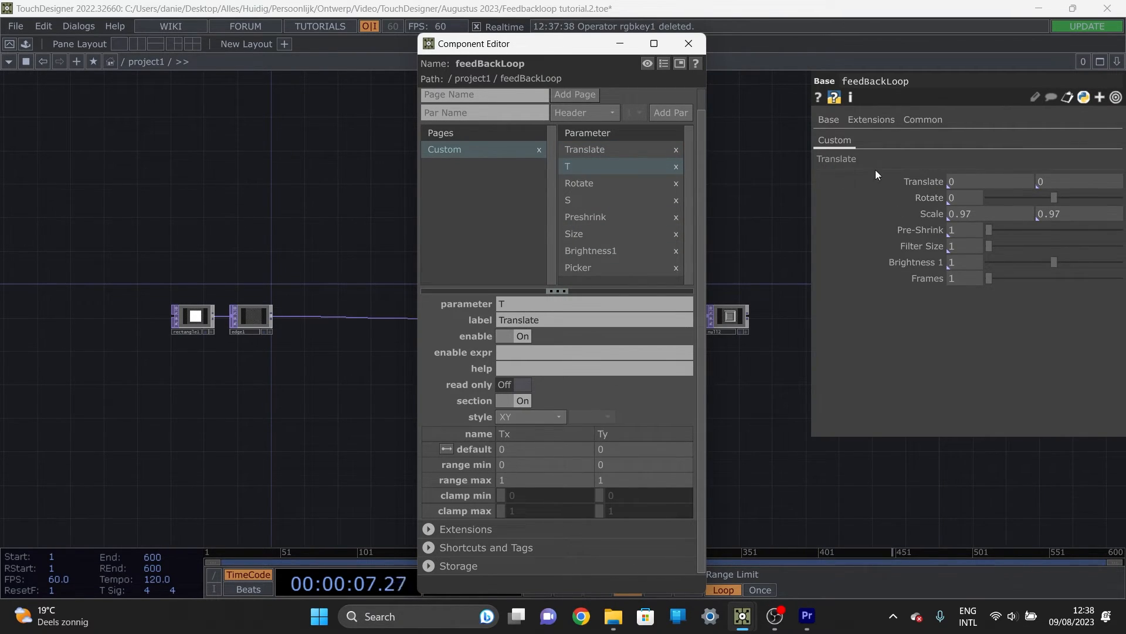
# Step: Add a Header parameter named Rotate above the Rotate parameter, turn on Rotate's section option, and close the Component Editor
pyautogui.click(502, 113)
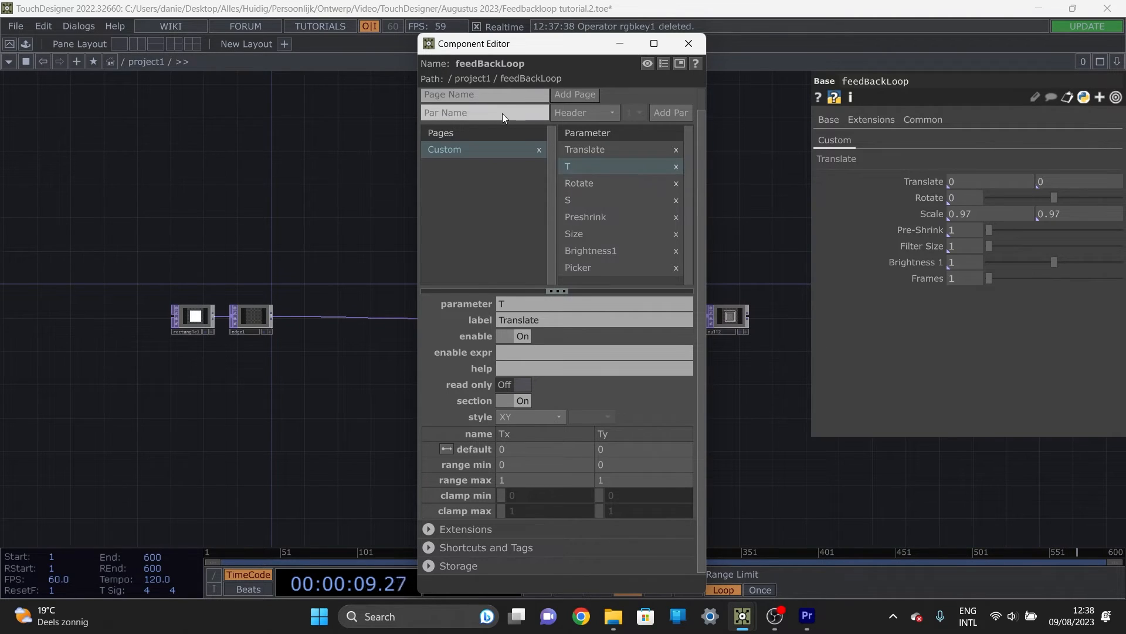
pyautogui.write('Rotate')
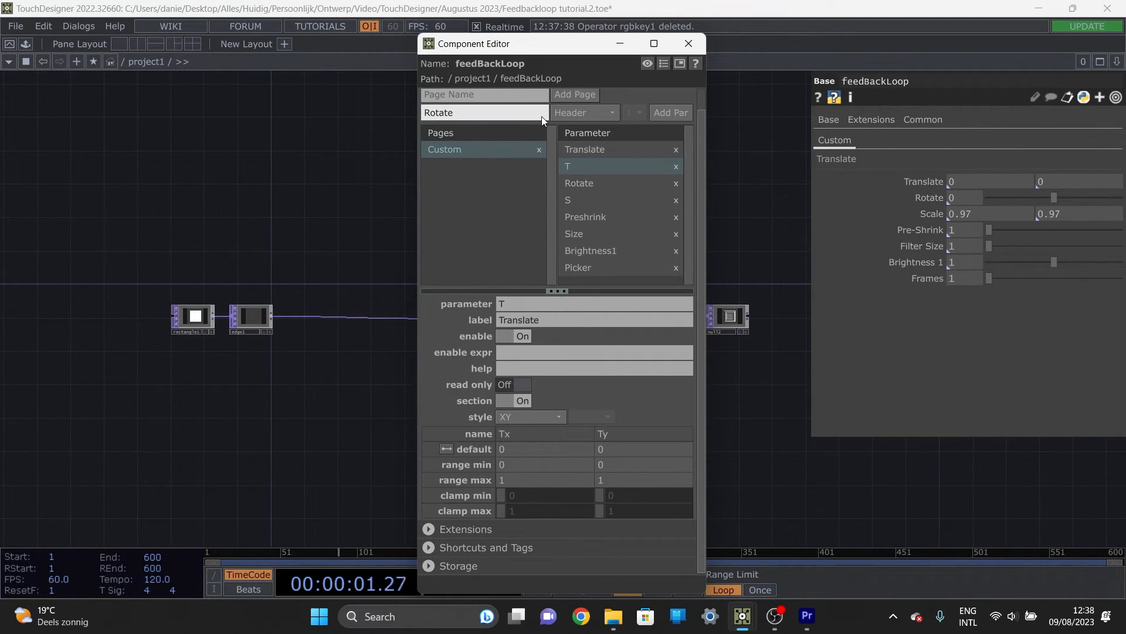
pyautogui.click(672, 112)
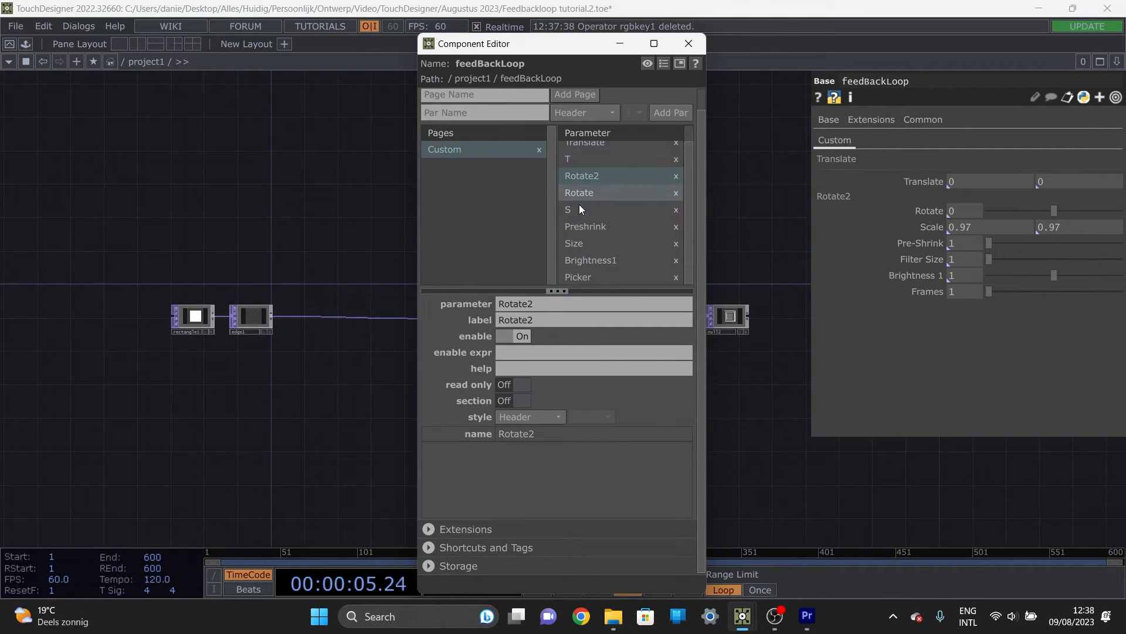
pyautogui.click(511, 403)
pyautogui.click(639, 194)
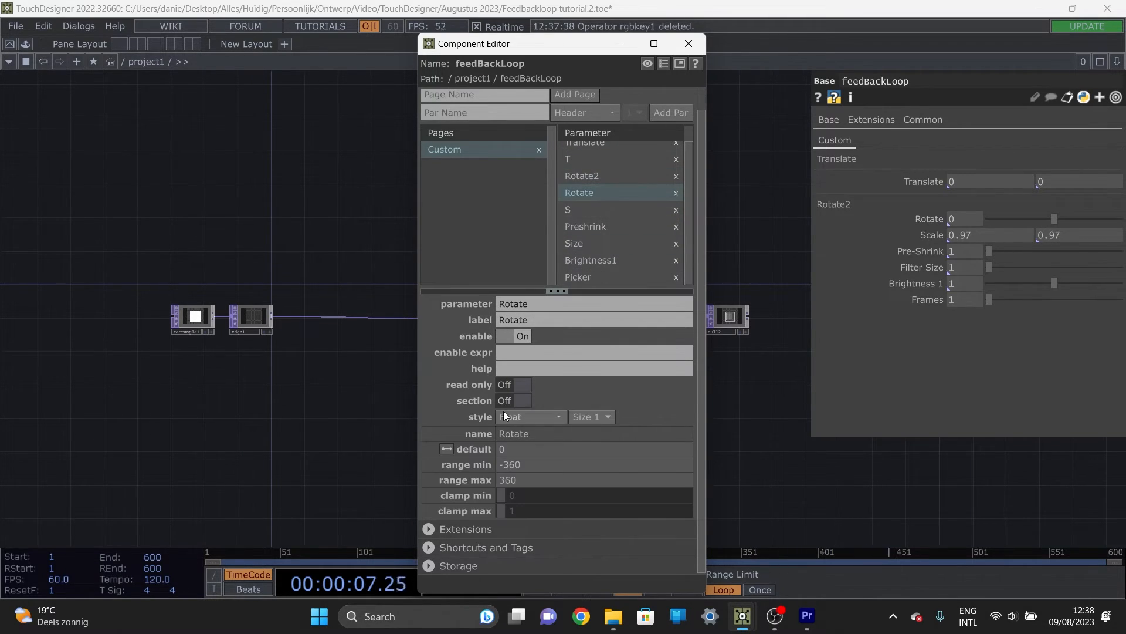
pyautogui.click(522, 400)
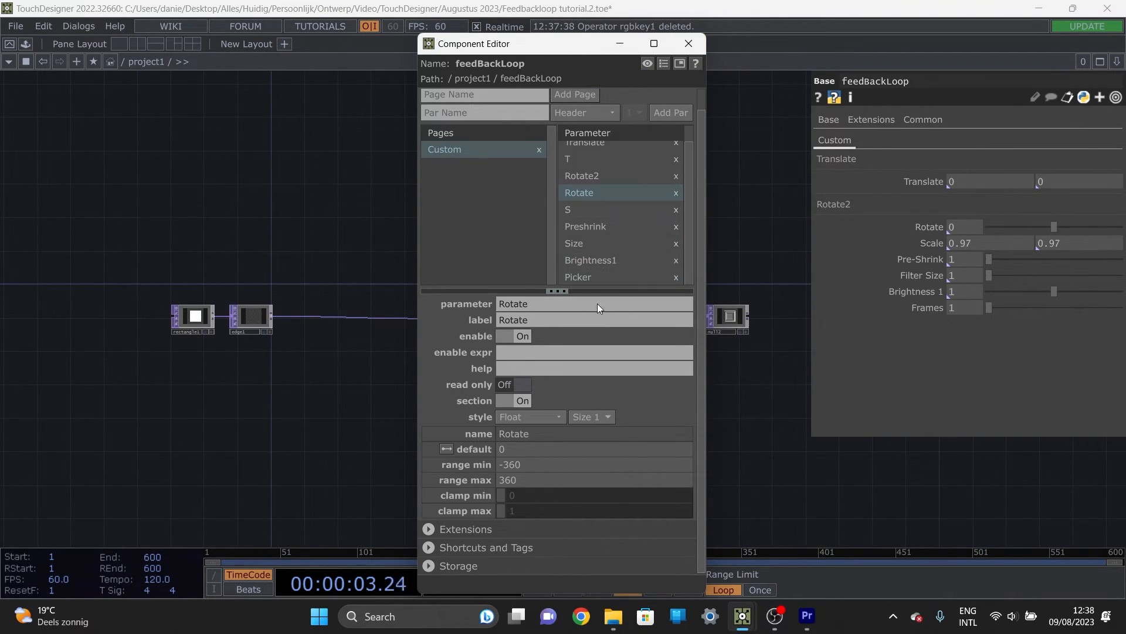
pyautogui.click(574, 319)
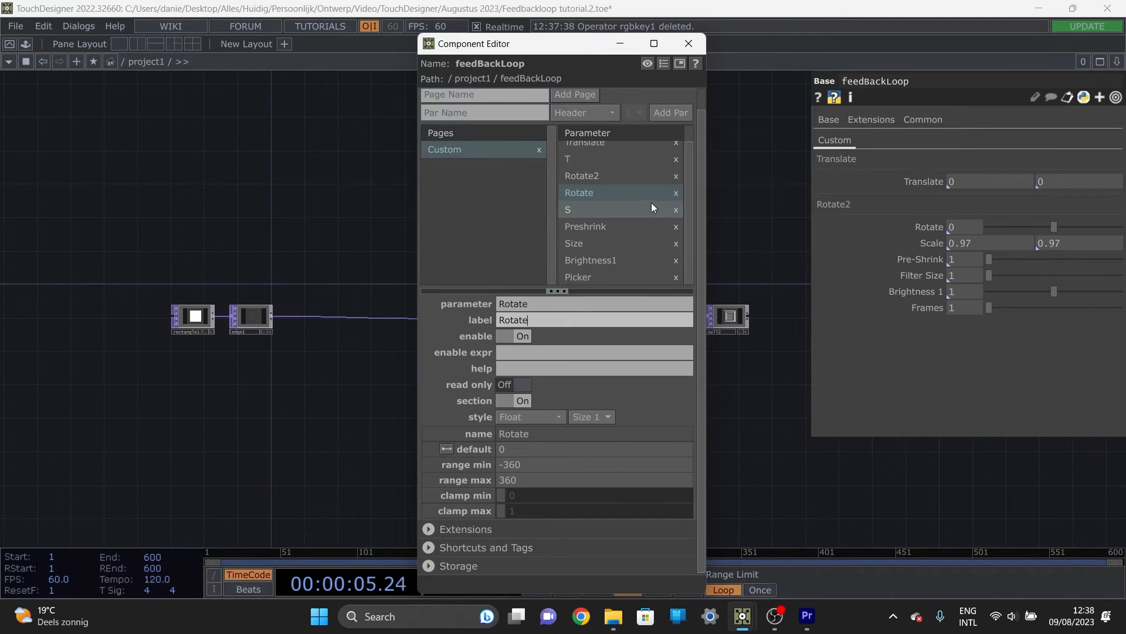
pyautogui.click(611, 279)
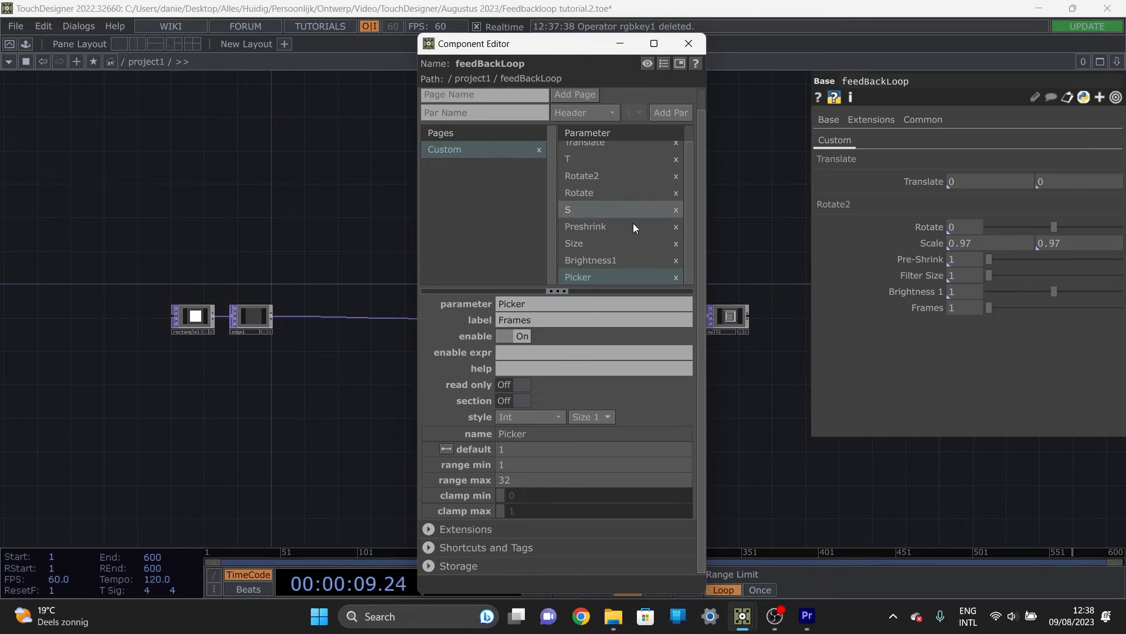
pyautogui.click(690, 44)
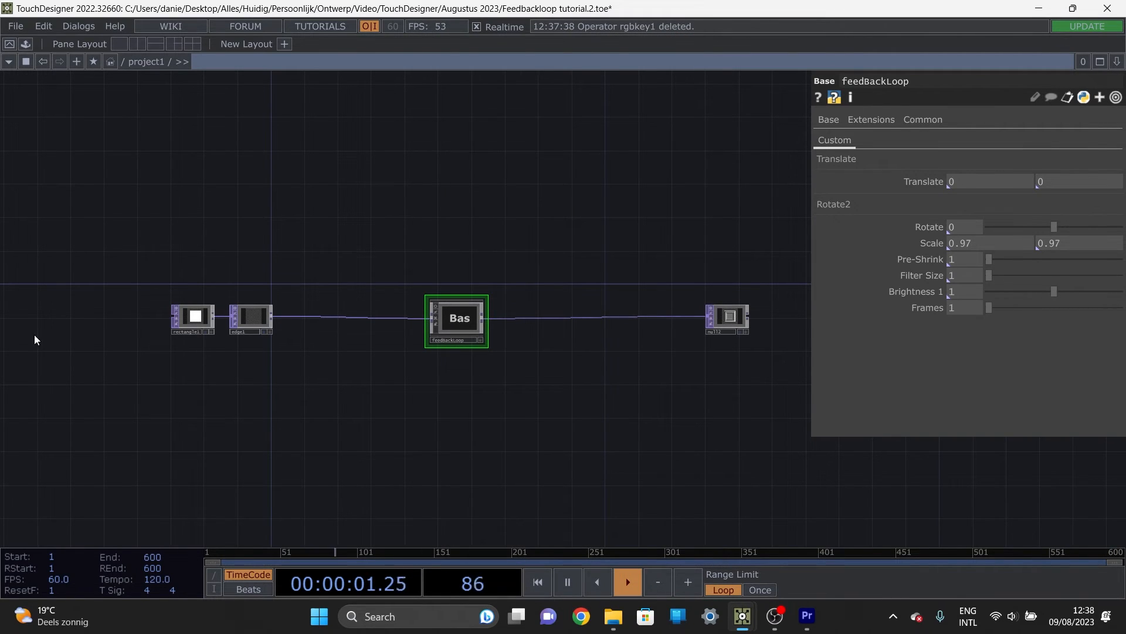
# Step: Place the saved feedBackLoop component from the palette's My Components FX folder above the existing chain, fed by edge1
pyautogui.click(26, 44)
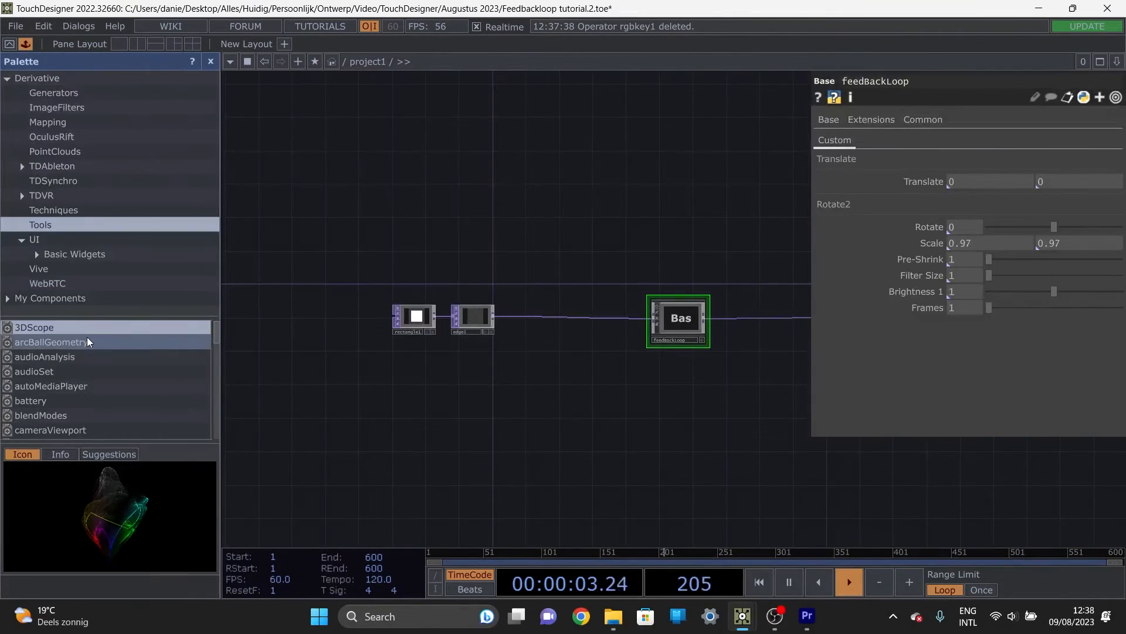
pyautogui.click(47, 298)
pyautogui.click(35, 309)
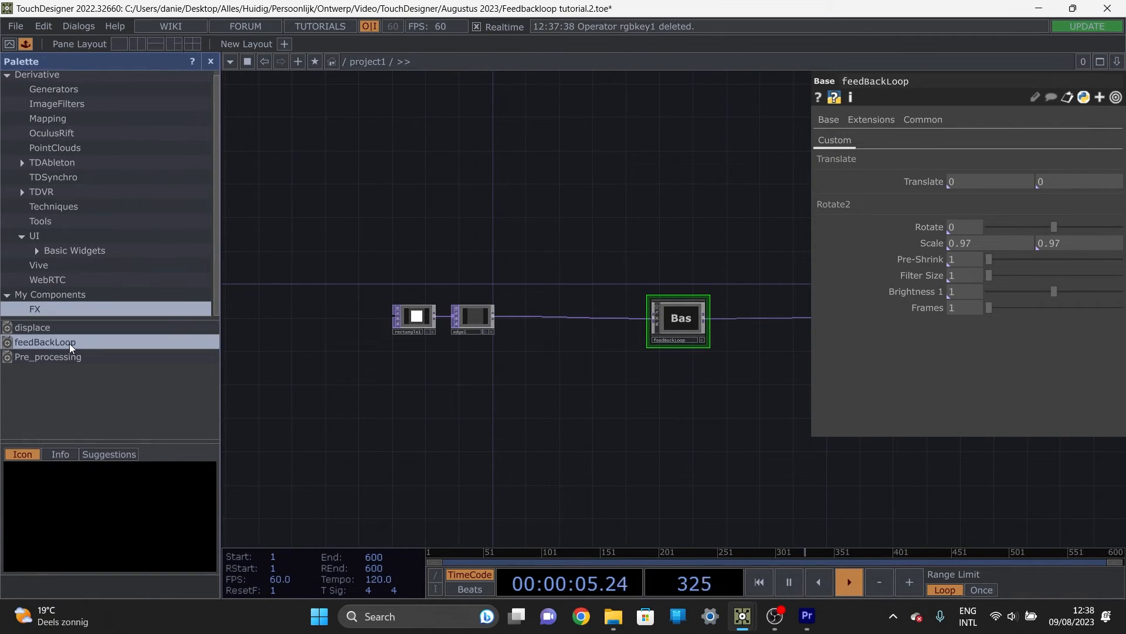
pyautogui.moveTo(78, 343); pyautogui.dragTo(531, 164)
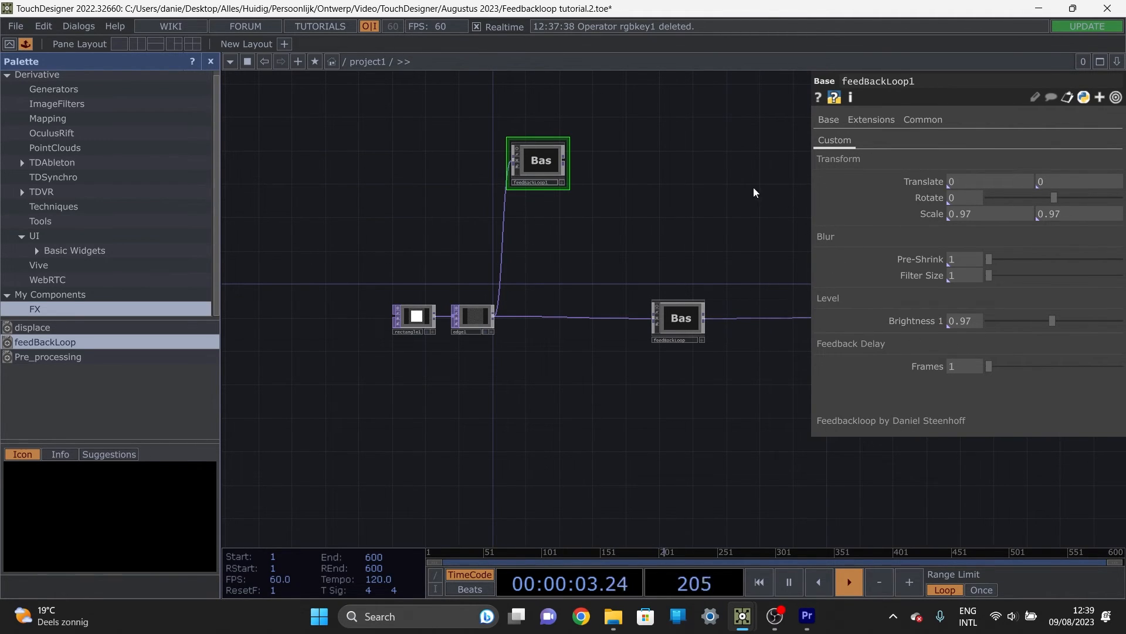
# Step: Inspect the placed feedBackLoop copy with its grouped parameters and delete it from the network
pyautogui.moveTo(629, 216); pyautogui.dragTo(594, 323)
pyautogui.scroll(4, 485, 288)
pyautogui.moveTo(575, 375); pyautogui.dragTo(433, 327)
pyautogui.scroll(-1, 456, 315)
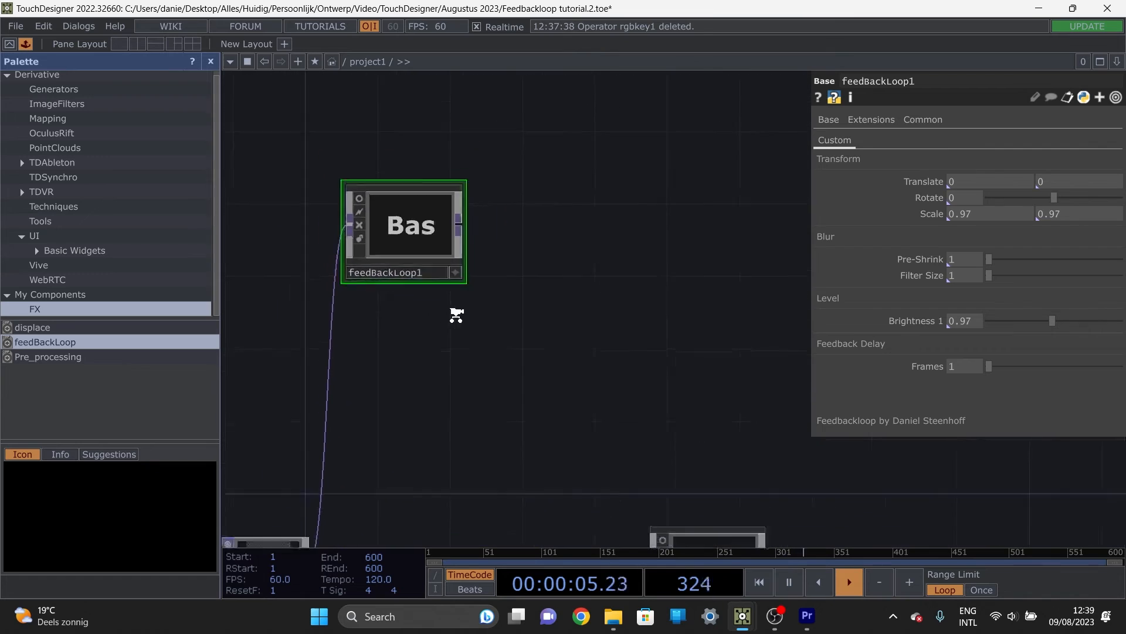
pyautogui.scroll(-3, 457, 315)
pyautogui.press('Delete')
# Step: Rename the original feedBackLoop component as feedBackLoopTutorial
pyautogui.scroll(5, 572, 434)
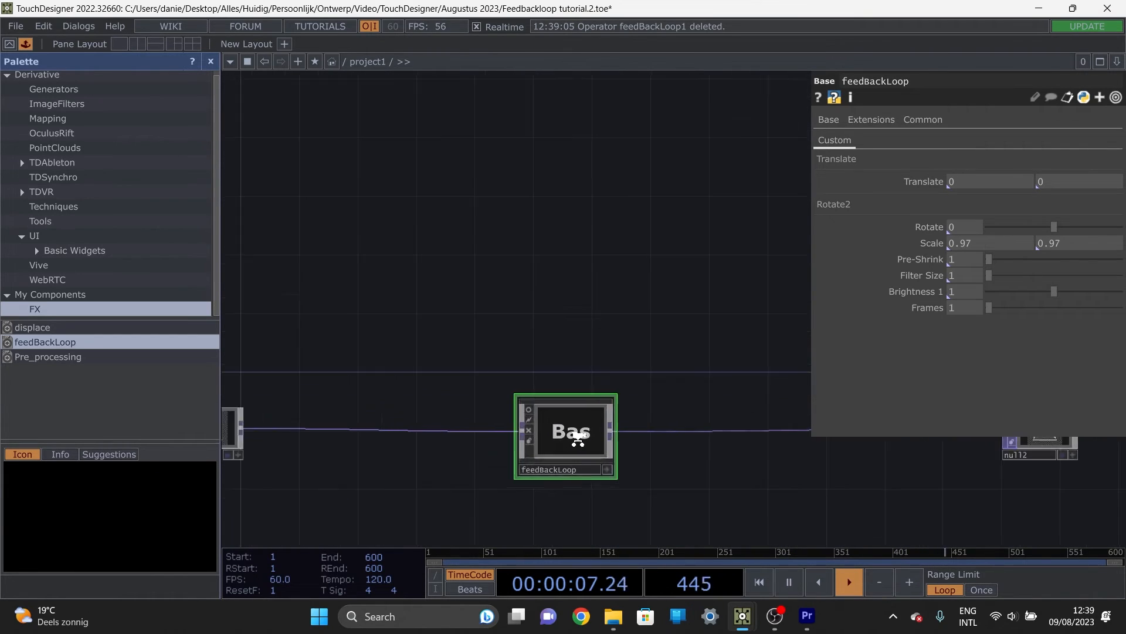
pyautogui.click(565, 519)
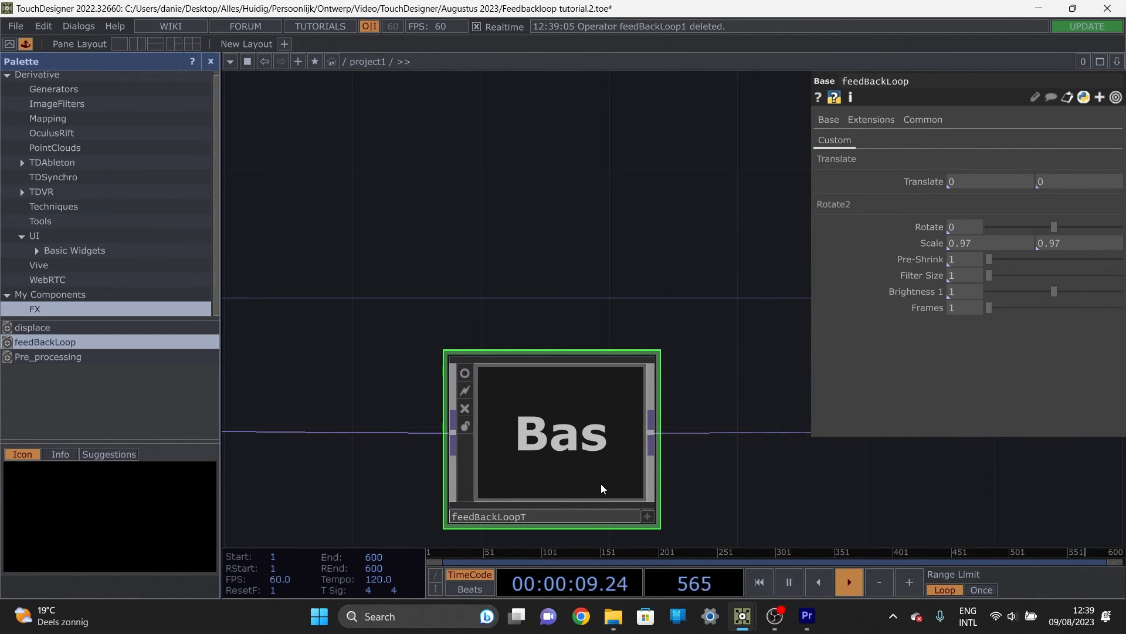
pyautogui.write('Tutorial')
pyautogui.press('Return')
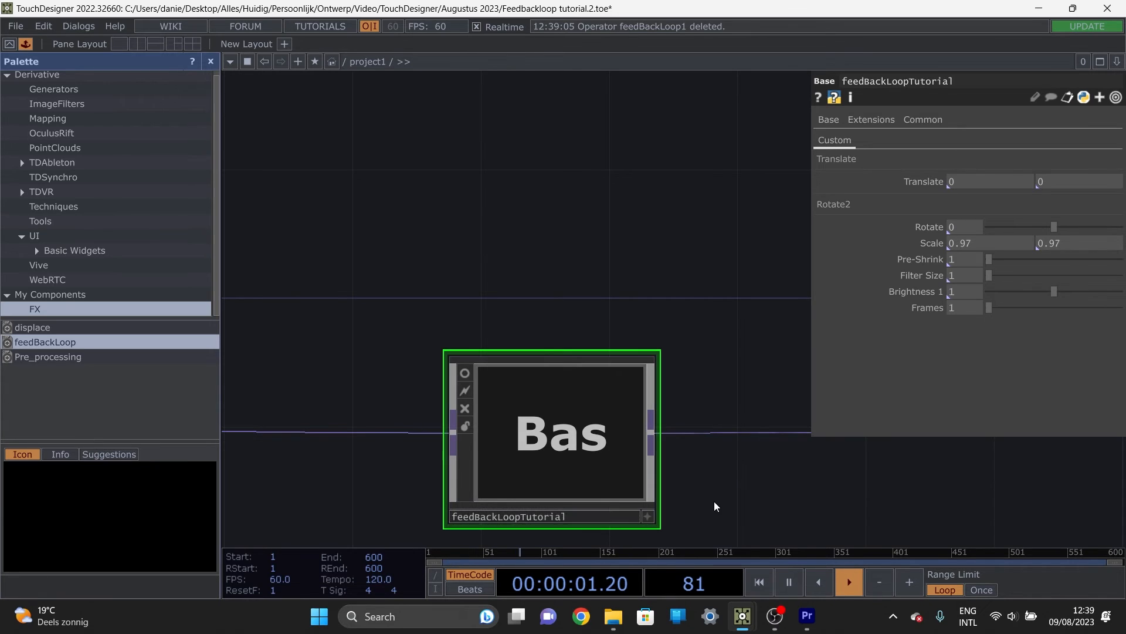
# Step: Save the feedBackLoopTutorial component into the FX folder of My Components in the palette
pyautogui.click(26, 44)
pyautogui.click(26, 44)
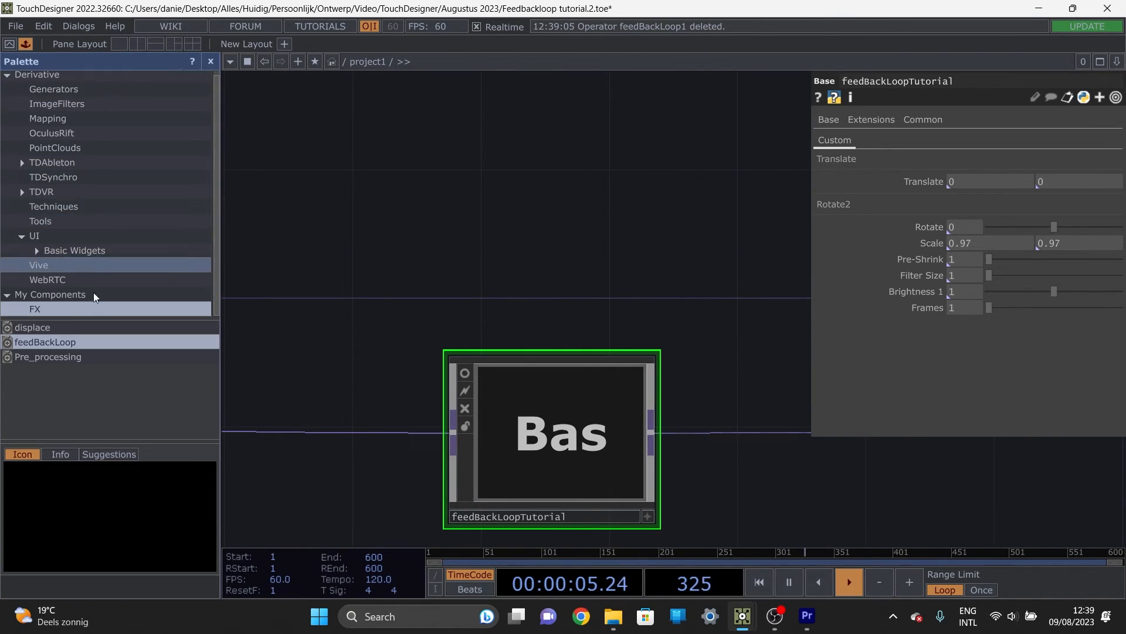
pyautogui.click(8, 295)
pyautogui.click(9, 298)
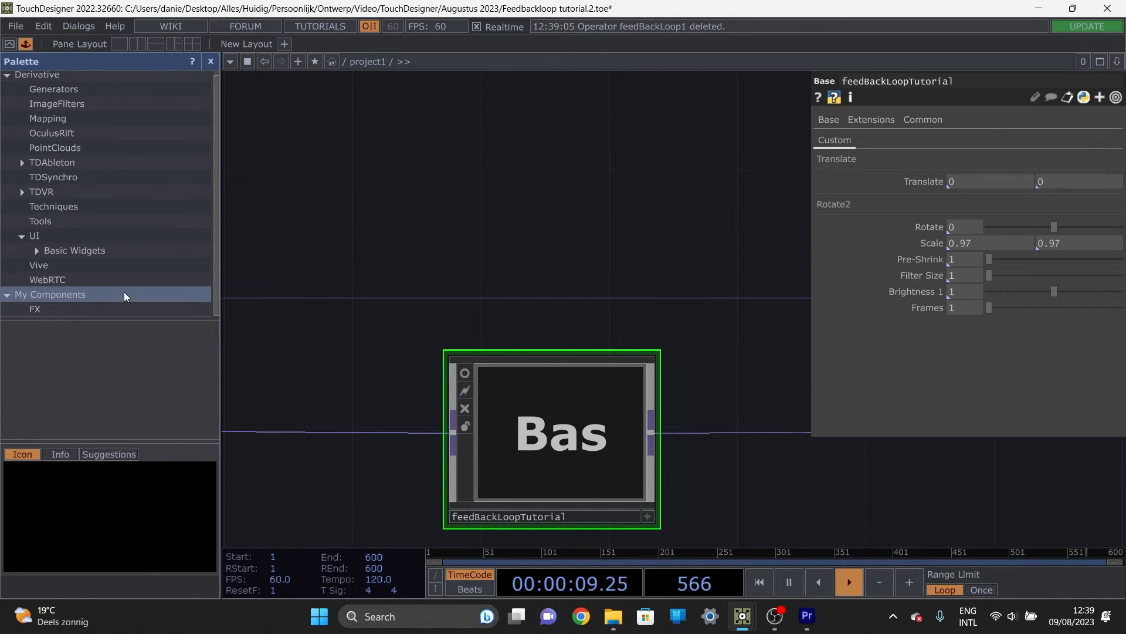
pyautogui.click(134, 312)
pyautogui.rightClick(69, 296)
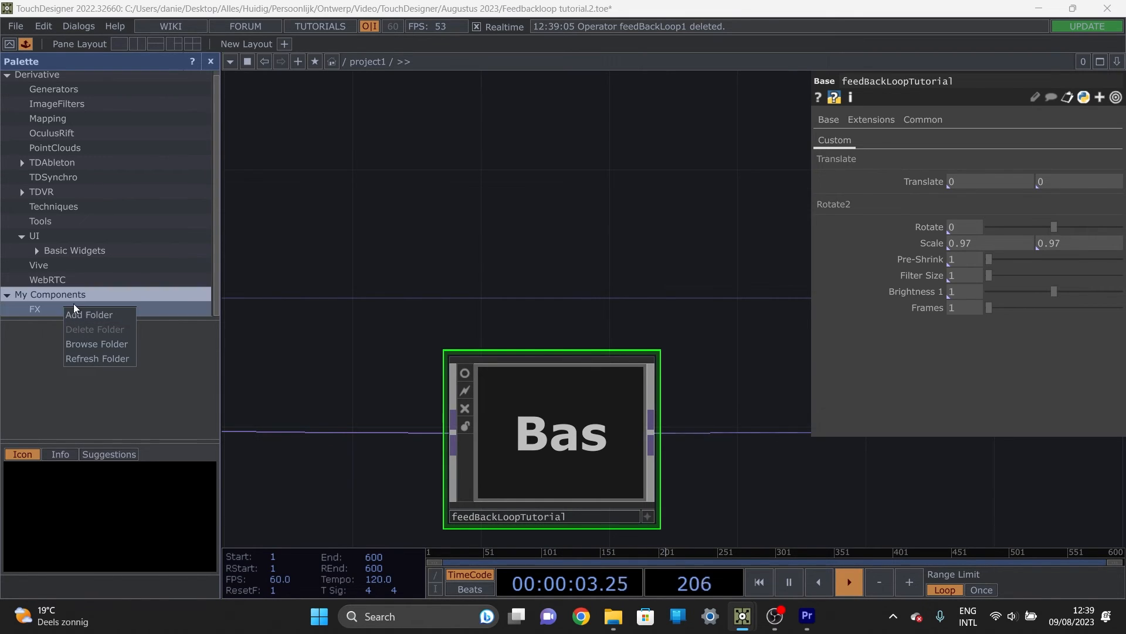
pyautogui.click(36, 291)
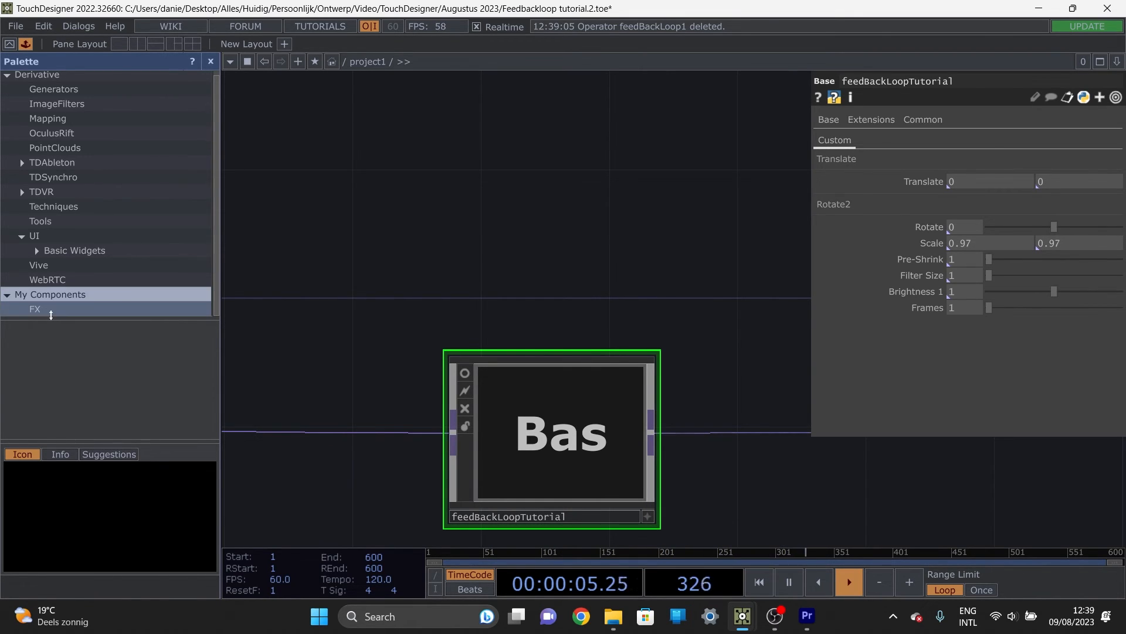
pyautogui.click(50, 311)
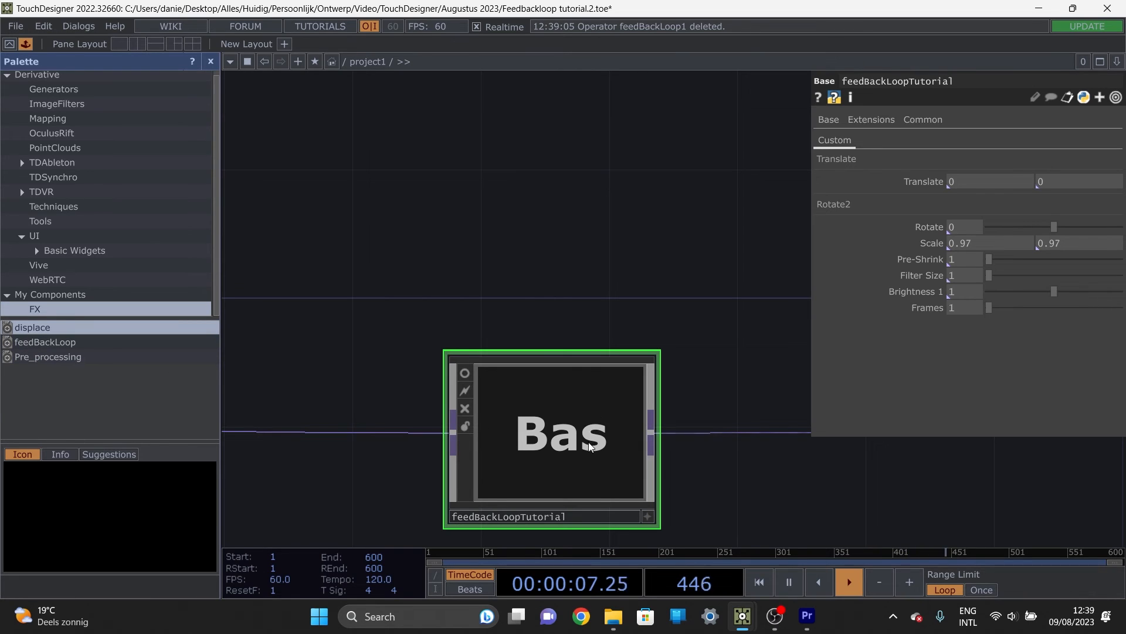
pyautogui.moveTo(578, 449); pyautogui.dragTo(114, 410)
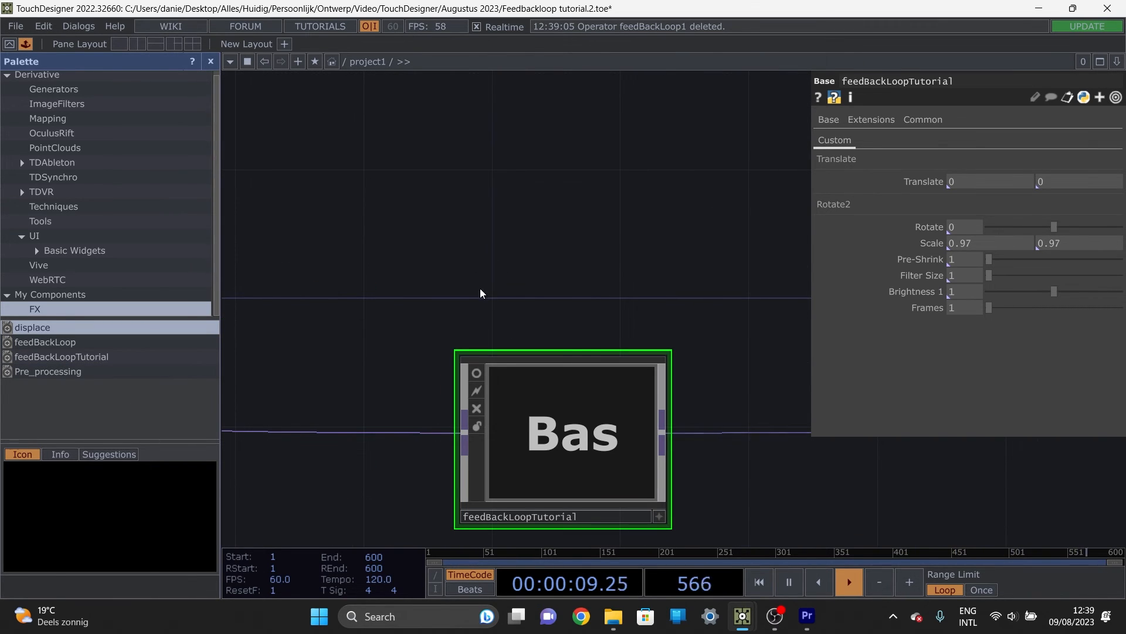
# Step: Place a copy of the saved feedBackLoopTutorial component from the palette into open space above the existing chain
pyautogui.scroll(-5, 480, 293)
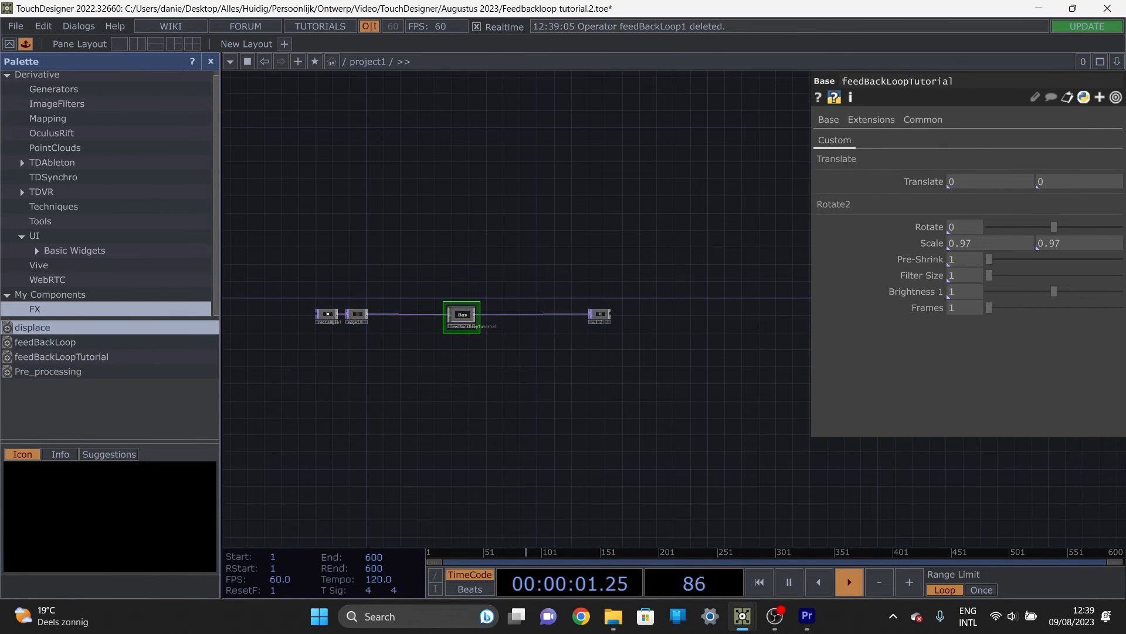
pyautogui.moveTo(425, 382); pyautogui.dragTo(517, 436)
pyautogui.moveTo(513, 265); pyautogui.dragTo(492, 277)
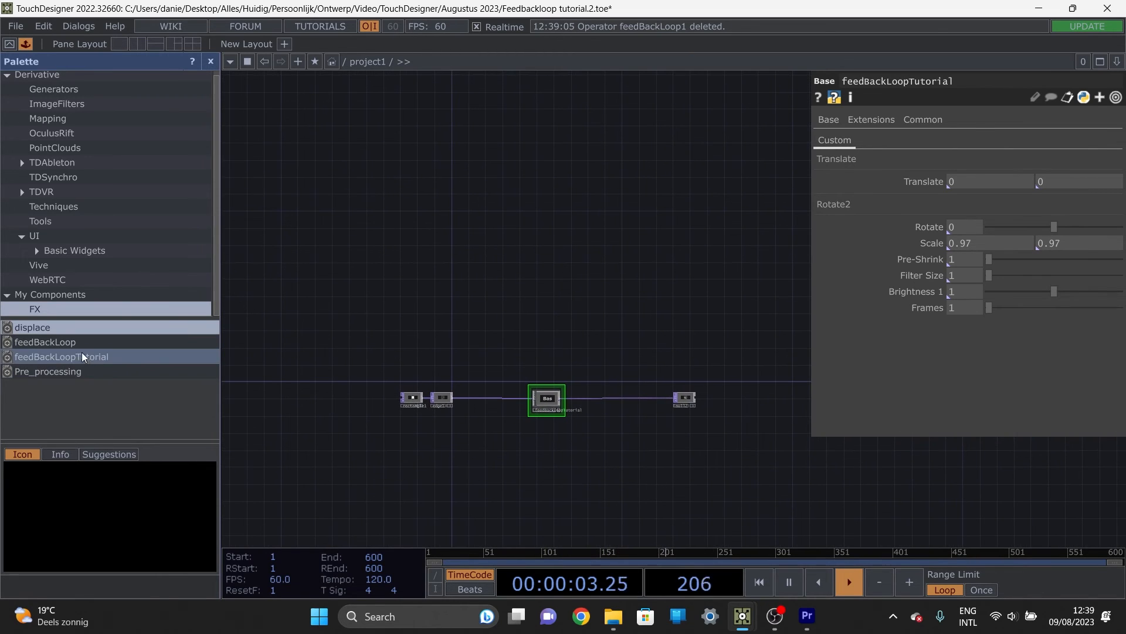
pyautogui.moveTo(108, 367); pyautogui.dragTo(503, 273)
pyautogui.scroll(4, 503, 267)
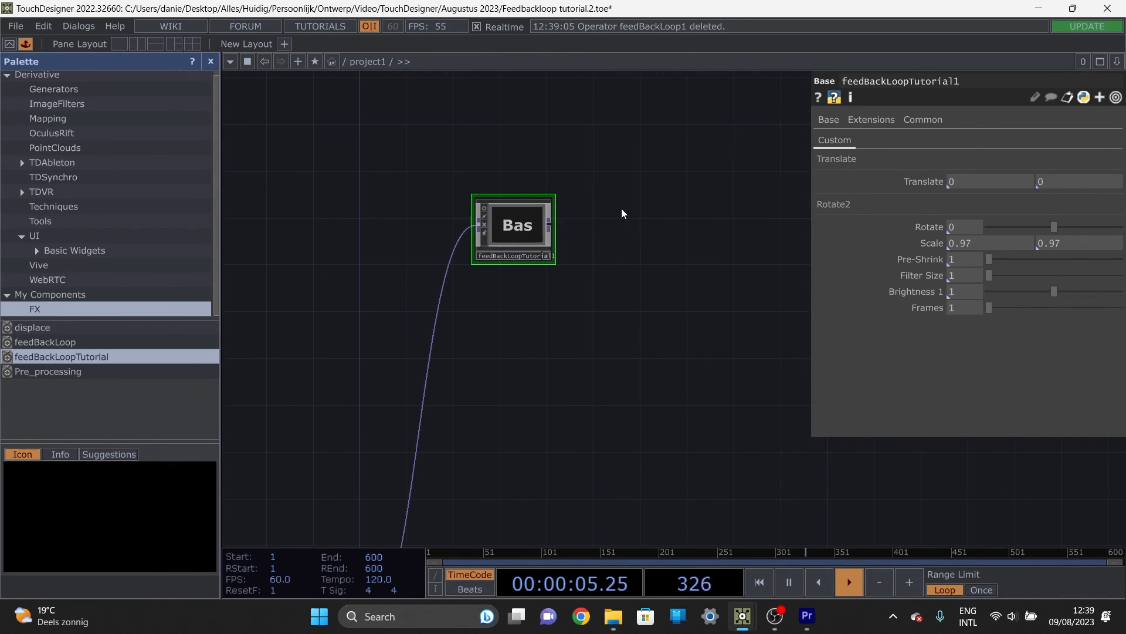
pyautogui.moveTo(414, 279); pyautogui.dragTo(409, 328)
# Step: Disconnect the incoming wire from the feedBackLoopTutorial copy above the existing chain
pyautogui.rightClick(447, 332)
pyautogui.press('Escape')
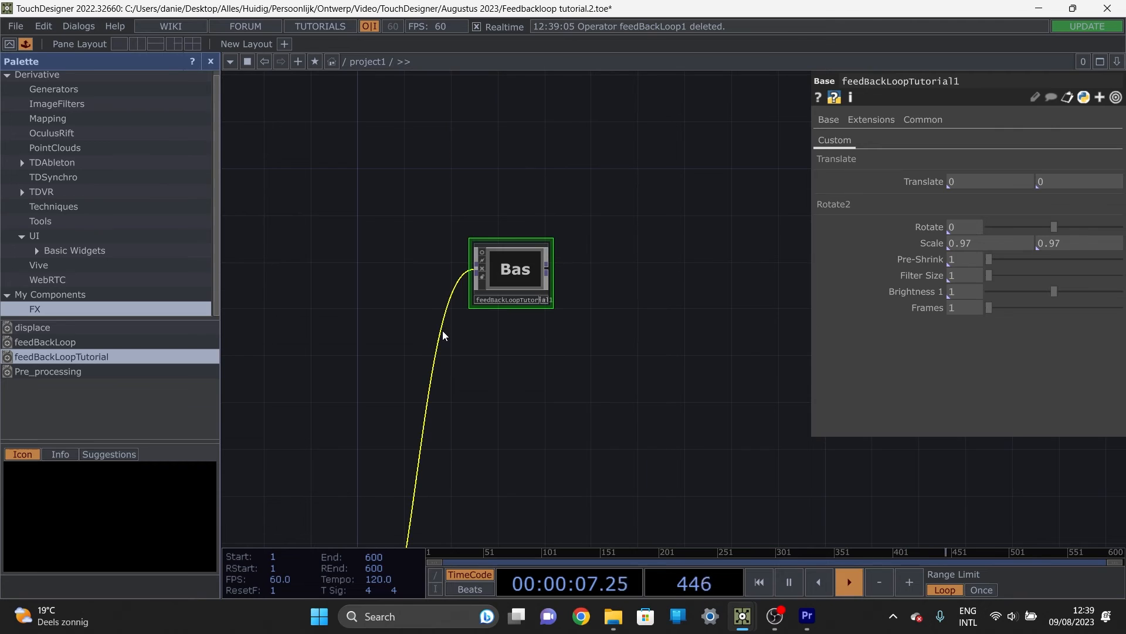
pyautogui.rightClick(444, 330)
pyautogui.click(493, 359)
# Step: Place a Circle TOP beside the input side of the feedBackLoopTutorial copy
pyautogui.press('Tab')
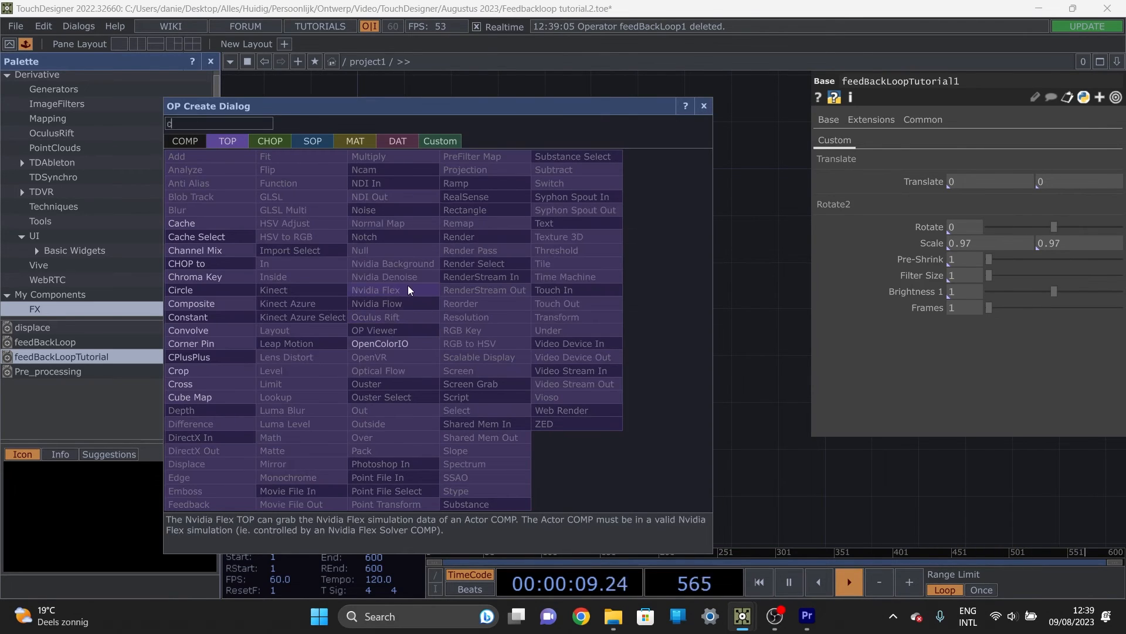
pyautogui.write('cir')
pyautogui.click(180, 290)
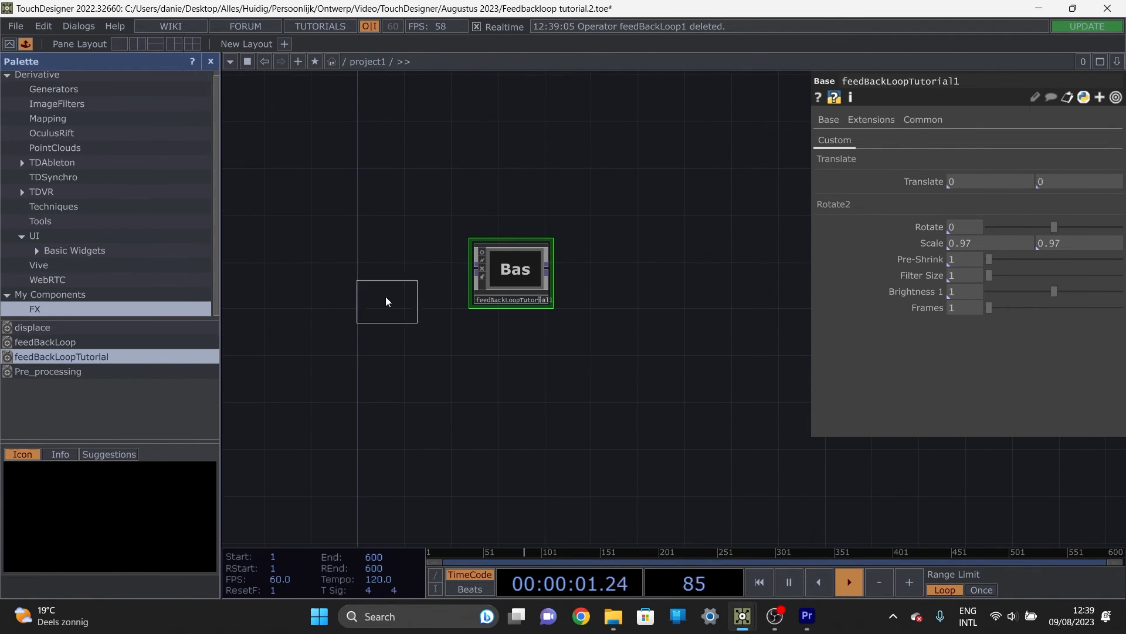
pyautogui.click(376, 271)
# Step: Add an Edge TOP after the circle and wire its output into the feedBackLoopTutorial copy
pyautogui.press('Tab')
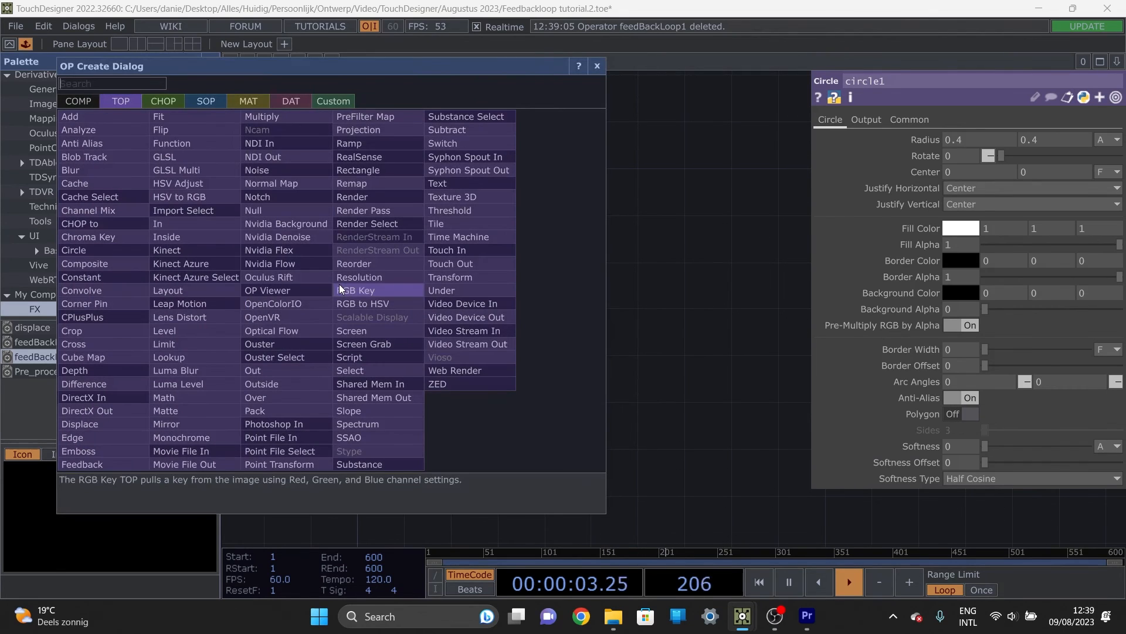
pyautogui.write('ed')
pyautogui.click(100, 438)
pyautogui.click(390, 275)
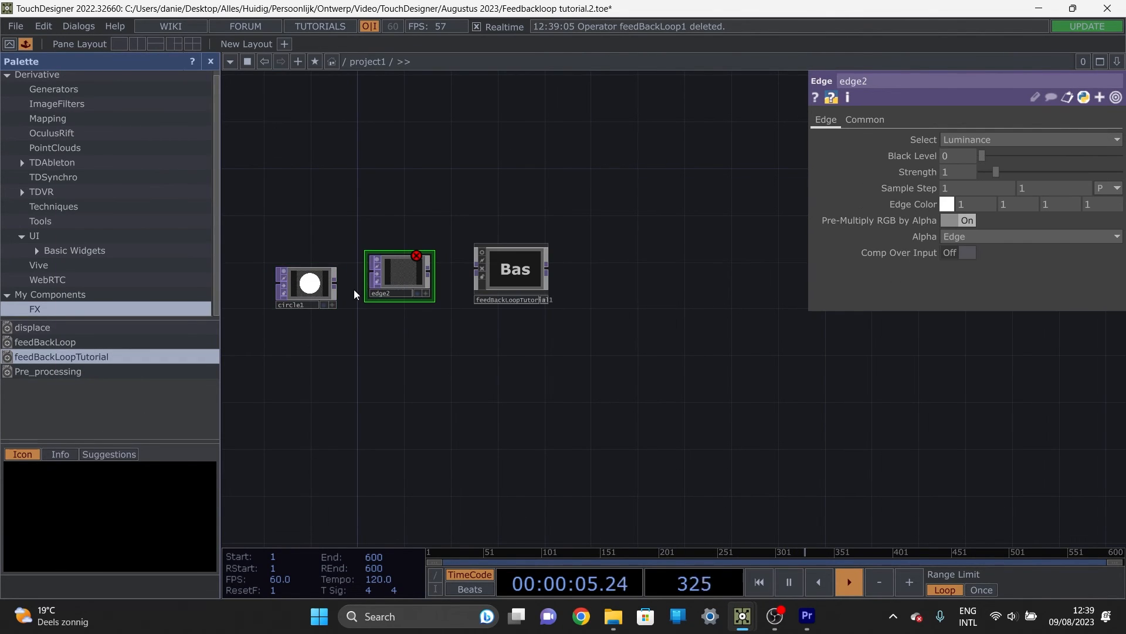
pyautogui.moveTo(312, 280); pyautogui.dragTo(311, 268)
pyautogui.moveTo(429, 271); pyautogui.dragTo(476, 270)
# Step: Add a Null TOP connected to the output of the feedBackLoopTutorial copy
pyautogui.moveTo(557, 336); pyautogui.dragTo(407, 336)
pyautogui.click(399, 270)
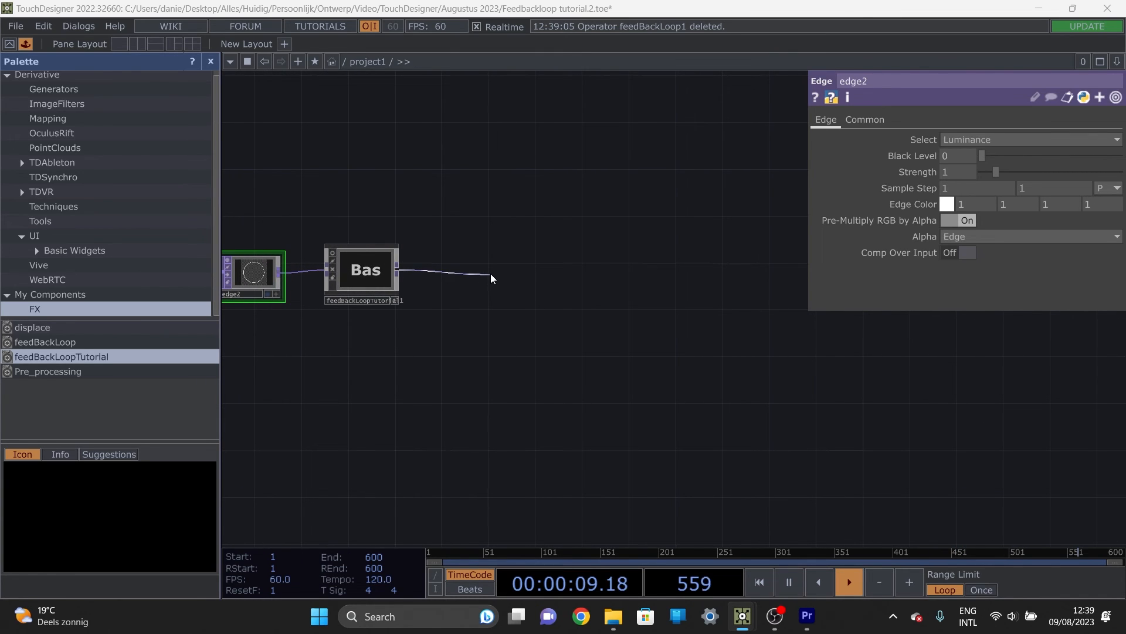
pyautogui.click(492, 279)
pyautogui.write('nu')
pyautogui.click(443, 198)
pyautogui.click(432, 251)
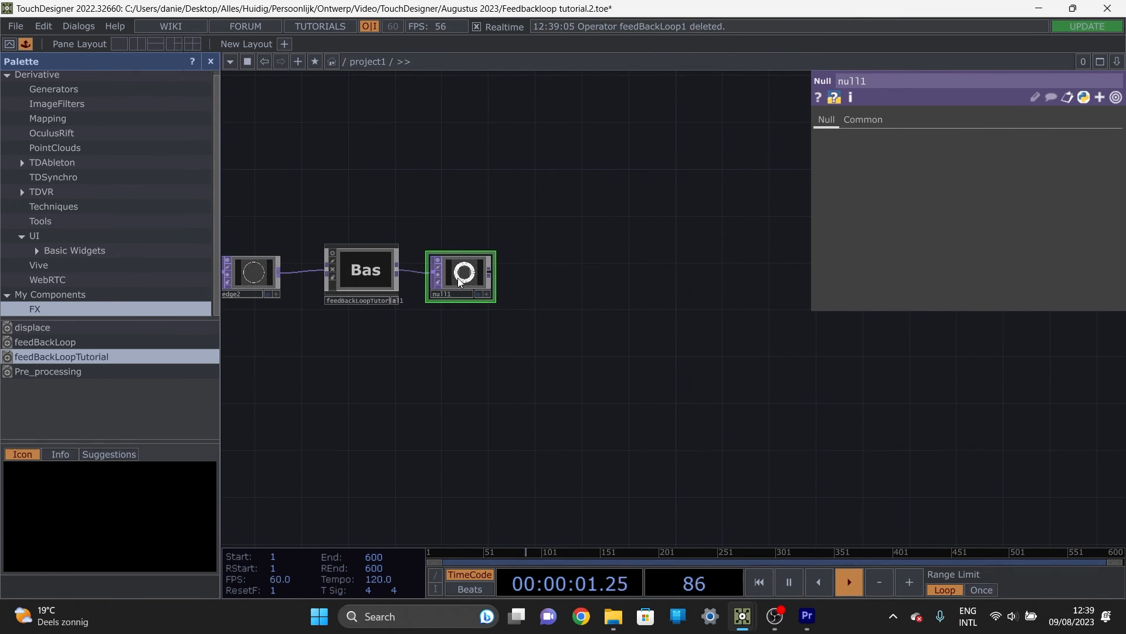
# Step: Test the feedBackLoopTutorial copy by setting Frames to 17 and the X scale to 1.11, and inspect the null's output
pyautogui.scroll(3, 427, 281)
pyautogui.scroll(2, 427, 282)
pyautogui.click(278, 254)
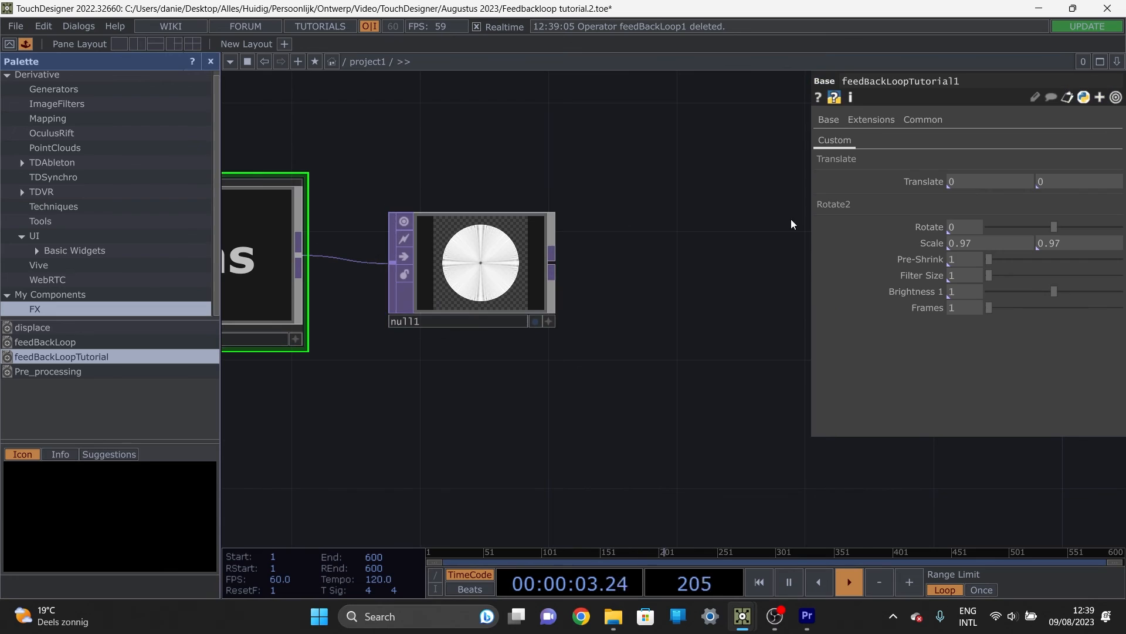
pyautogui.moveTo(994, 314); pyautogui.dragTo(1054, 307)
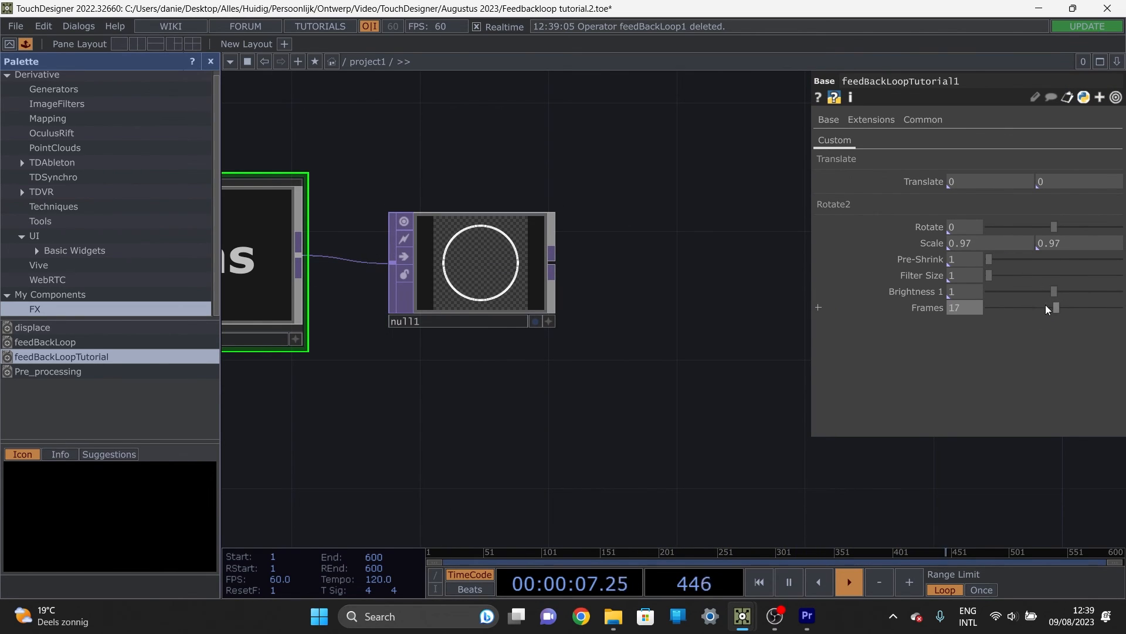
pyautogui.moveTo(969, 243); pyautogui.dragTo(1019, 259, button='middle')
pyautogui.scroll(5, 460, 259)
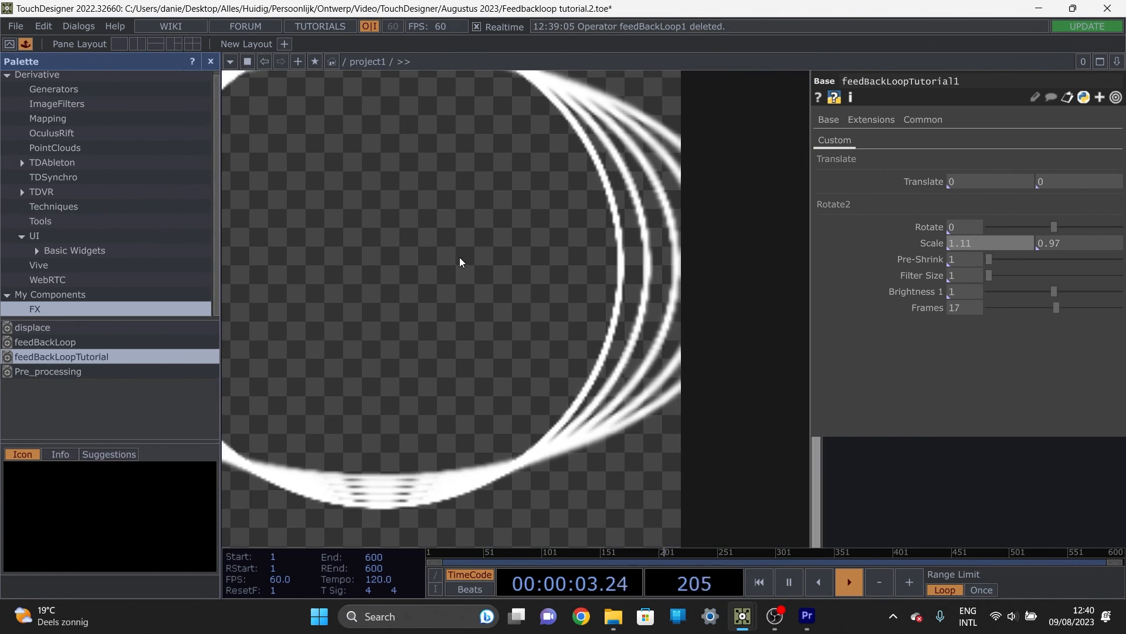
# Step: Delete the circle test chain with its feedBackLoopTutorial copy, and undo the deletion of the original feedBackLoopTutorial component
pyautogui.scroll(-8, 377, 258)
pyautogui.scroll(-5, 383, 297)
pyautogui.moveTo(398, 352); pyautogui.dragTo(480, 354)
pyautogui.moveTo(495, 340); pyautogui.dragTo(179, 195, button='right')
pyautogui.press('Delete')
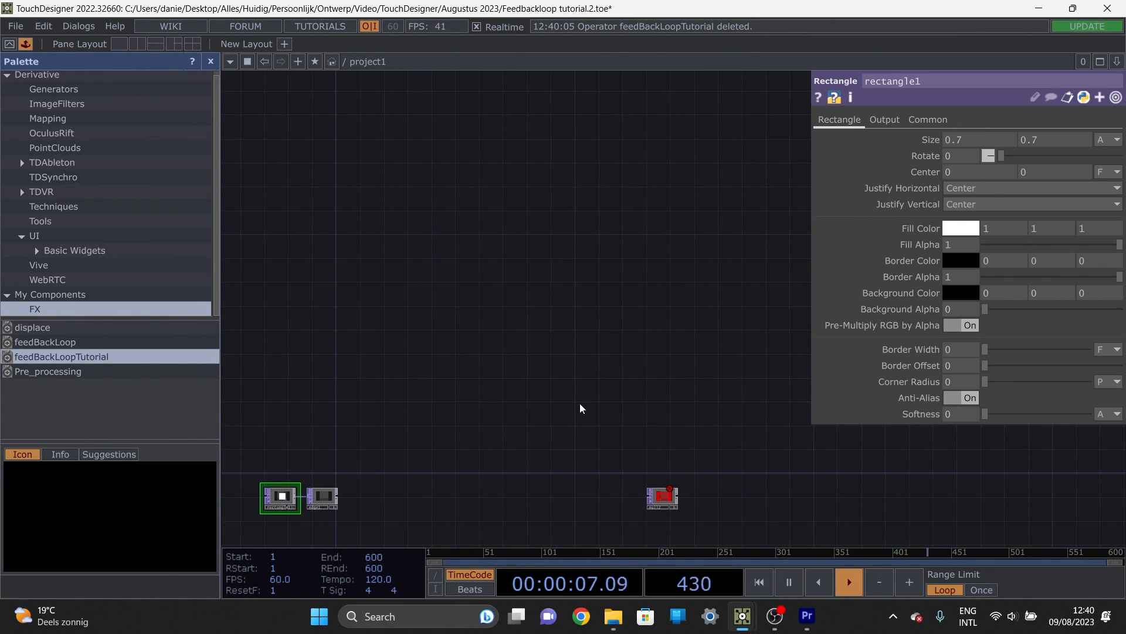
pyautogui.moveTo(580, 408); pyautogui.dragTo(631, 315)
pyautogui.hotkey('ctrl', 'z')
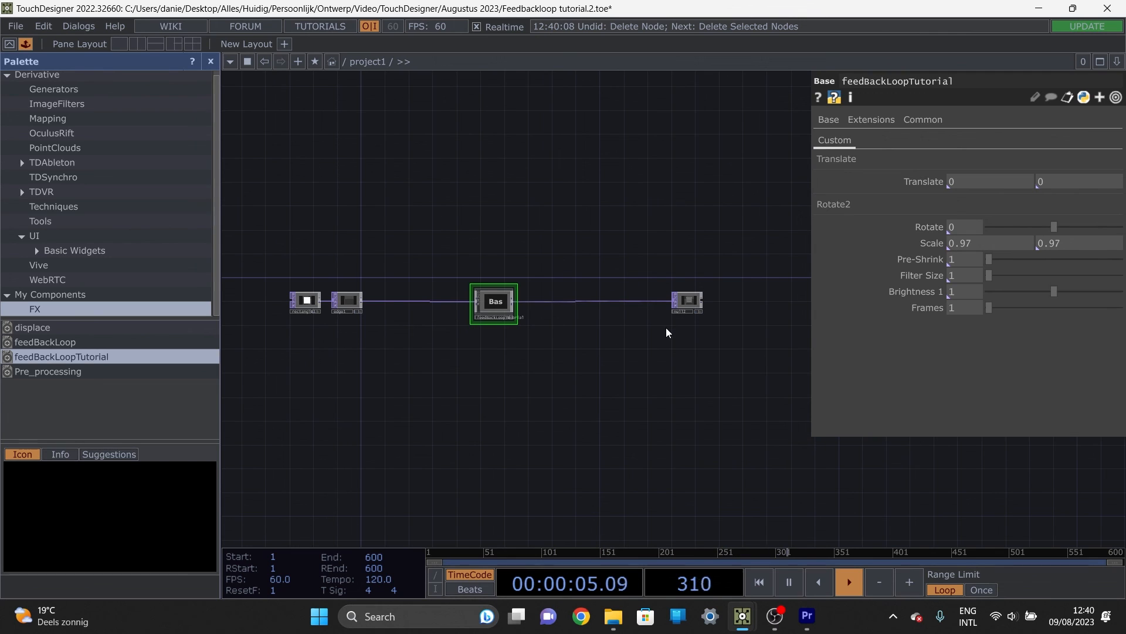
# Step: Place the saved feedBackLoop component from the palette's FX folder above the existing chain, fed by the rectangle's edge operator
pyautogui.moveTo(50, 345); pyautogui.dragTo(512, 203)
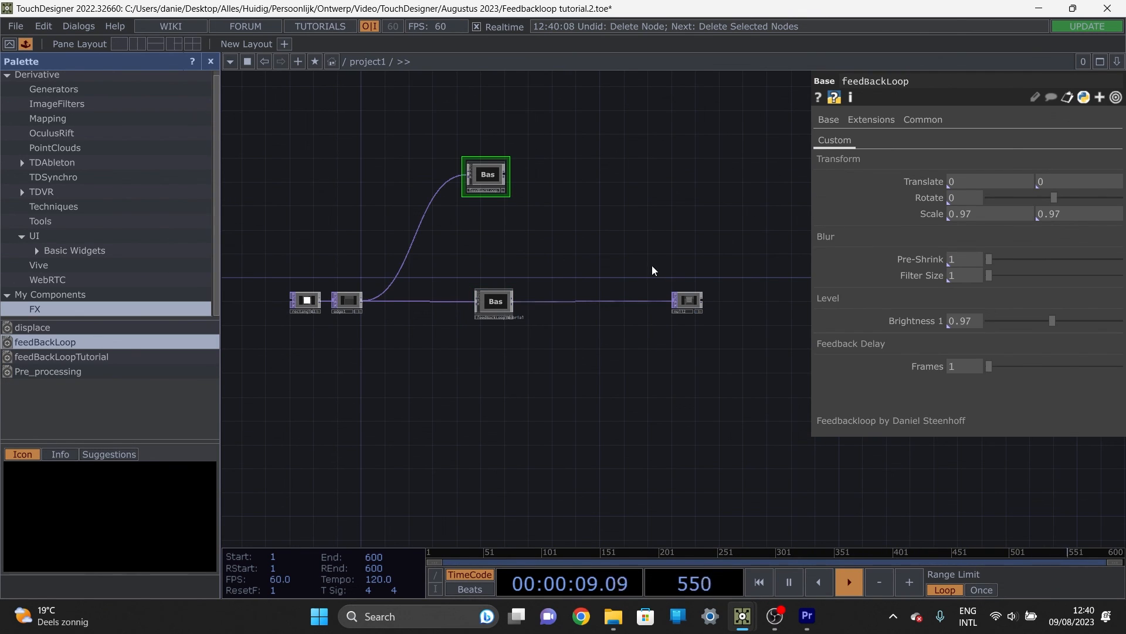
pyautogui.scroll(2, 491, 176)
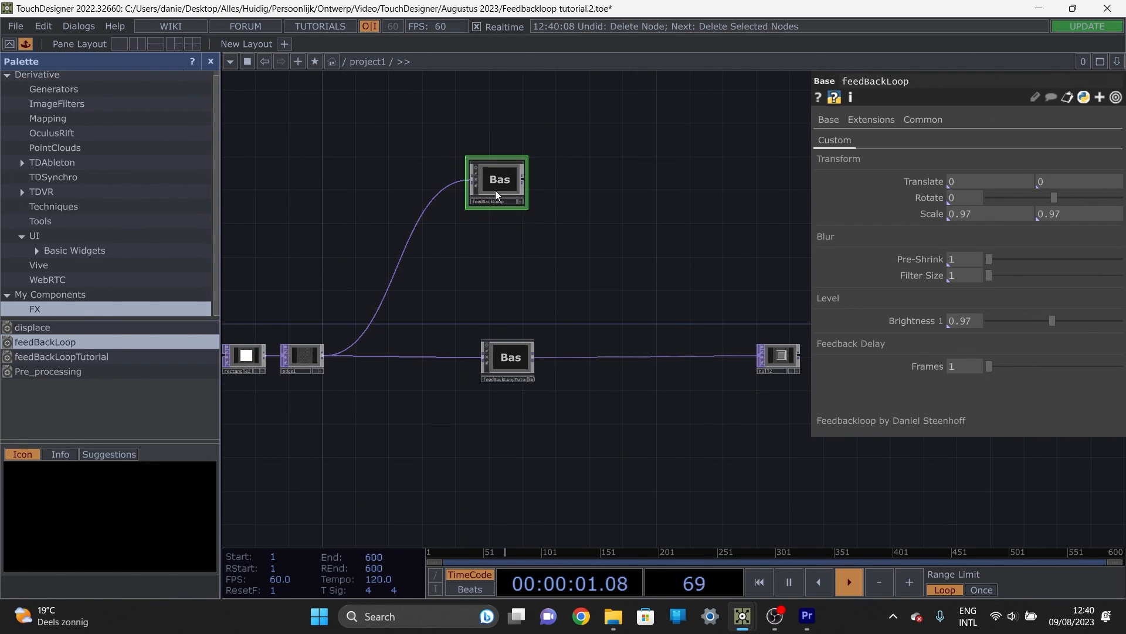
pyautogui.moveTo(520, 240); pyautogui.dragTo(533, 292)
pyautogui.moveTo(525, 301); pyautogui.dragTo(536, 307)
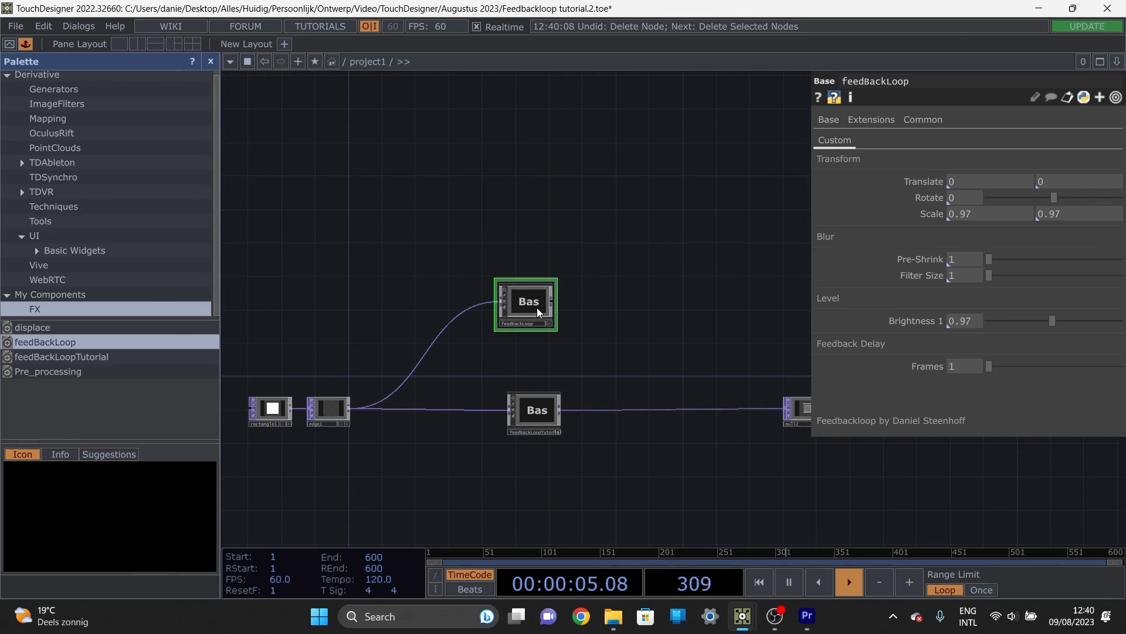